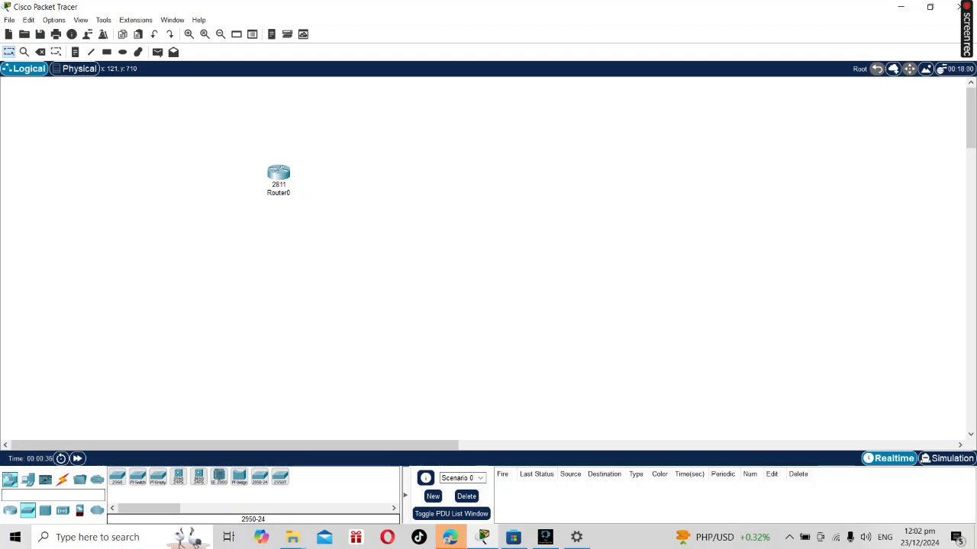
Place two 2950-24 switches in the workspace, one to the left of Router0 and the other below the first.
left_click(260, 476)
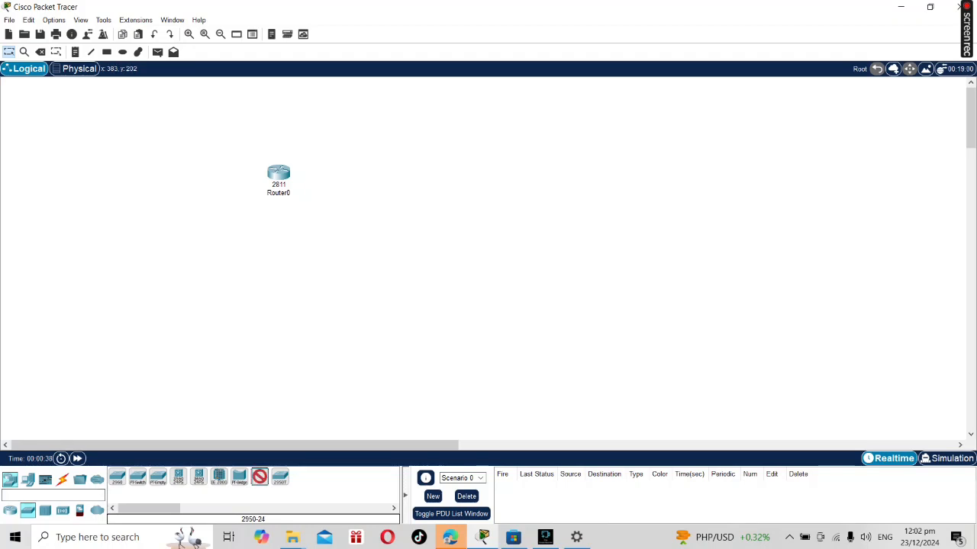
left_click(187, 182)
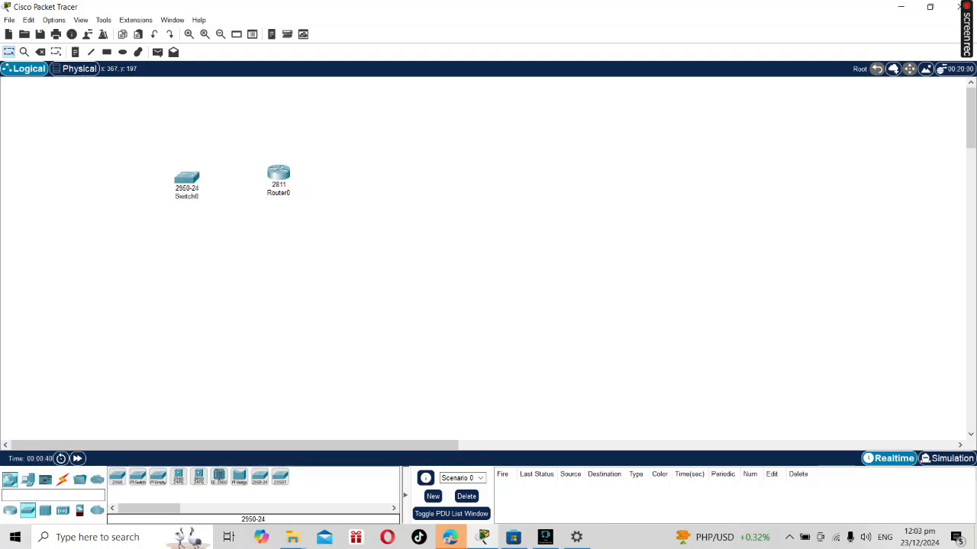
left_click(260, 476)
left_click(187, 259)
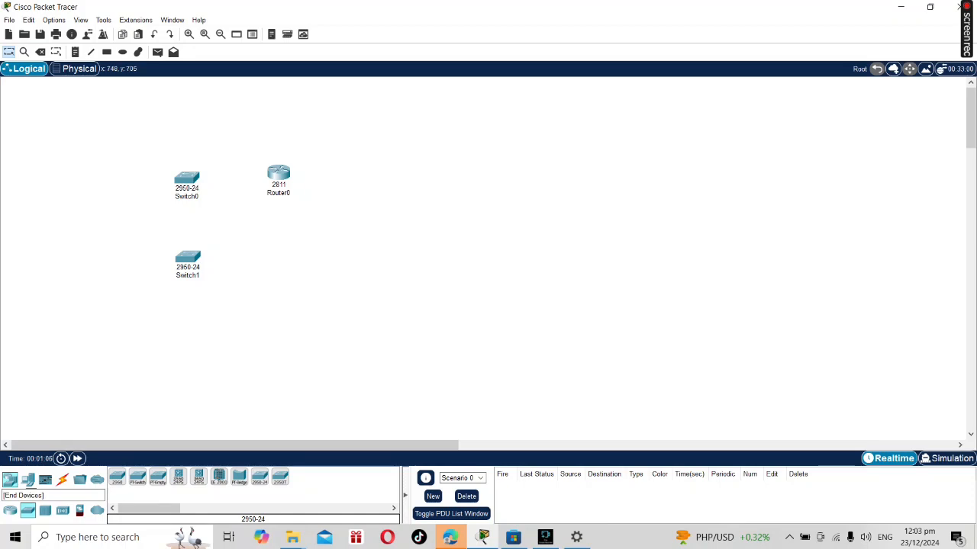
Add a 7960 IP phone to the left of Switch0.
left_click(27, 480)
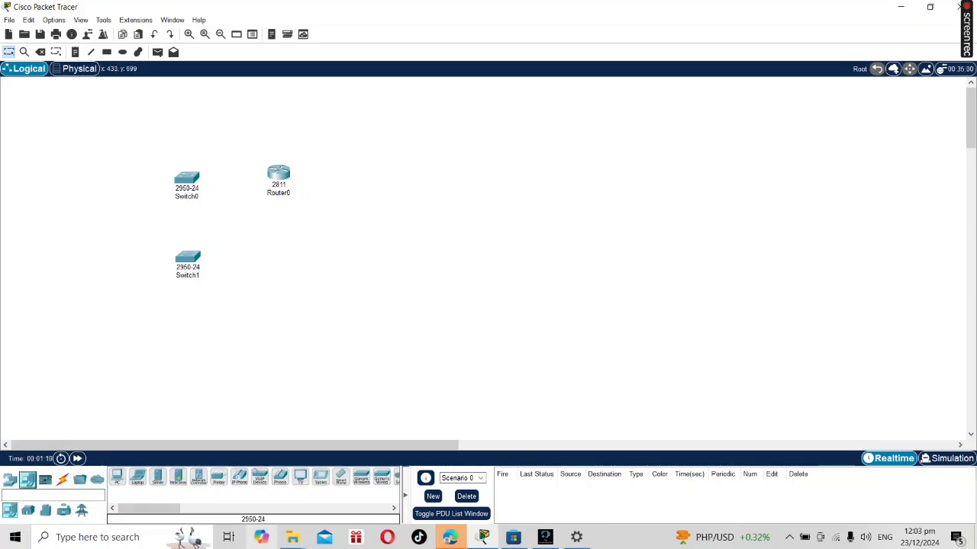
left_click(240, 477)
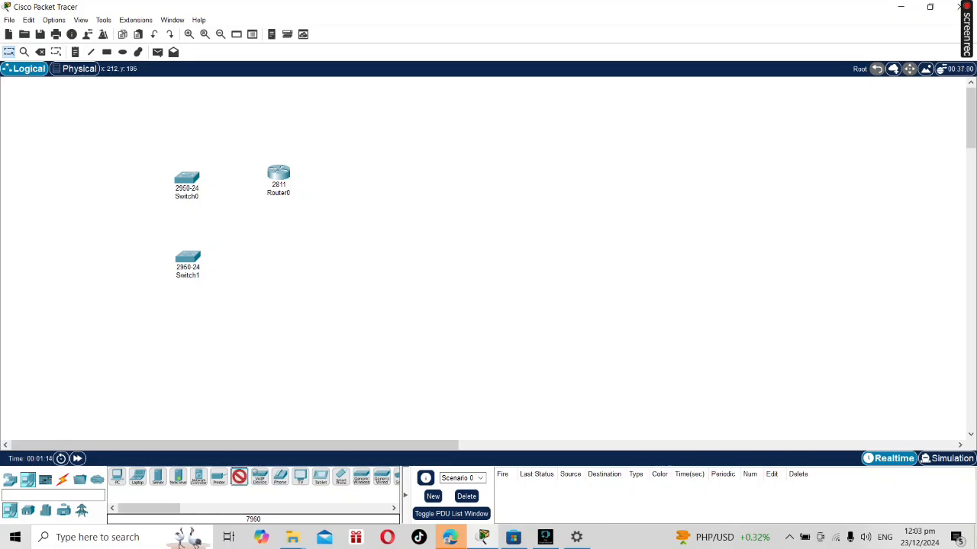
left_click(109, 179)
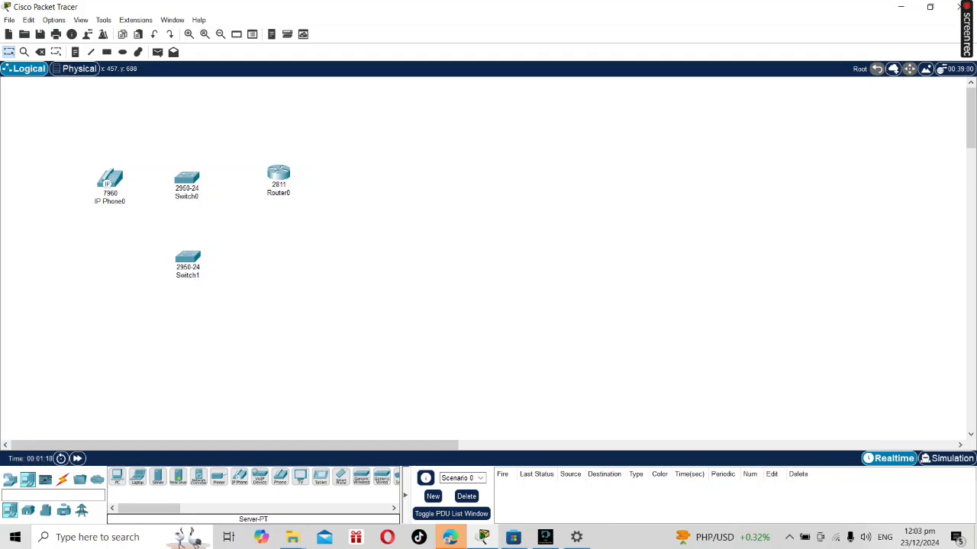
Add a laptop below IP Phone0 and a PC below Router0.
left_click(138, 477)
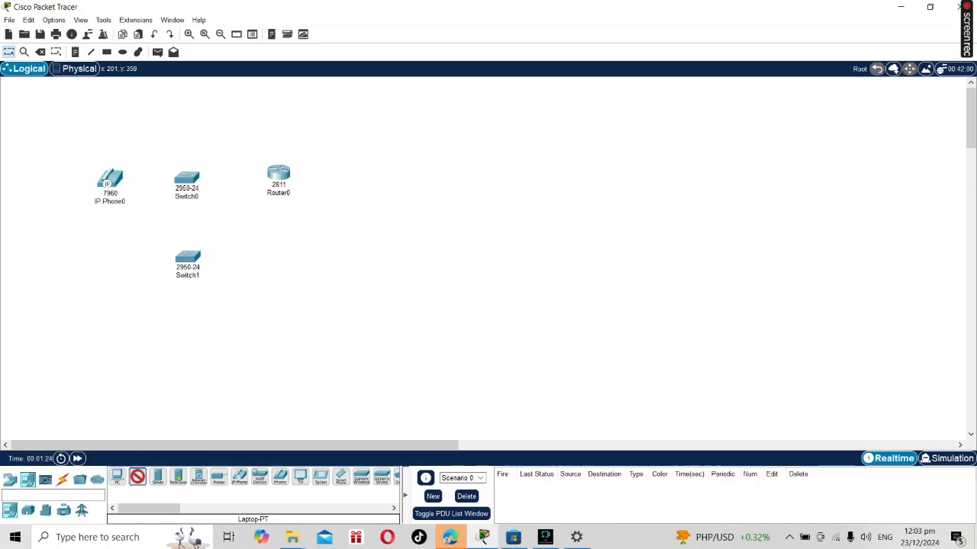
left_click(102, 263)
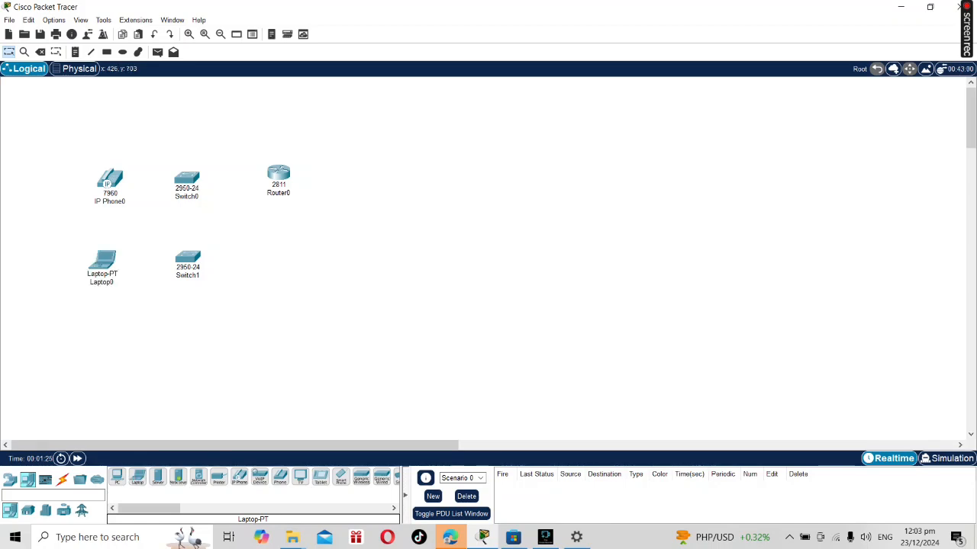
left_click(117, 477)
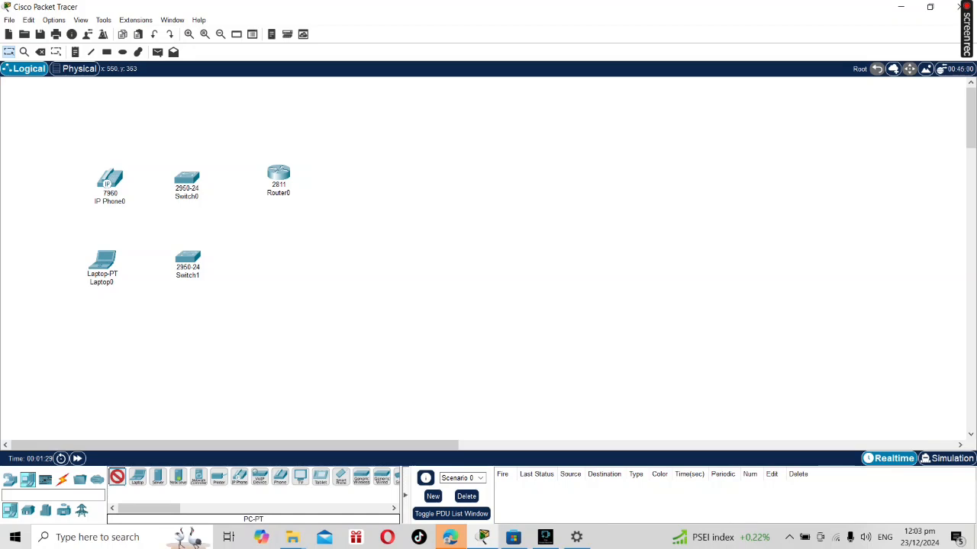
left_click(279, 263)
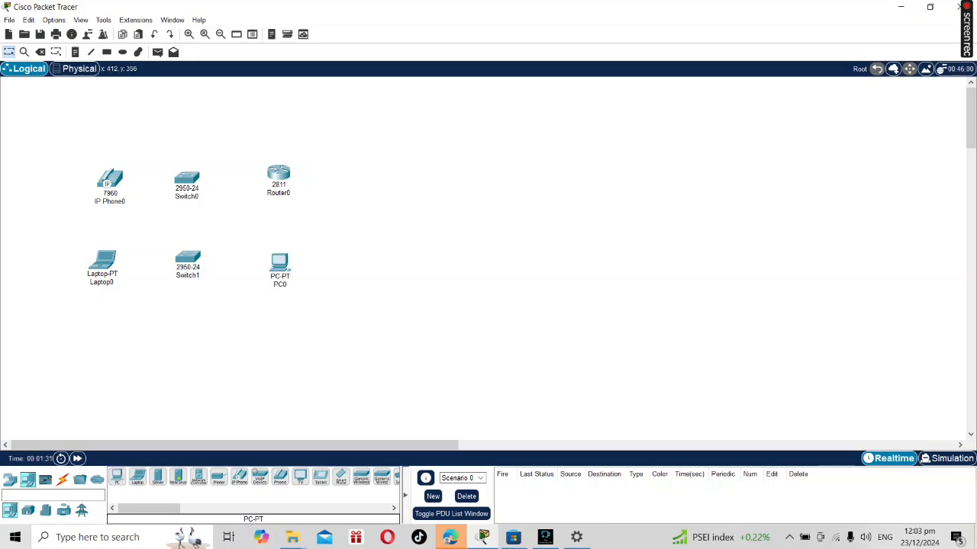
Move Switch1 lower, below the row of Laptop0 and PC0, and add a second 7960 IP phone below Laptop0.
left_click_drag(188, 259, 190, 314)
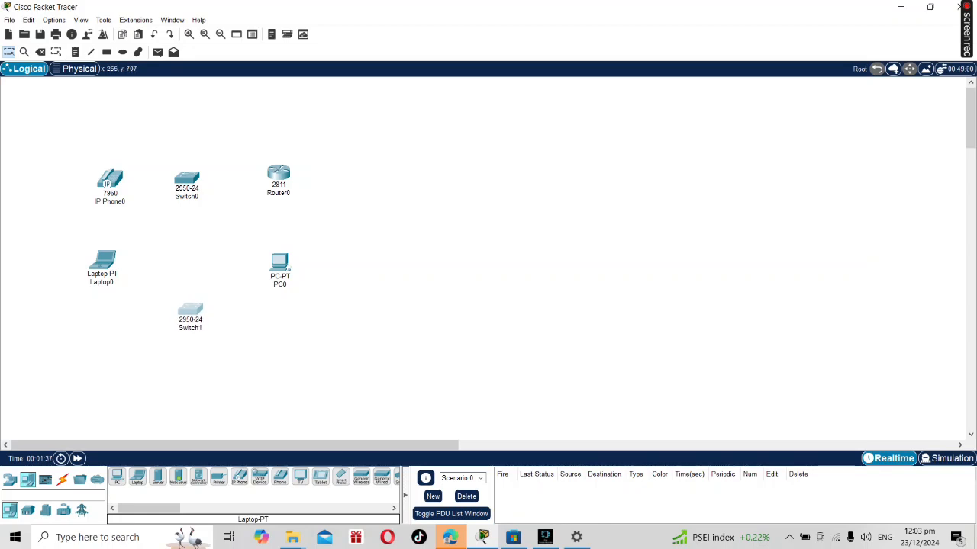
left_click(239, 476)
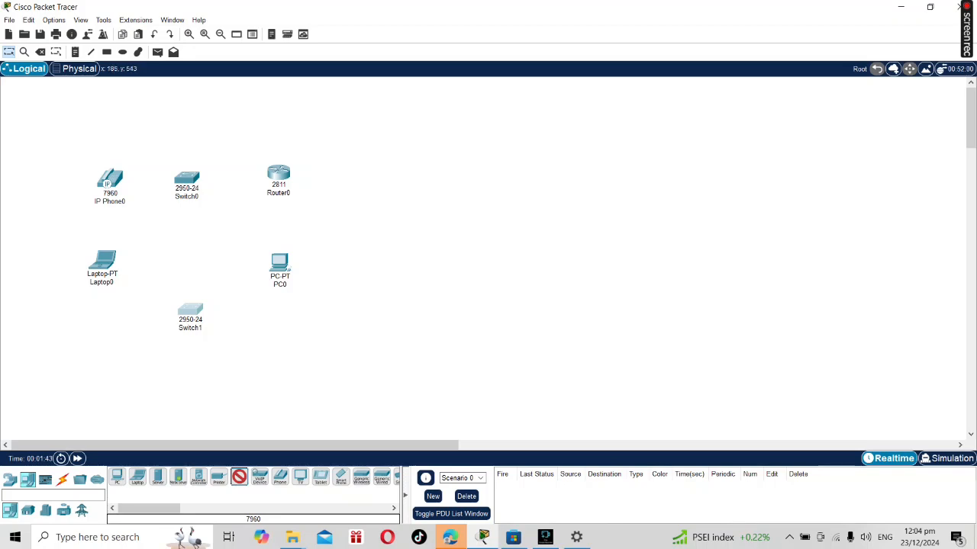
left_click(100, 356)
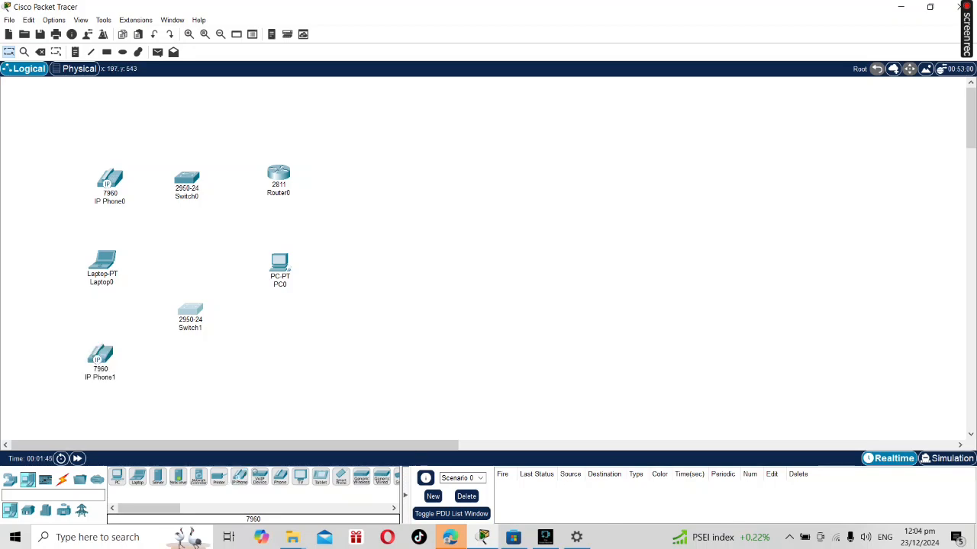
Add a second PC below PC0 and a second laptop below IP Phone1.
left_click(117, 477)
left_click(279, 355)
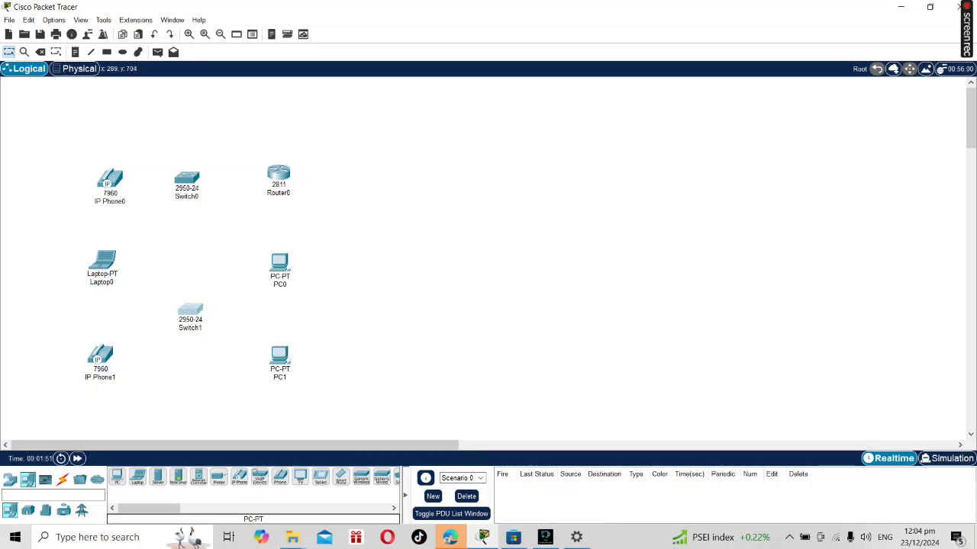
left_click(137, 477)
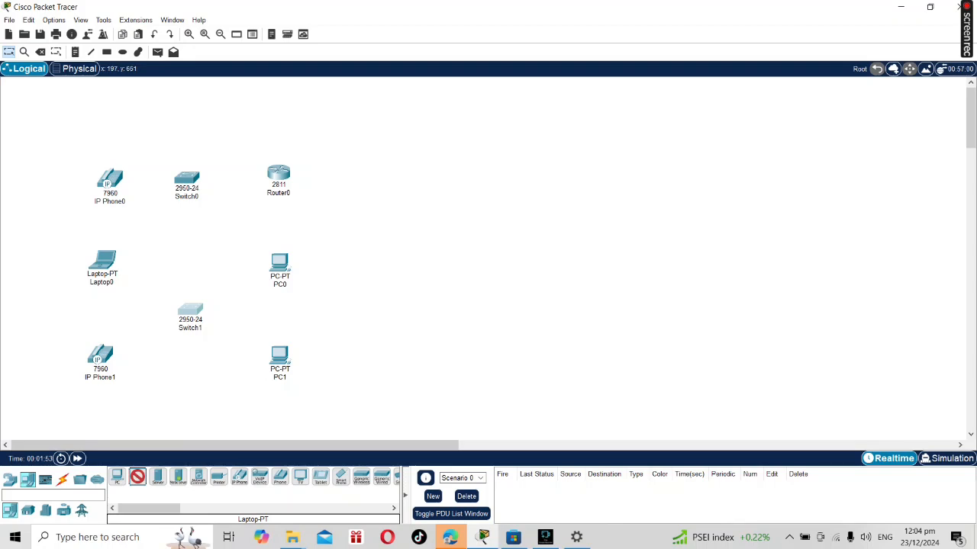
left_click(100, 422)
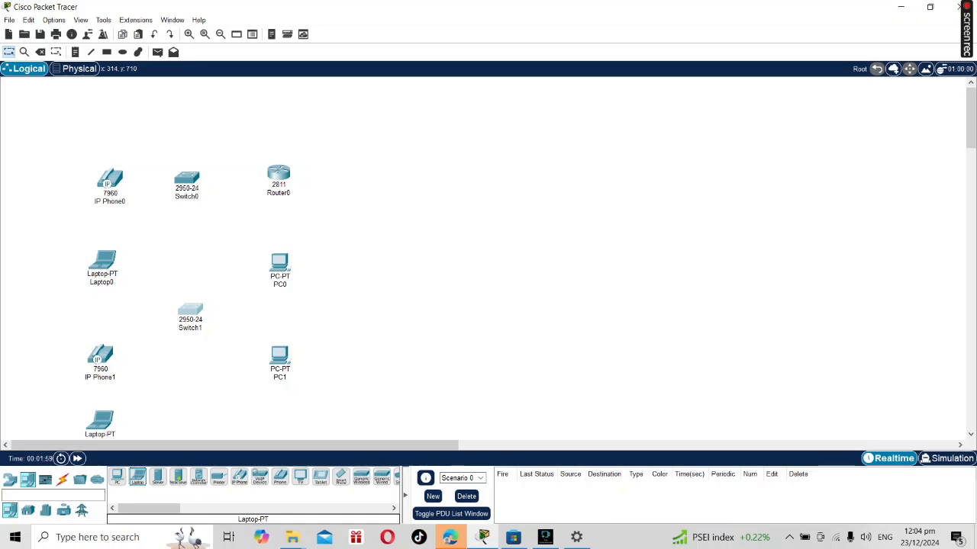
Add a third laptop below Switch1, to the right of Laptop1, and dismiss its device window.
left_click_drag(137, 477, 188, 432)
left_click(187, 432)
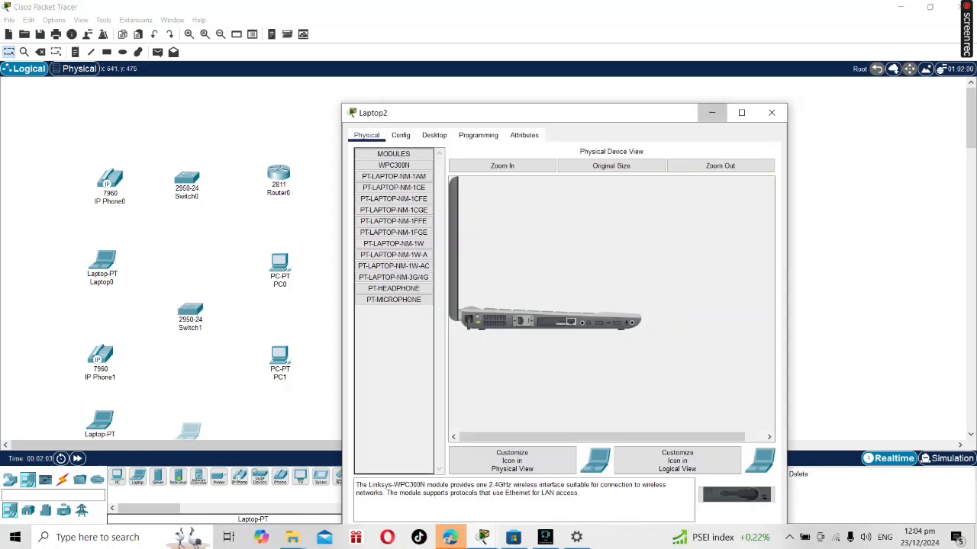
left_click(712, 112)
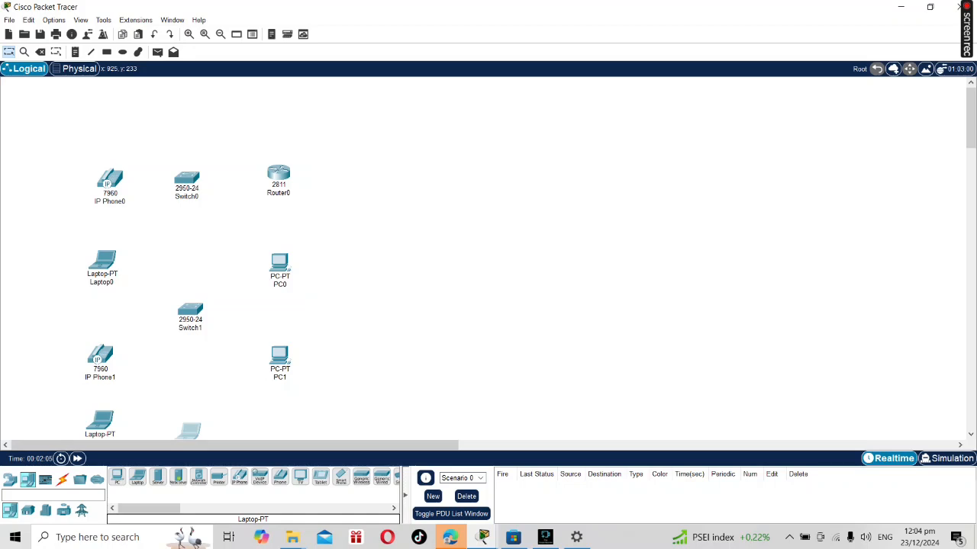
Add a third PC below PC1 and align it with the PCs above.
scroll(488, 259, "down", 3)
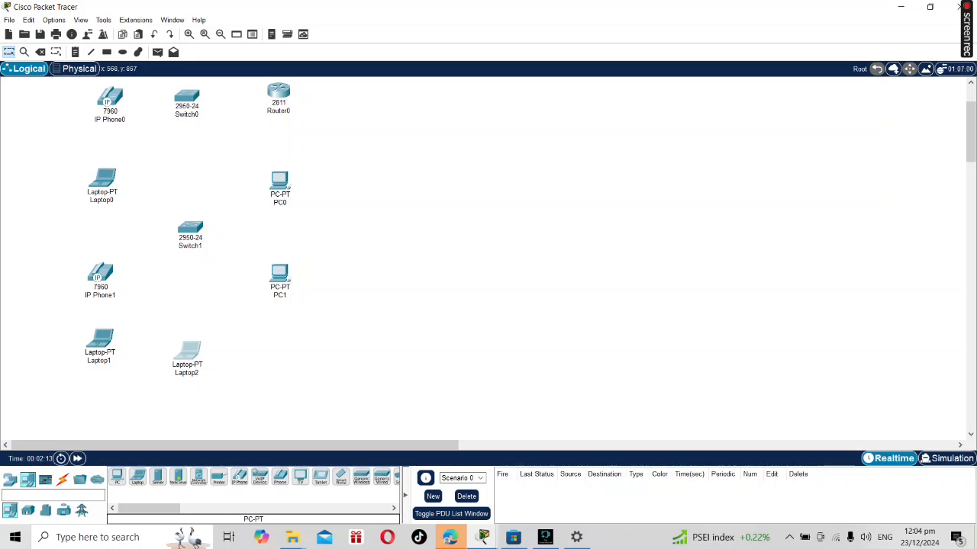
left_click(117, 476)
left_click(275, 348)
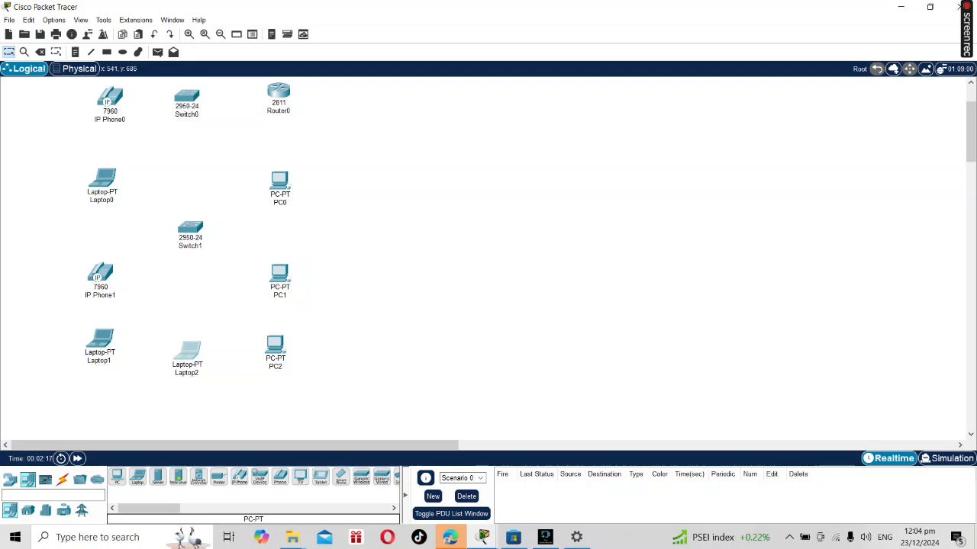
left_click_drag(275, 345, 279, 340)
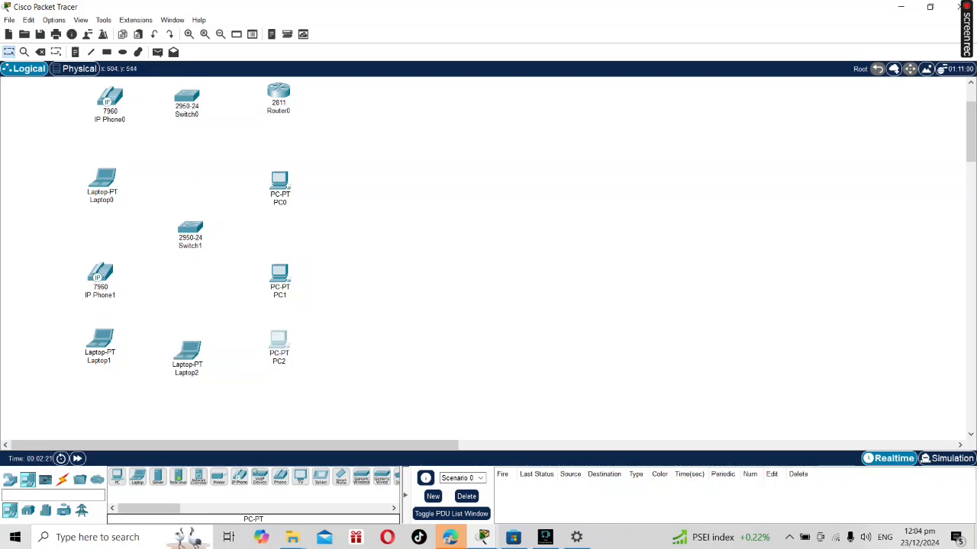
Add a generic Router-PT router directly above Switch0.
scroll(324, 351, "up", 2)
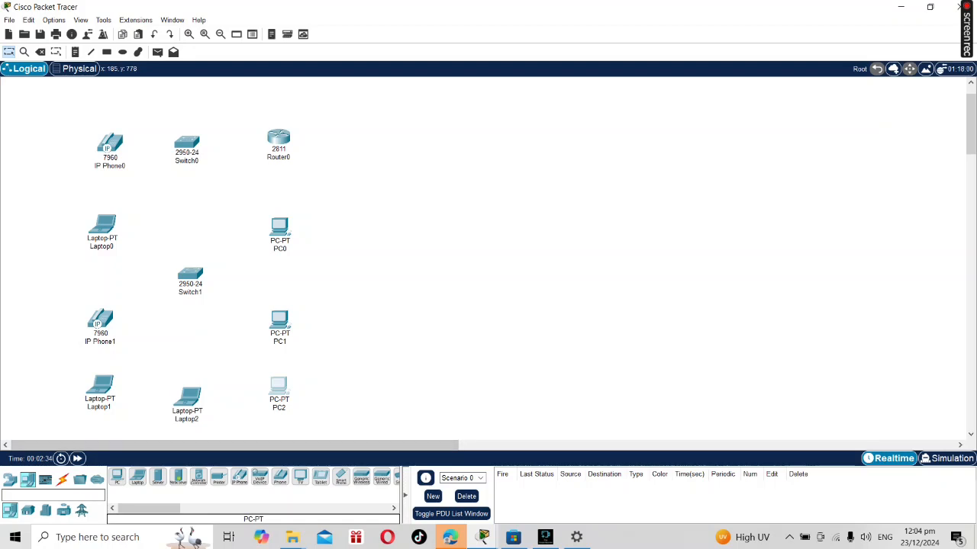
left_click(10, 479)
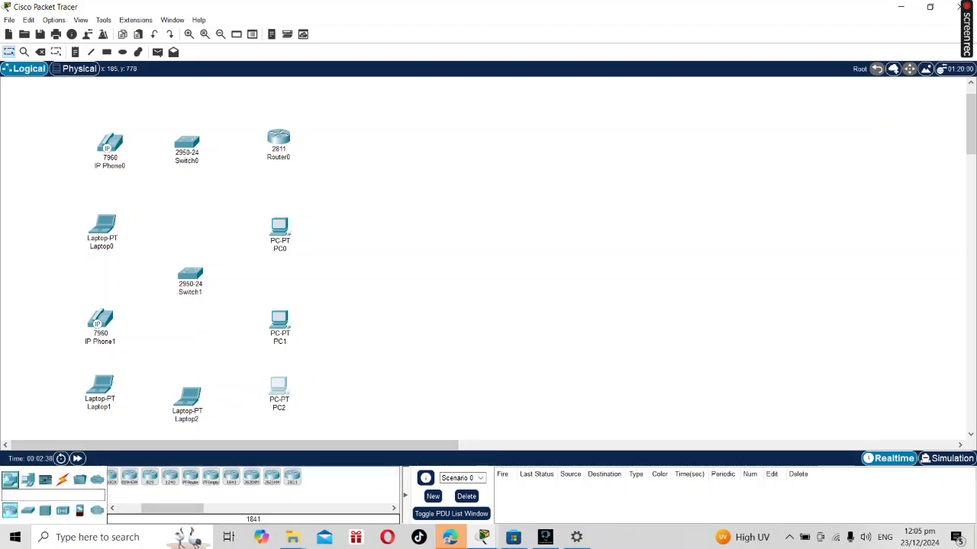
left_click(190, 478)
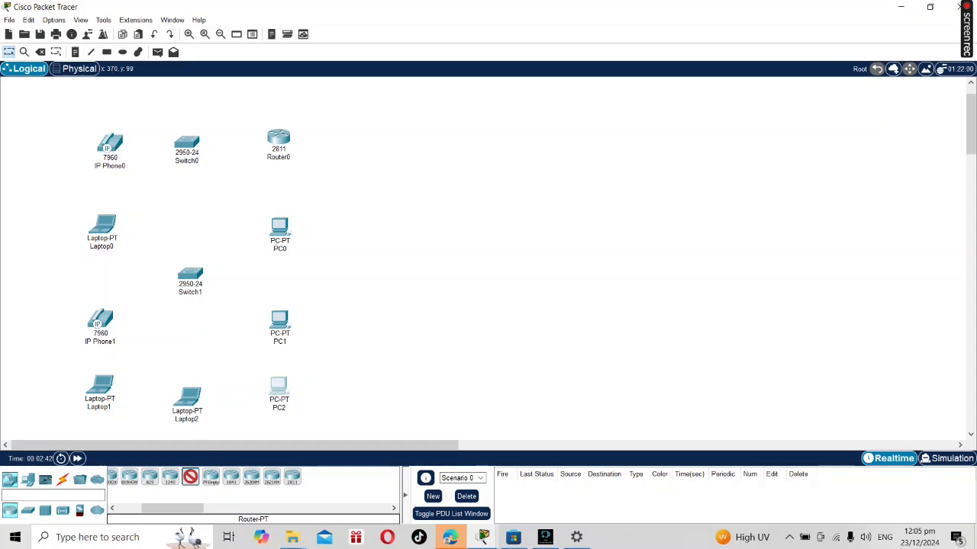
left_click(188, 98)
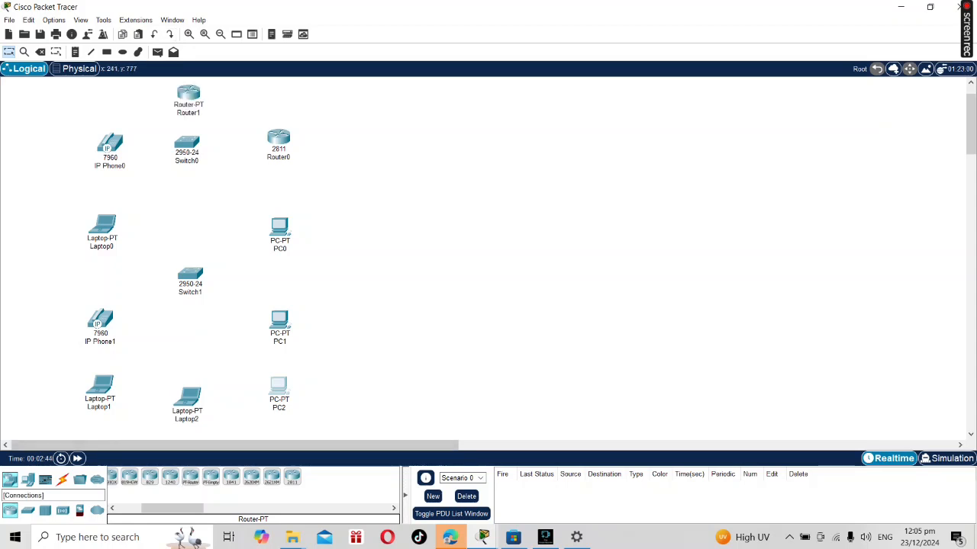
Connect Router0's FastEthernet0/0 to Switch0's FastEthernet0/1 with a copper straight-through cable.
left_click(62, 479)
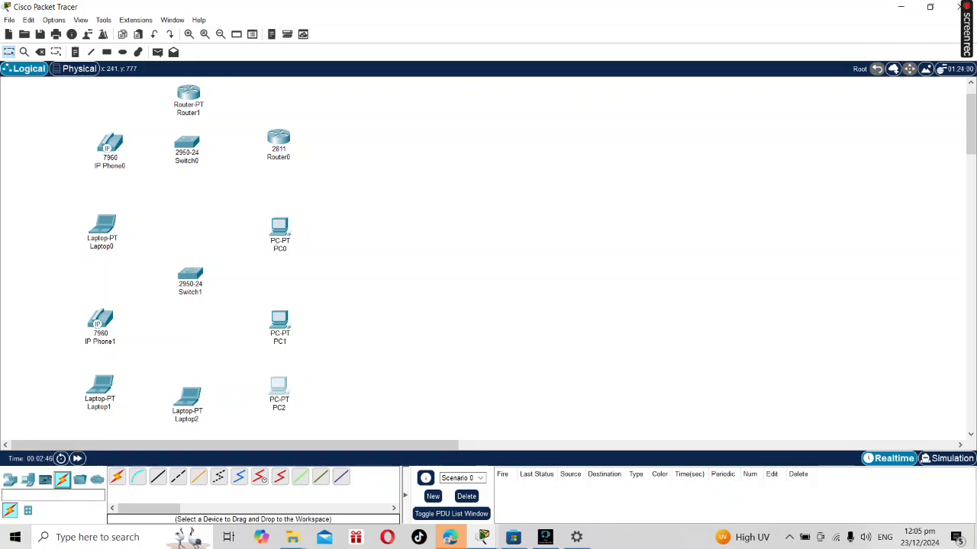
left_click(157, 476)
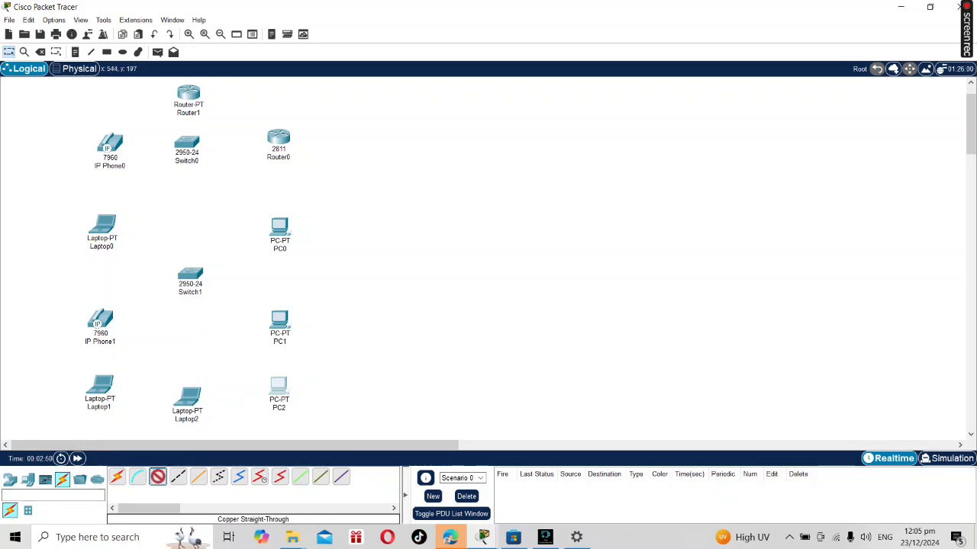
left_click(278, 144)
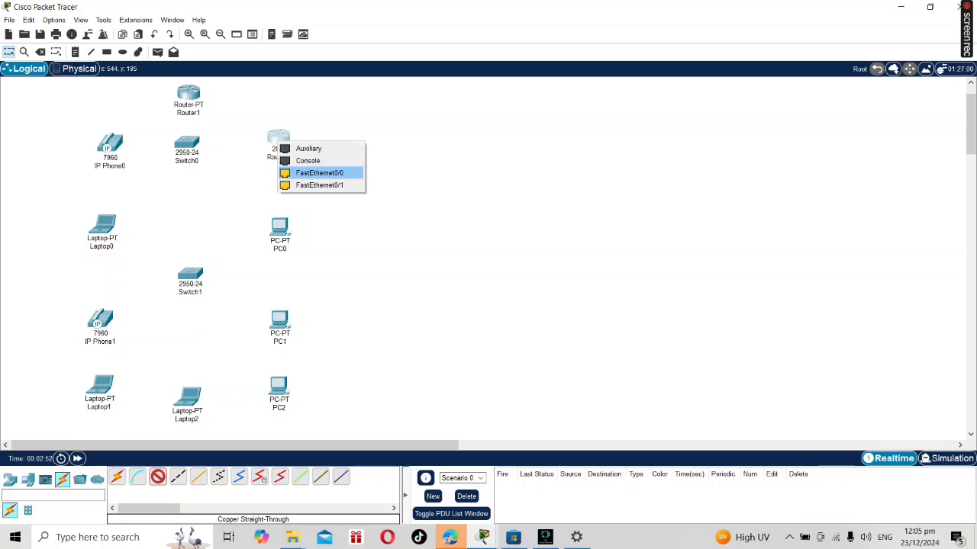
left_click(309, 171)
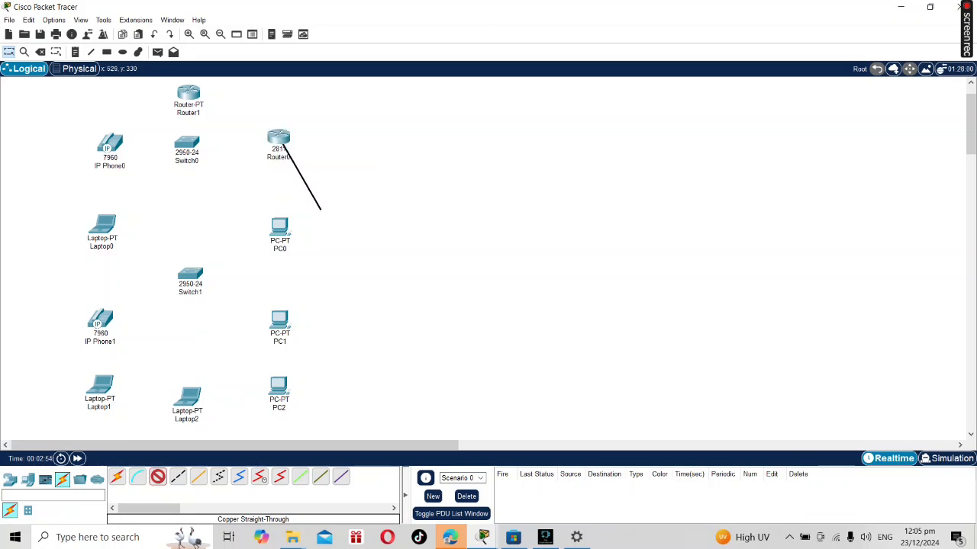
left_click(186, 144)
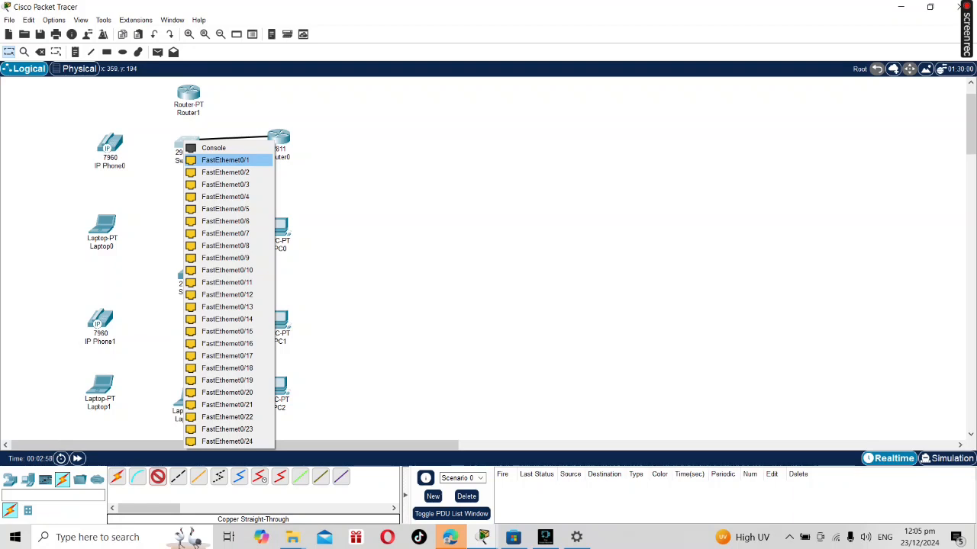
left_click(225, 159)
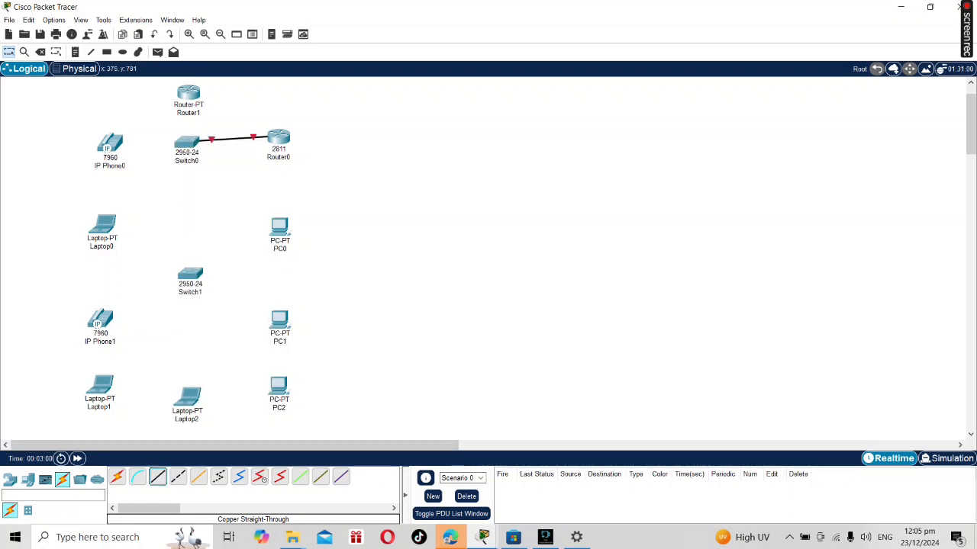
Connect Router1's FastEthernet0/0 to Switch0's FastEthernet0/2 with a copper straight-through cable.
left_click(190, 90)
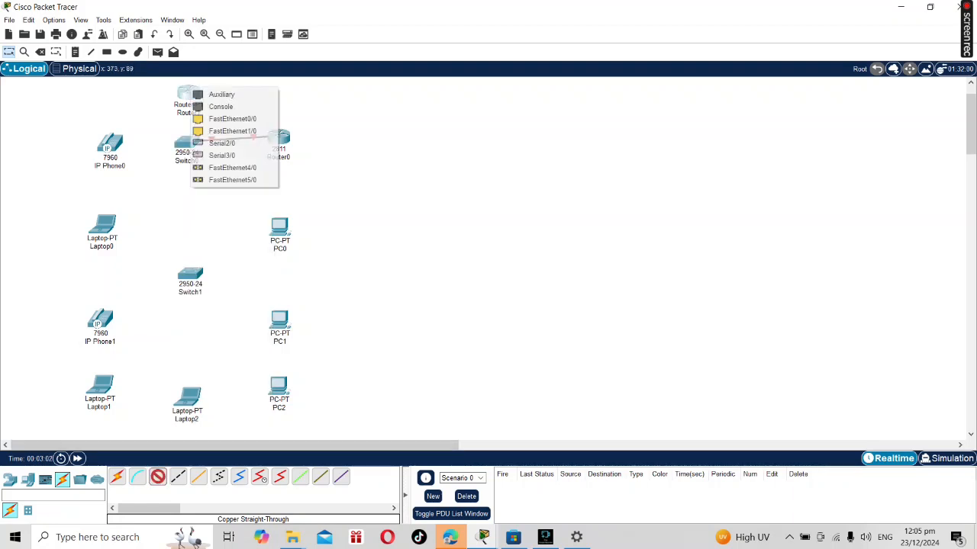
left_click(229, 119)
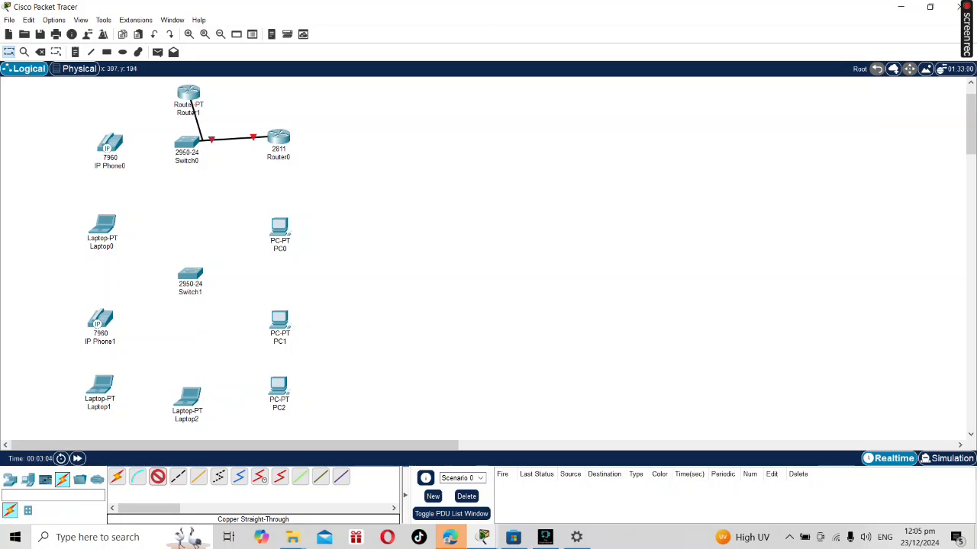
left_click(187, 140)
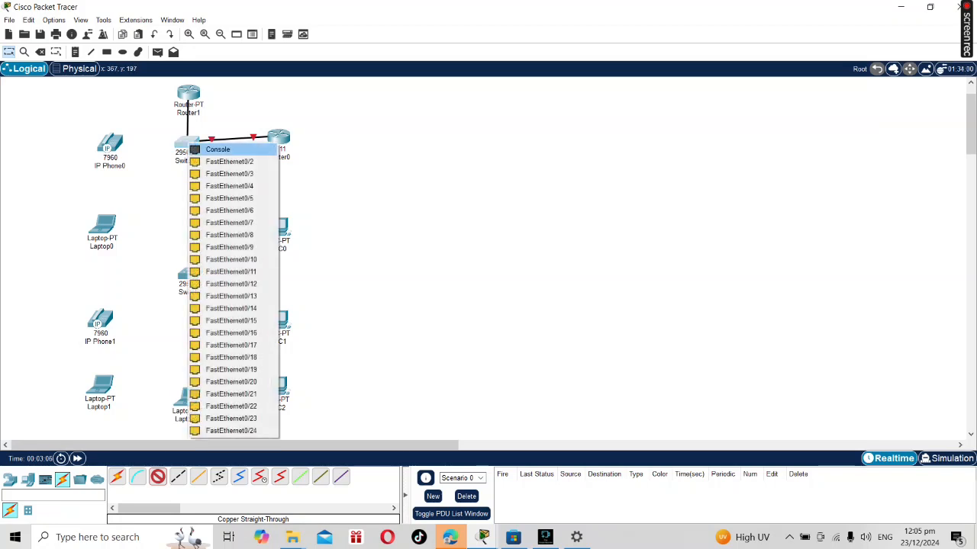
left_click(229, 161)
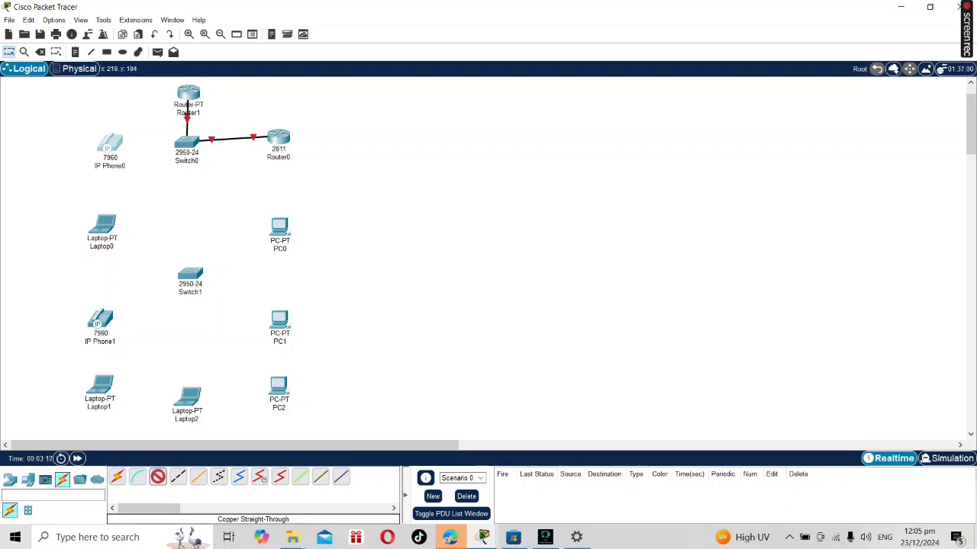
Connect IP Phone0 to Switch0's FastEthernet0/3 with a copper straight-through cable.
left_click(112, 141)
left_click(138, 148)
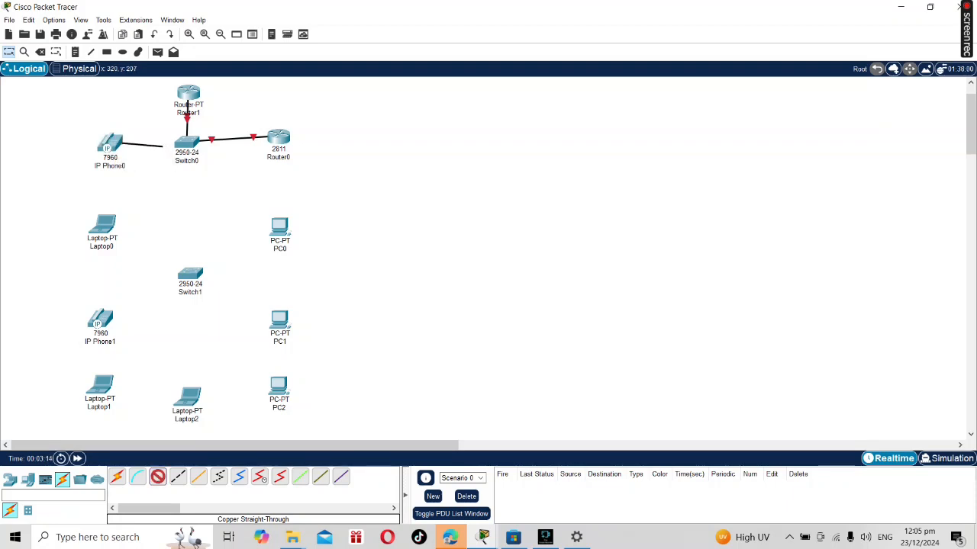
left_click(188, 142)
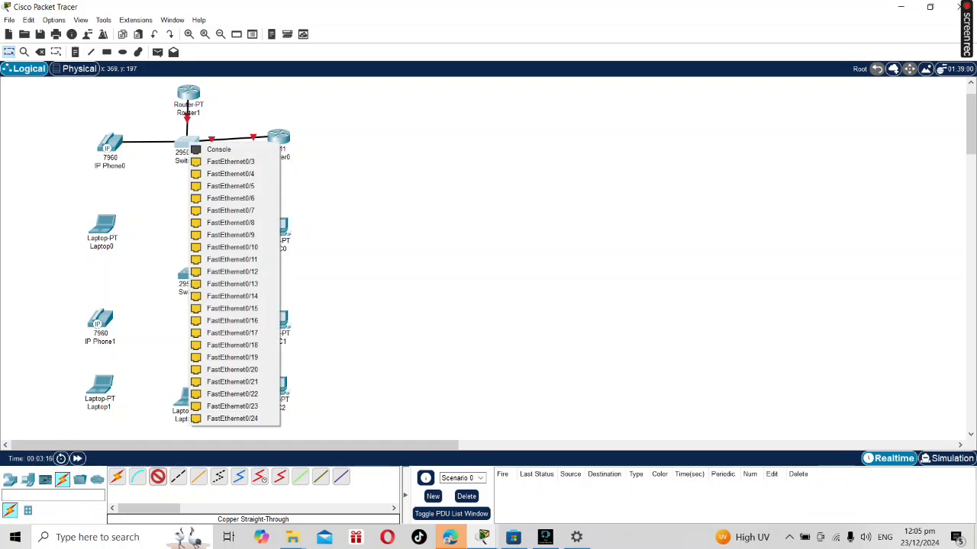
left_click(221, 157)
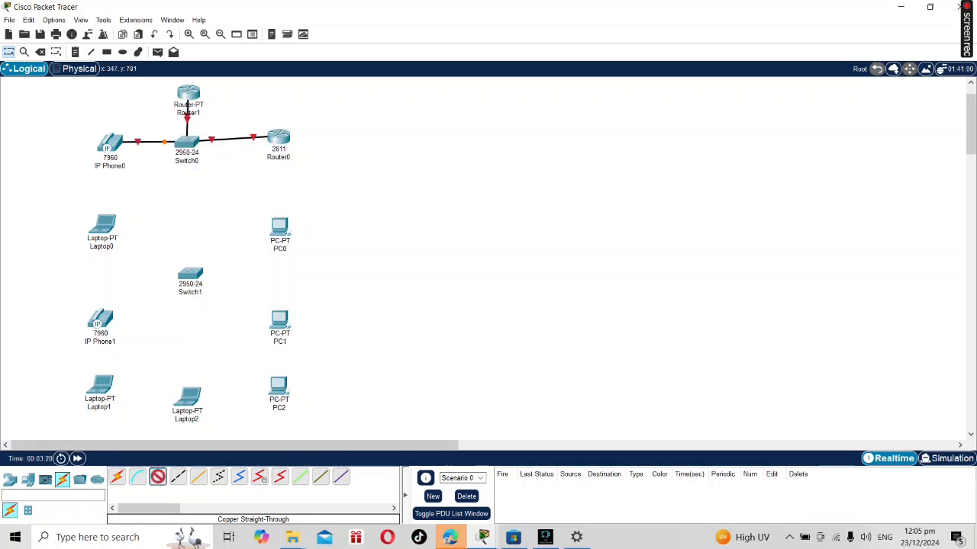
Connect Laptop0's FastEthernet0 to Switch0's FastEthernet0/4 with a copper straight-through cable.
left_click(101, 226)
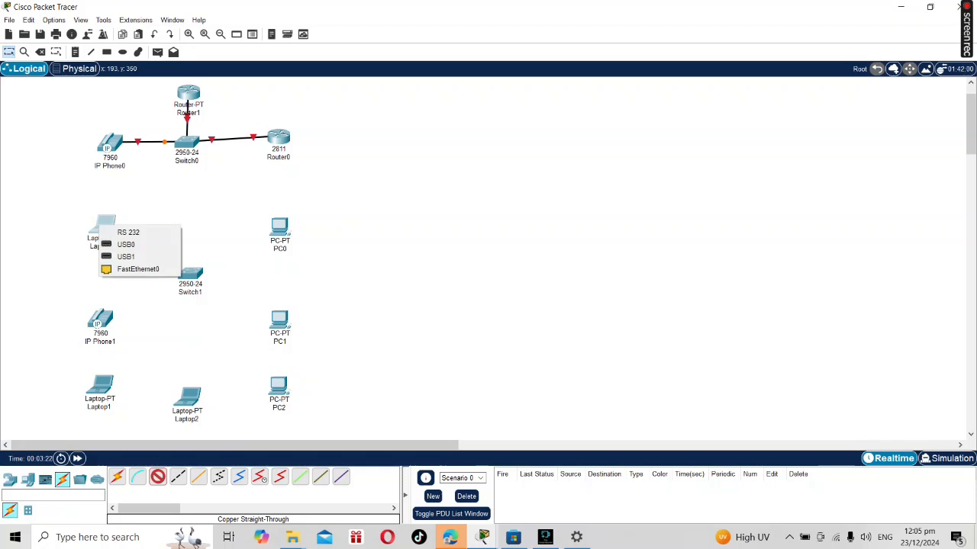
left_click(137, 268)
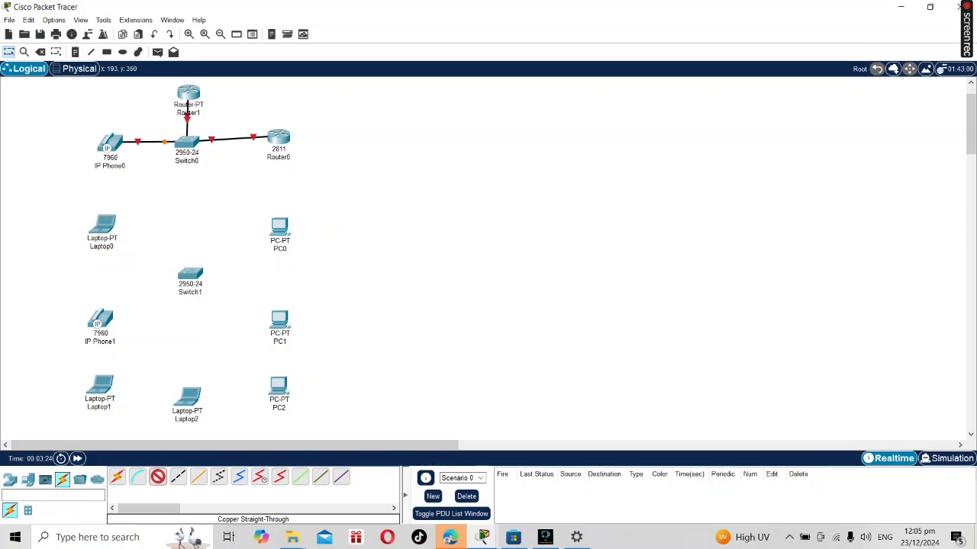
left_click(187, 144)
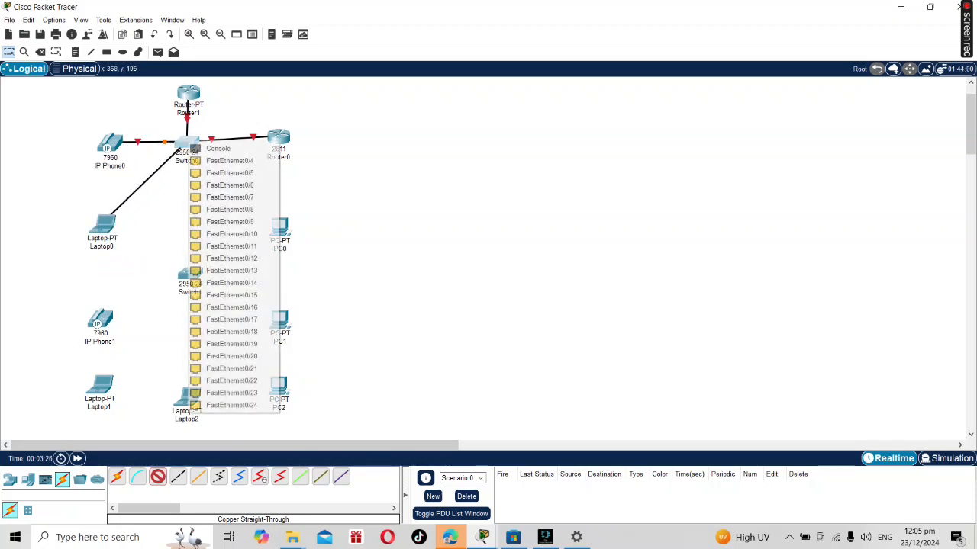
left_click(229, 161)
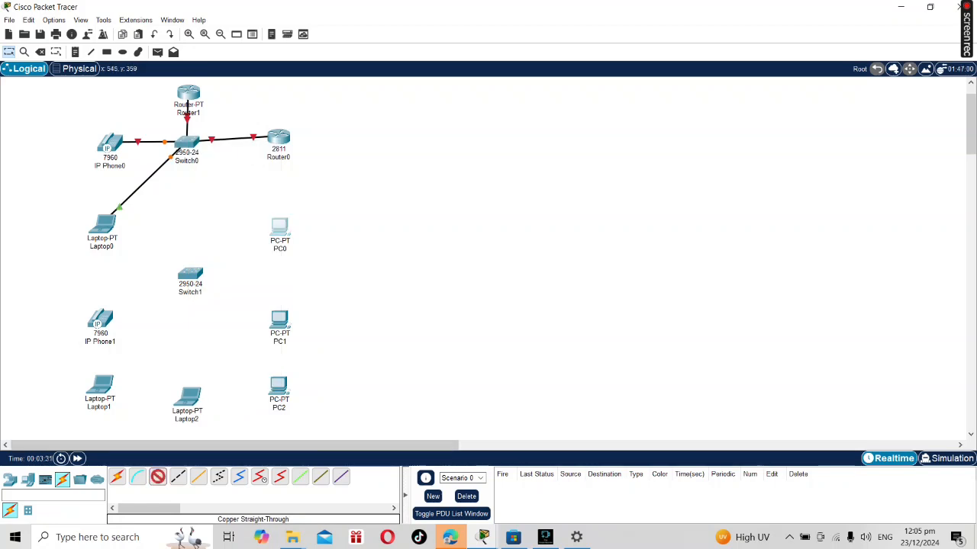
Connect PC0's FastEthernet0 to Switch0's FastEthernet0/5 with a copper straight-through cable.
left_click(280, 227)
left_click(317, 268)
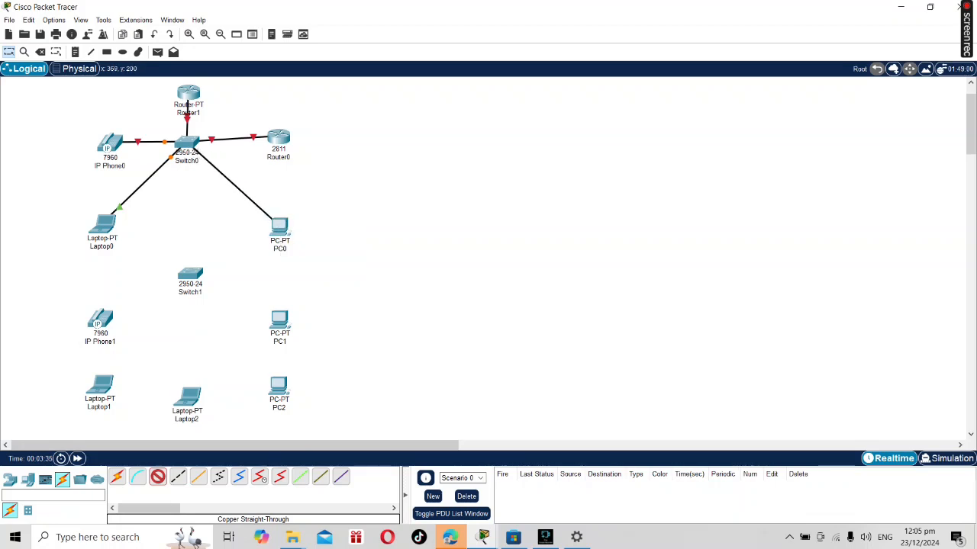
left_click(188, 142)
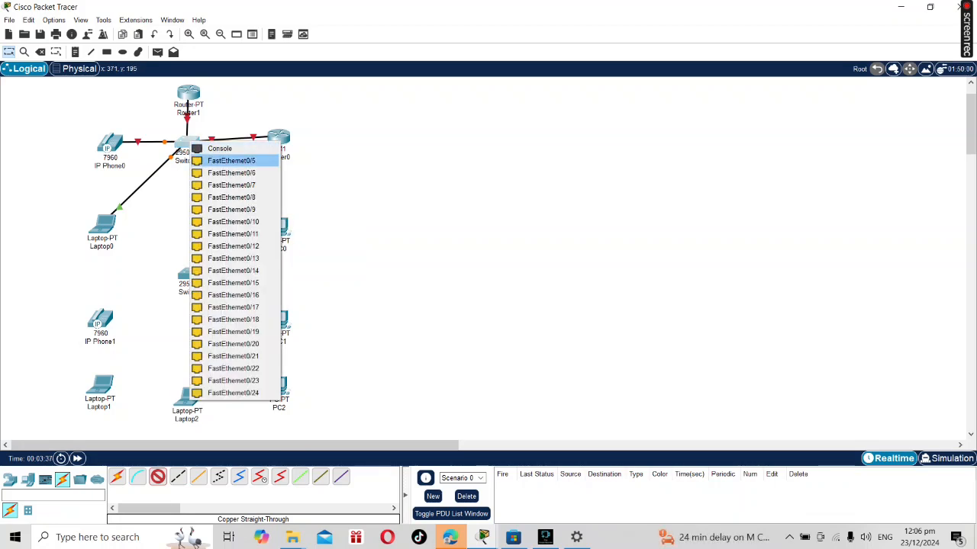
left_click(231, 161)
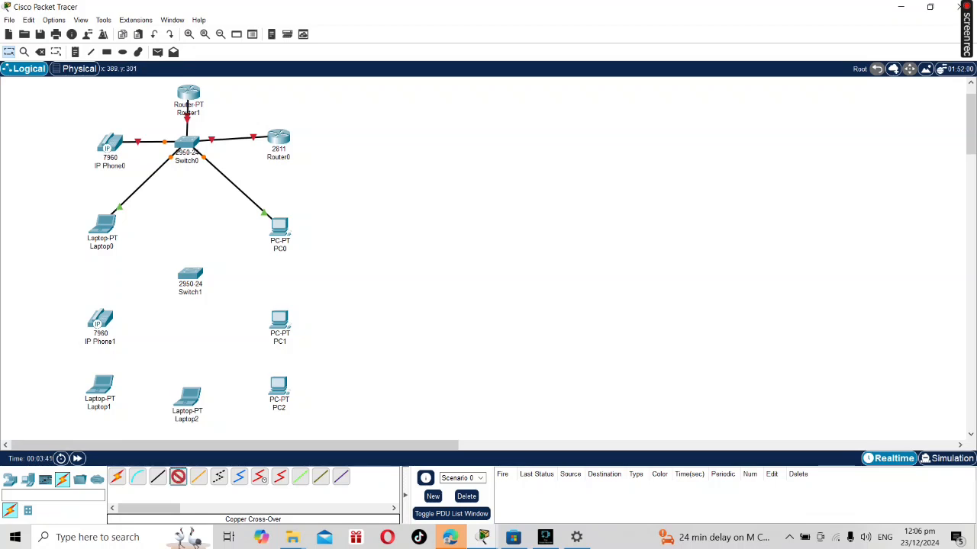
Connect Switch0's FastEthernet0/6 to Switch1's FastEthernet0/6 with a copper cross-over cable.
left_click(189, 144)
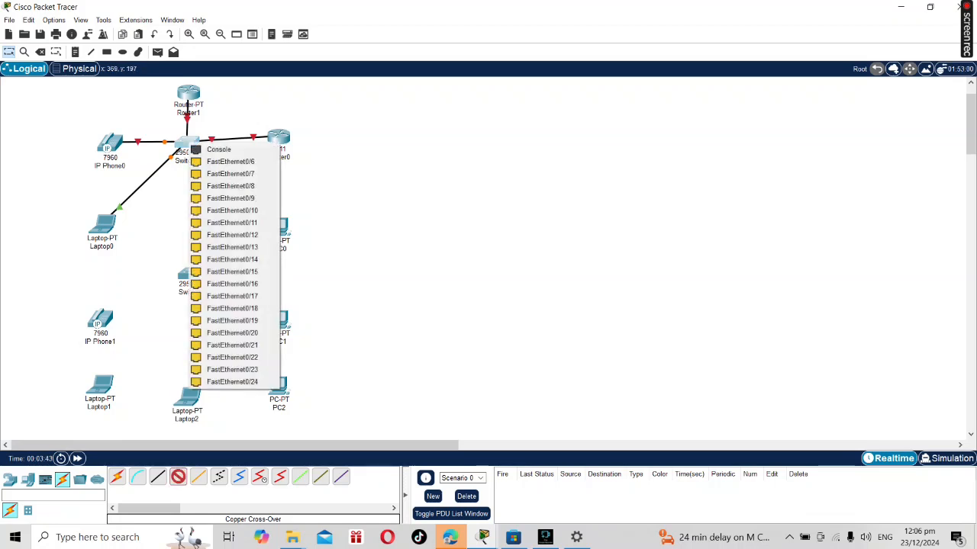
left_click(230, 161)
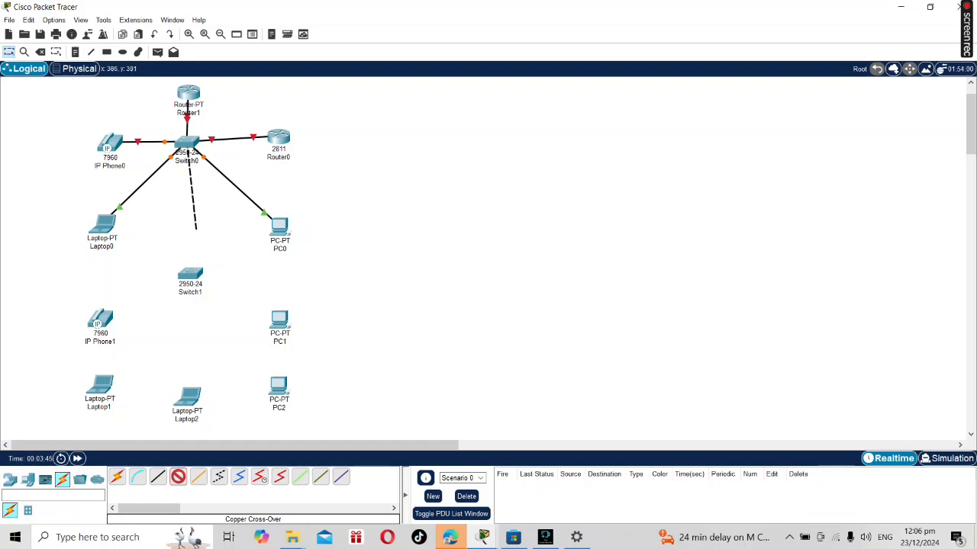
left_click(190, 275)
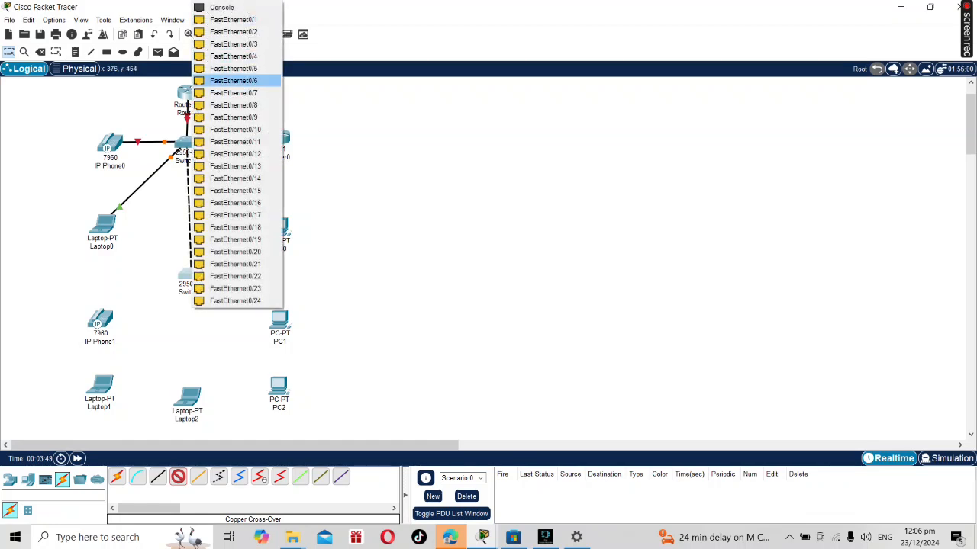
left_click(233, 81)
Add a second copper cross-over link from Switch1's FastEthernet0/7 to Switch0's FastEthernet0/7.
left_click(178, 476)
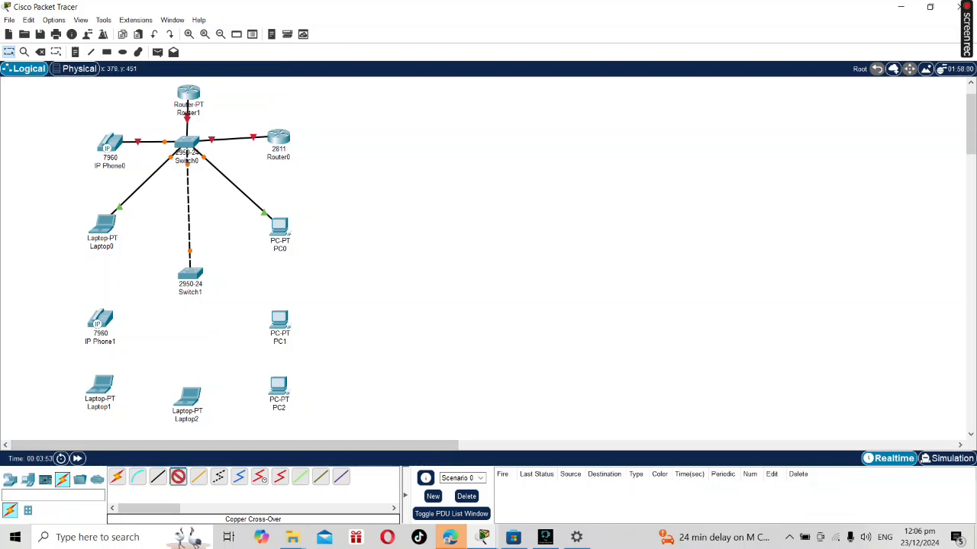
left_click(190, 276)
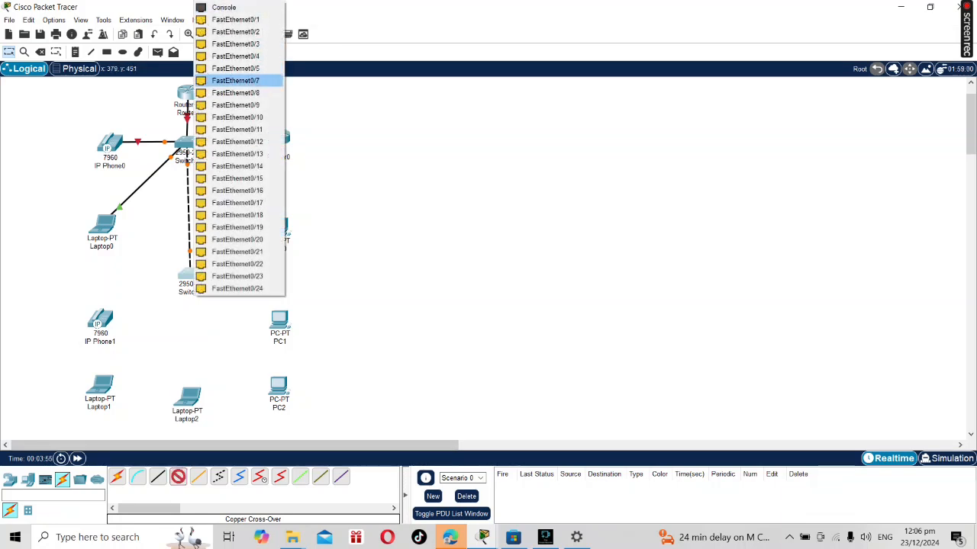
left_click(235, 80)
left_click(193, 147)
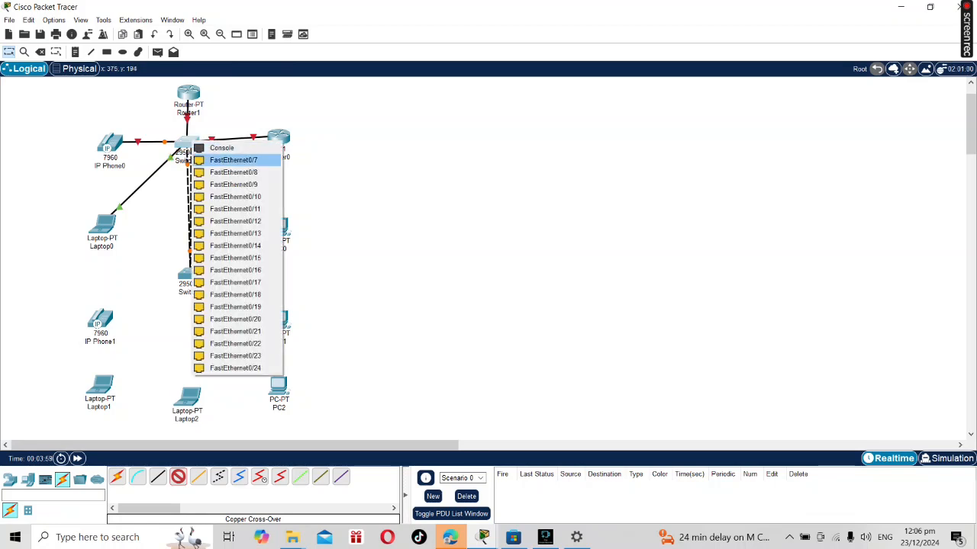
left_click(234, 159)
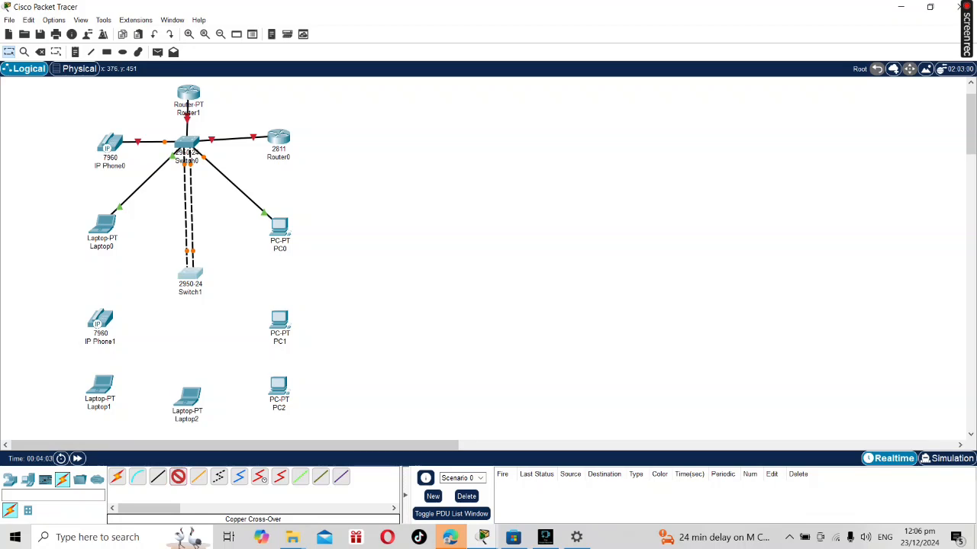
Add a third copper cross-over link from Switch1's FastEthernet0/8 to Switch0's FastEthernet0/8.
left_click(189, 146)
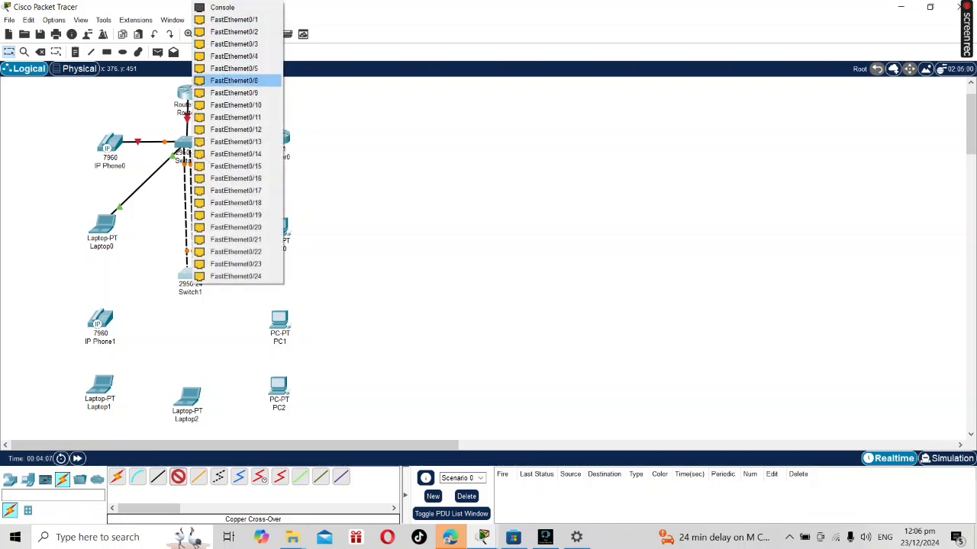
left_click(234, 80)
left_click(190, 143)
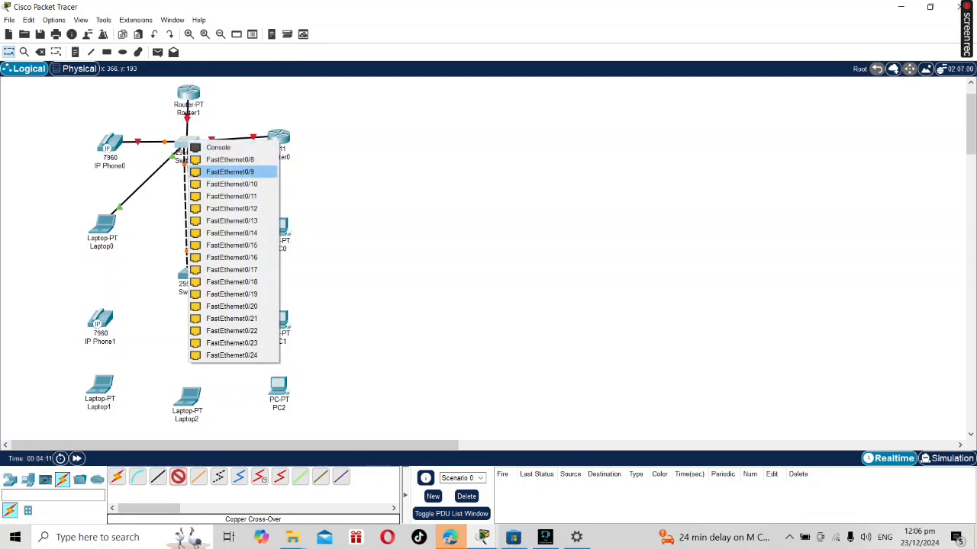
left_click(230, 160)
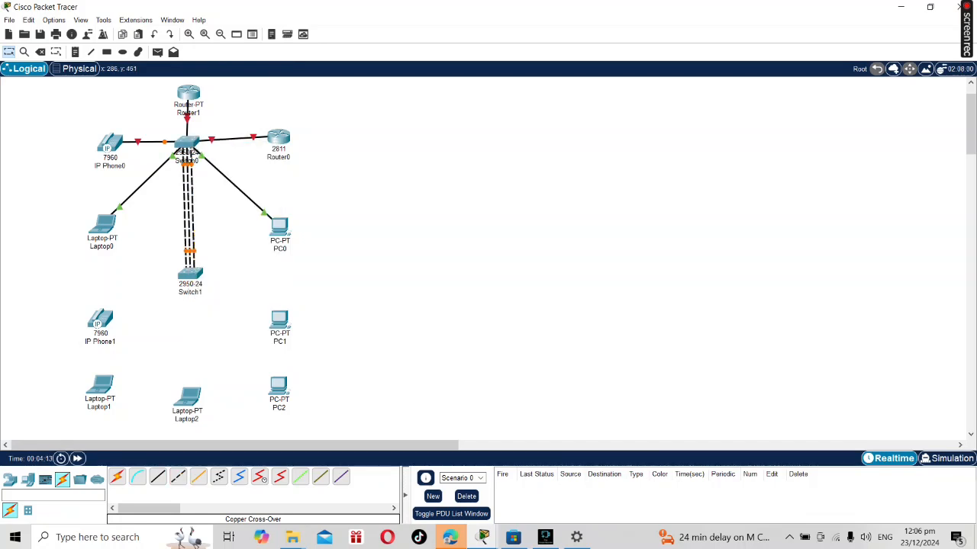
Connect IP Phone1's Switch port to Switch1's FastEthernet0/1 with a copper straight-through cable.
left_click(157, 476)
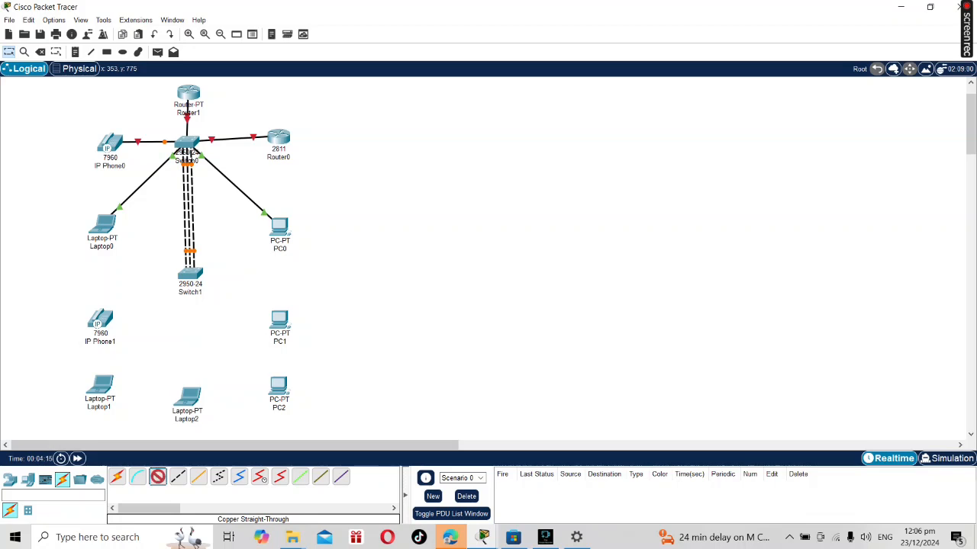
left_click(107, 321)
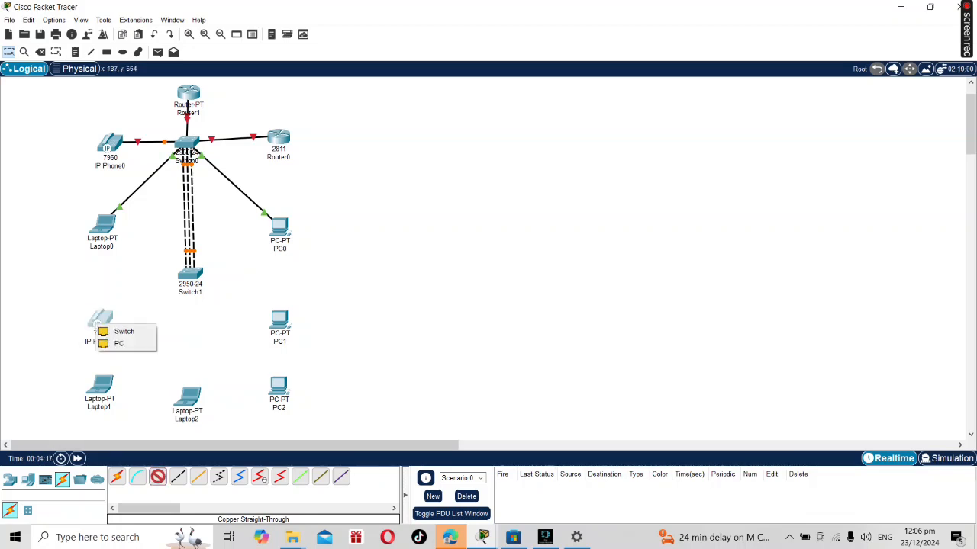
left_click(123, 328)
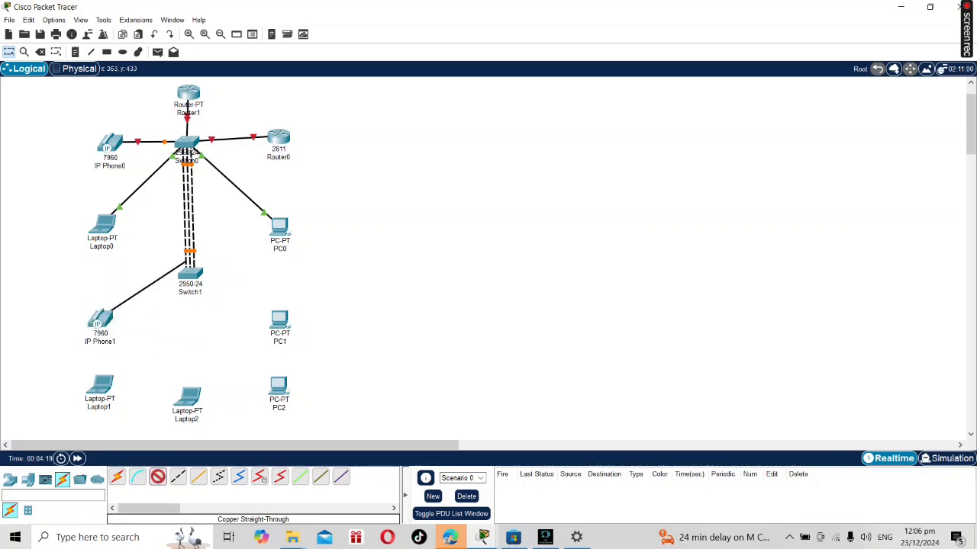
left_click(191, 277)
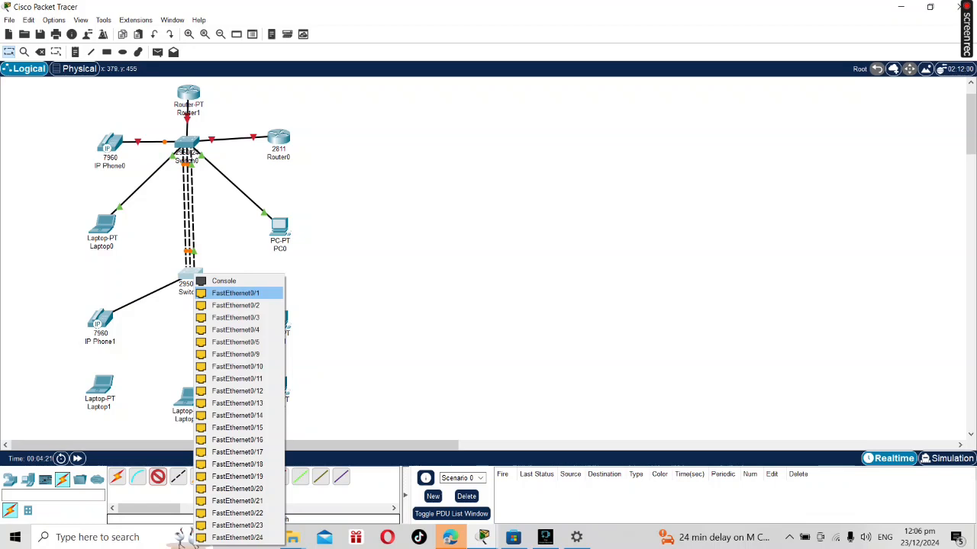
left_click(235, 293)
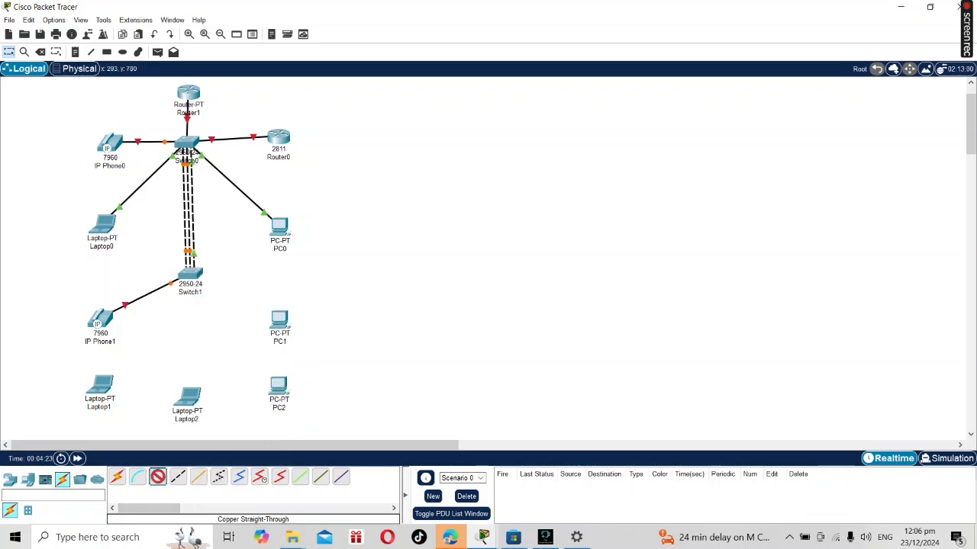
Connect Laptop1's FastEthernet0 to Switch1's FastEthernet0/2 with a copper straight-through cable.
left_click(157, 477)
left_click(102, 388)
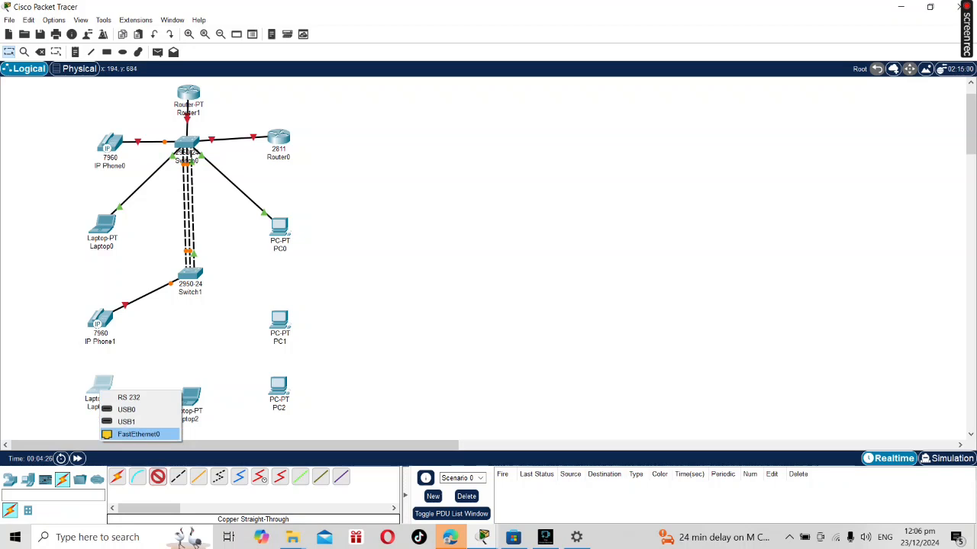
left_click(138, 434)
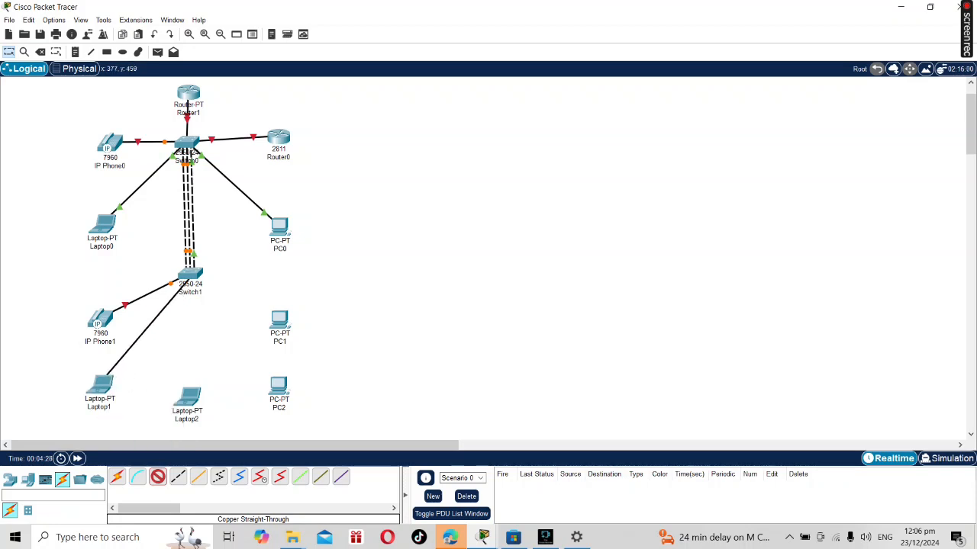
left_click(190, 276)
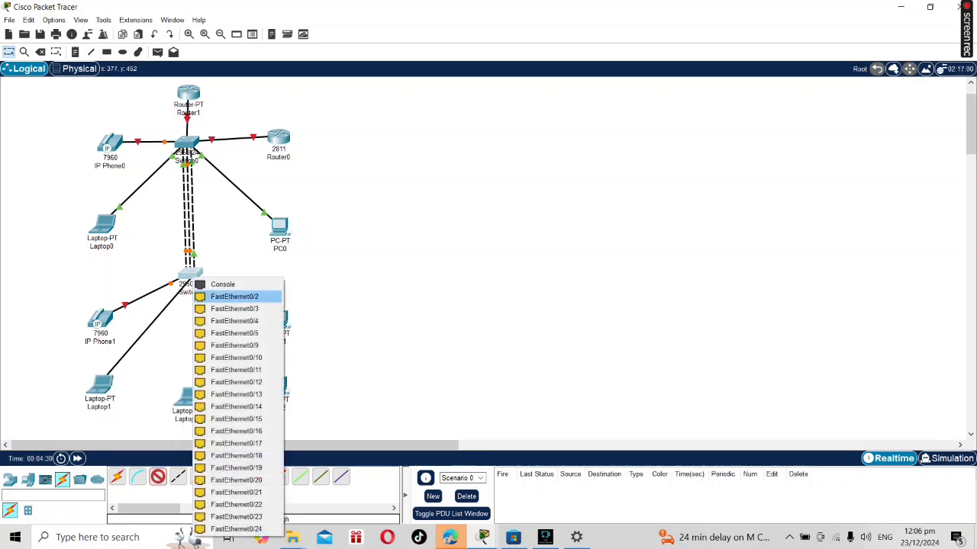
left_click(234, 296)
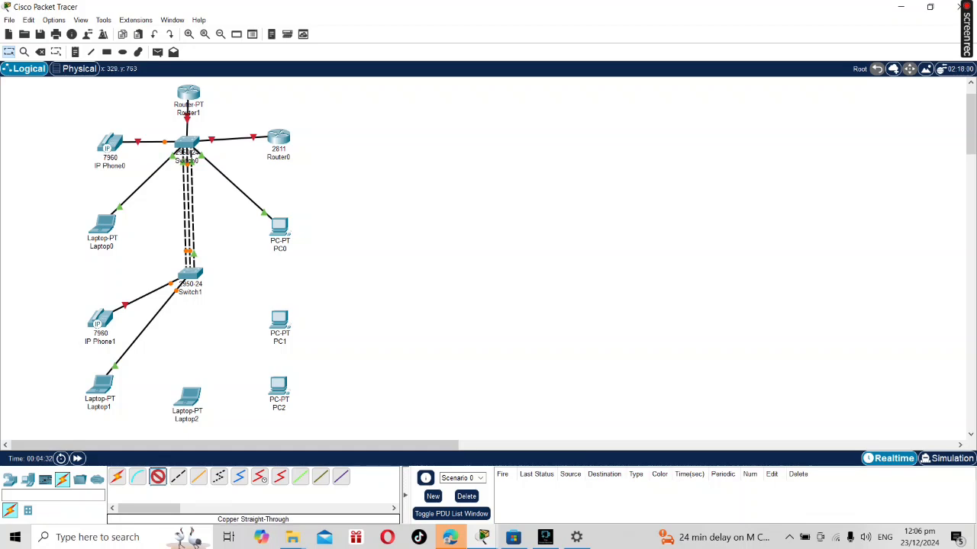
Connect Laptop2's FastEthernet0 to Switch1's FastEthernet0/3 with a copper straight-through cable.
left_click(186, 398)
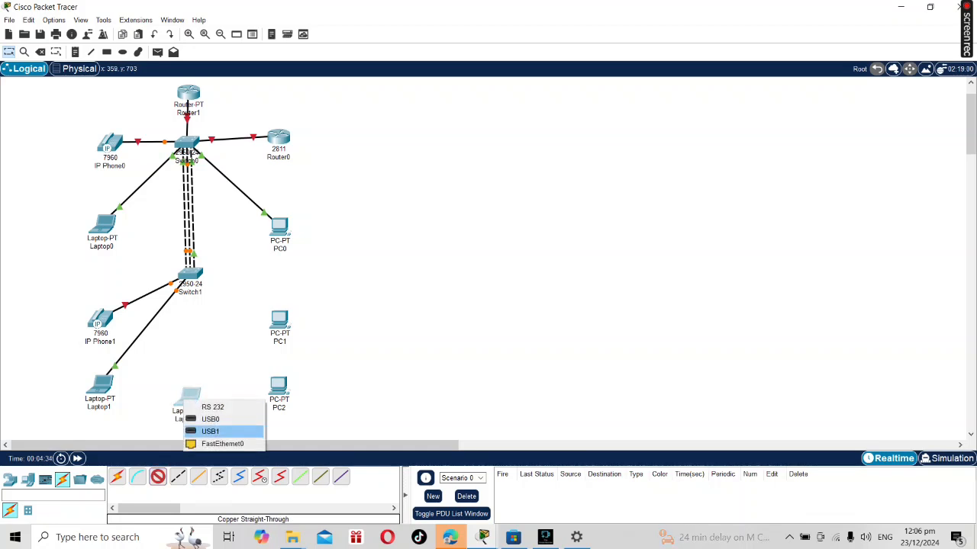
left_click(222, 444)
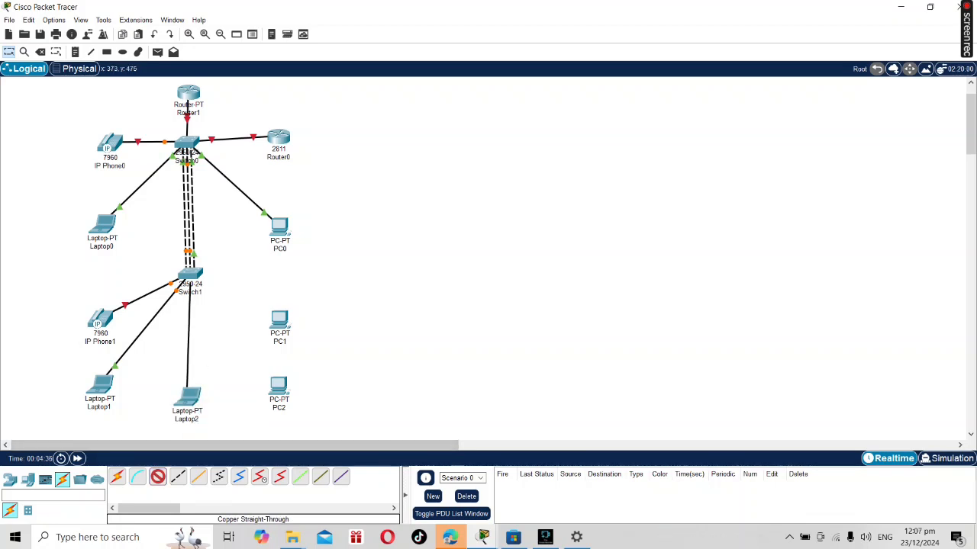
left_click(191, 275)
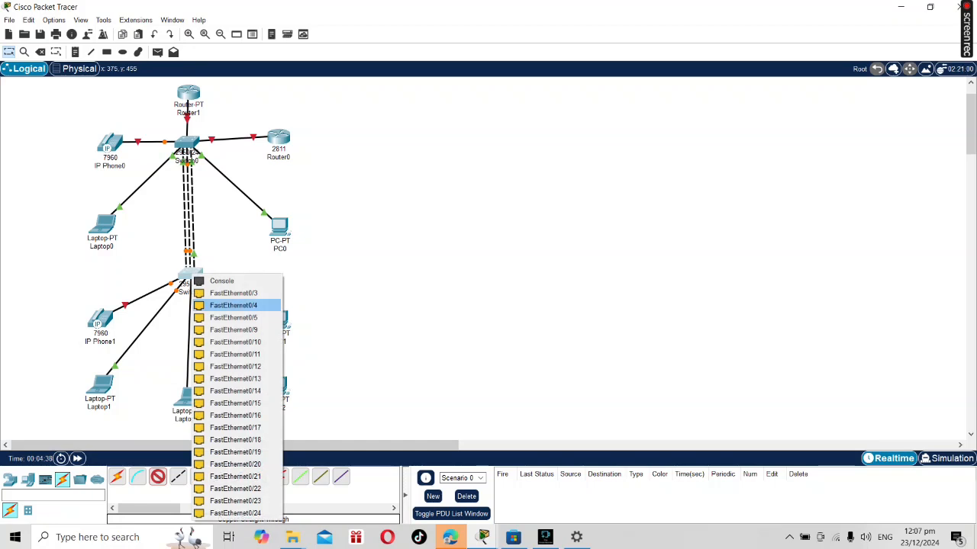
left_click(234, 293)
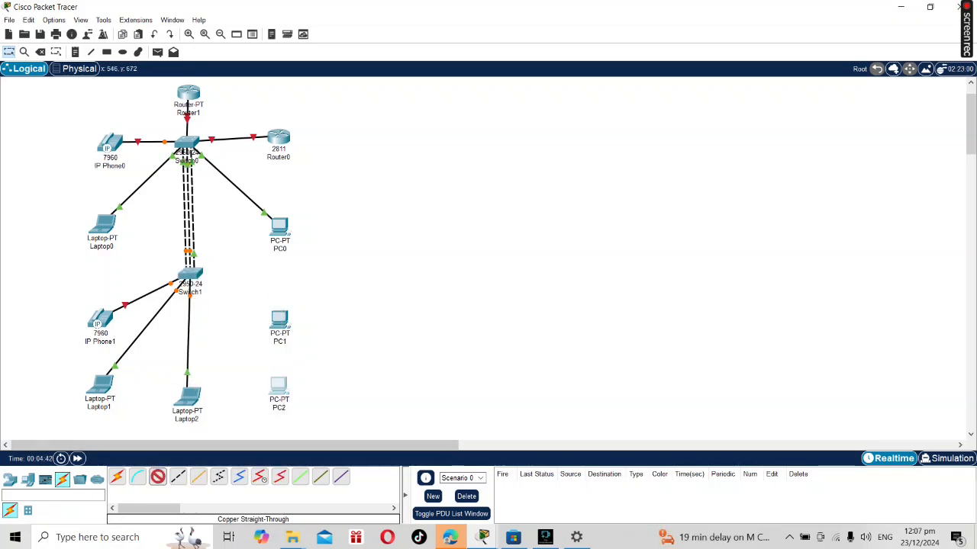
Connect PC2's FastEthernet0 to Switch1's FastEthernet0/4 with a copper straight-through cable.
left_click(279, 386)
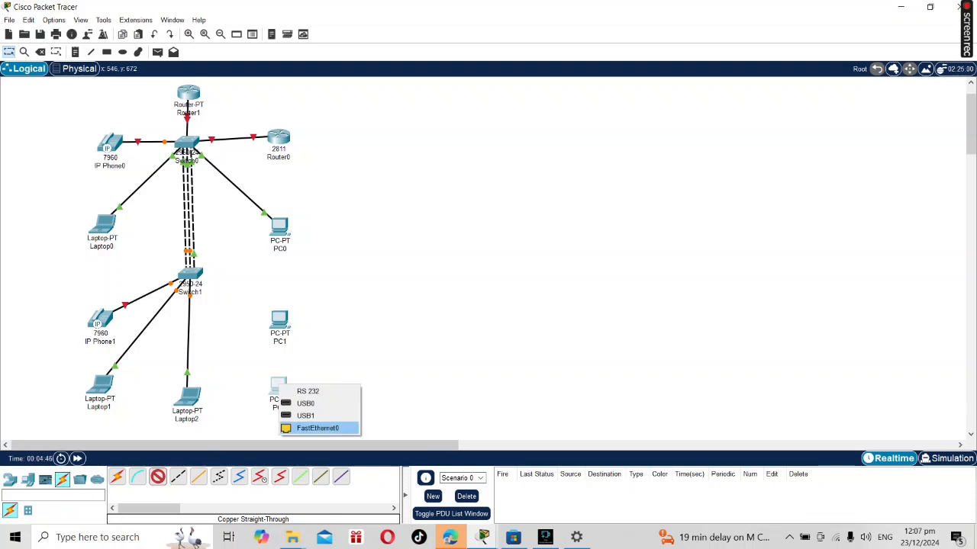
left_click(318, 428)
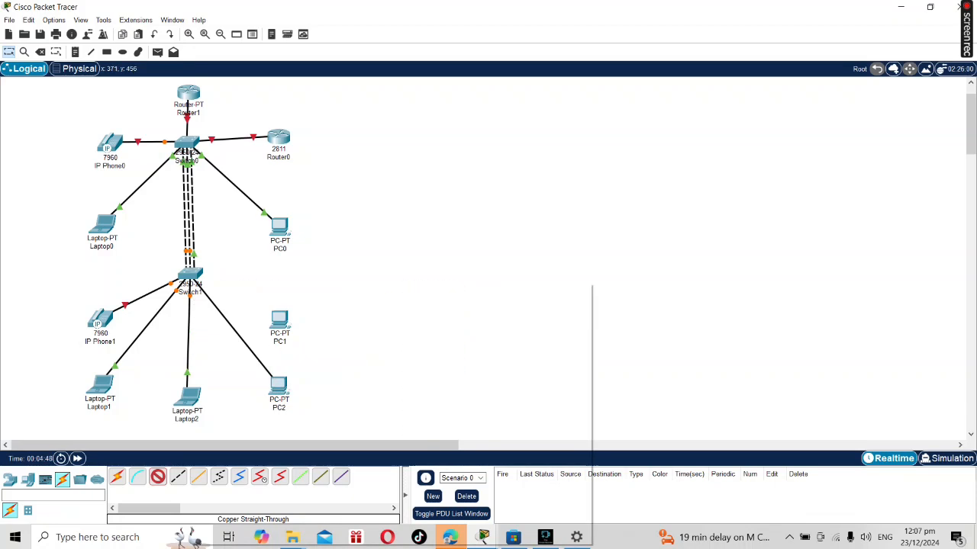
left_click(190, 274)
left_click(230, 294)
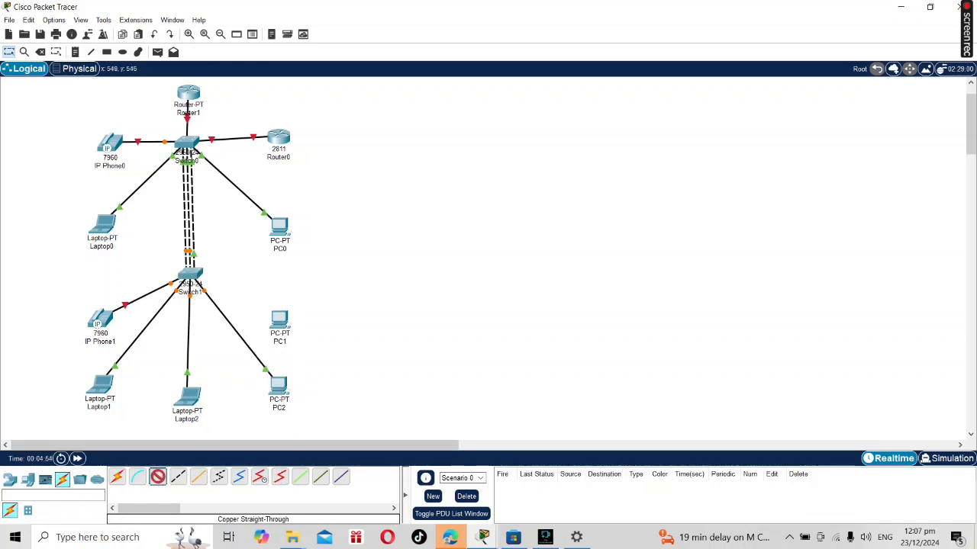
Connect PC1's FastEthernet0 to Switch1's FastEthernet0/5 with a copper straight-through cable.
left_click(281, 321)
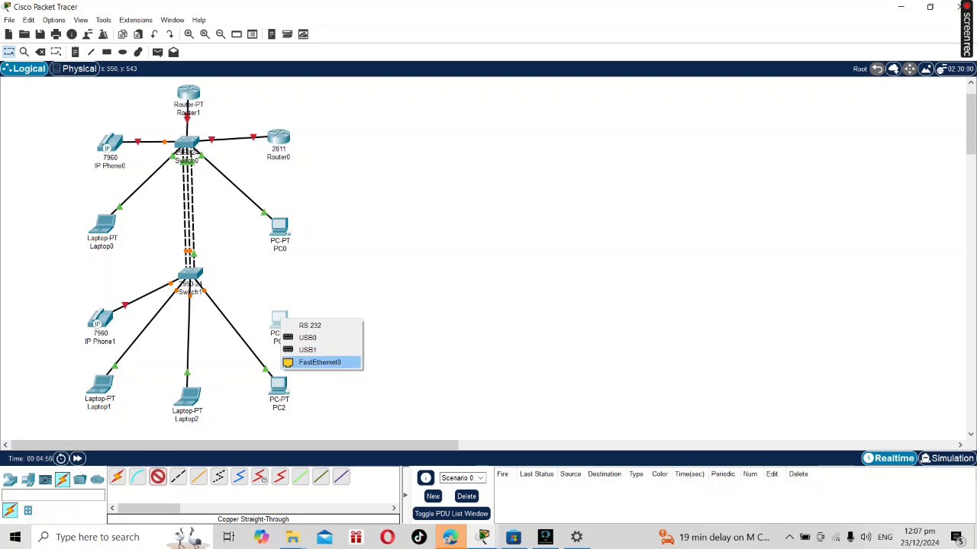
left_click(319, 362)
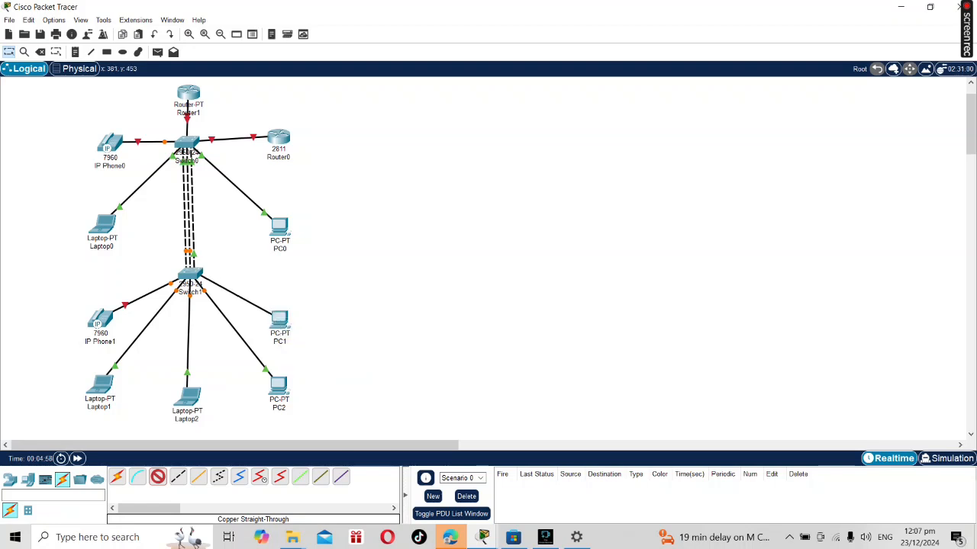
left_click(190, 277)
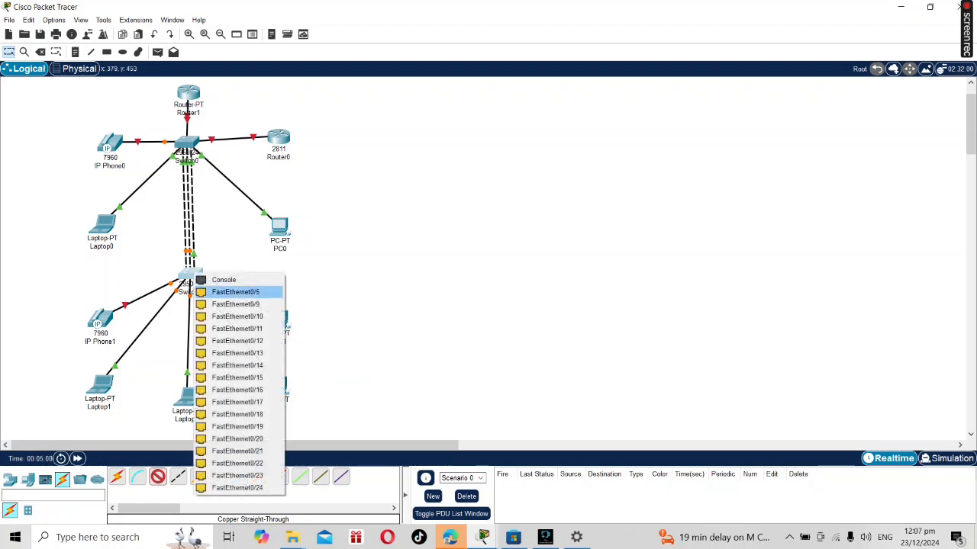
left_click(236, 292)
Rearrange IP Phone1, PC1, PC2, Laptop1 and Laptop2 neatly around Switch1, with the phone and PC1 roughly level with the switch.
left_click_drag(279, 320, 280, 285)
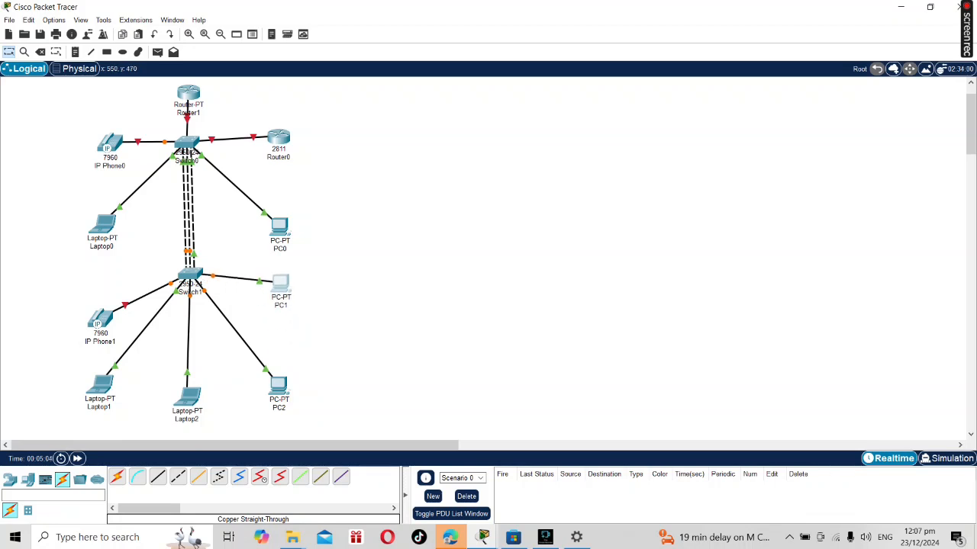
left_click(106, 318)
left_click_drag(104, 319, 101, 284)
left_click_drag(279, 385, 278, 361)
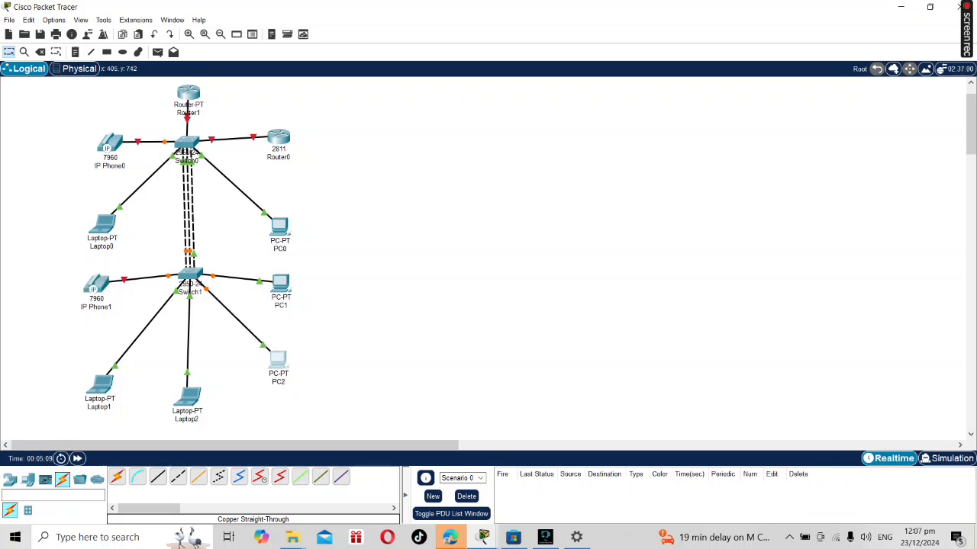
left_click_drag(188, 396, 193, 364)
left_click_drag(100, 386, 101, 368)
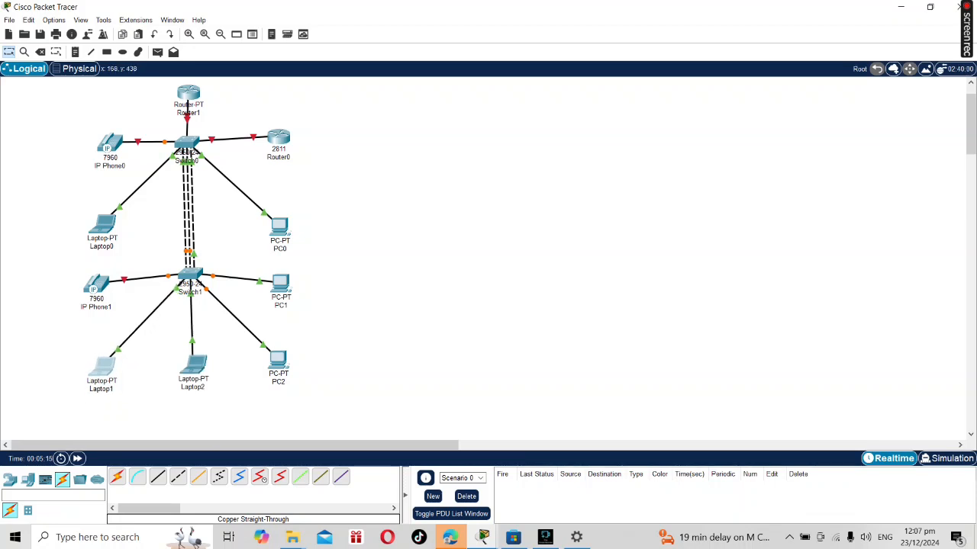
left_click_drag(96, 285, 104, 283)
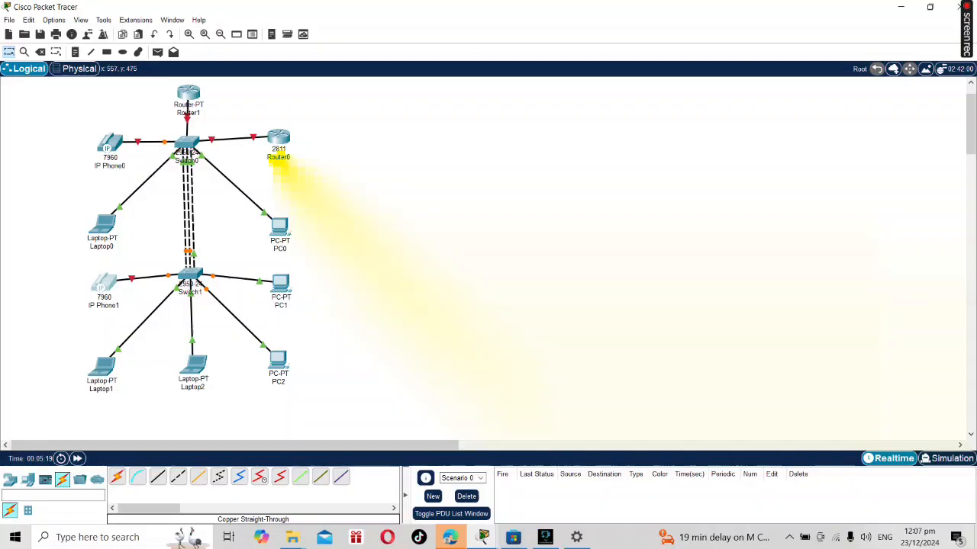
left_click_drag(281, 284, 283, 279)
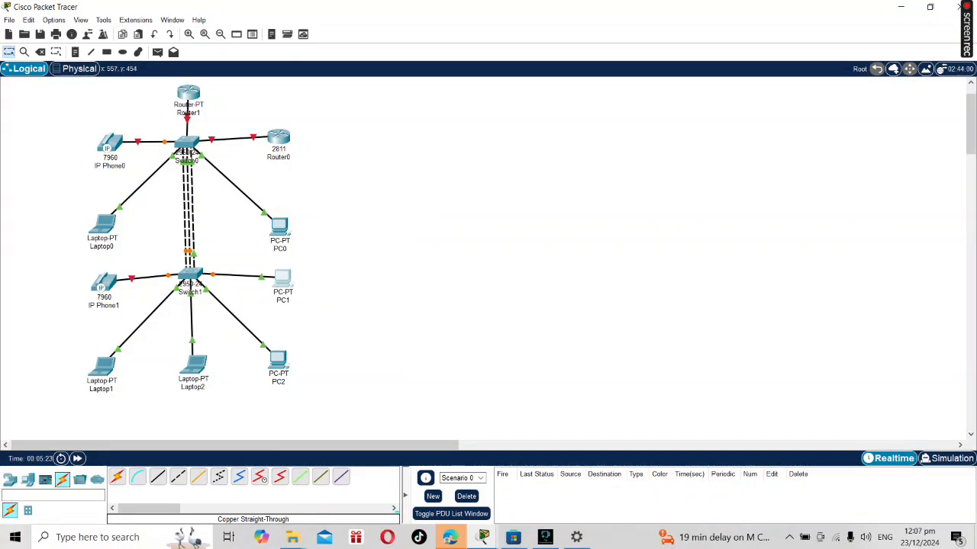
Move Laptop0 and PC0 closer to Switch0, and lower Switch1 until it is about level with IP Phone1 and PC2.
left_click_drag(102, 223, 112, 209)
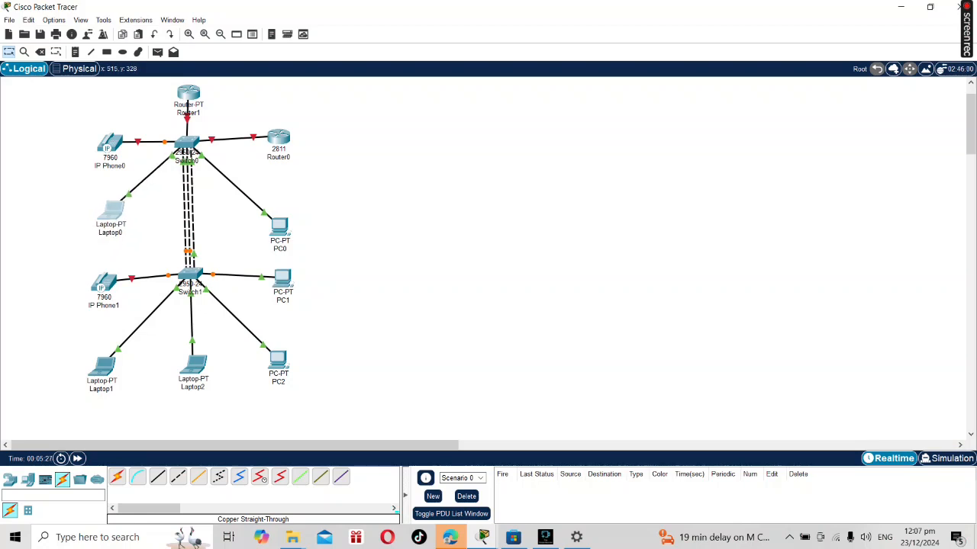
left_click_drag(279, 227, 274, 206)
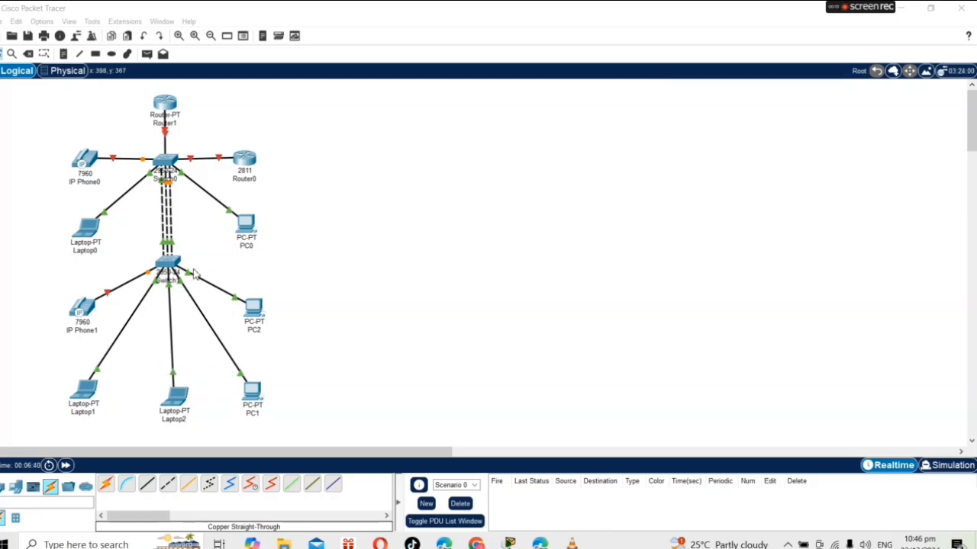
left_click_drag(168, 263, 171, 310)
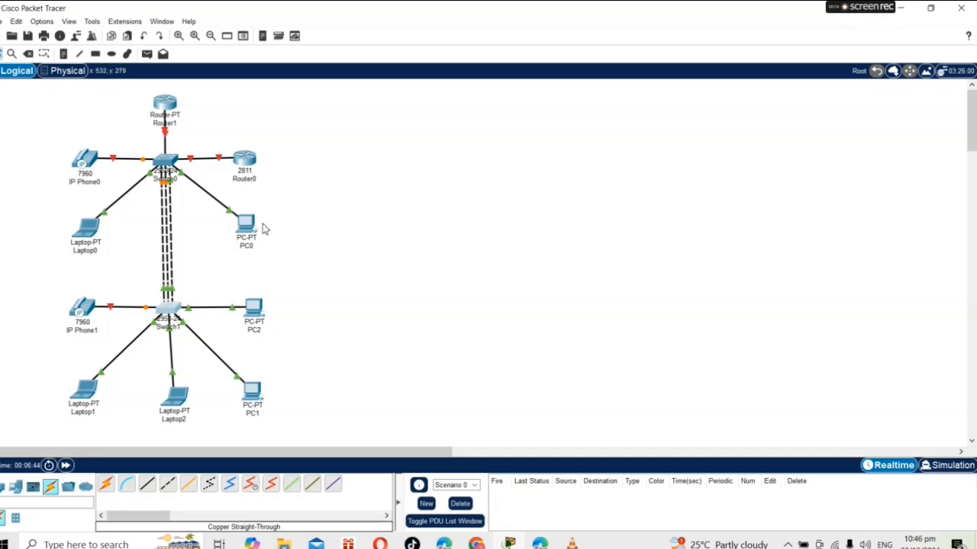
left_click_drag(170, 312, 169, 305)
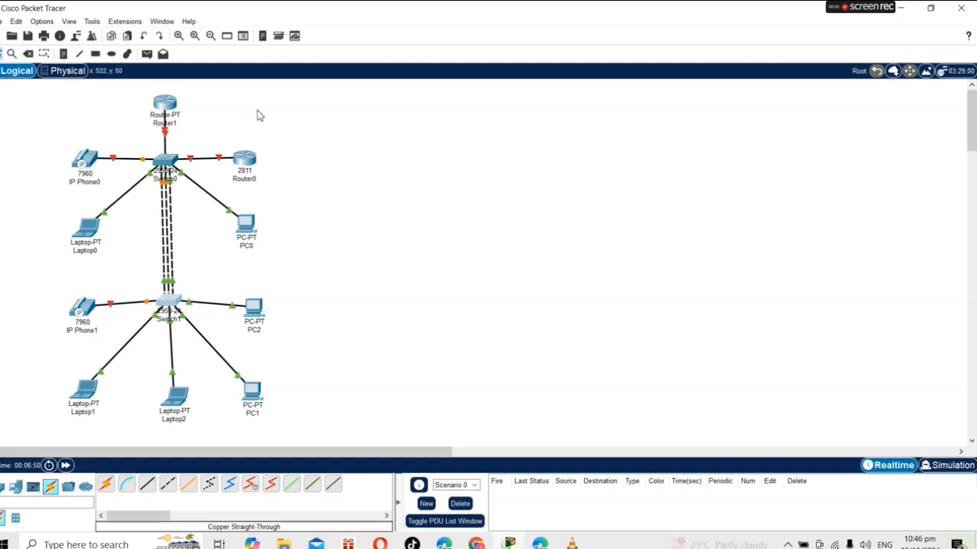
Open the command line of the 2811 router Router0, answer no to the initial configuration dialog and start the session.
left_click(246, 160)
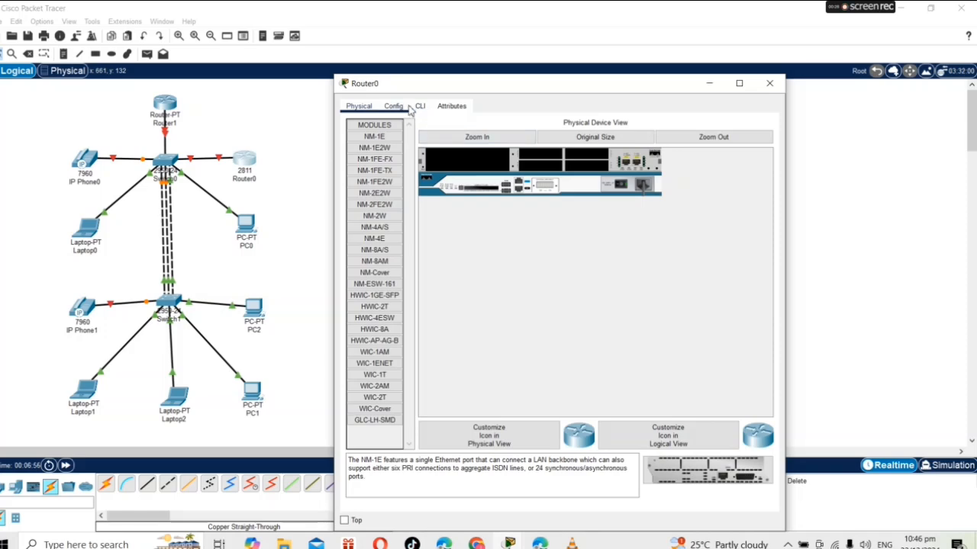
left_click(418, 110)
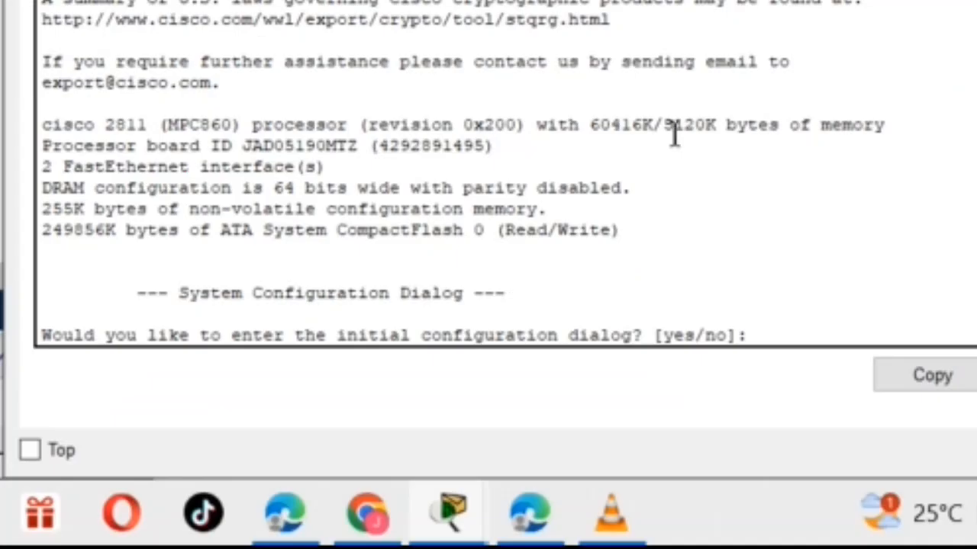
type("no")
key("Return")
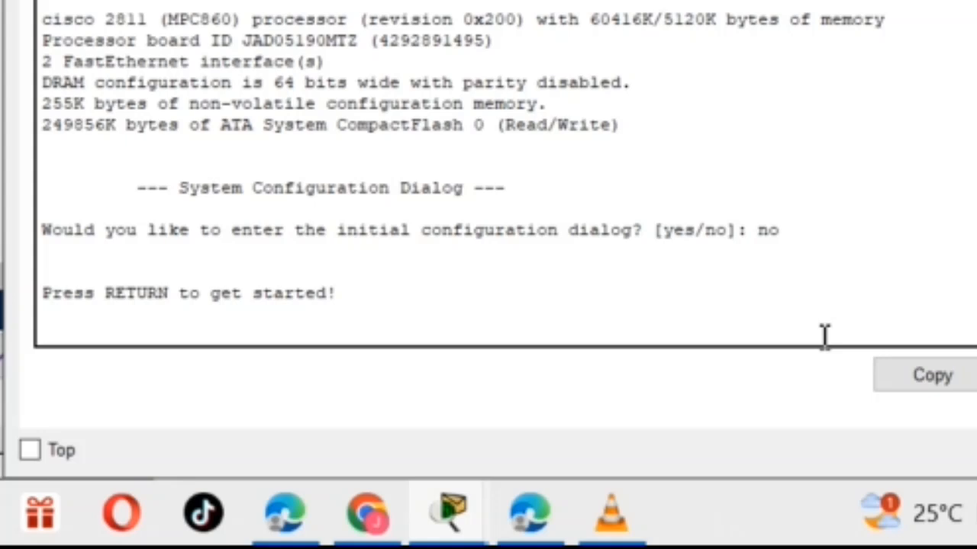
key("Return")
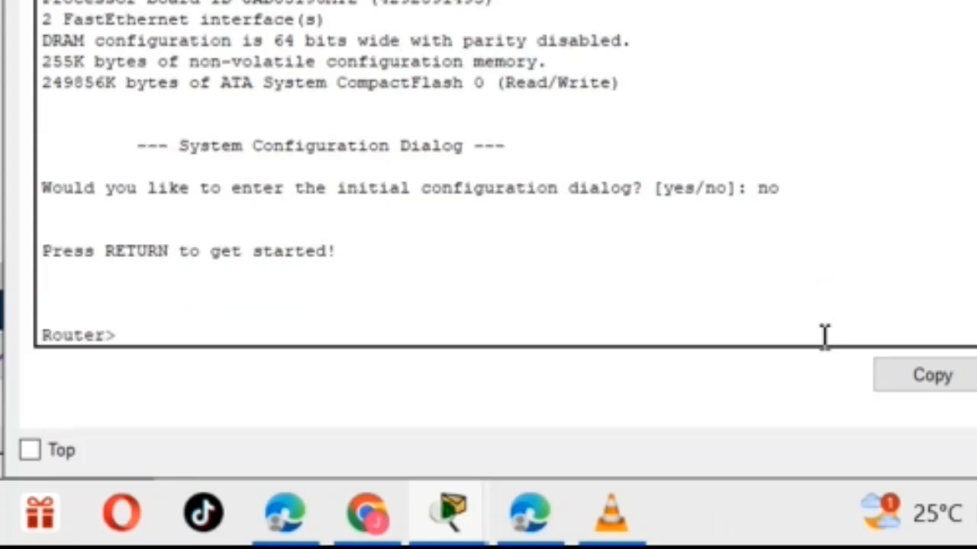
Enter privileged mode with en and global configuration mode with conf t on Router0.
type("en")
key("Return")
type("conf")
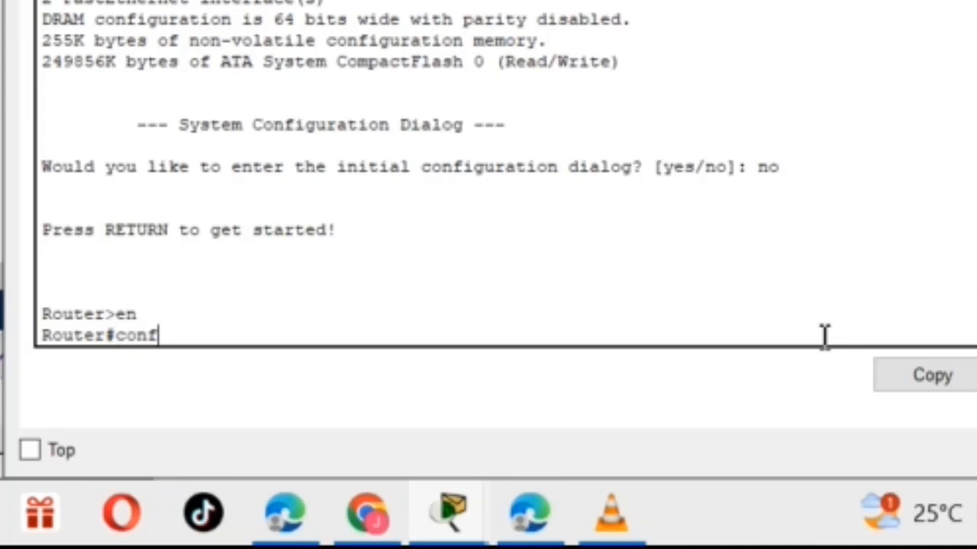
type(" t")
key("Return")
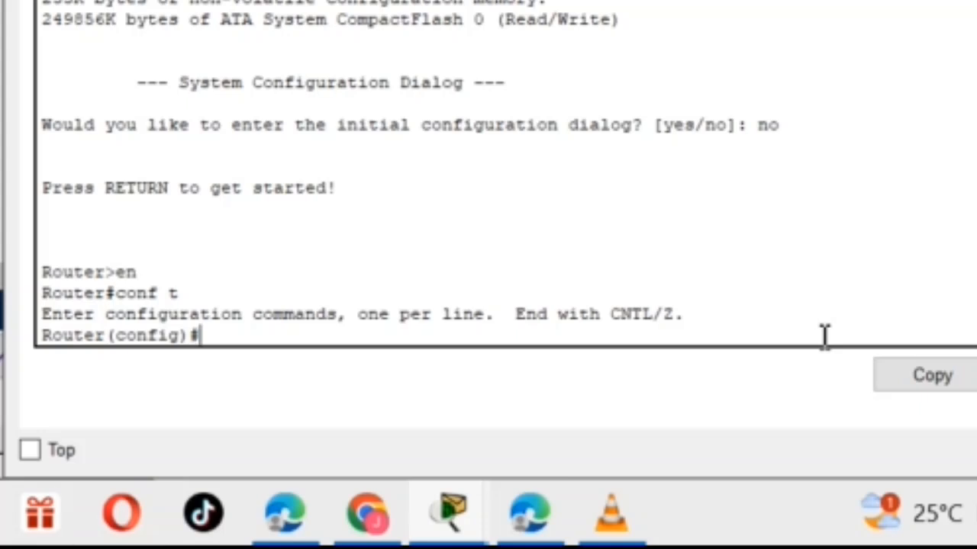
Enter interface configuration for FastEthernet 0/0 with the command int f0/0.
type("intf")
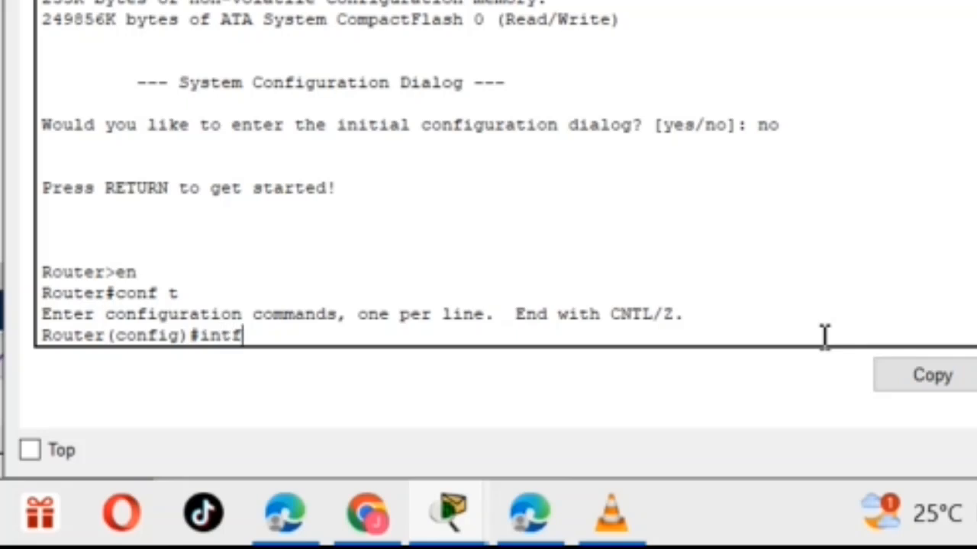
type("0/")
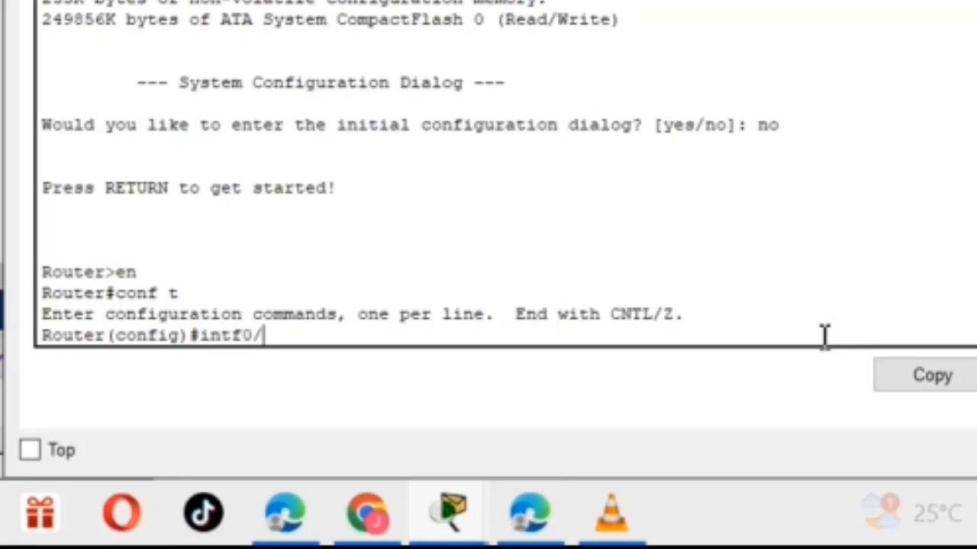
key("BackSpace")
key("BackSpace")
type("f0/0")
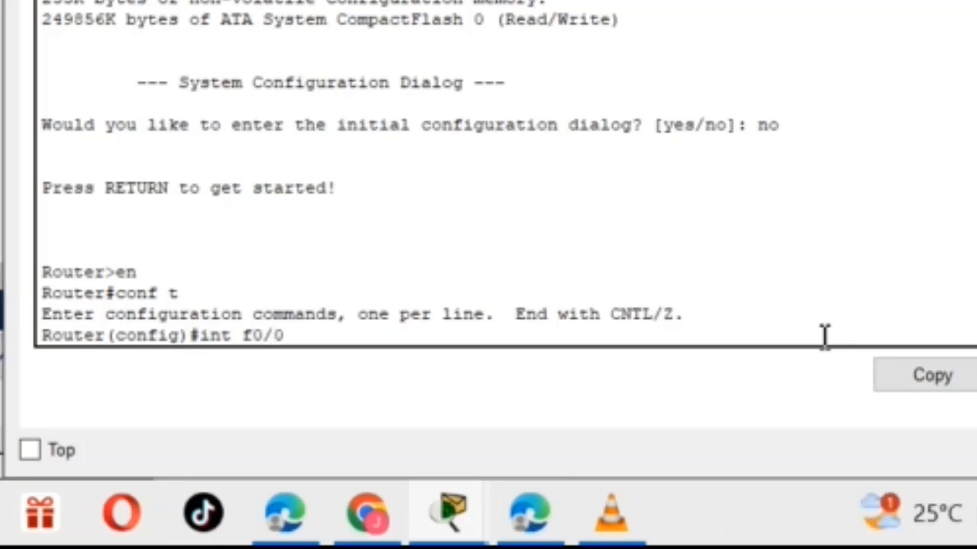
key("Return")
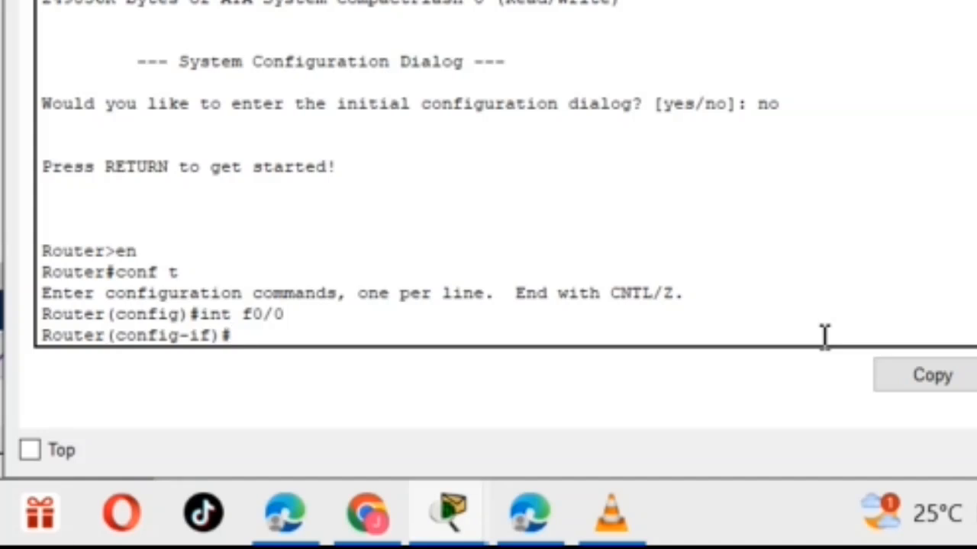
Enable interface f0/0 with no shut and return to the interface configuration prompt.
type("no shut")
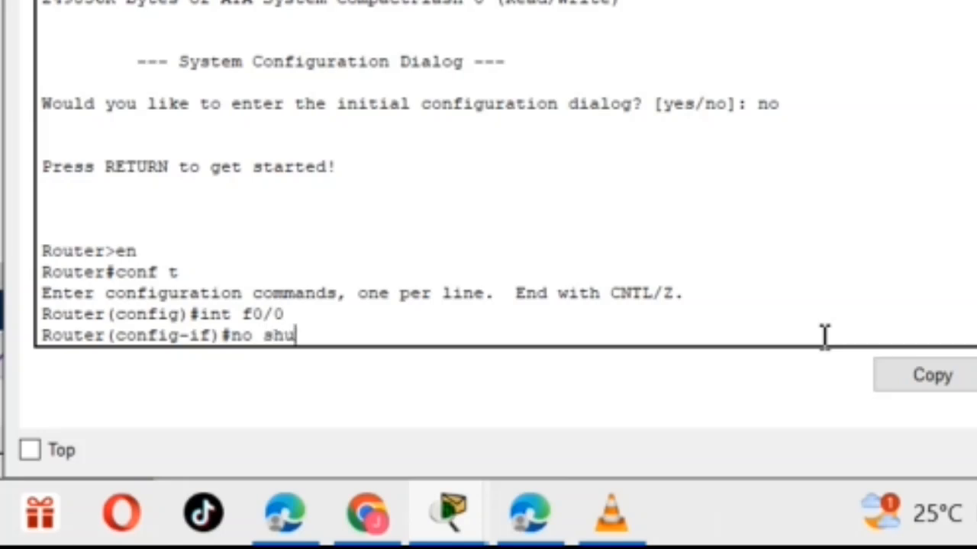
key("Return")
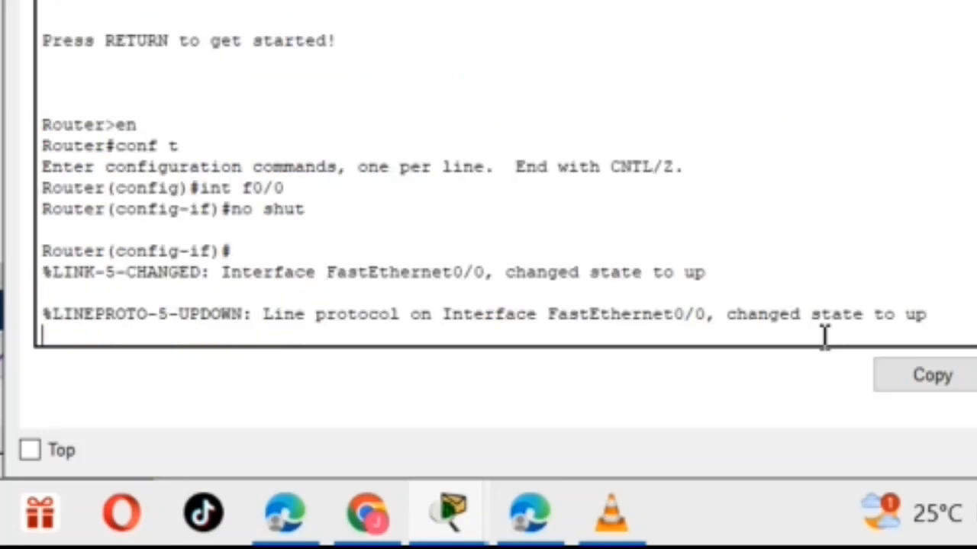
key("Return")
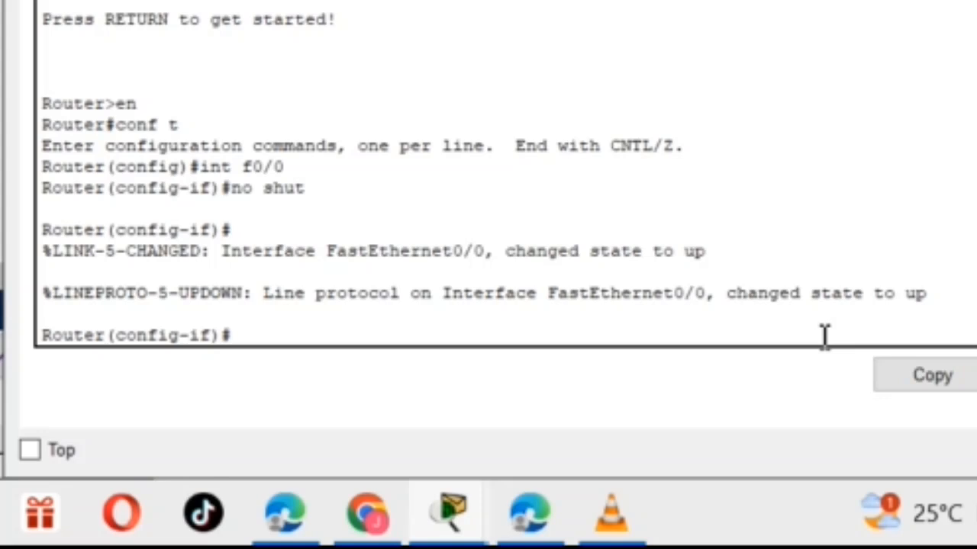
Try to assign address 10.0.0.1 with mask 155.0.0.0 to f0/0 using the command id address 10.0.0.1 155.0.0.0.
type("id address")
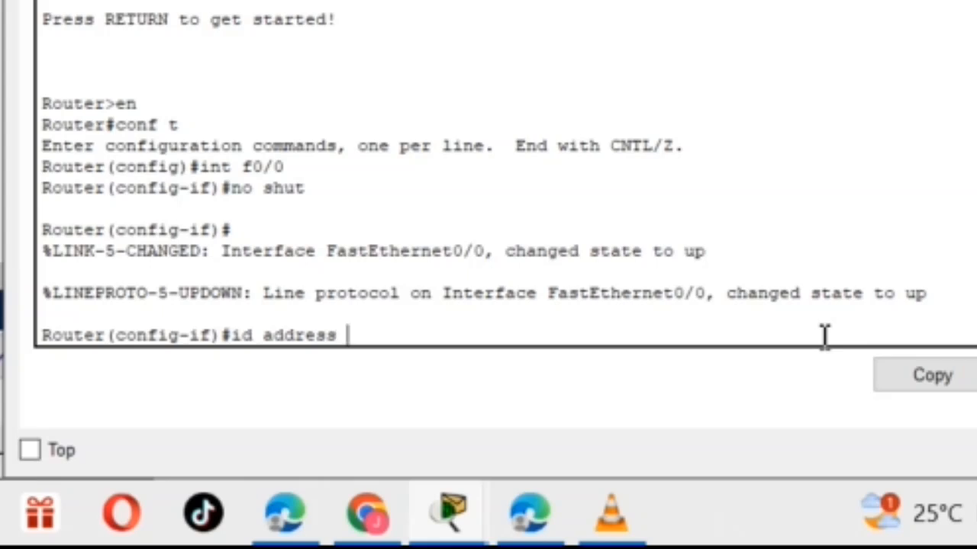
type("10.0.0.1")
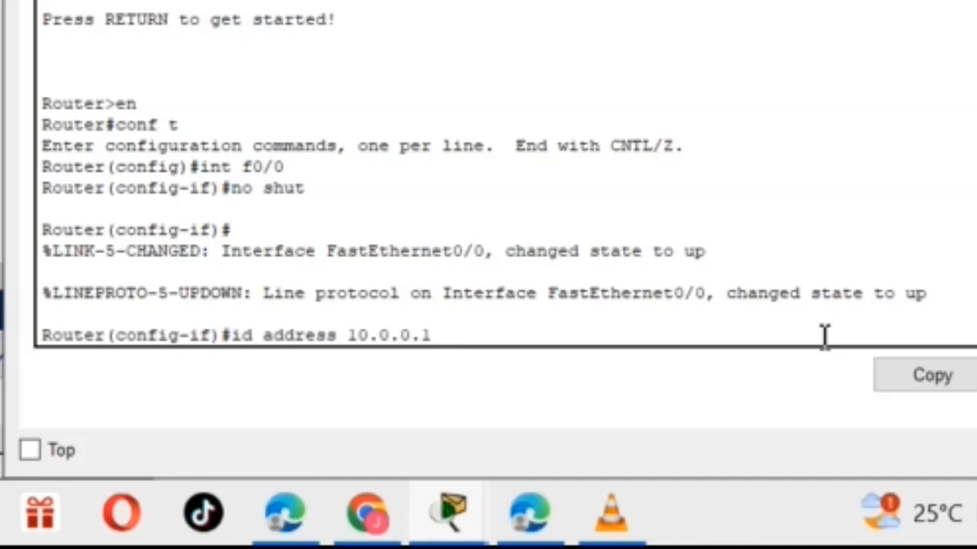
type("155.0")
key("BackSpace")
type("0")
right_click(824, 347)
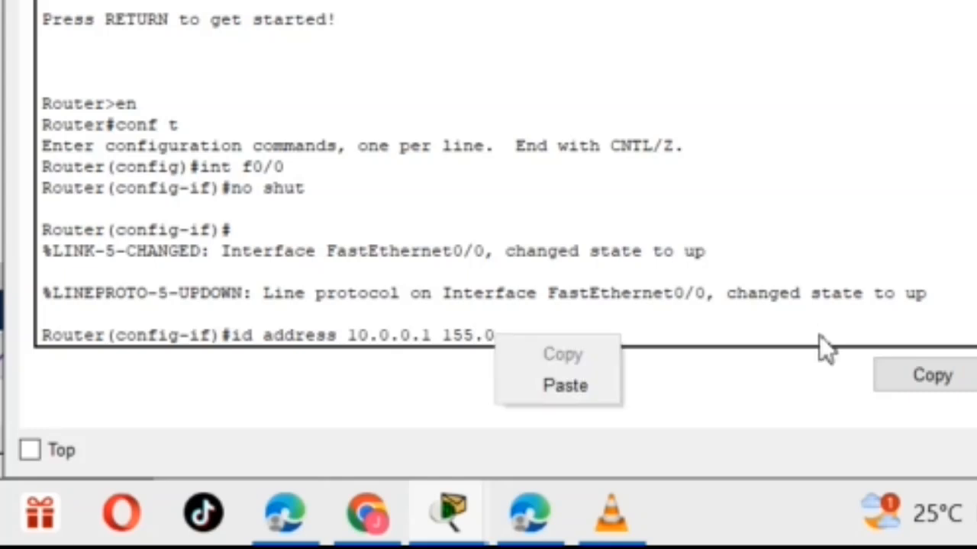
left_click(749, 337)
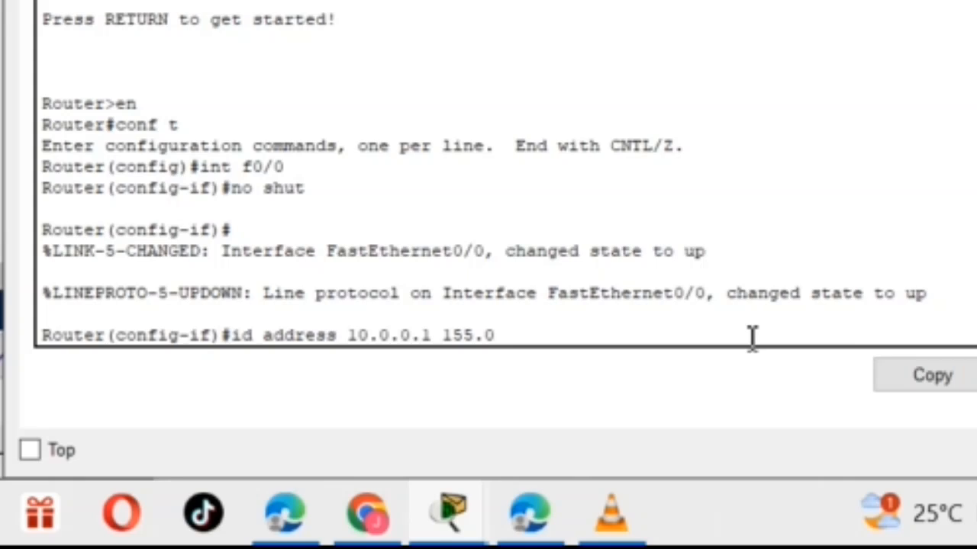
type(".0.0.0")
key("Return")
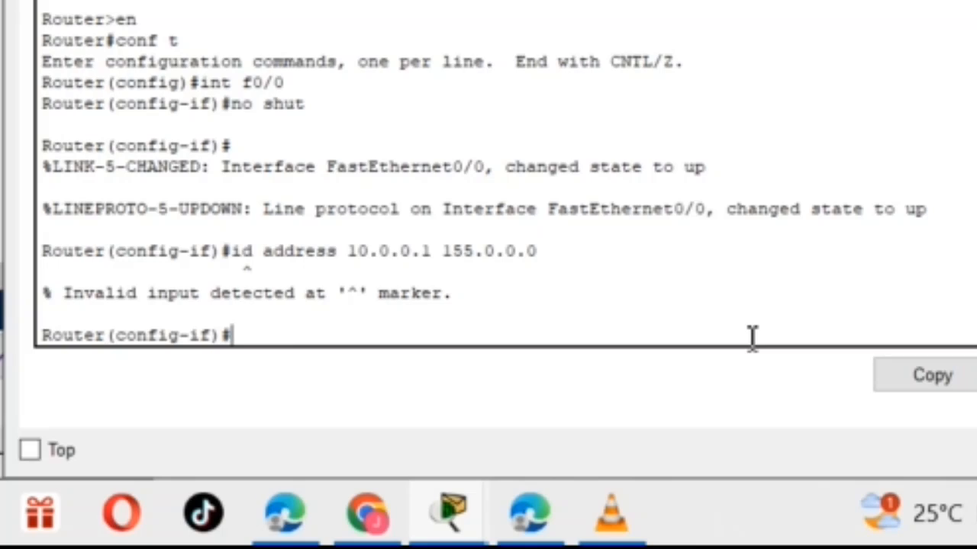
Assign IP address 10.0.0.1 with mask 255.0.0.0 to interface f0/0 using the ip address command.
type("ip")
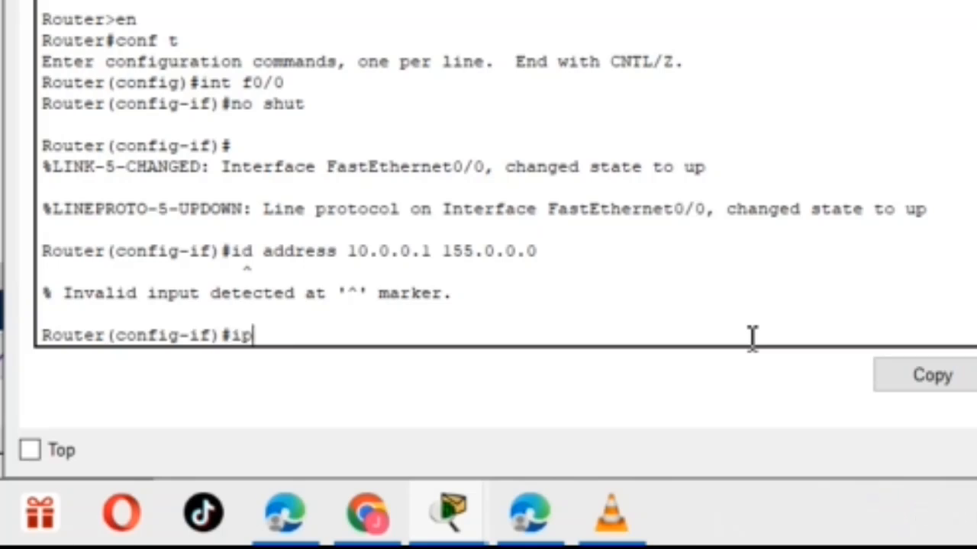
type(" adree")
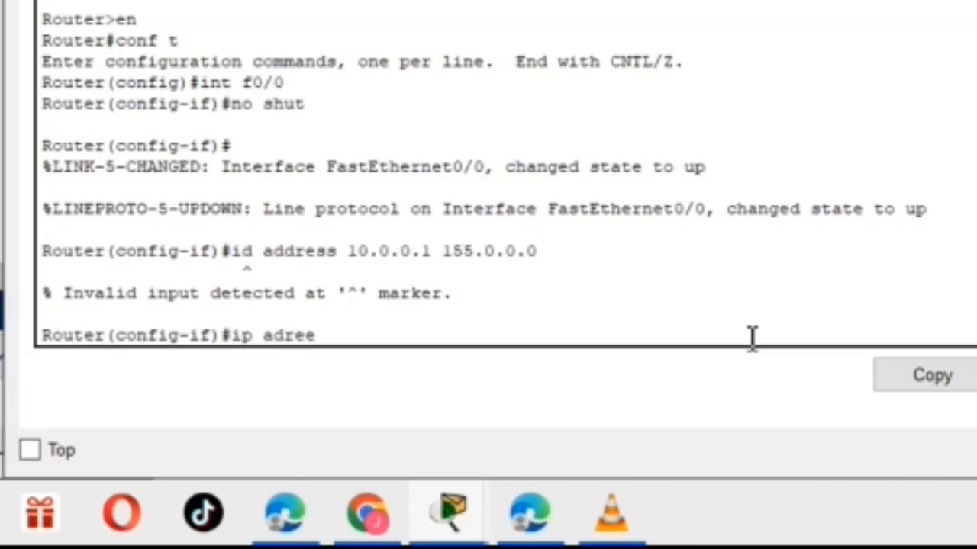
key("BackSpace")
type("ss")
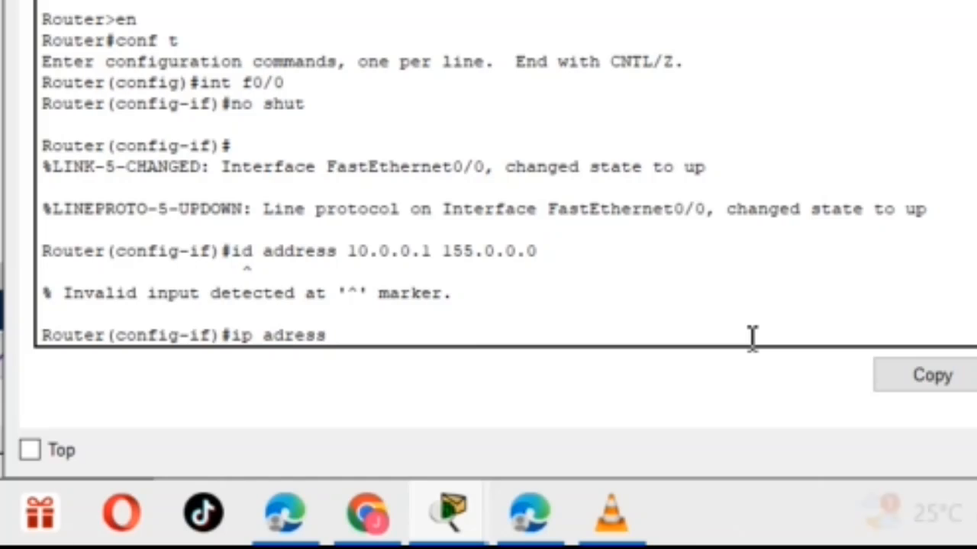
key("Left")
key("Left")
key("Left")
key("Left")
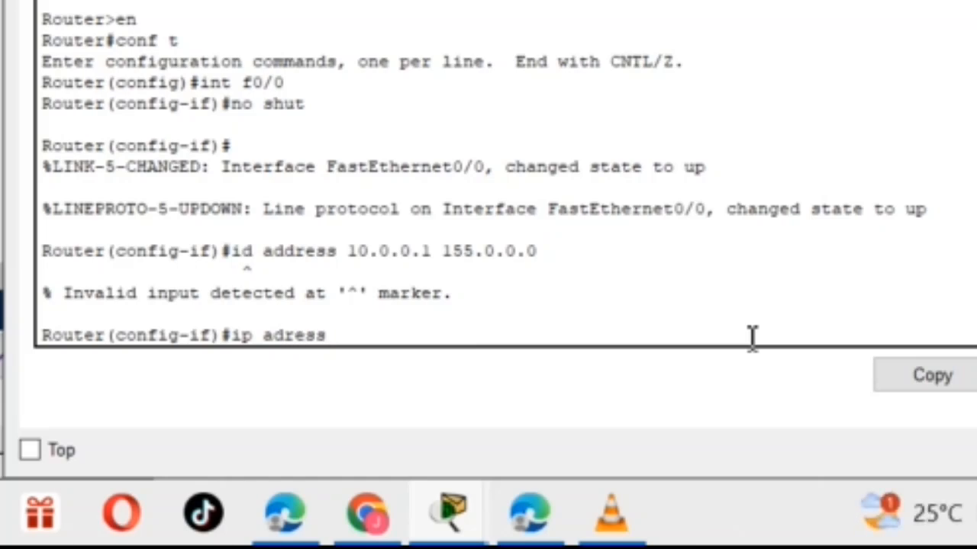
type("dd")
key("BackSpace")
key("Right")
key("Right")
key("Right")
type("10.0.0.0")
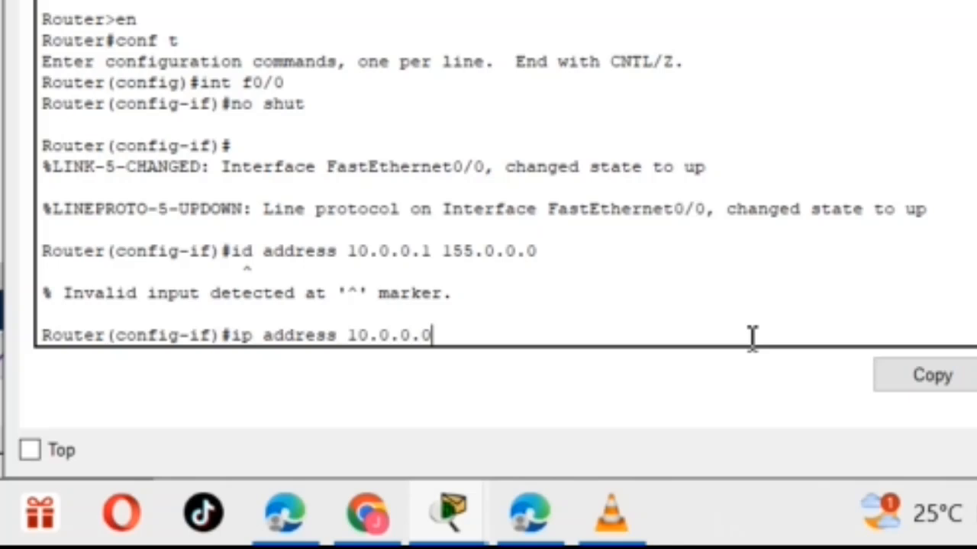
key("BackSpace")
type("1")
type(" 25")
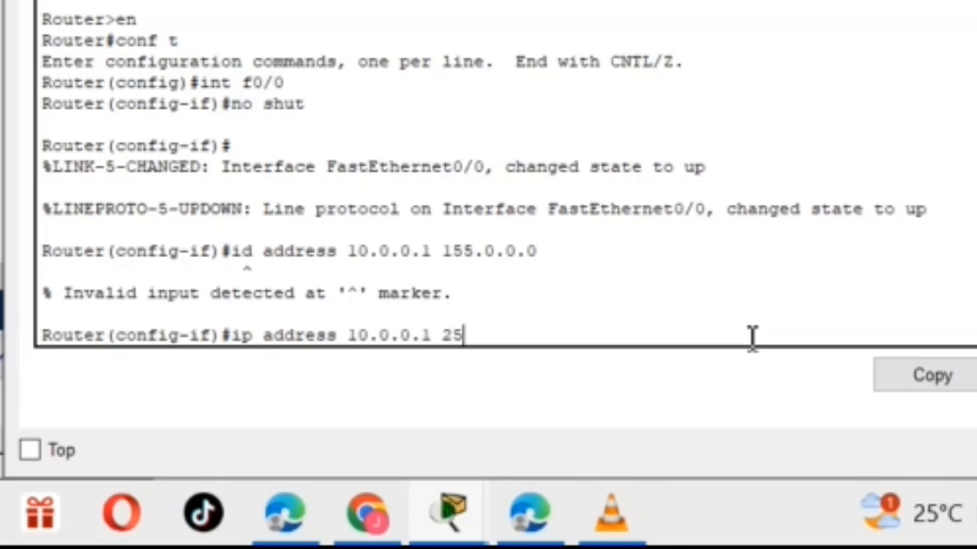
type("5.0.0.0")
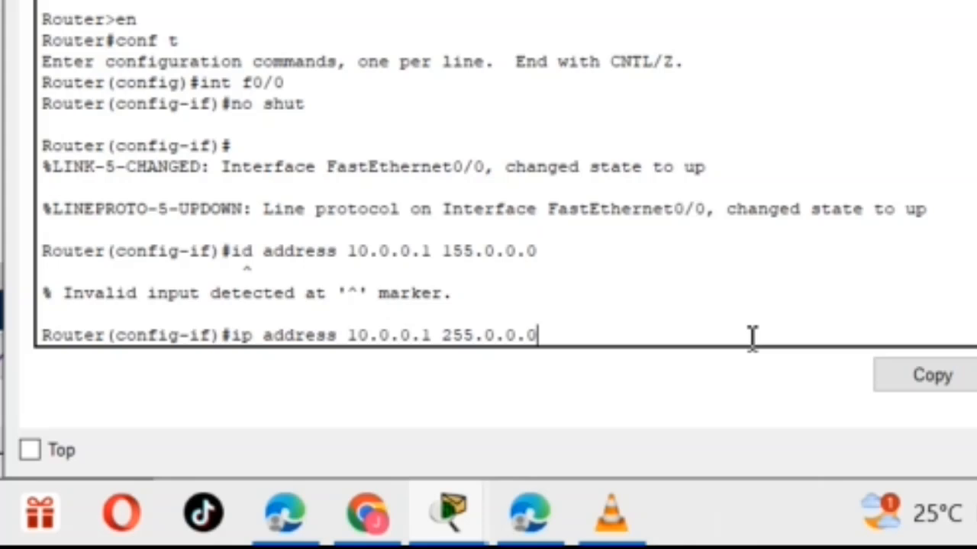
key("Return")
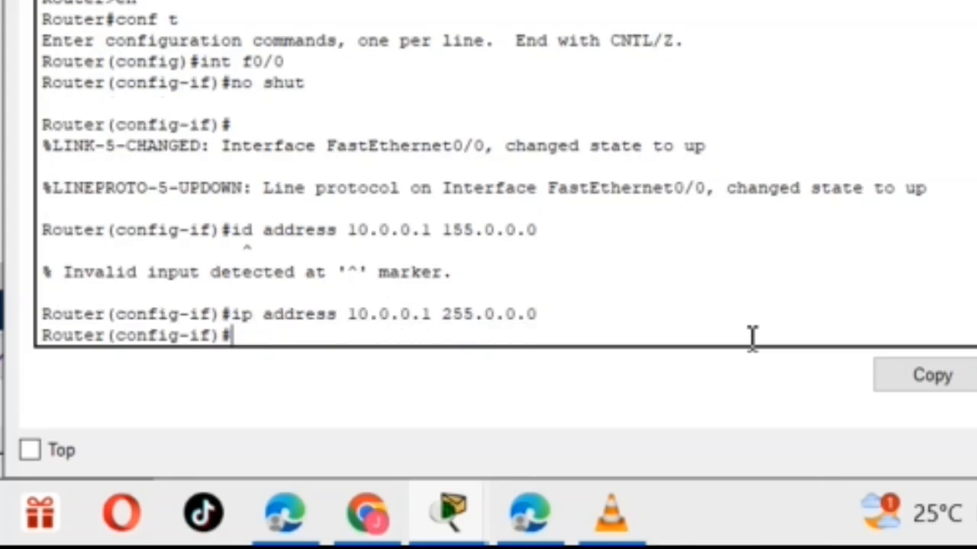
Leave the f0/0 interface configuration with exit to return to global configuration mode.
type("exit")
key("Return")
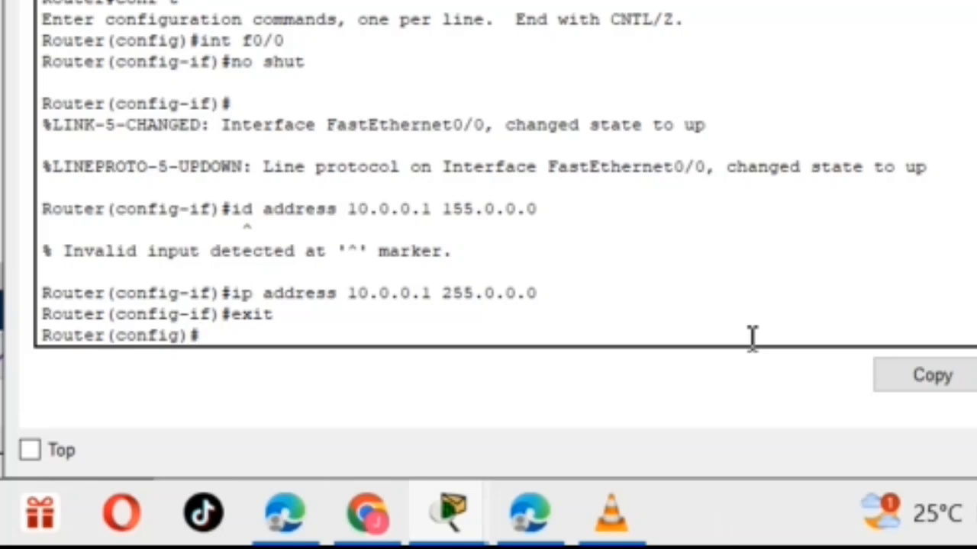
Create a DHCP pool named phone on the router with the command ip dhcp pool phone.
type("ip dh")
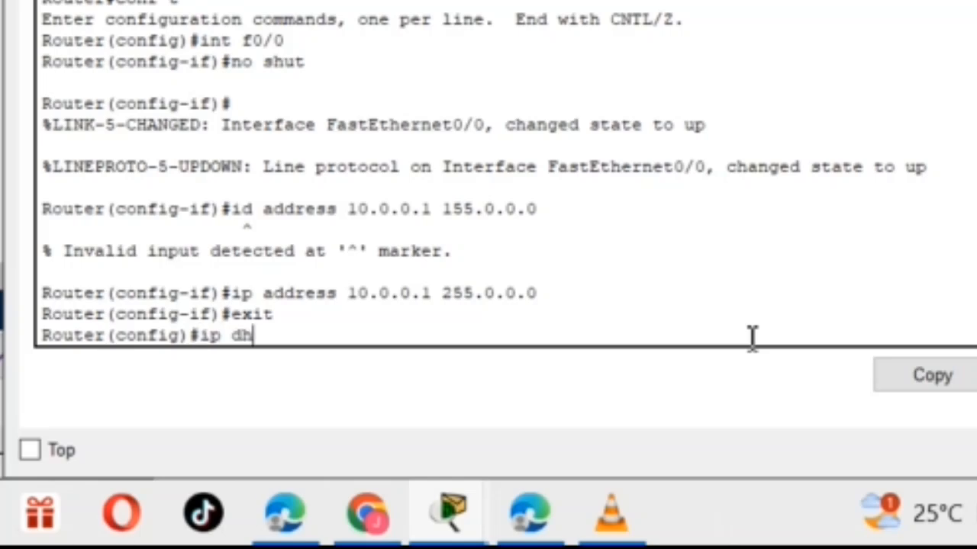
type("cp")
type(" po")
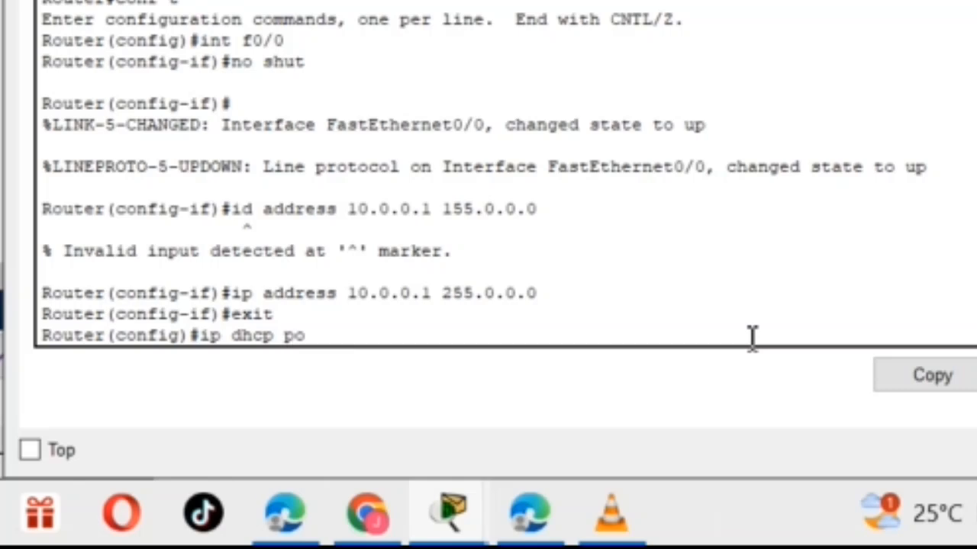
type("ol phone")
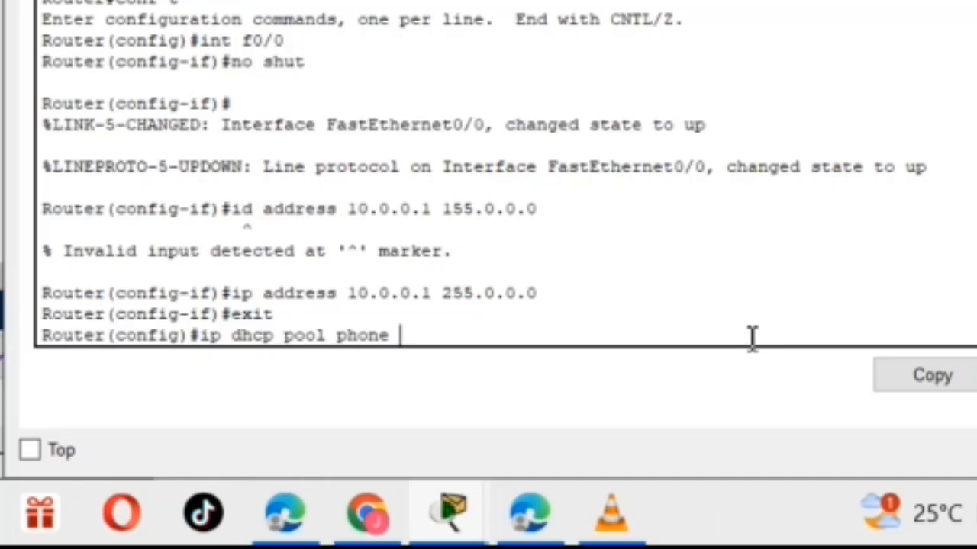
key("Return")
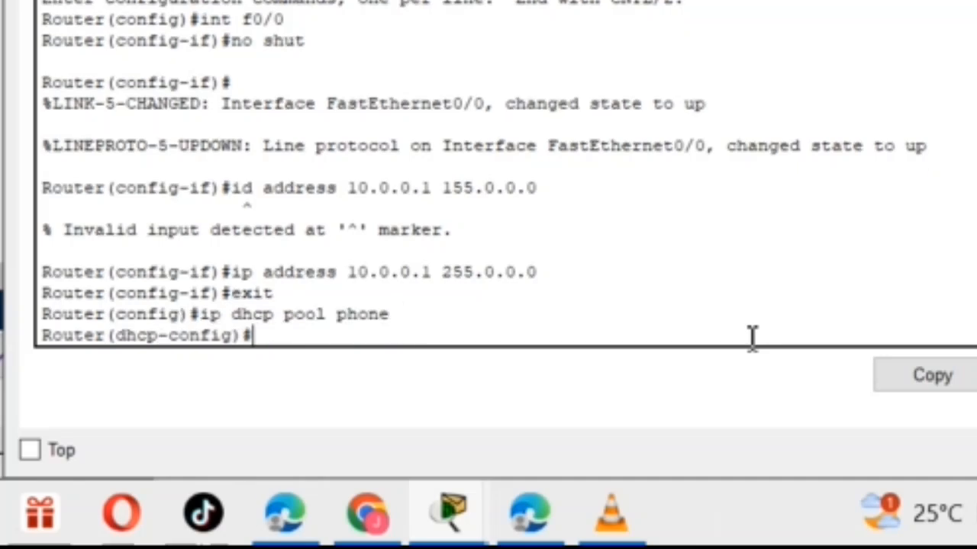
Define the phone pool's network as 10.0.0.1 with mask 255.0.0.0 using the network command.
type("net")
key("BackSpace")
key("BackSpace")
type("twor")
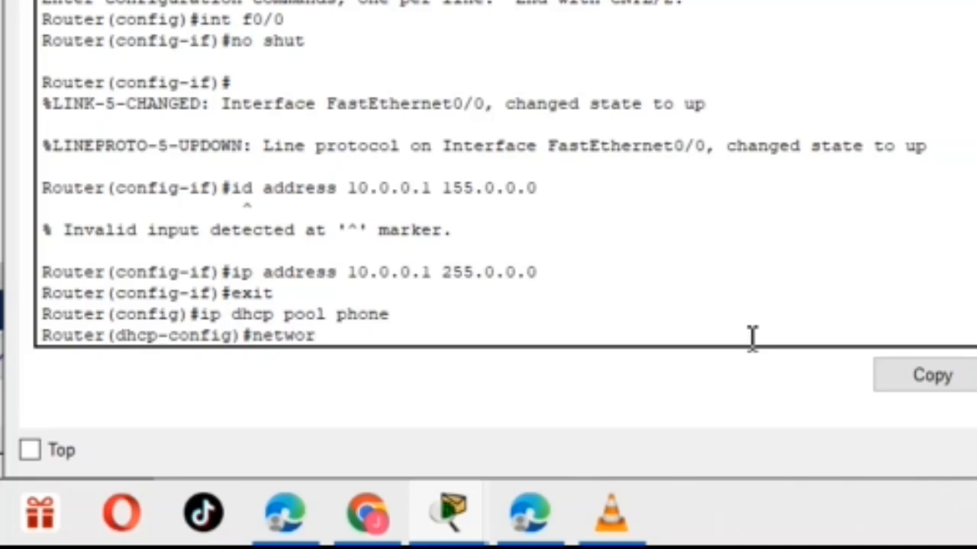
type("k")
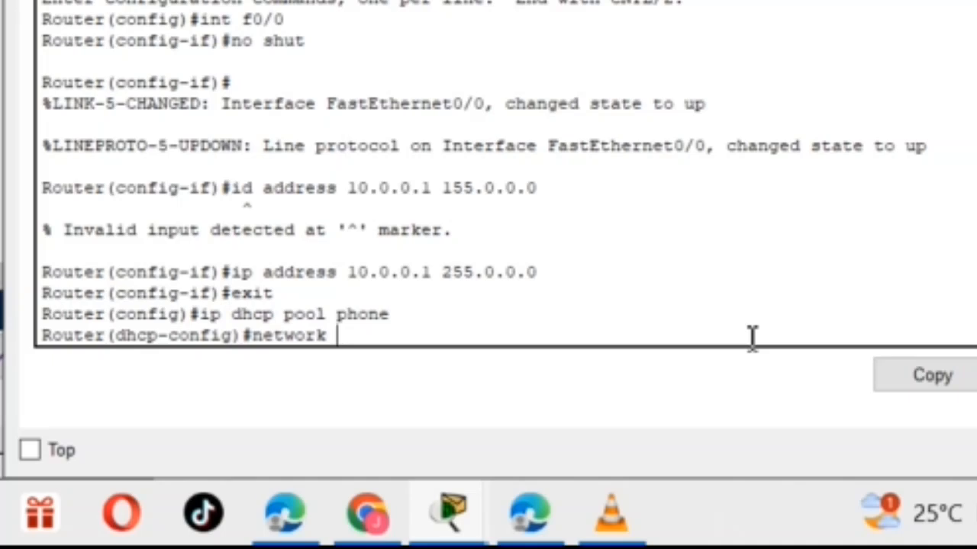
type(" 10.0.0")
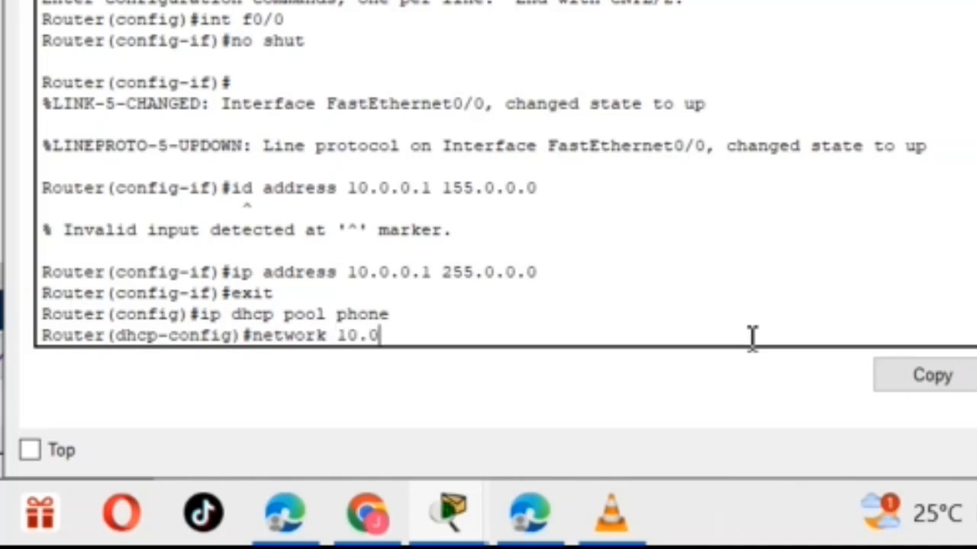
type(".0.1")
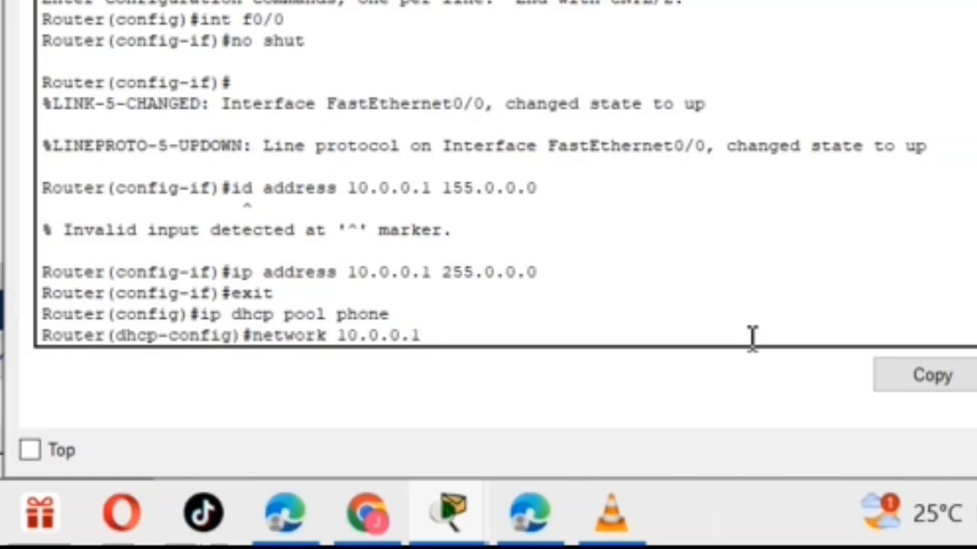
type(" 5")
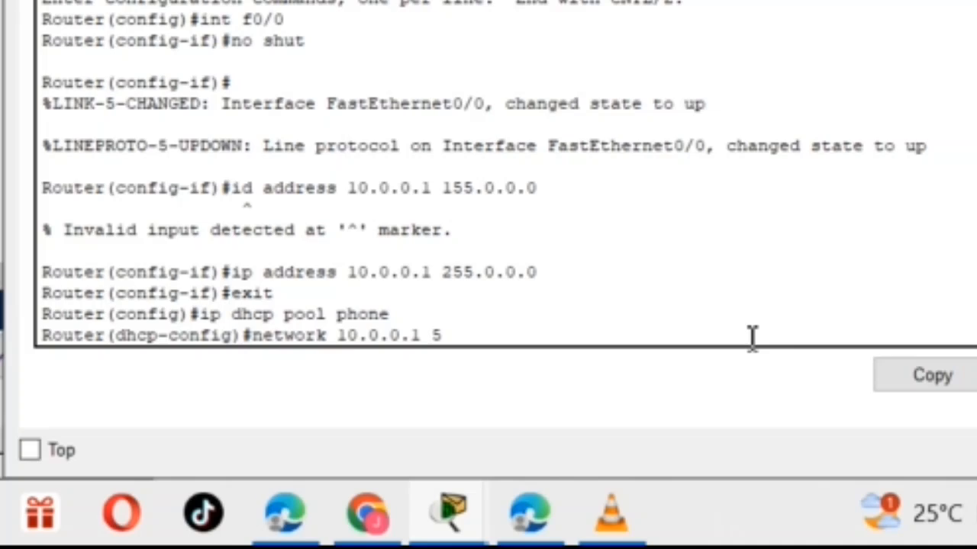
key("BackSpace")
type("255")
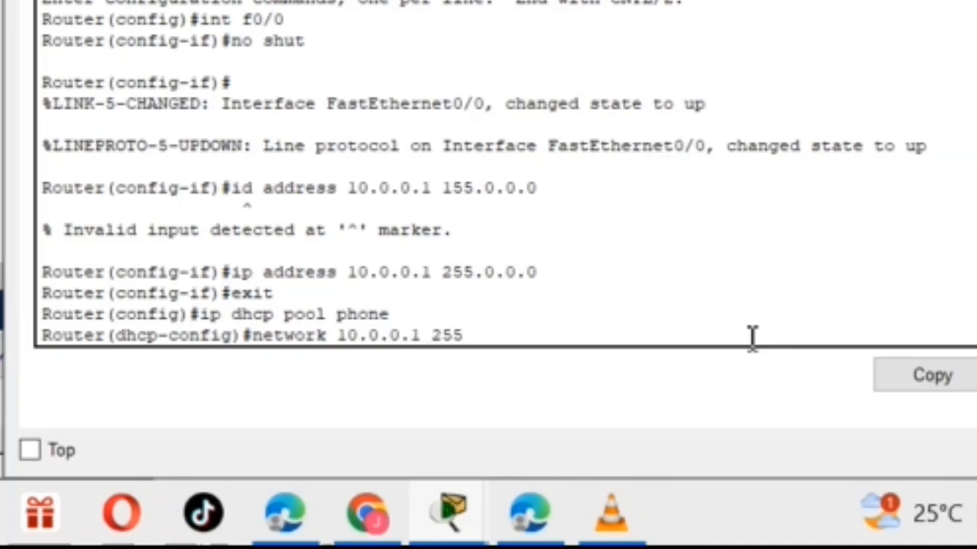
type(".0.")
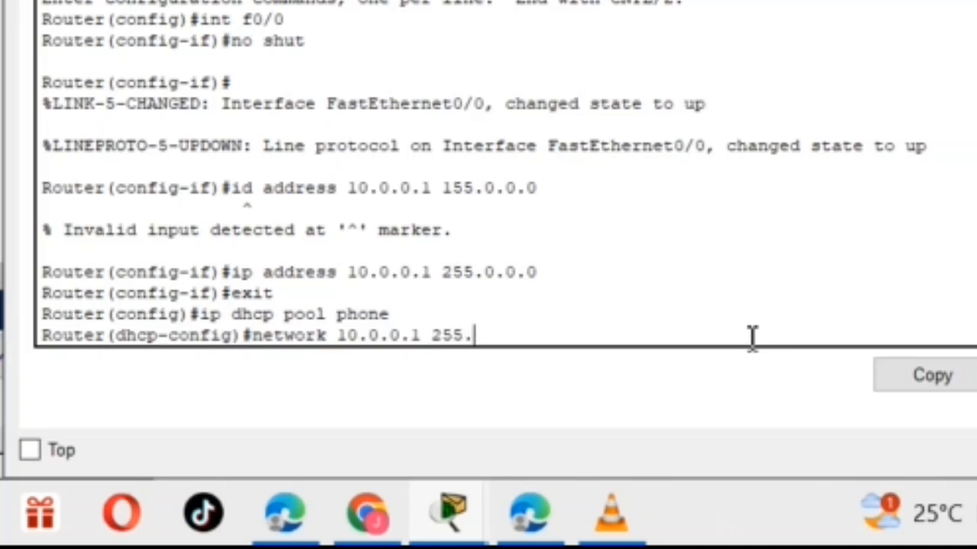
type("0.0")
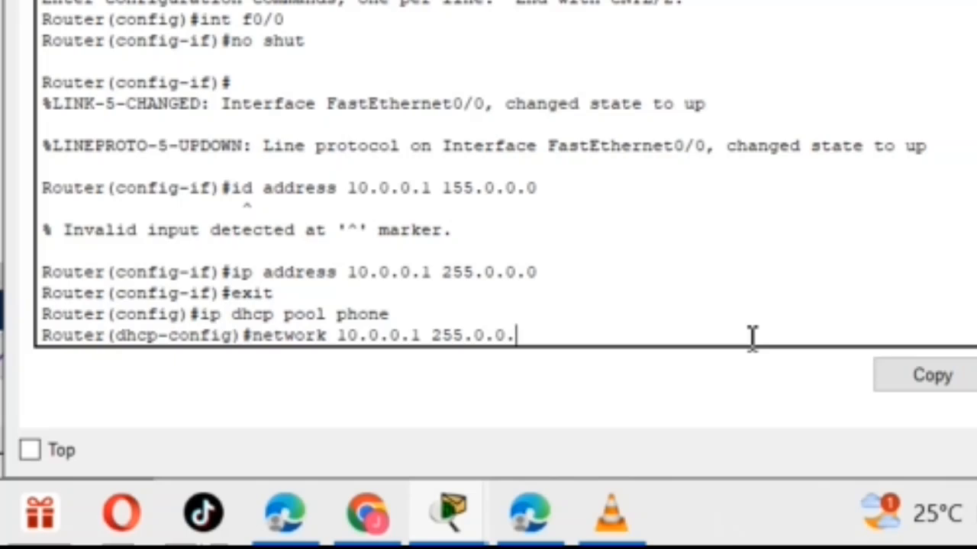
key("Return")
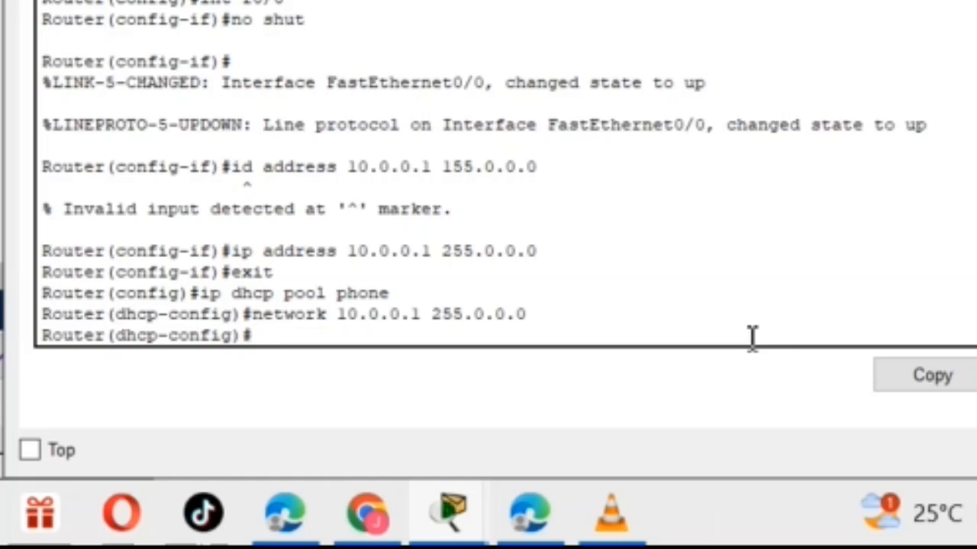
Try to set the phone pool's gateway with the command default router 10.0.0.1.
type("default ")
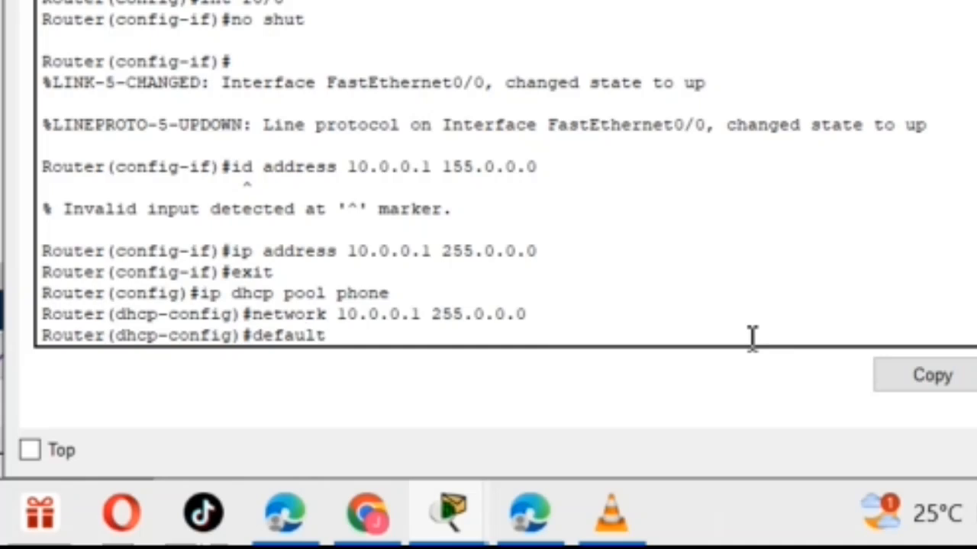
type("rou")
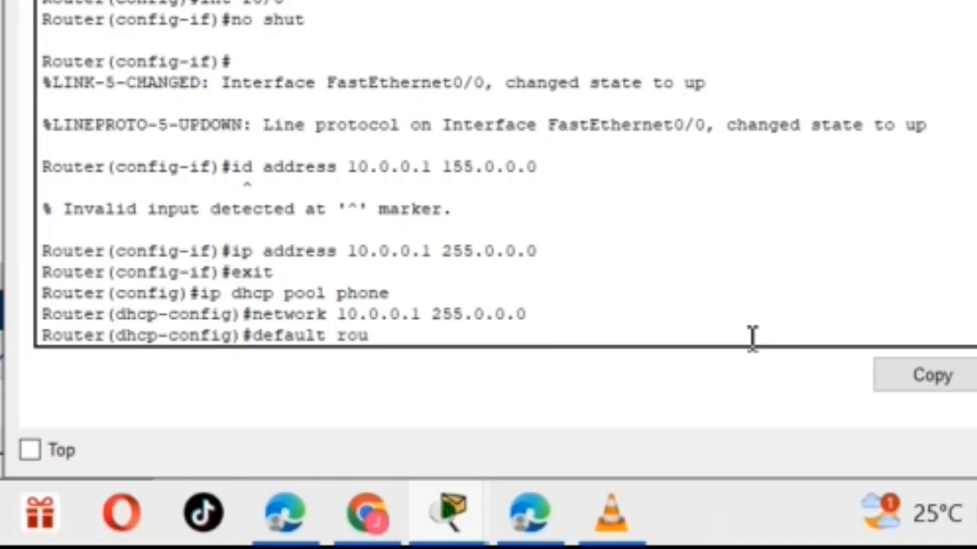
key("BackSpace")
key("BackSpace")
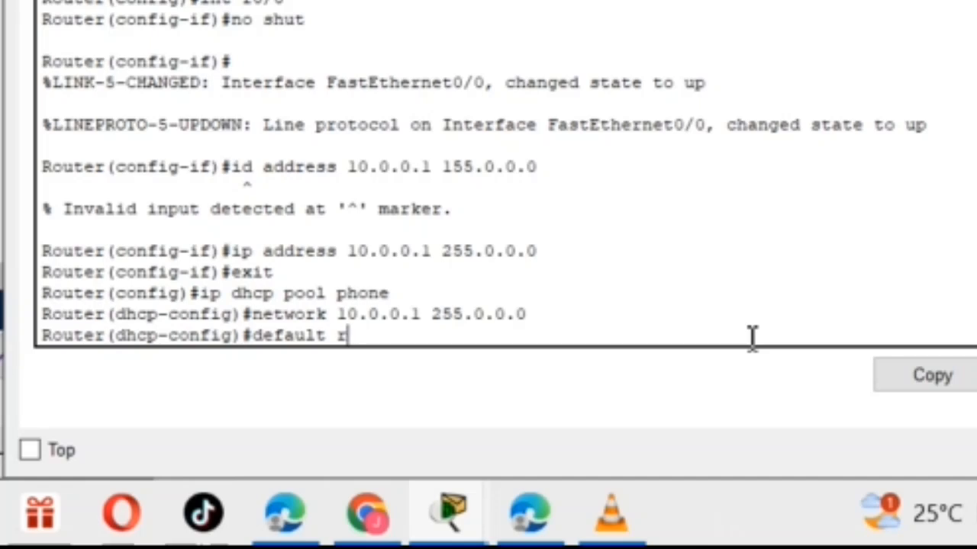
type("outer")
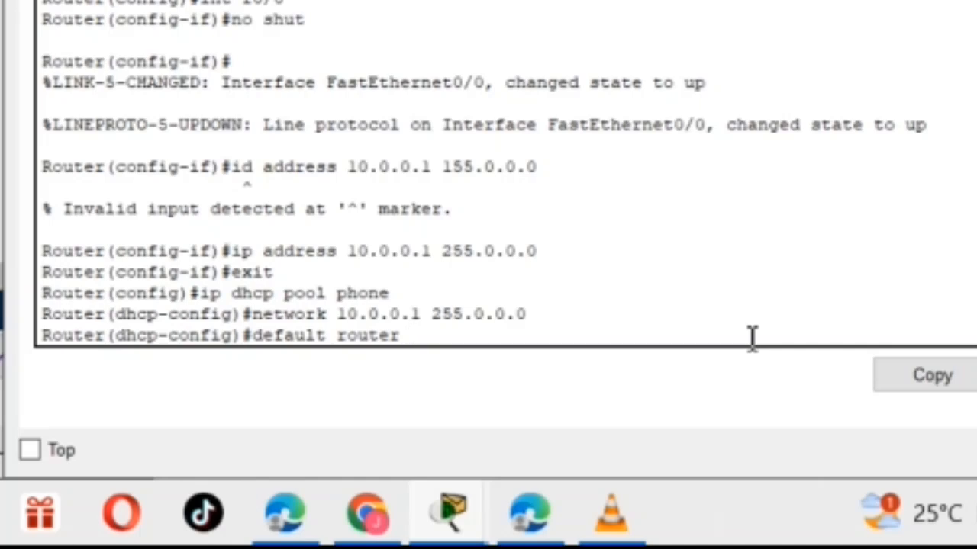
type(" 10.0.0.0")
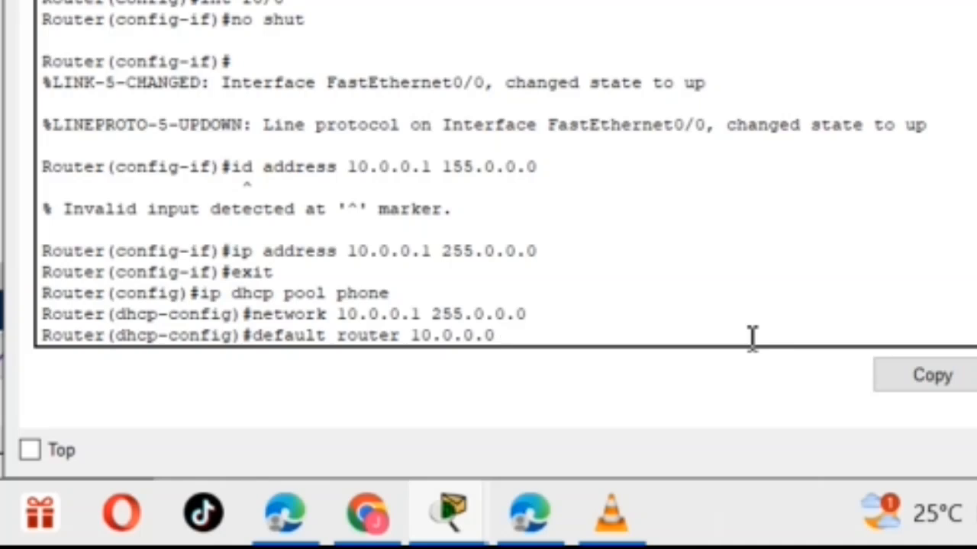
key("BackSpace")
type("1")
key("Return")
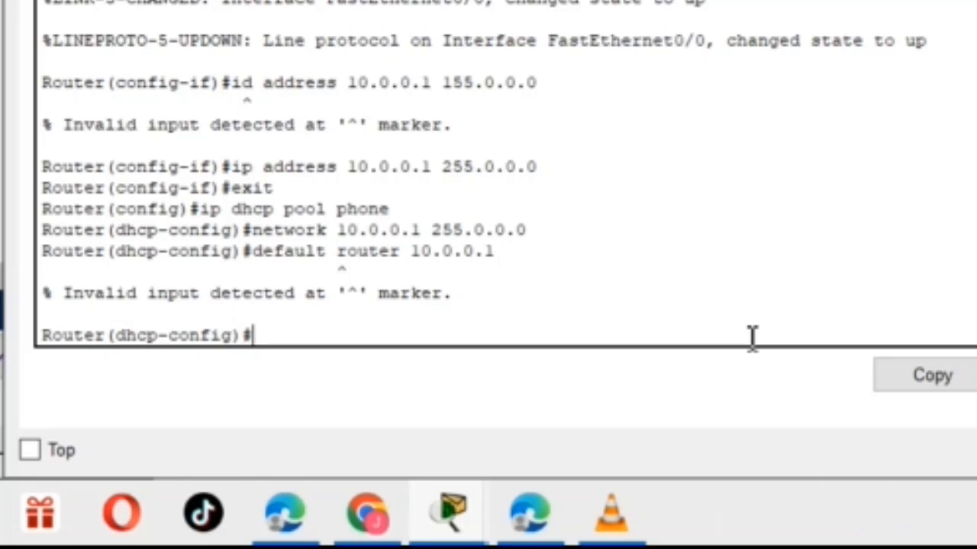
Set the phone pool's default gateway to 10.0.0.1 with the hyphenated command default-router 10.0.0.1.
type("defa")
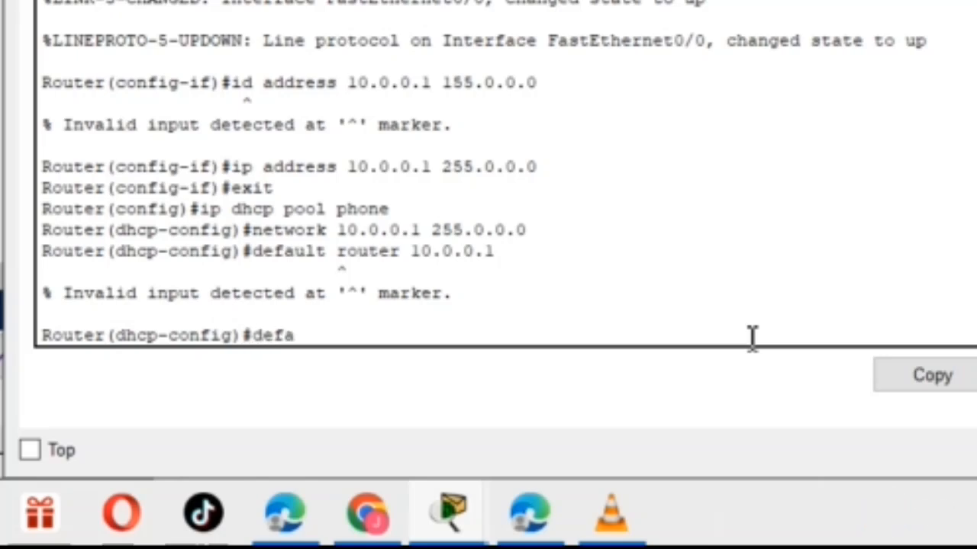
type("u")
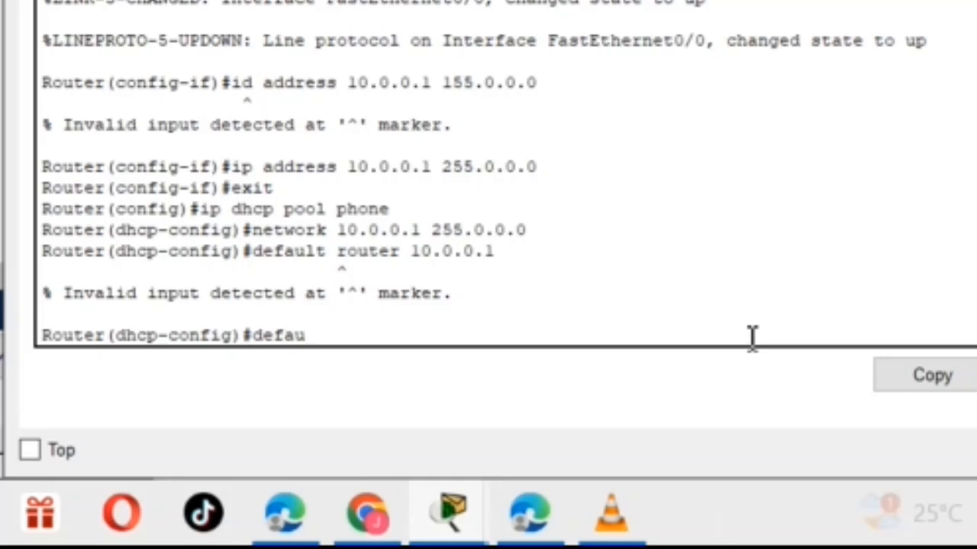
type("lt ")
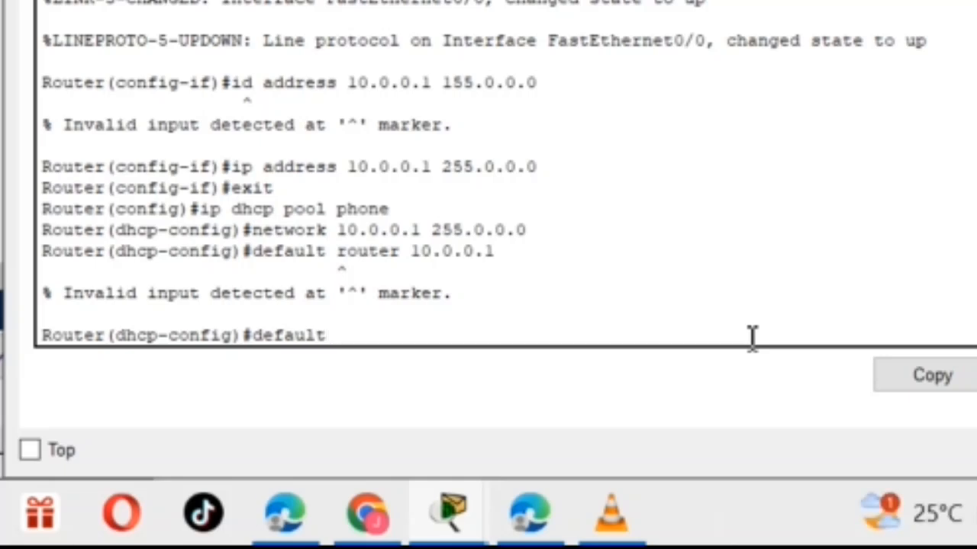
type("-router")
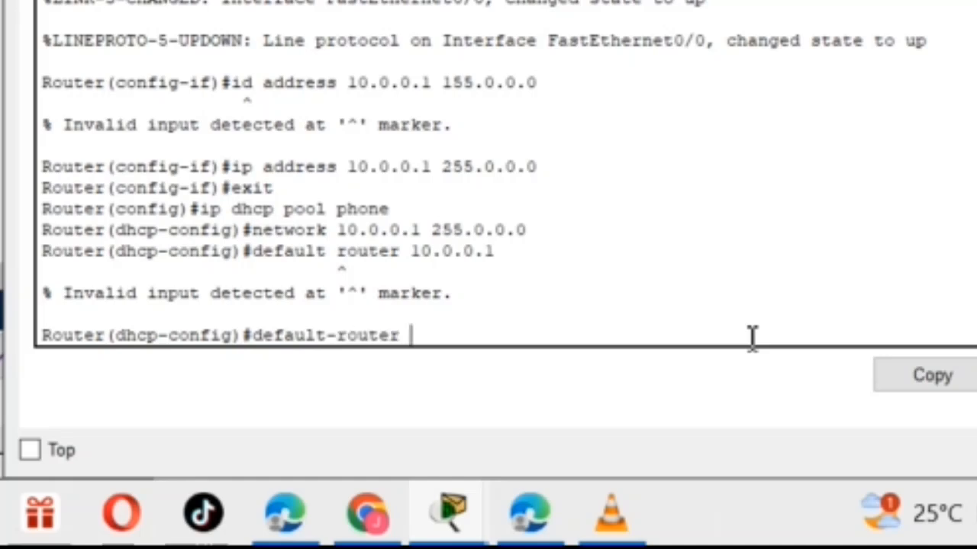
type(" 10.0.0.1")
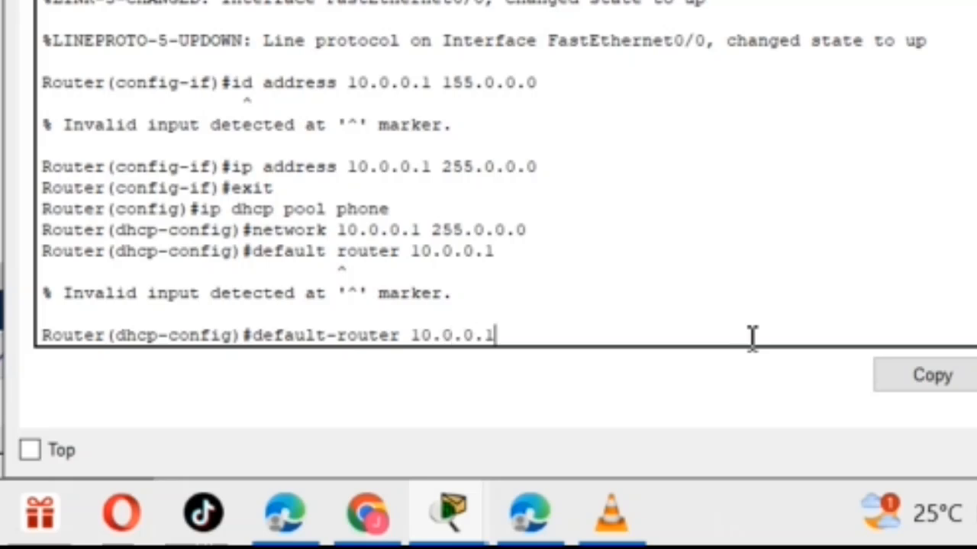
key("Return")
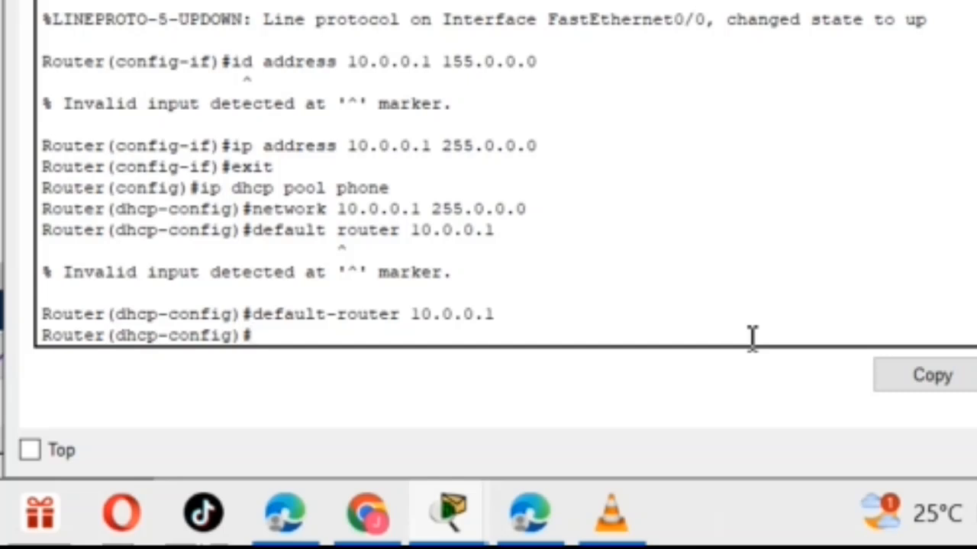
Point the phone pool's TFTP option to the router with the command option 150 ip 10.0.0.1.
type("op")
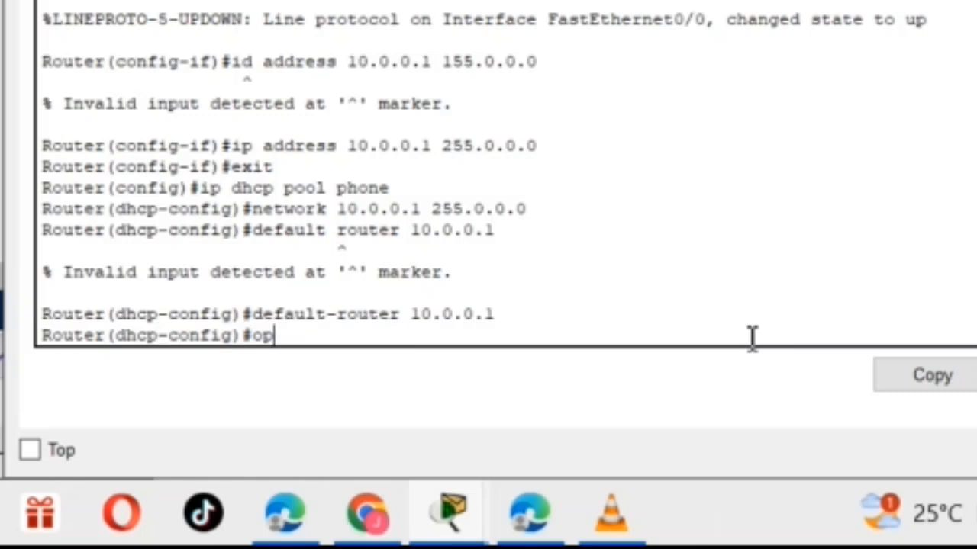
type("tion ")
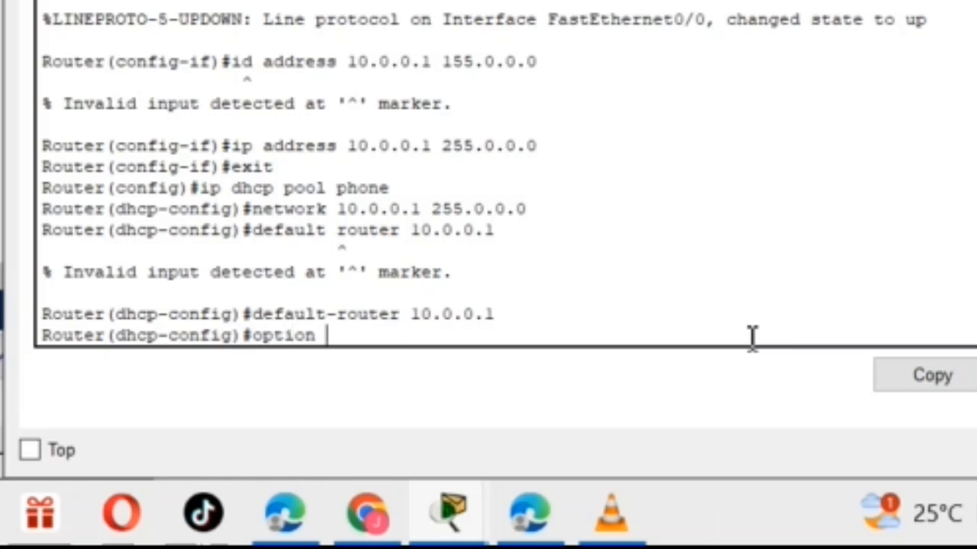
type("150")
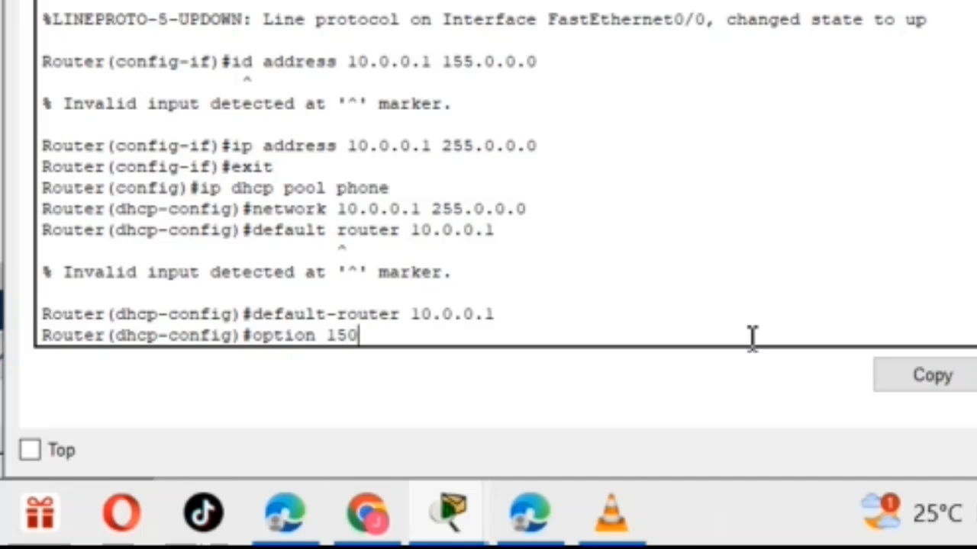
type(" ip 10.0.0.1")
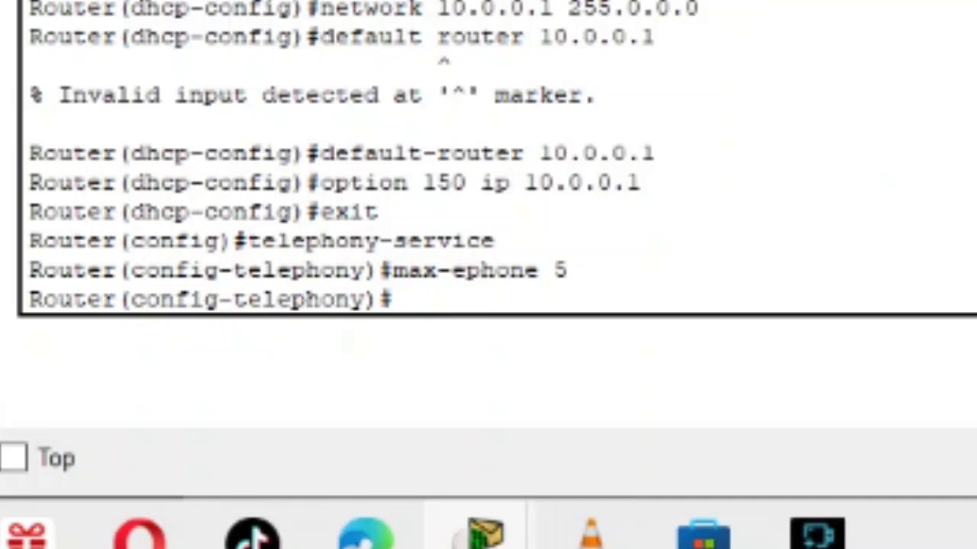
Limit the telephony service to five directory numbers with the command max-dn 5.
type("max")
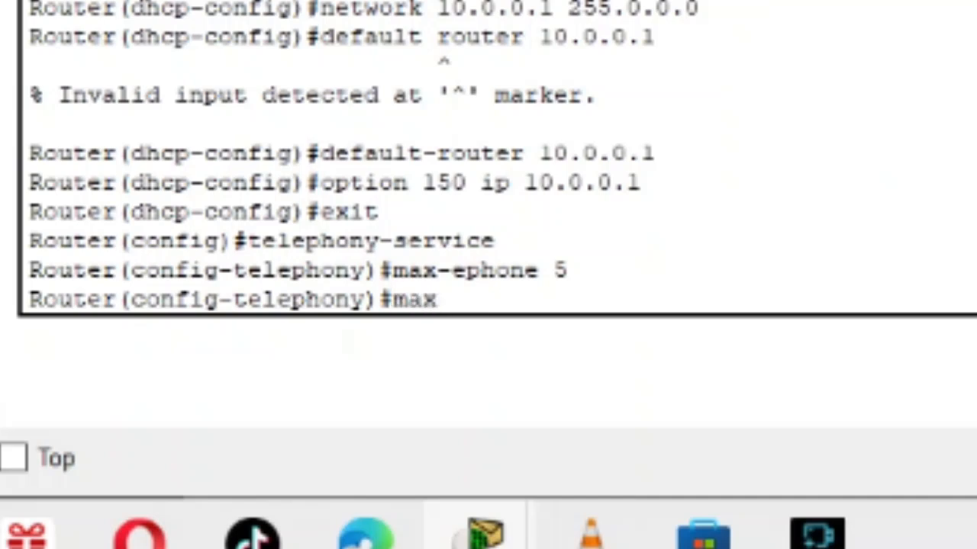
type("-dn 5")
key("Return")
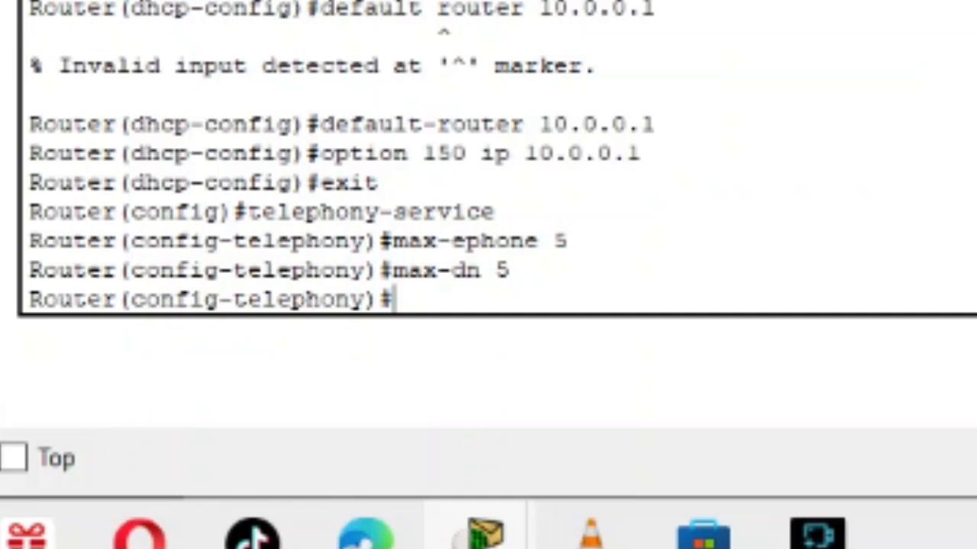
Set the telephony service's source address to 10.0.0.1 on port 2000 with the ip source-address command.
type("ip")
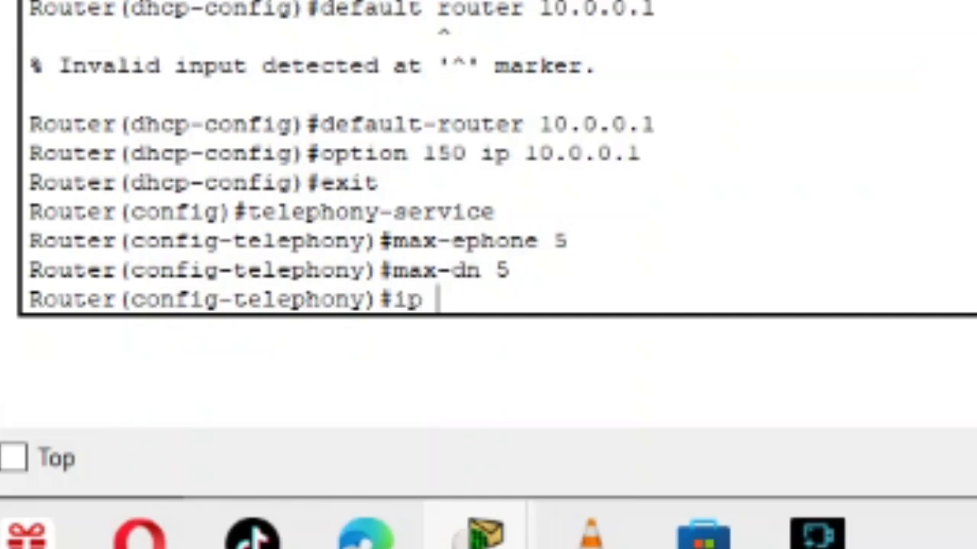
type(" so")
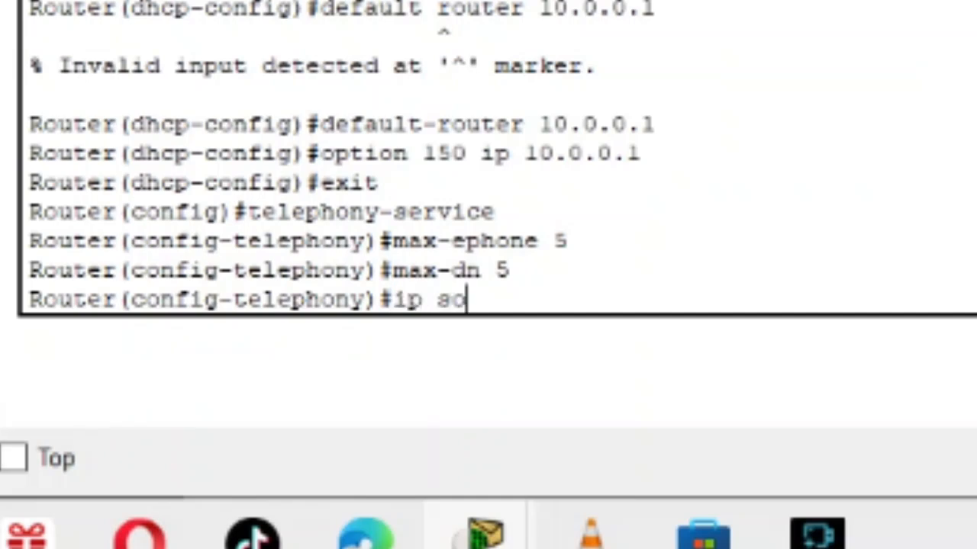
type("urce-address 10")
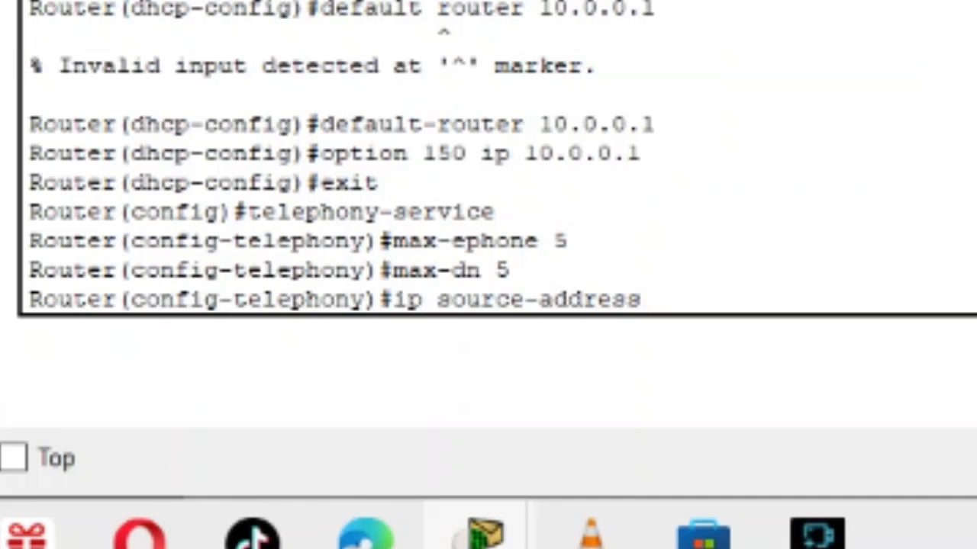
type(".0")
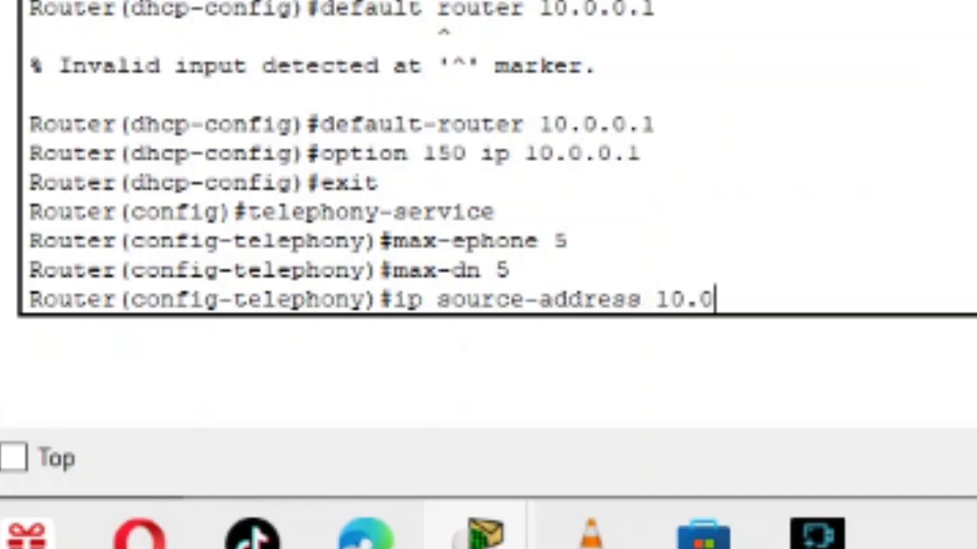
type(".0.1")
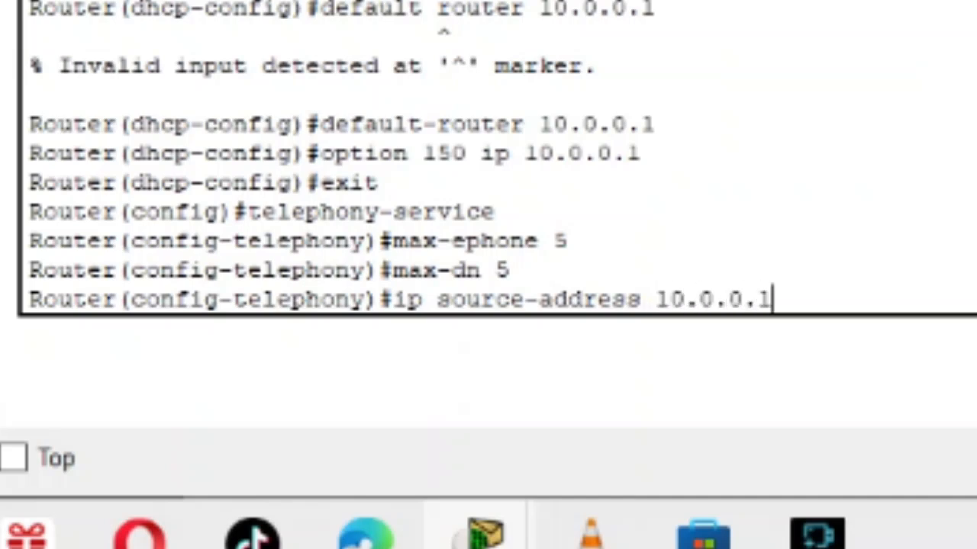
type(" port ")
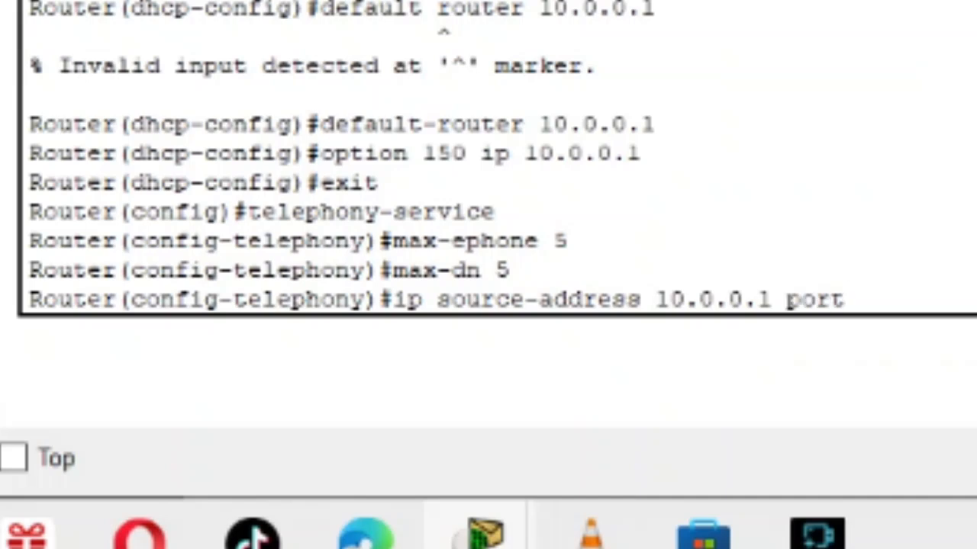
type("2000")
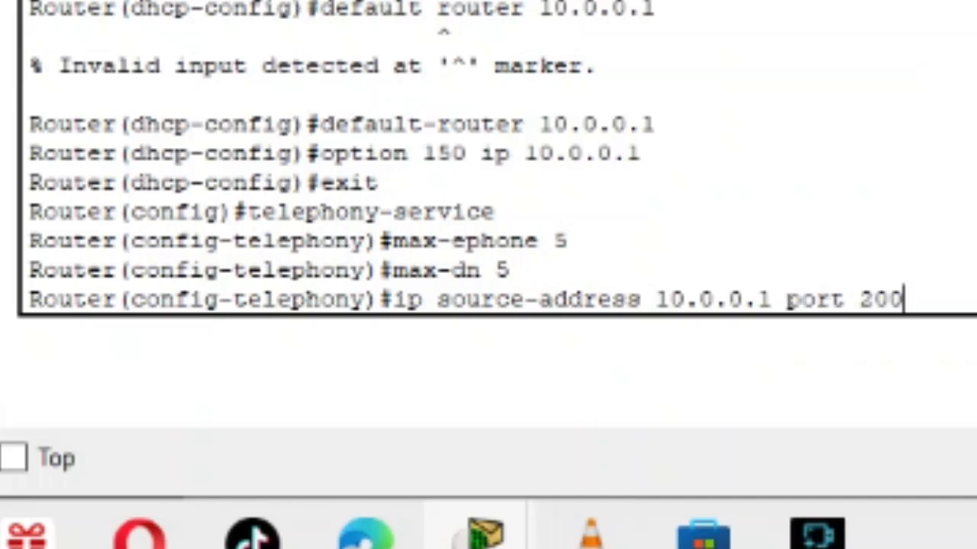
key("Return")
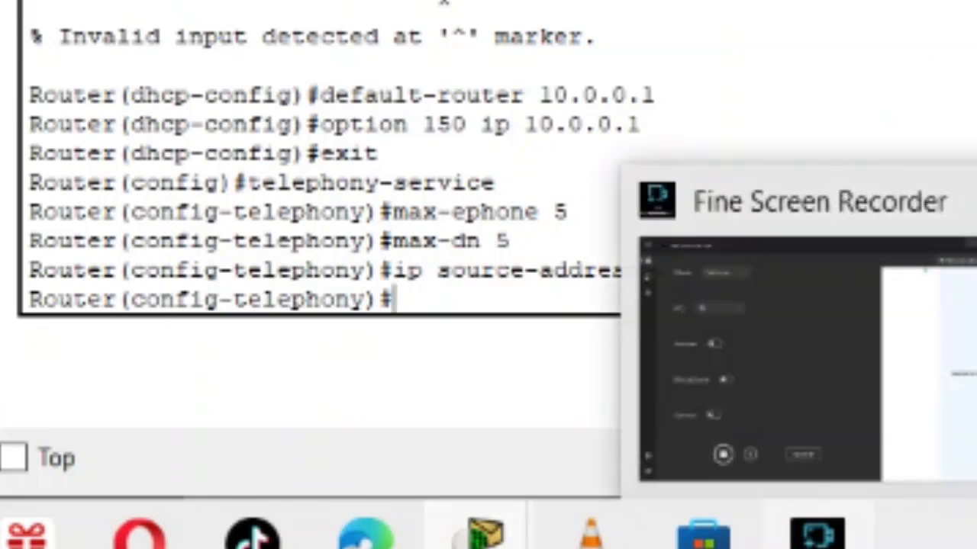
left_click(817, 532)
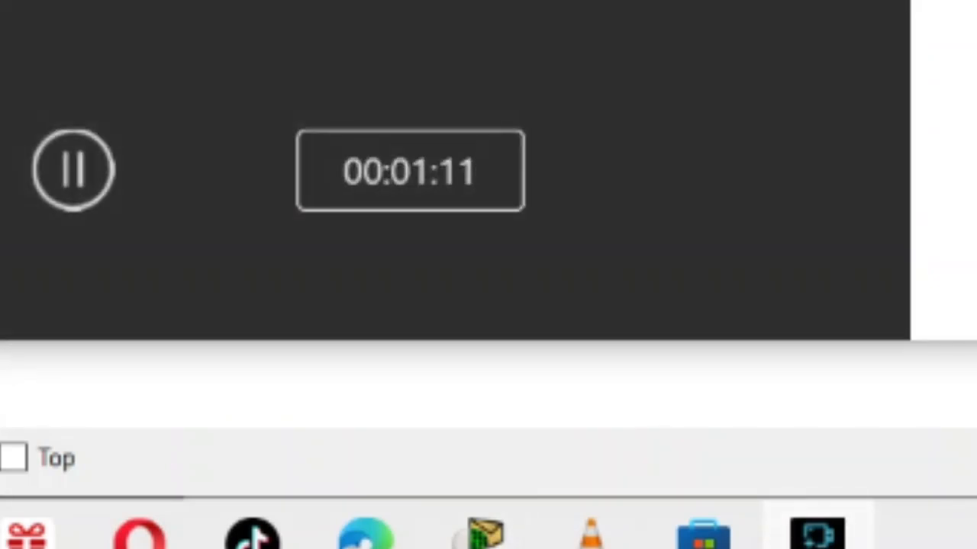
left_click(73, 170)
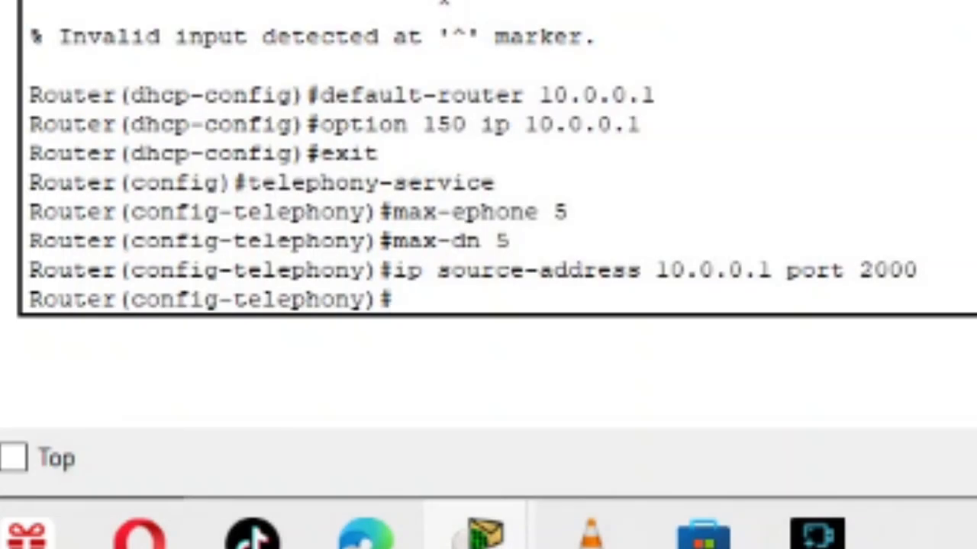
Assign directory numbers 4 to 6 to phones automatically with the command auto assign 4 to 6.
type("auto assign")
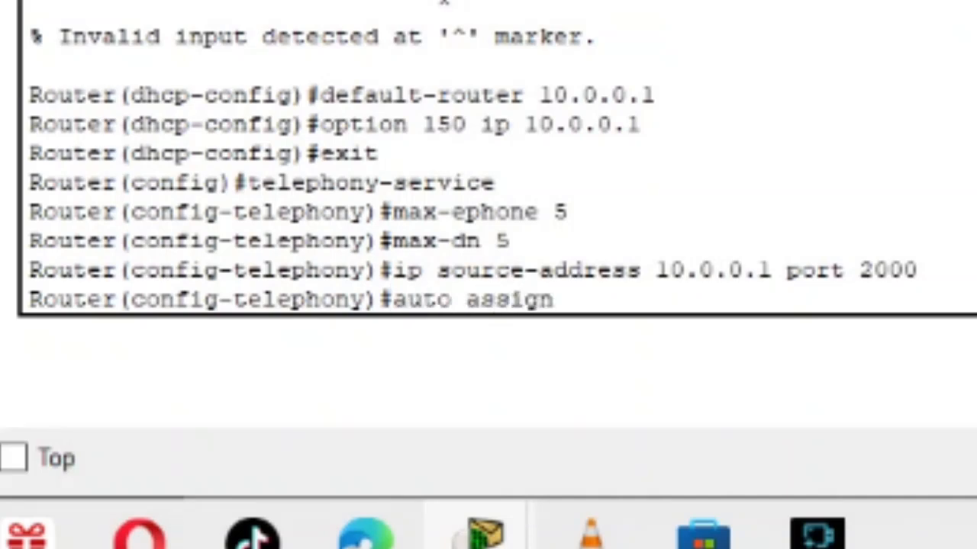
type(" 4 to")
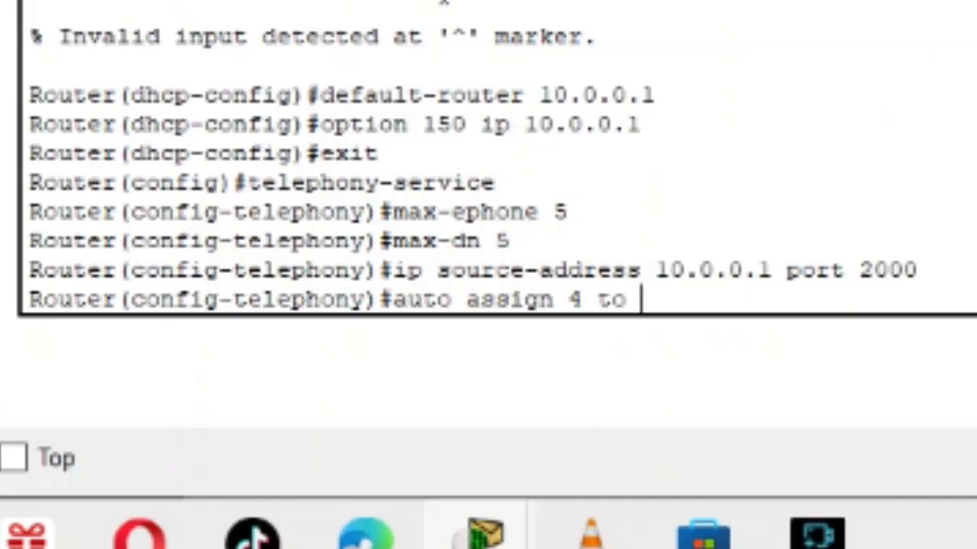
type(" 6")
key("Return")
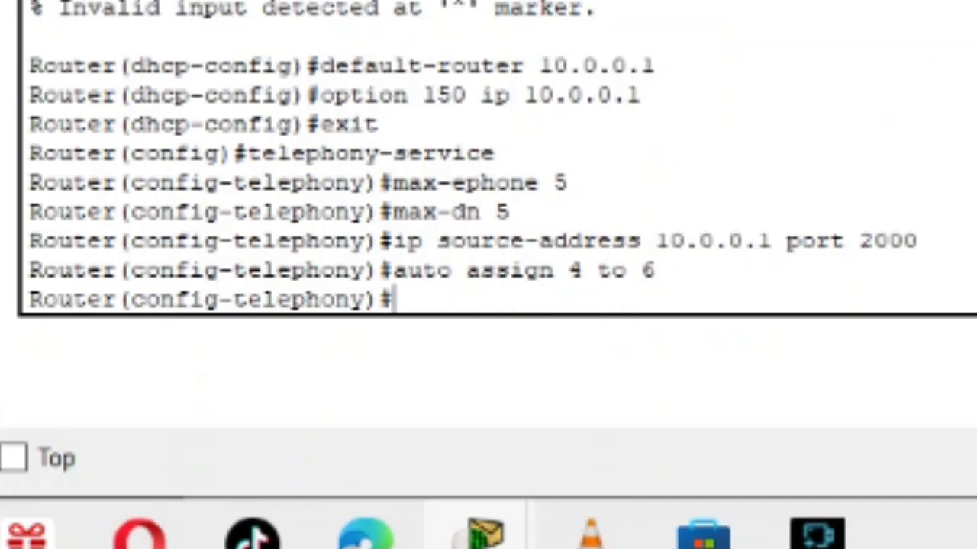
Add automatic assignment of directory numbers 1 to 4 with the command auto assign 1 to 4.
type("outp")
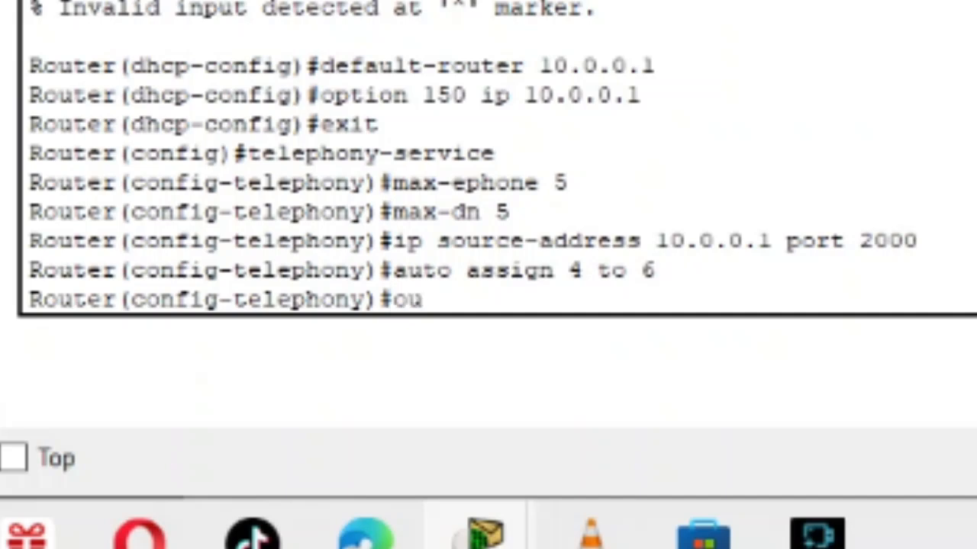
key("BackSpace")
key("BackSpace")
key("BackSpace")
key("BackSpace")
type("auto assi")
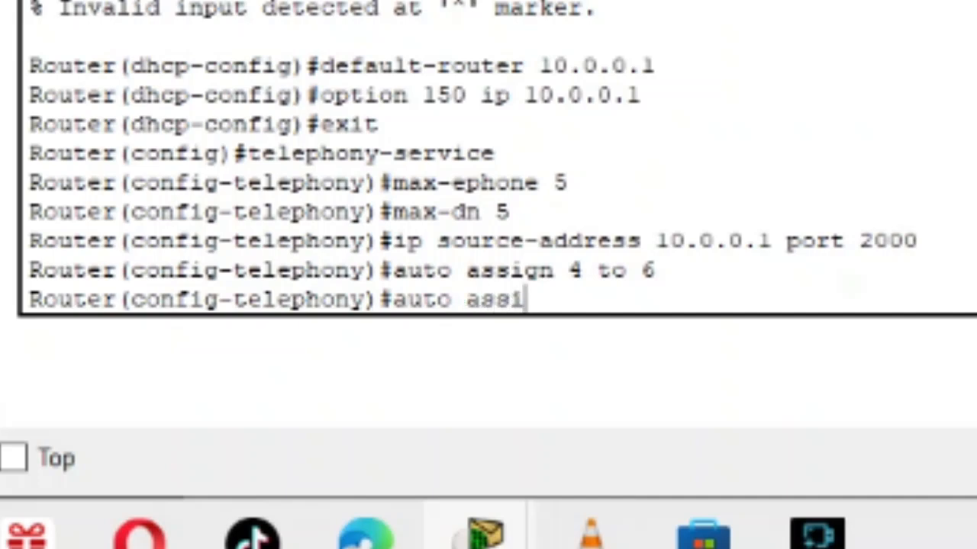
type("gn ")
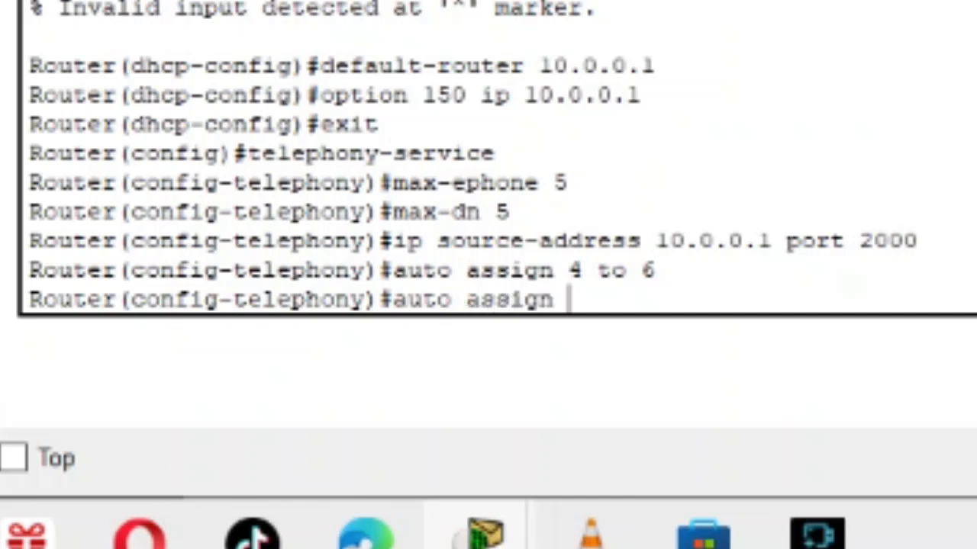
type("1 to ")
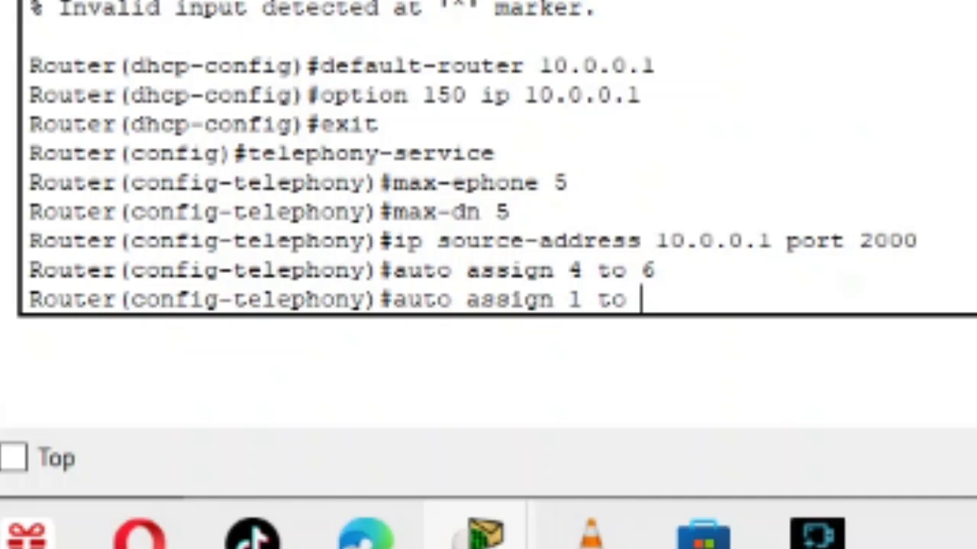
type("4")
key("Return")
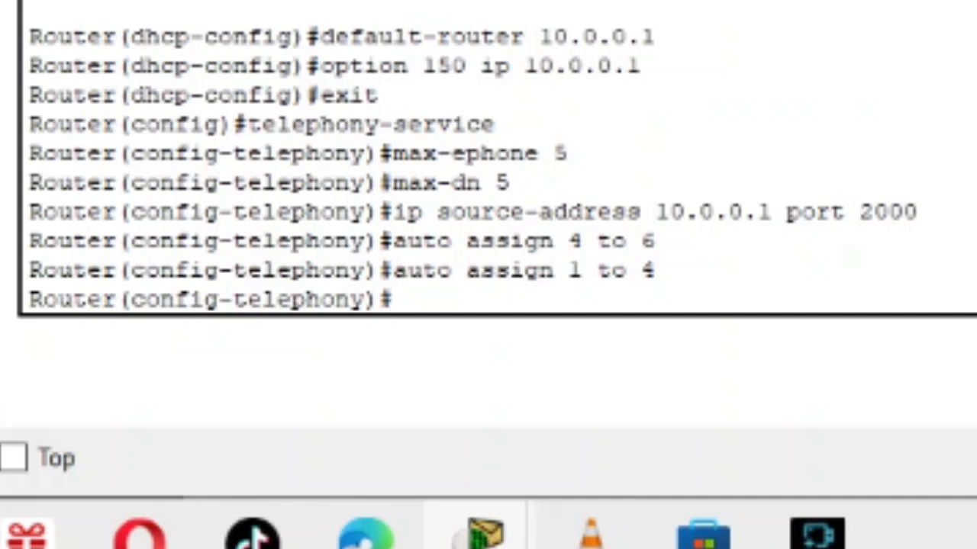
Enter auto assign 1 to 5 for the telephony service and exit to global configuration mode.
type("a")
type("ut")
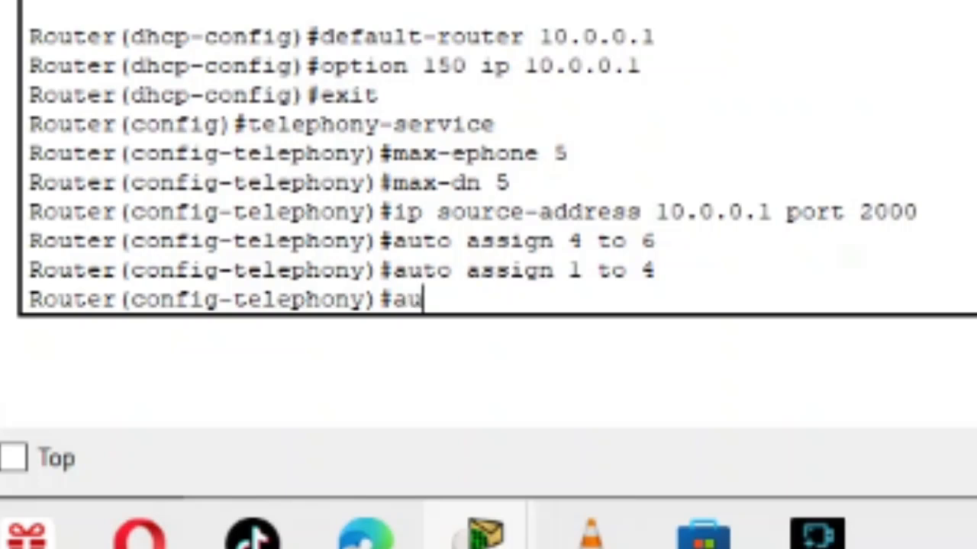
type("o a")
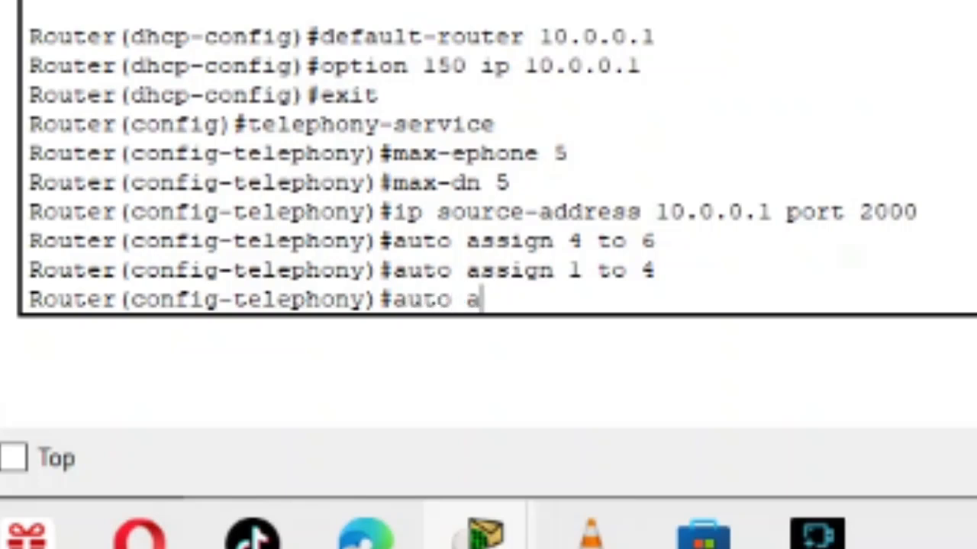
type("ssig")
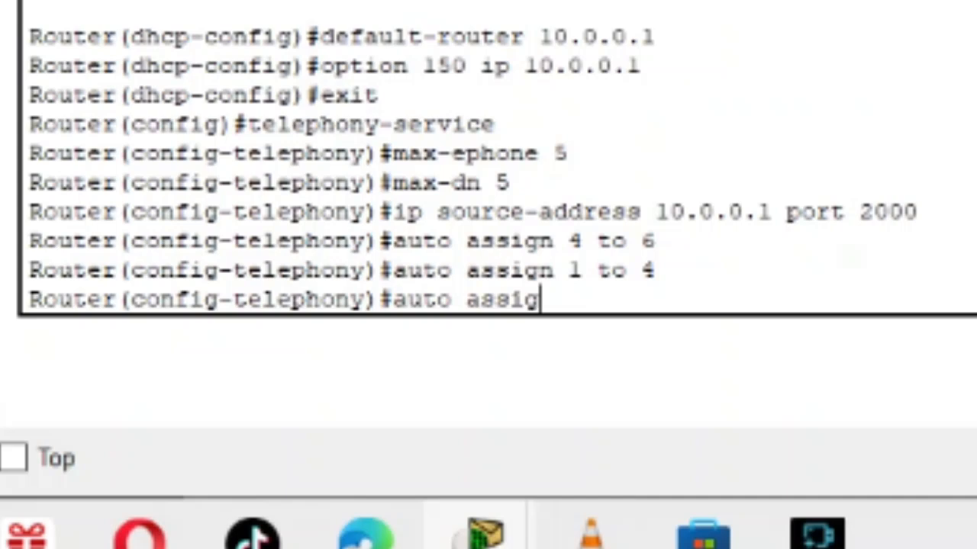
type("n 1 to 5")
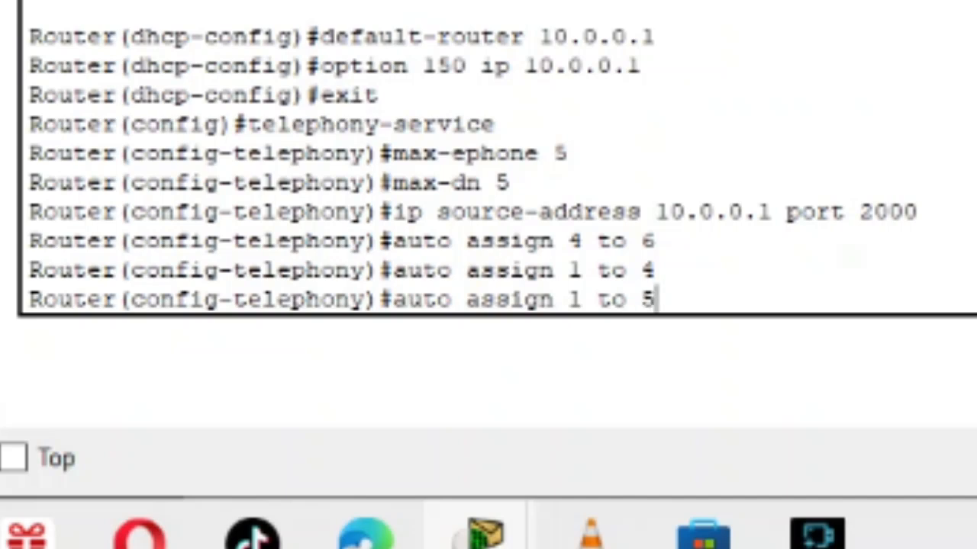
key("Return")
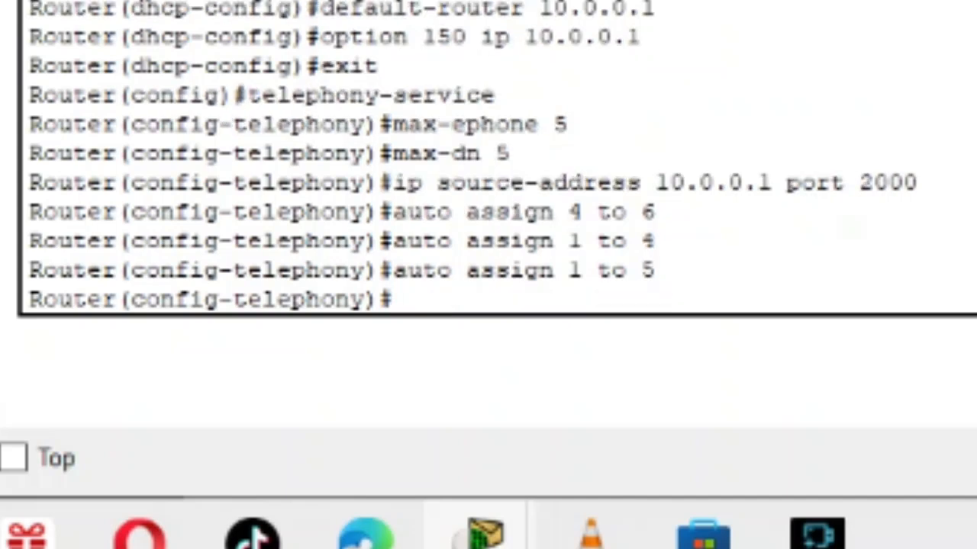
type("exit")
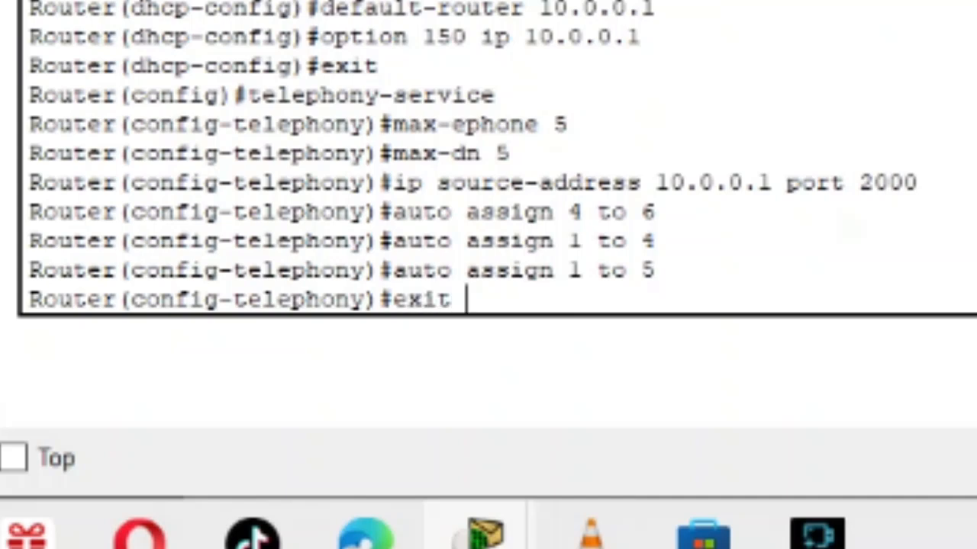
key("Return")
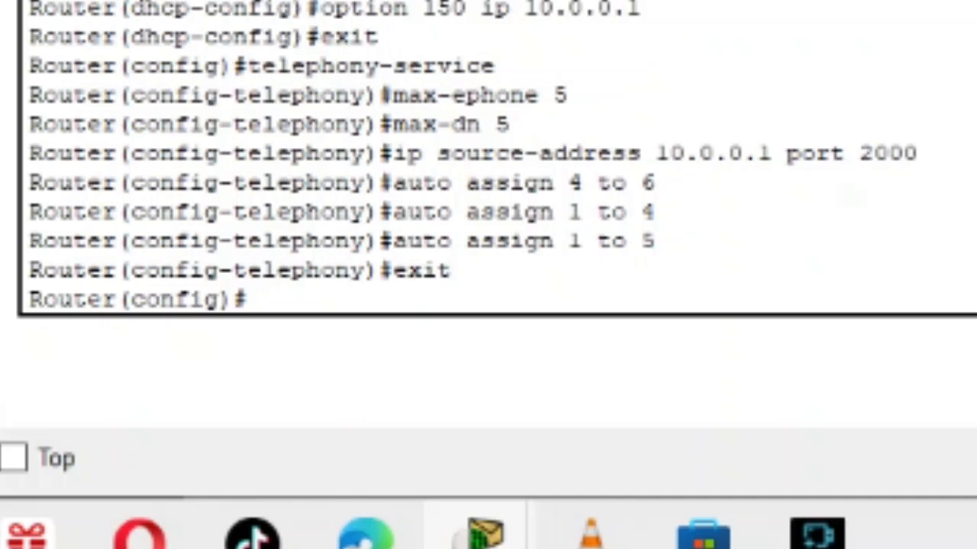
Create the first phone directory line with the command ephone-dn 1 and get a clean configuration prompt.
type("epho")
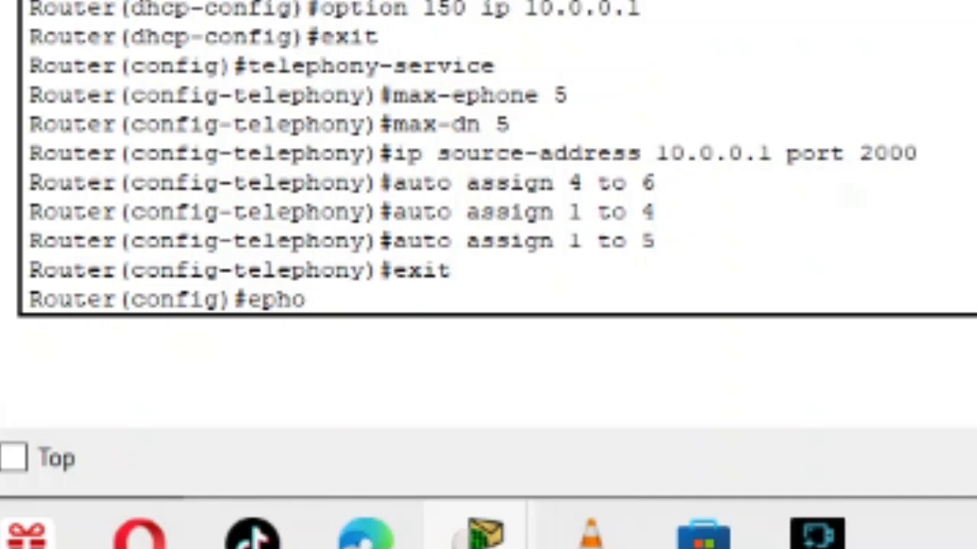
type("nr")
key("BackSpace")
key("BackSpace")
type("e-dn ")
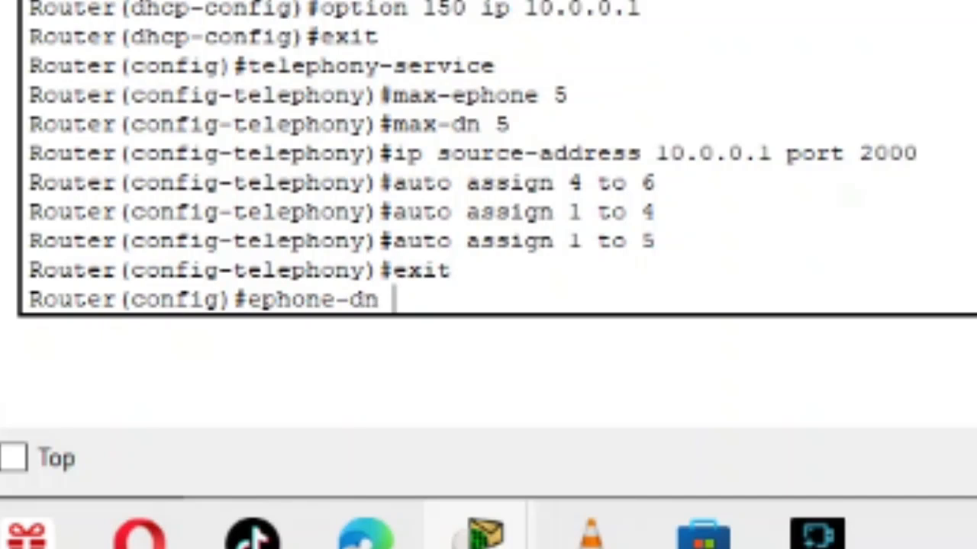
type("1")
key("Return")
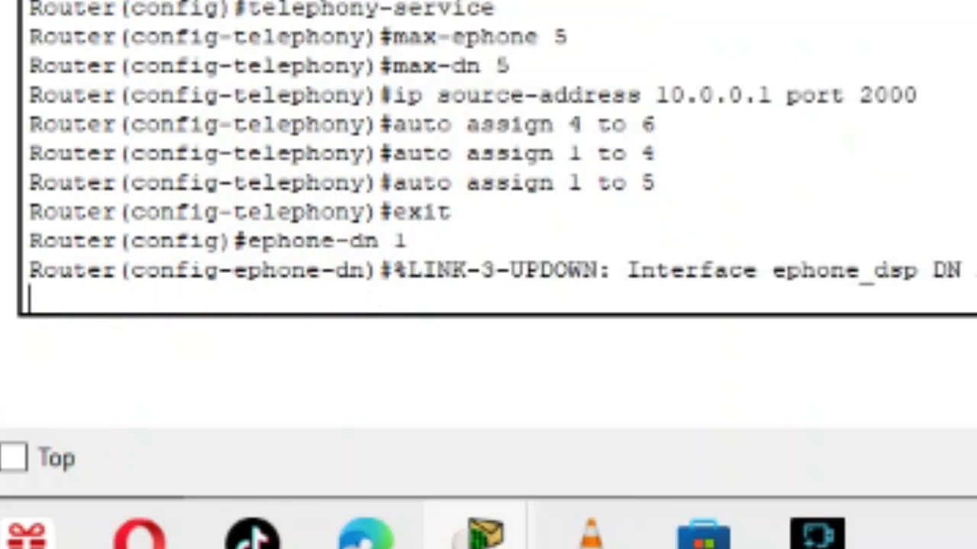
key("Return")
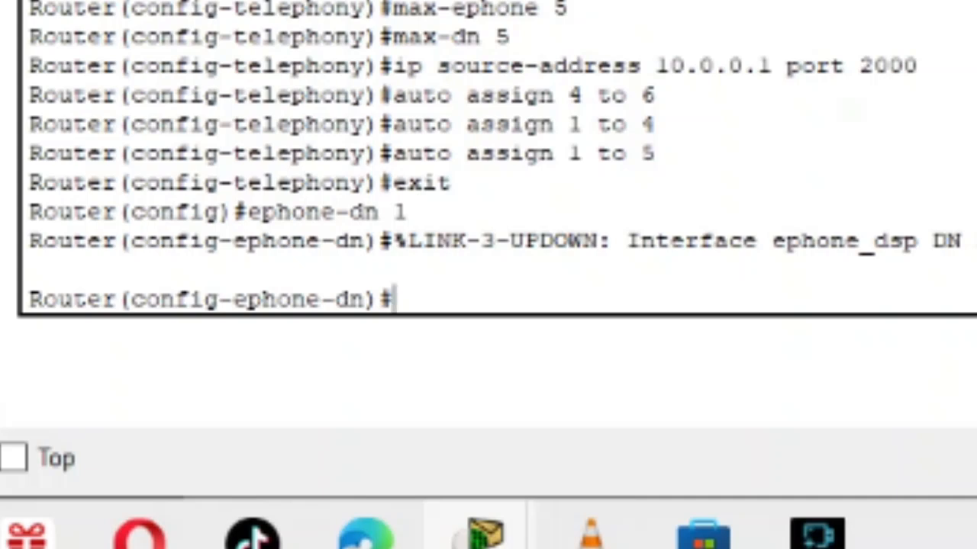
Assign extension 0001 to the first phone directory line with the command number 0001.
type("numb")
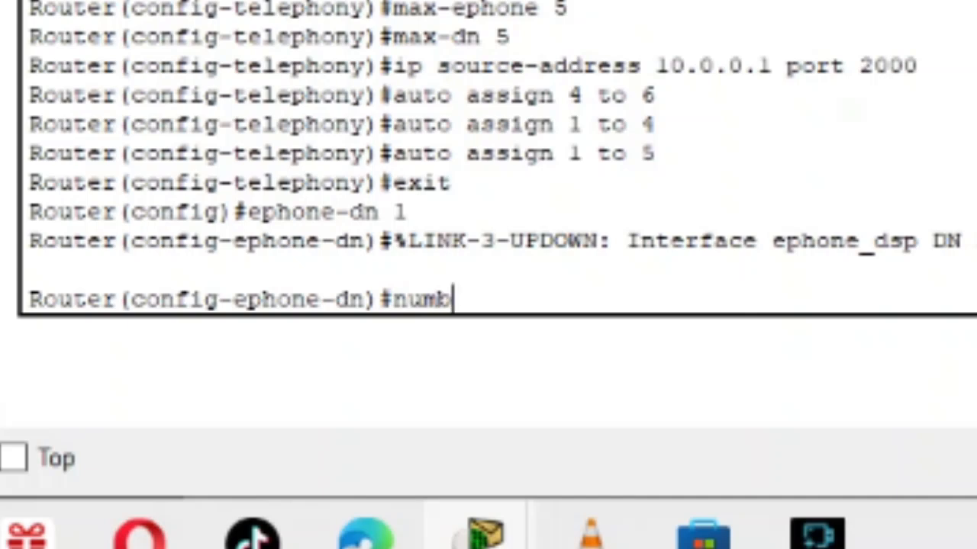
type("er 0001")
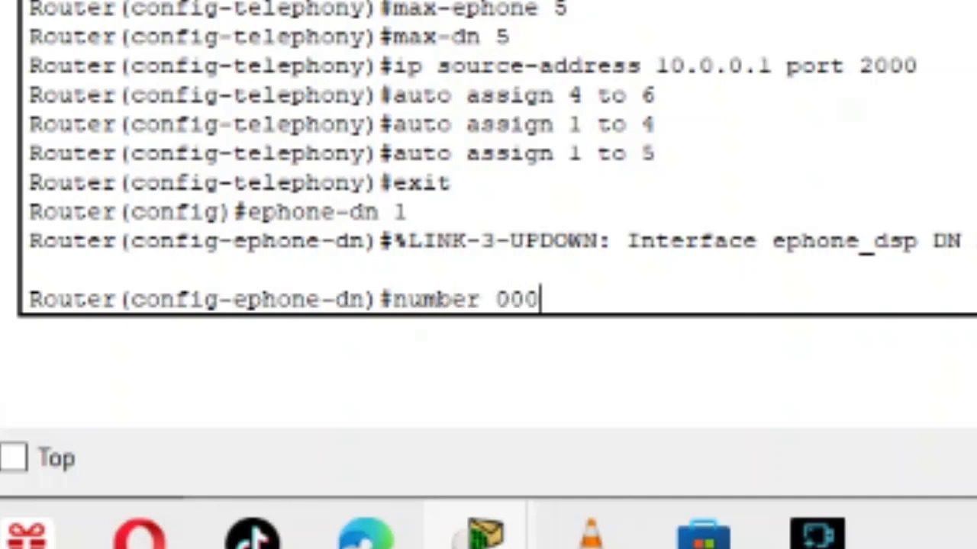
key("Return")
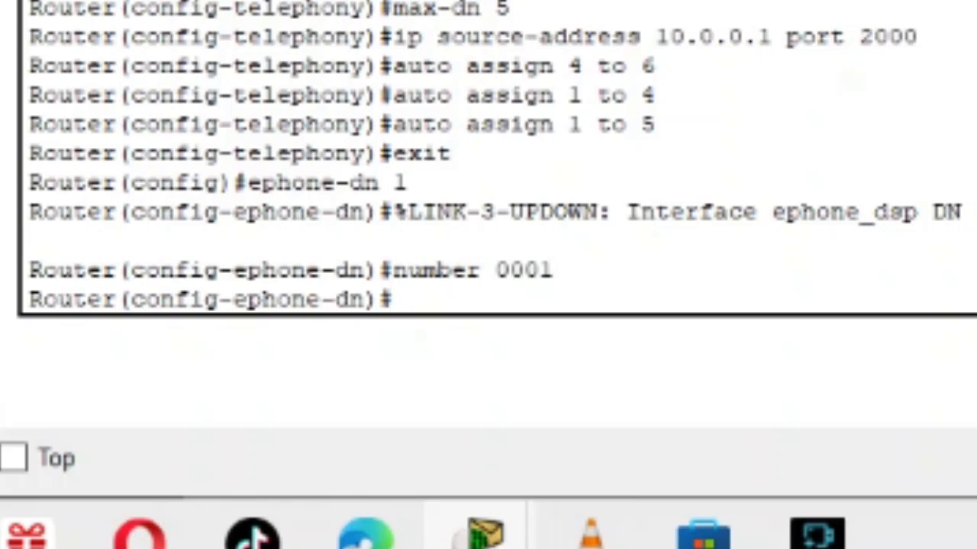
Create the second phone directory line with the command ephone-dn 2 and get a clean configuration prompt.
type("epf")
key("BackSpace")
type("hone ")
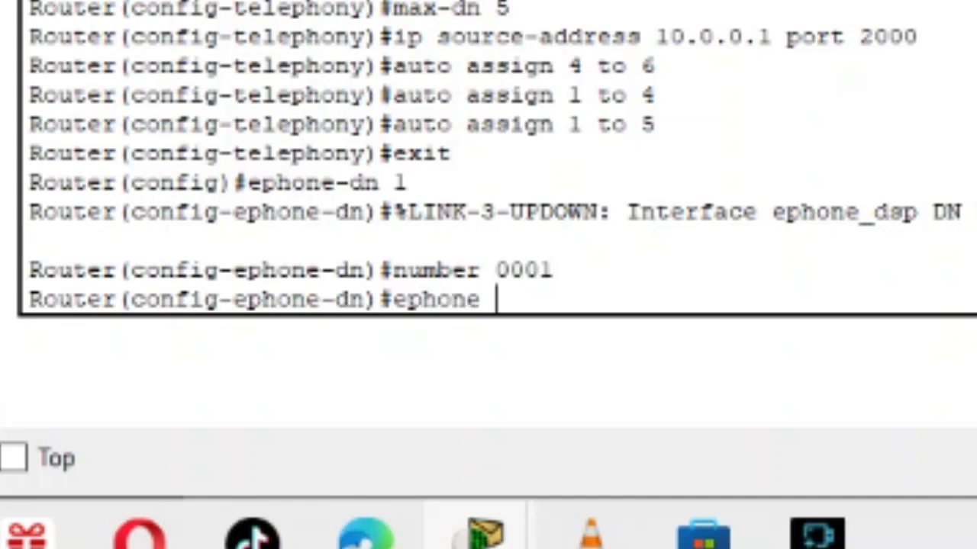
type("-dn ")
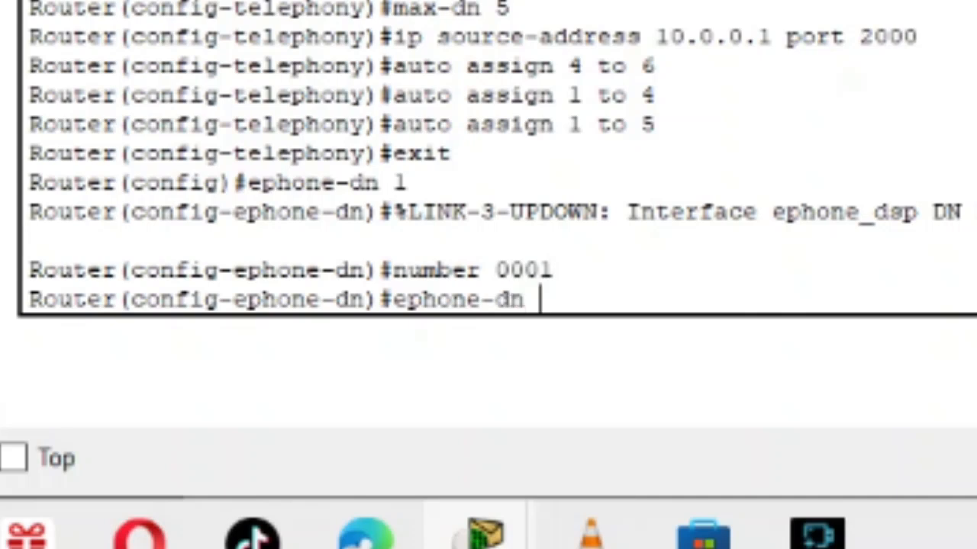
type("2")
key("Return")
key("Return")
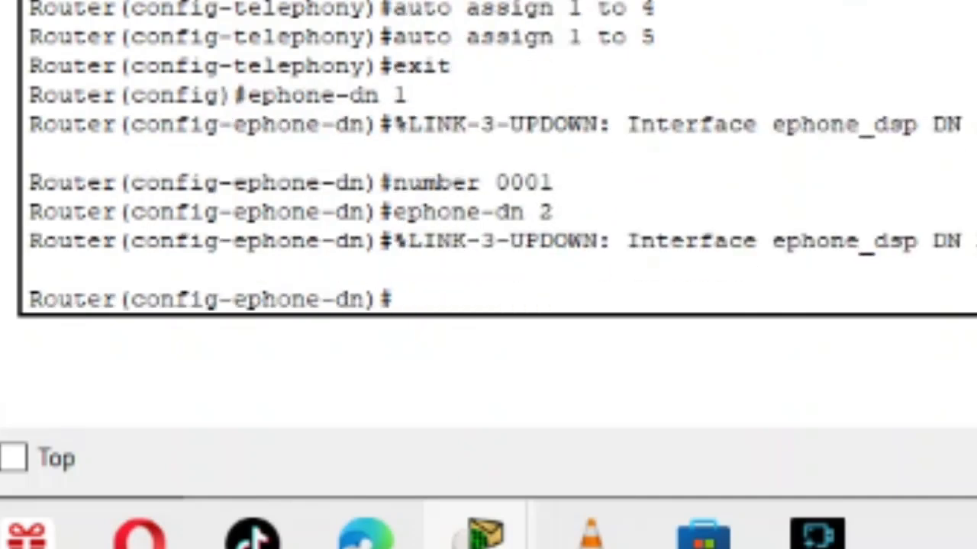
Try to assign extension 0002 to the second directory line with the command nember 0002.
type("nemberr")
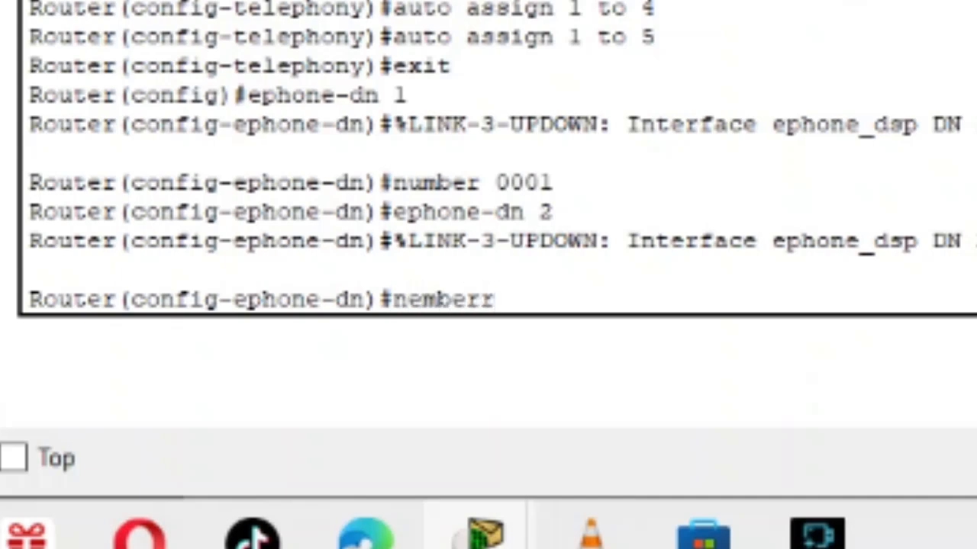
key("BackSpace")
key("BackSpace")
key("BackSpace")
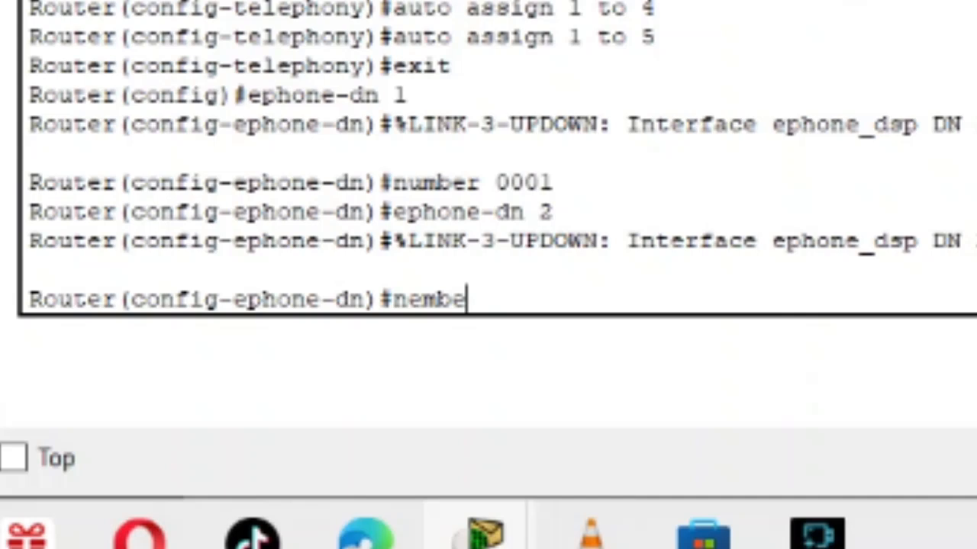
type("r")
type("00")
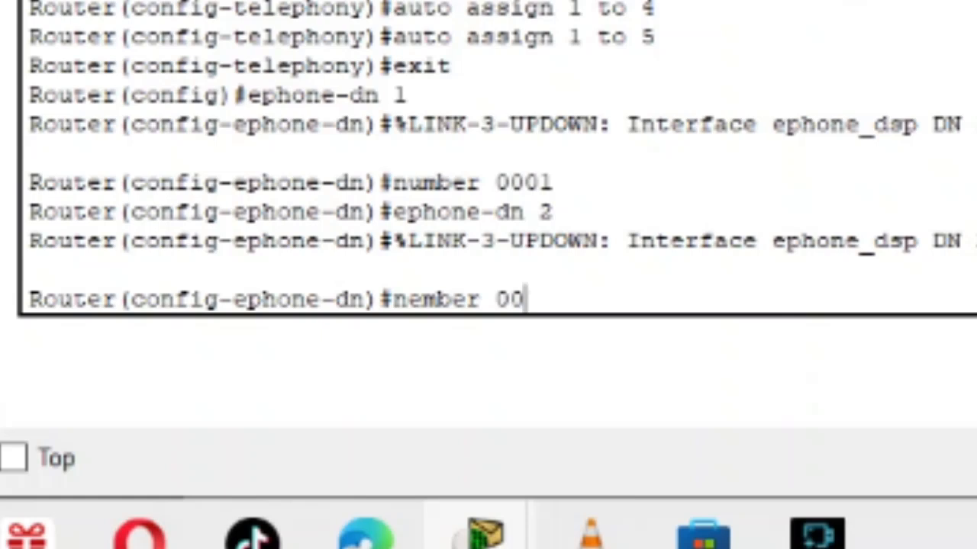
type("02")
key("Return")
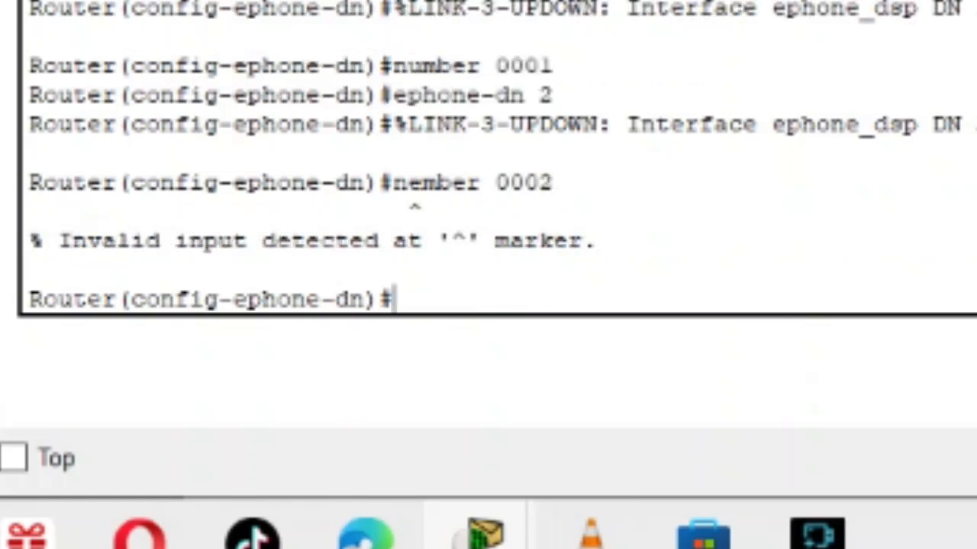
Assign extension 0002 to the second directory line with the command number 0002 and close Router0's window.
type("number ")
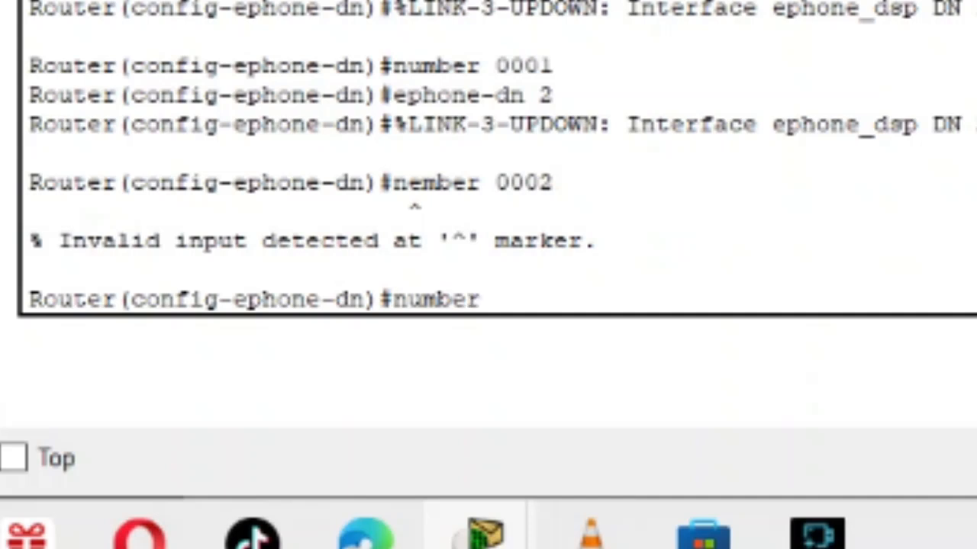
type("0002")
key("Return")
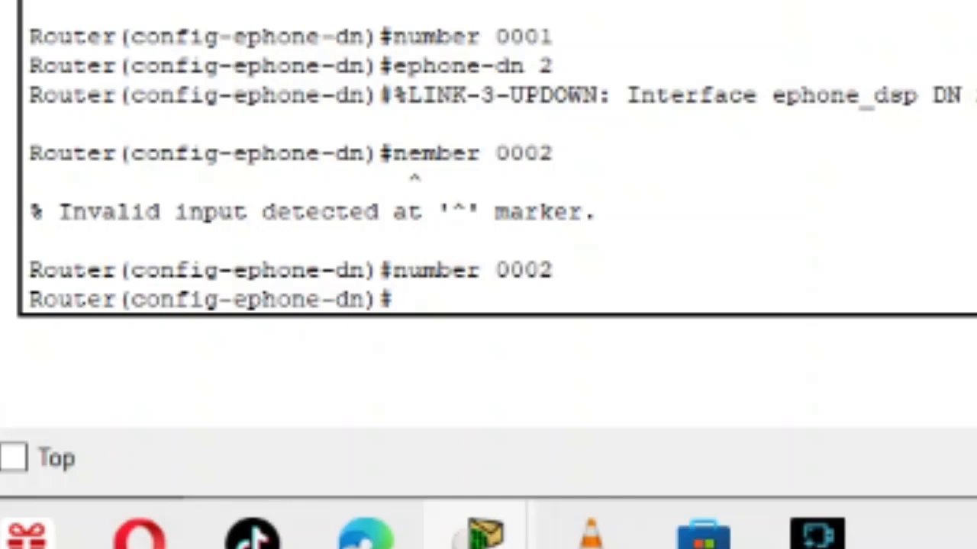
key("alt+F4")
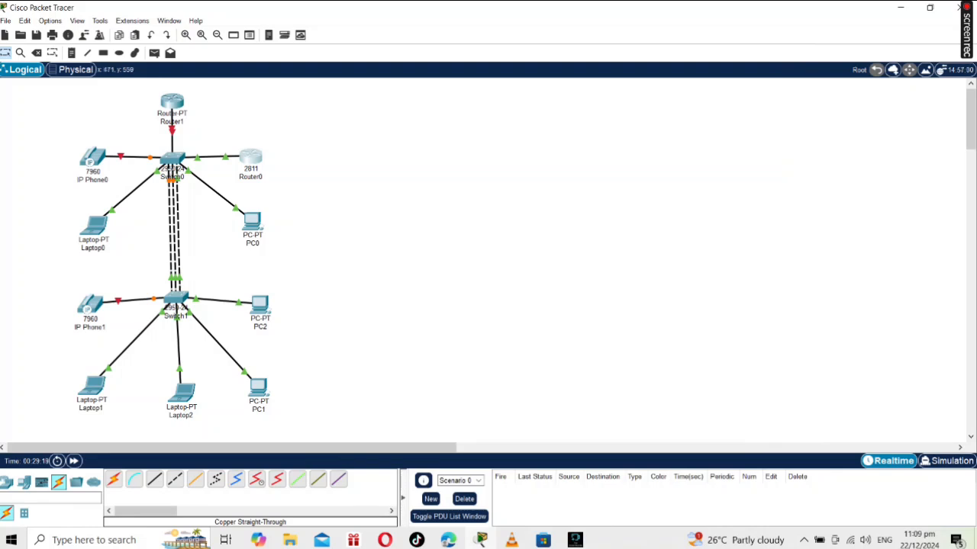
Open Switch0's command line and enter global configuration mode with the commands en and conf t.
left_click(172, 159)
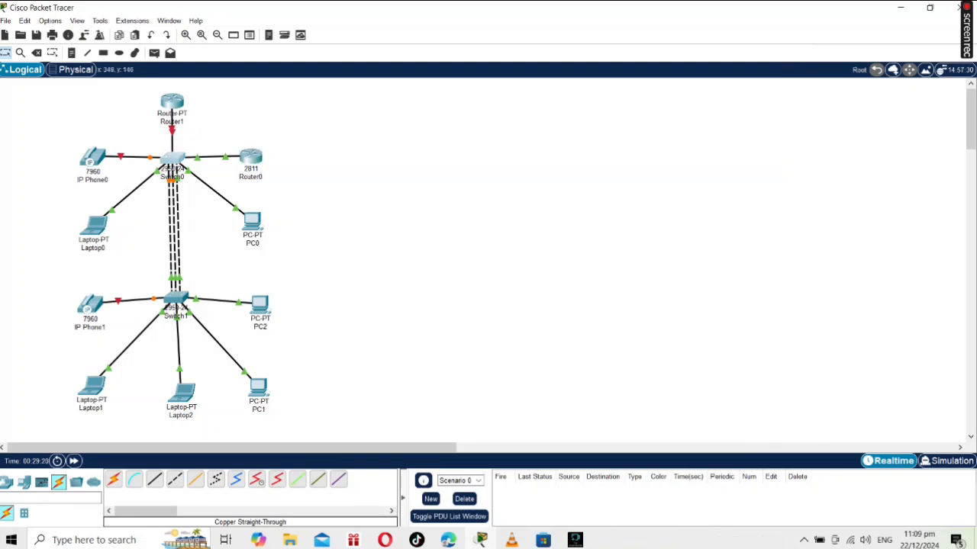
left_click(425, 104)
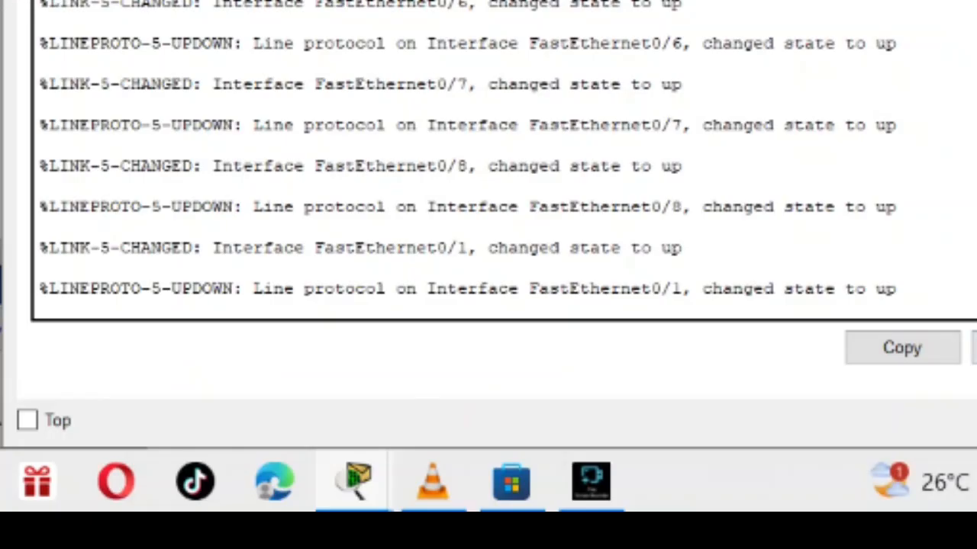
key("Return")
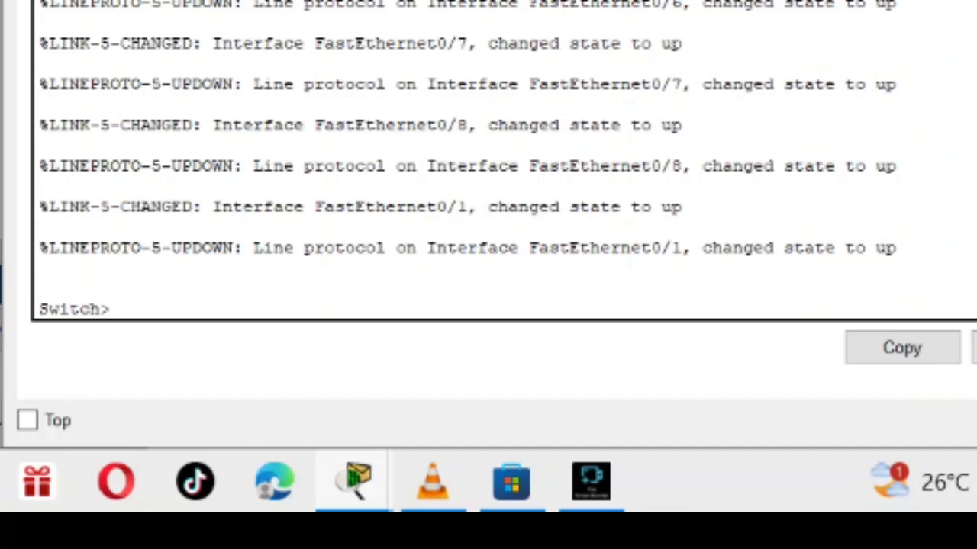
type("en")
key("Return")
type("conf t")
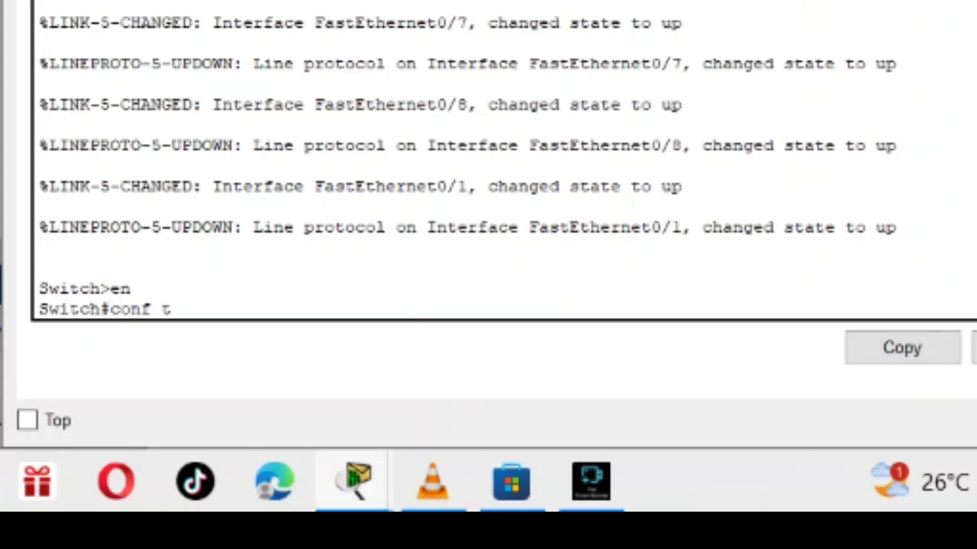
key("Return")
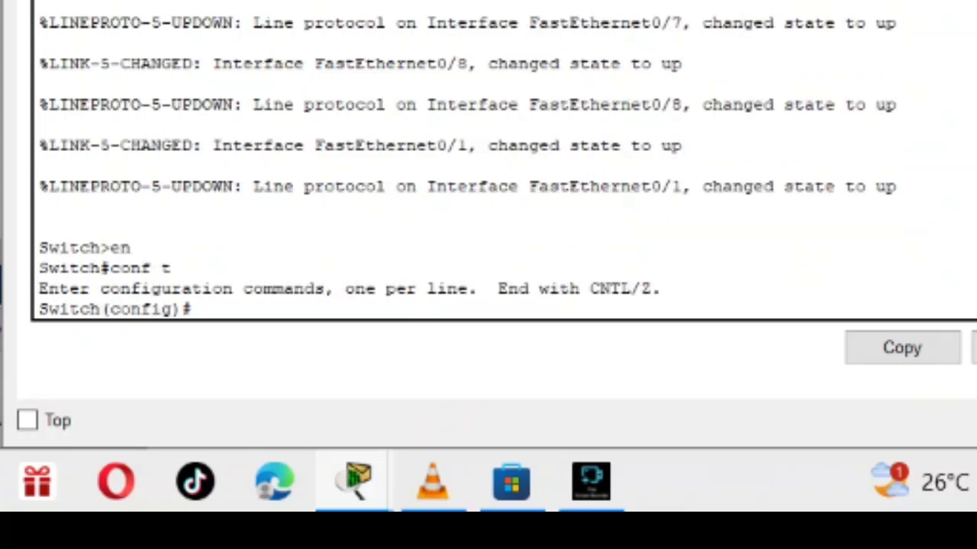
Select Switch0's FastEthernet ports 1 to 24 for configuration with the command int range f0/1-24.
type("int range")
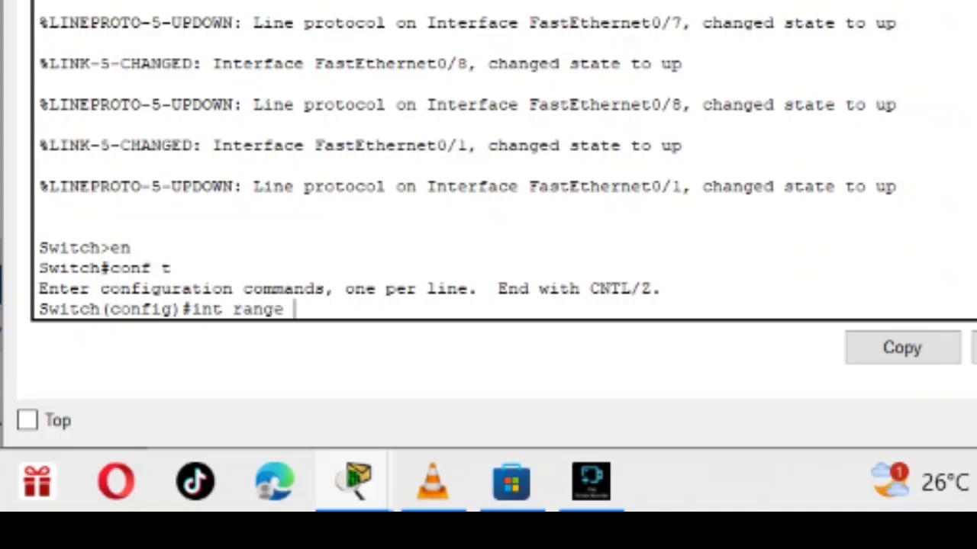
type(" f0/1-")
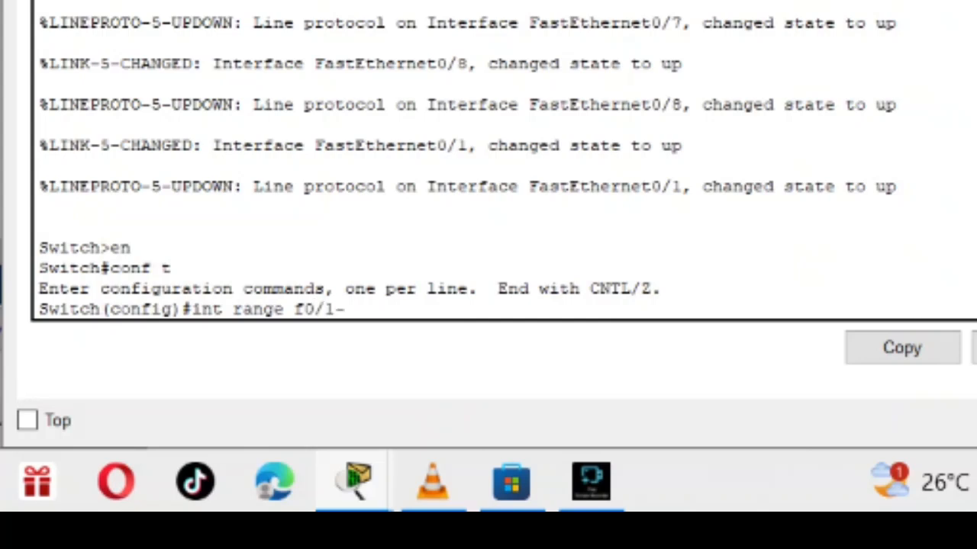
type("24")
key("Return")
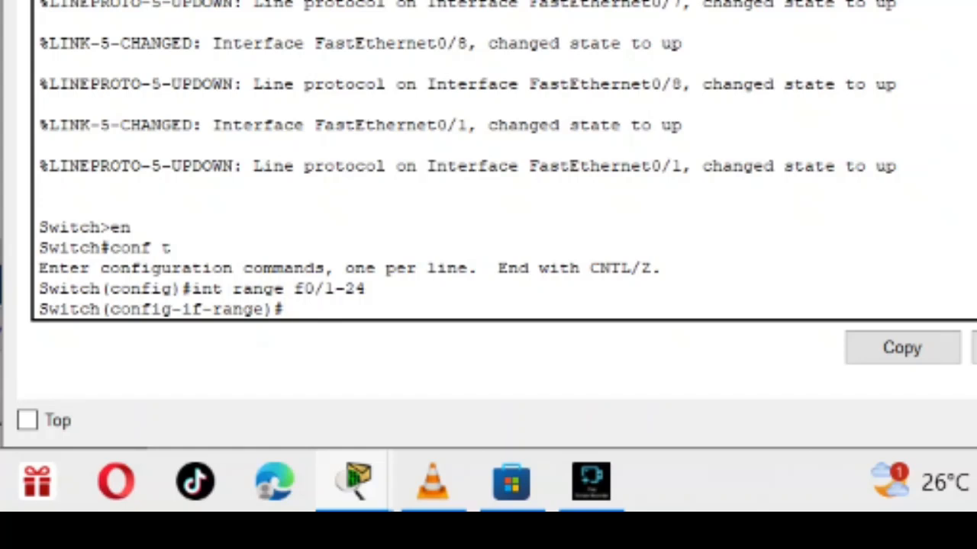
Set the selected range of switch ports to access mode with the command switch mode access.
type("switch")
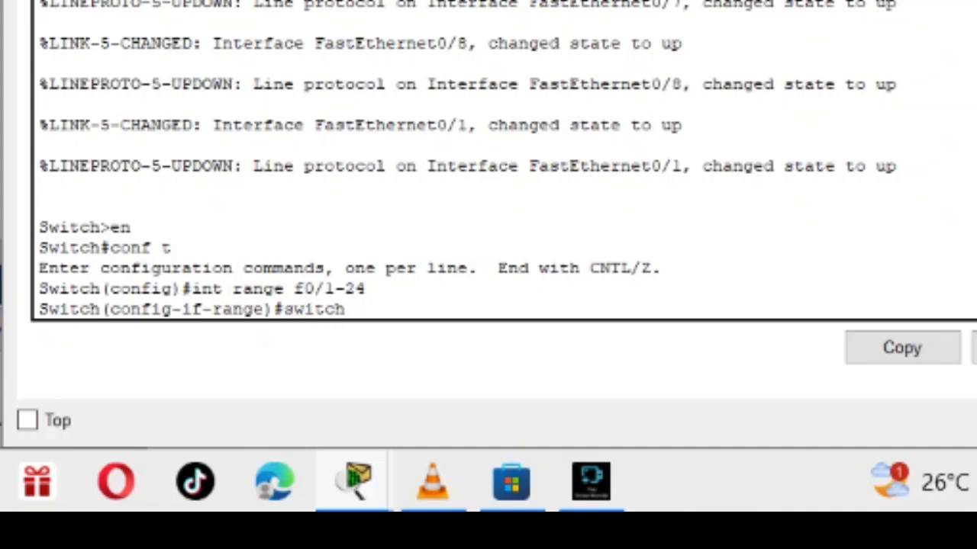
type(" mode acces")
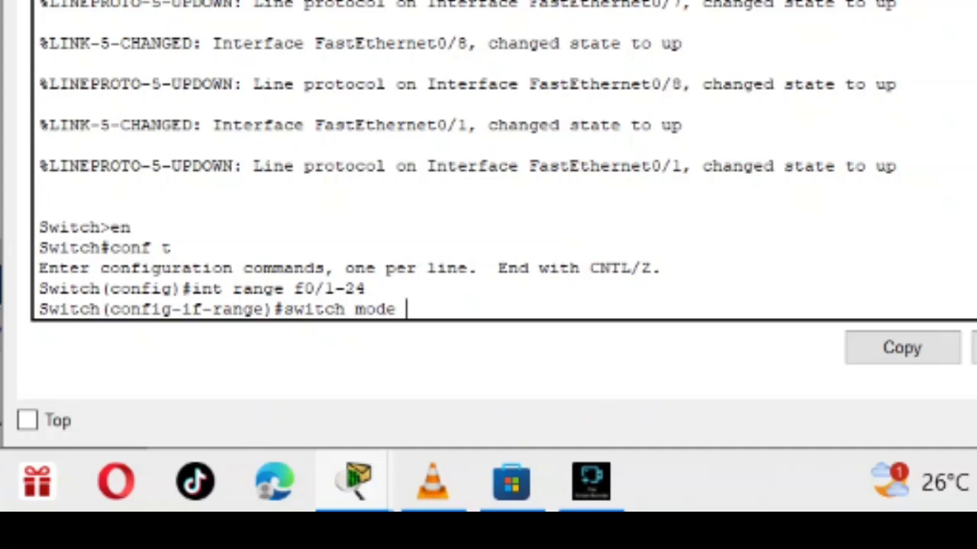
type("s")
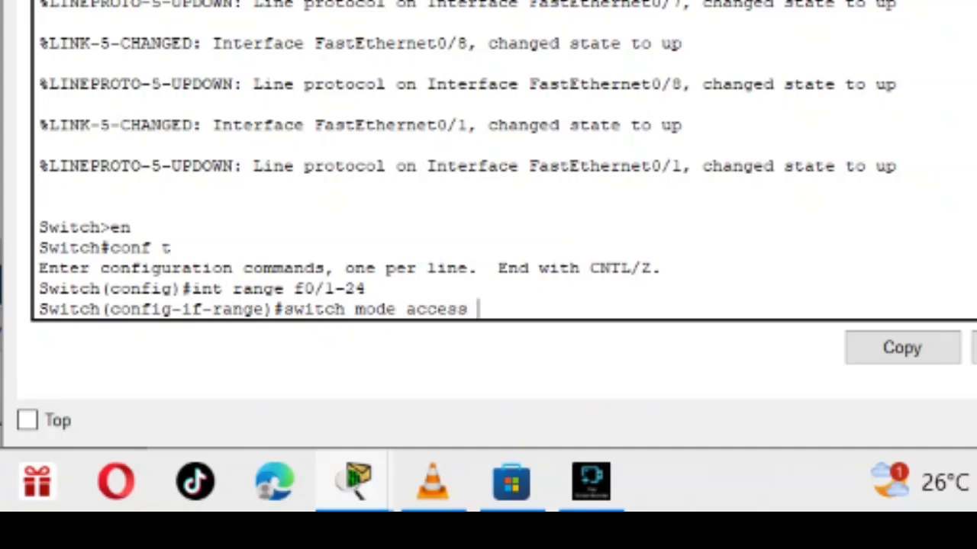
key("Return")
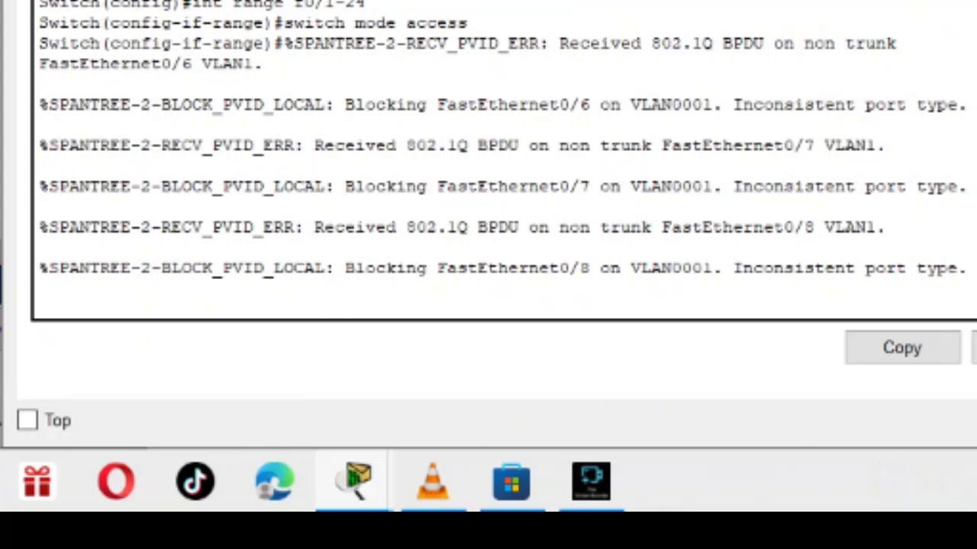
type("switch")
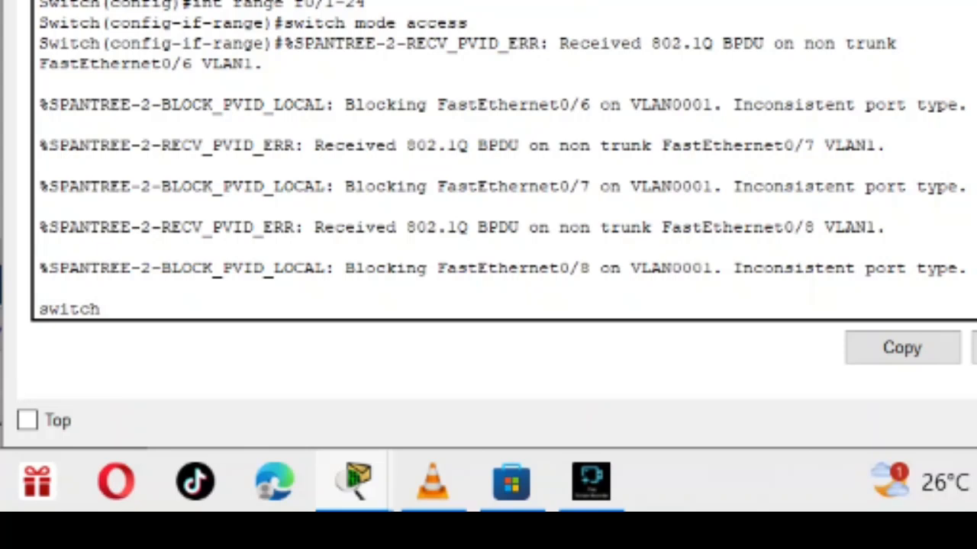
key("BackSpace")
key("BackSpace")
key("BackSpace")
key("BackSpace")
key("BackSpace")
key("BackSpace")
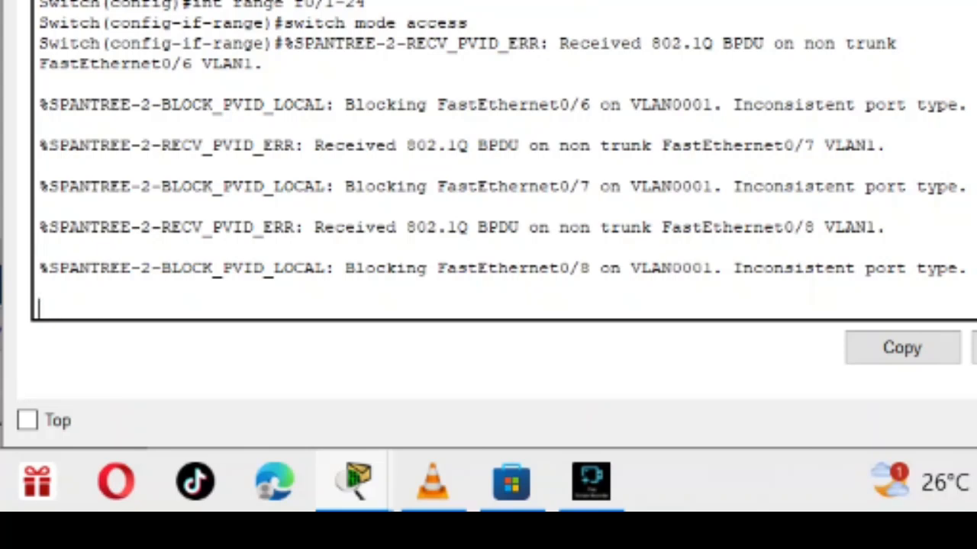
Get a clean interface-range prompt and repeat the command switch mode access for ports f0/1-24.
key("Return")
type("sw")
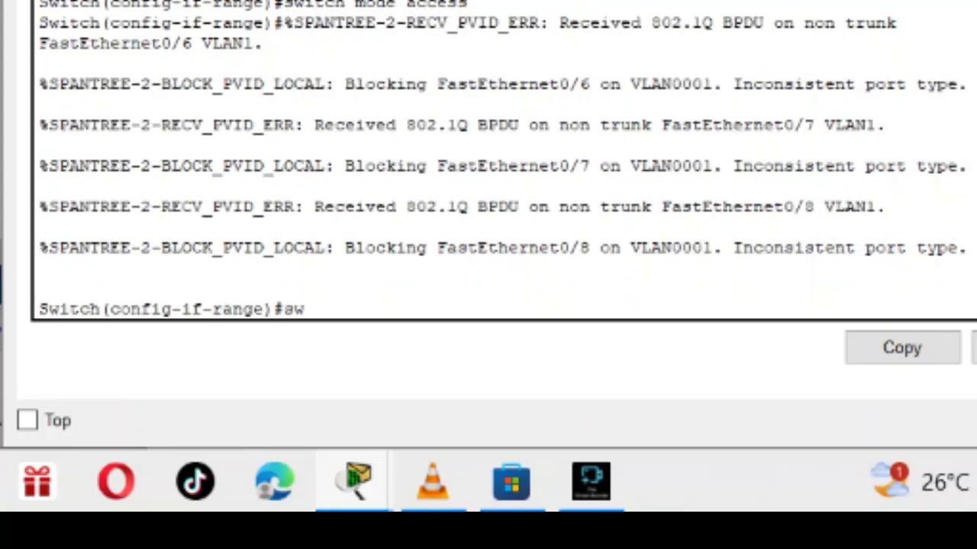
type("itch mode")
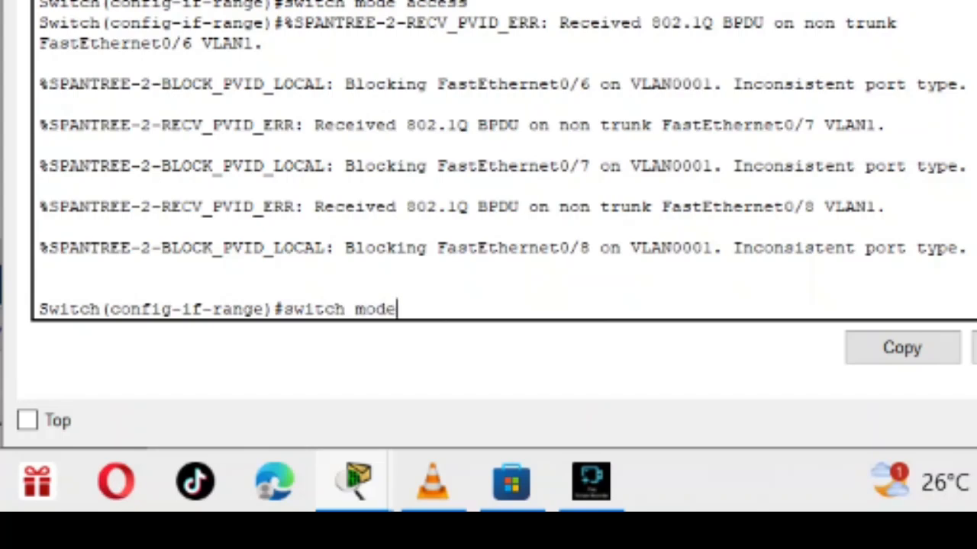
type(" access")
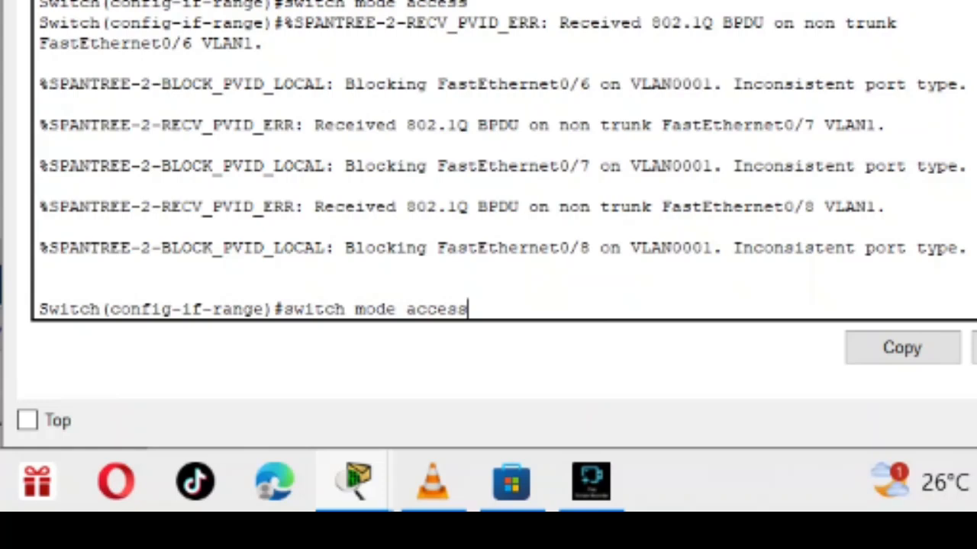
key("Return")
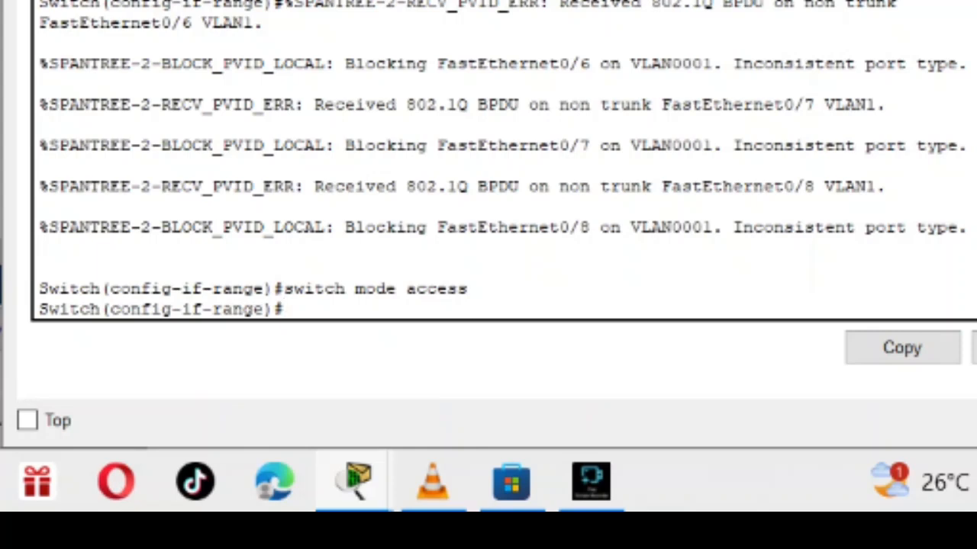
Assign voice VLAN 1 to Switch0's selected port range with the command switchport voice vlan 1 and close the switch's window.
type("switch")
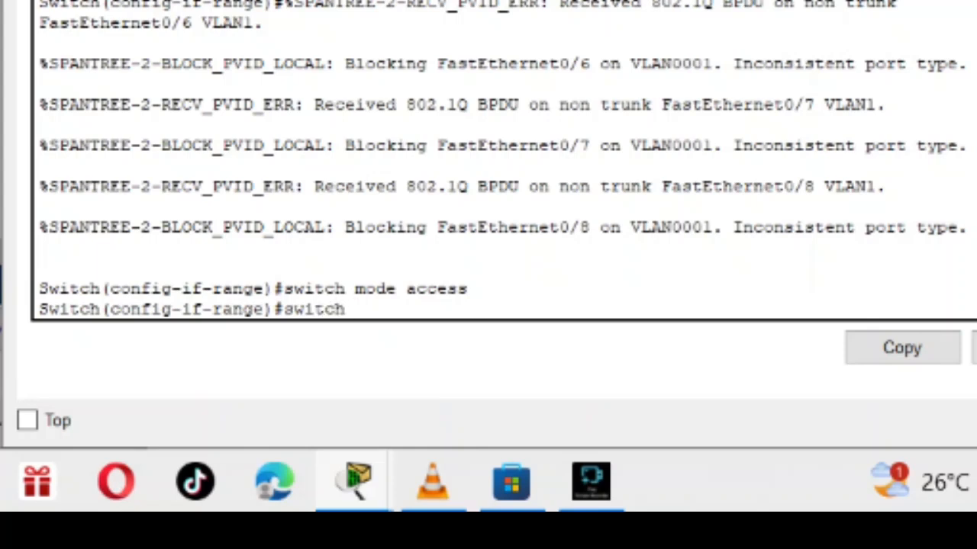
key("BackSpace")
type("-port")
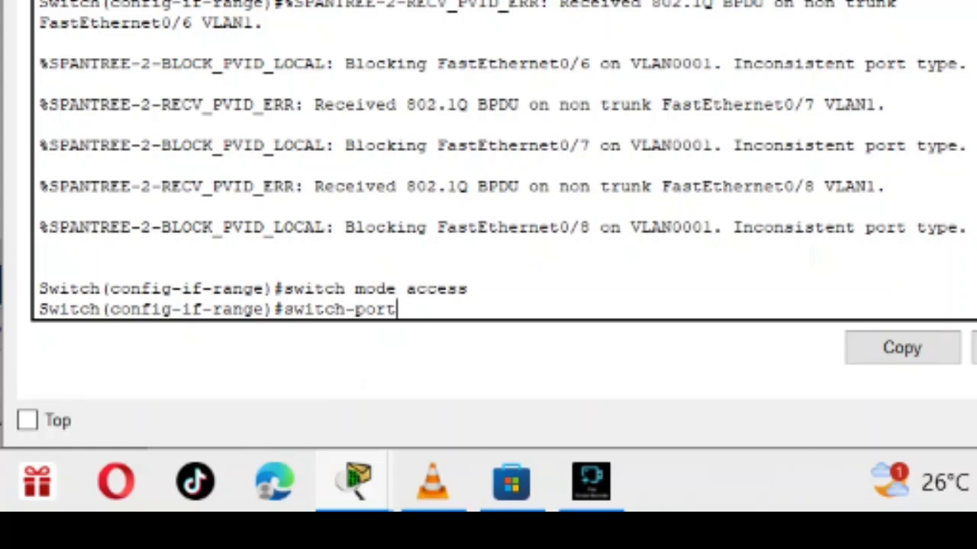
key("BackSpace")
key("BackSpace")
key("BackSpace")
key("BackSpace")
key("BackSpace")
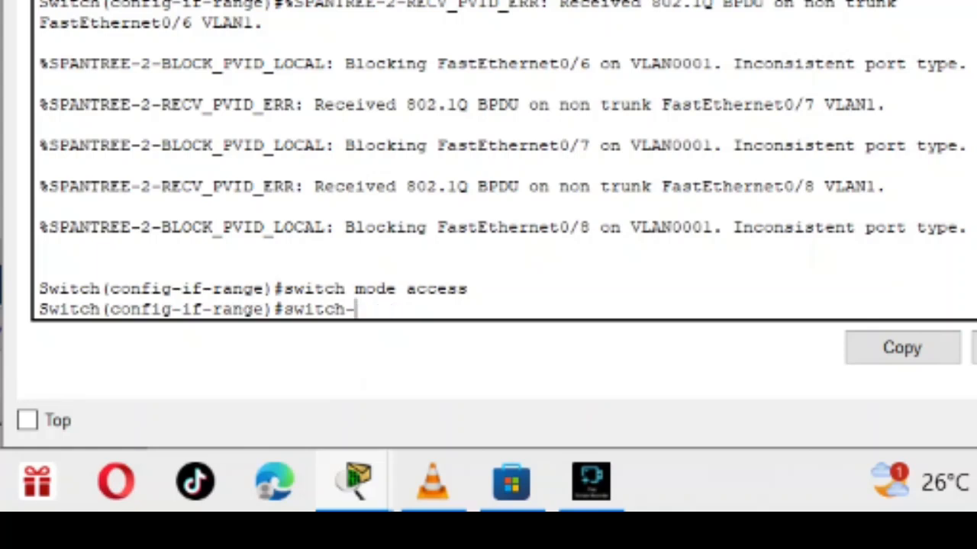
type("port")
type("v")
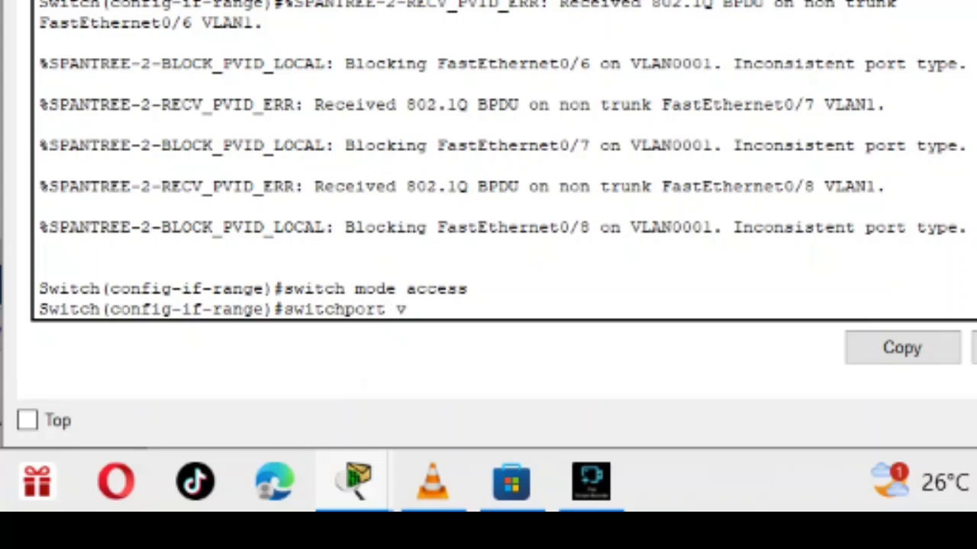
type("oice vlan")
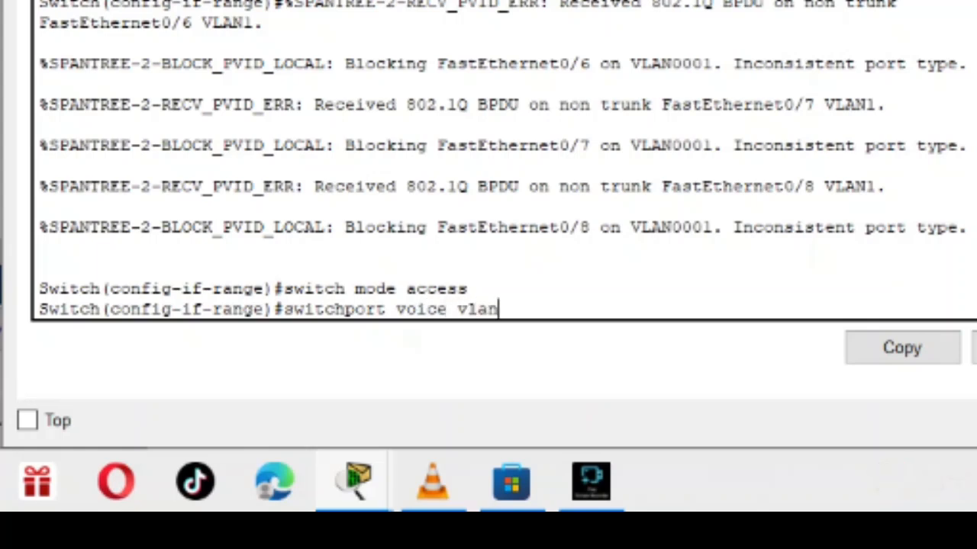
type(" 1")
key("Return")
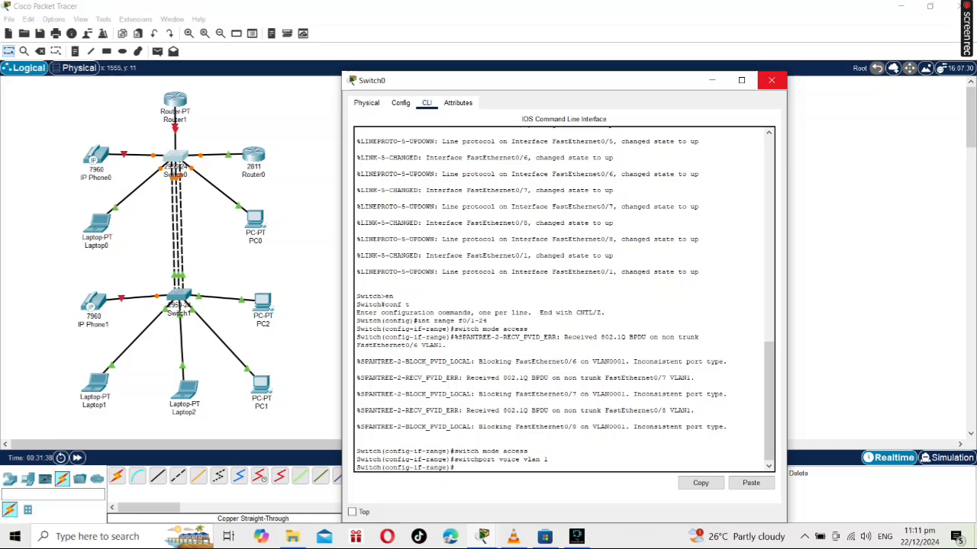
left_click(773, 80)
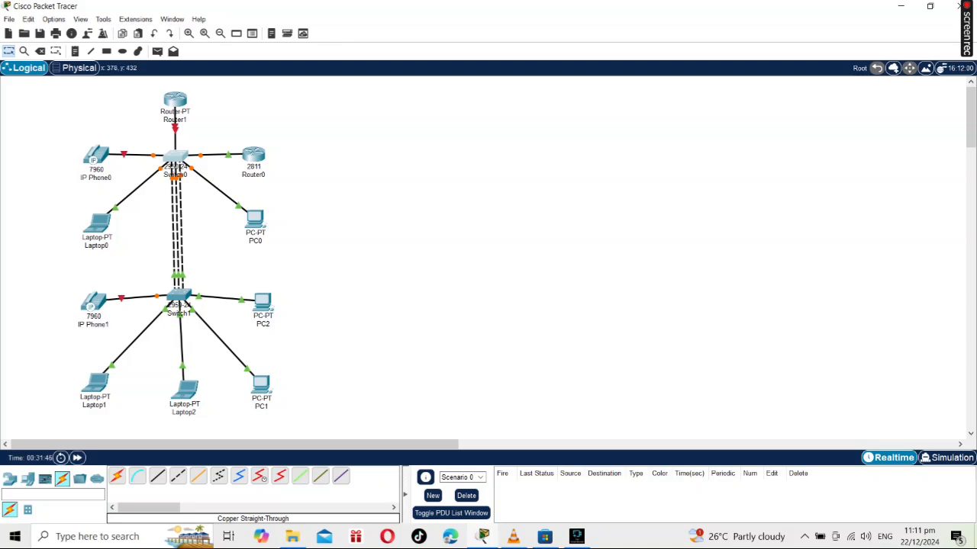
Open Switch1's command line and enter global configuration mode with the commands en and conf t.
left_click(180, 295)
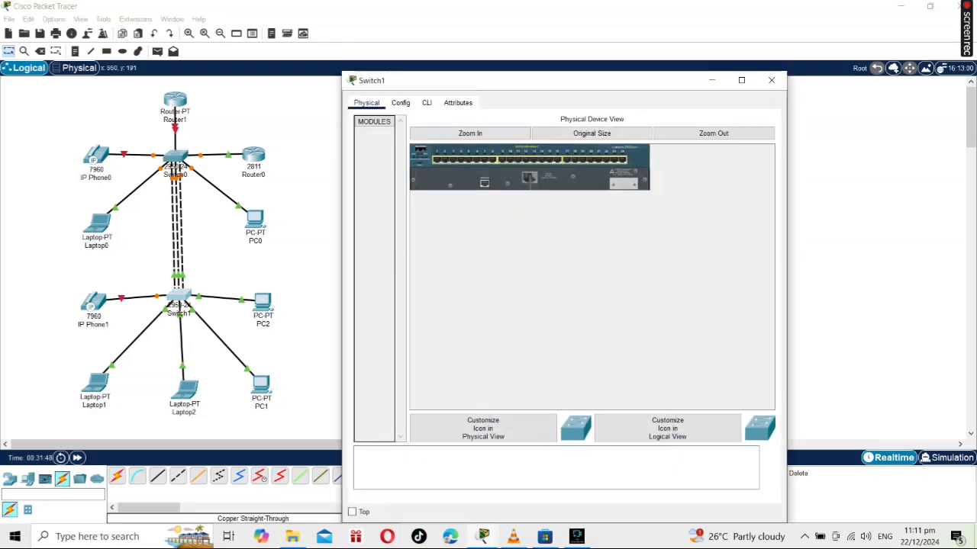
left_click(427, 102)
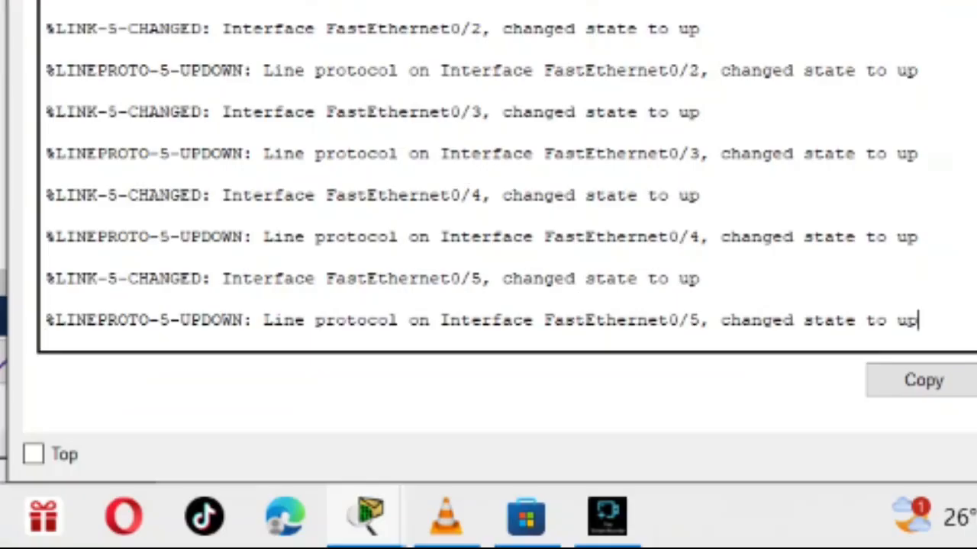
key("Return")
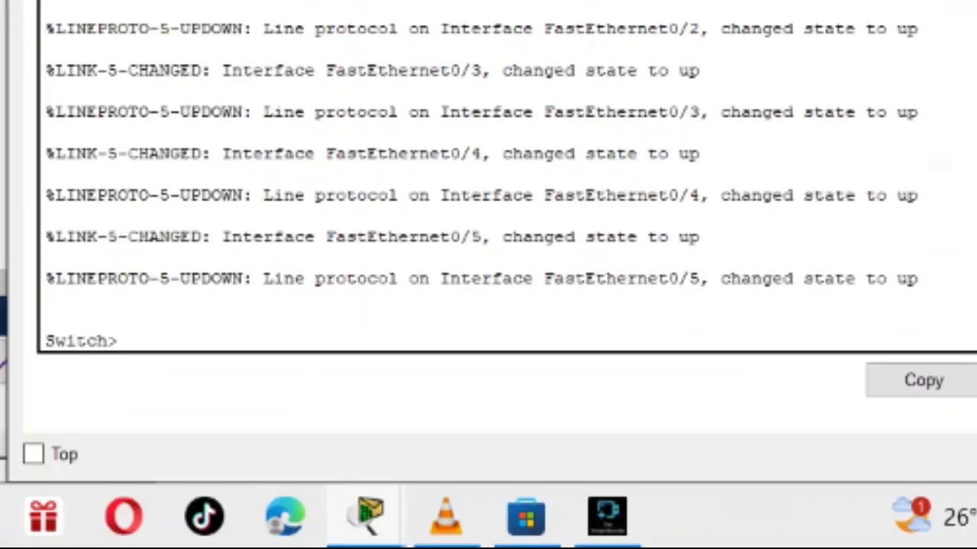
type("en")
key("Return")
type("con")
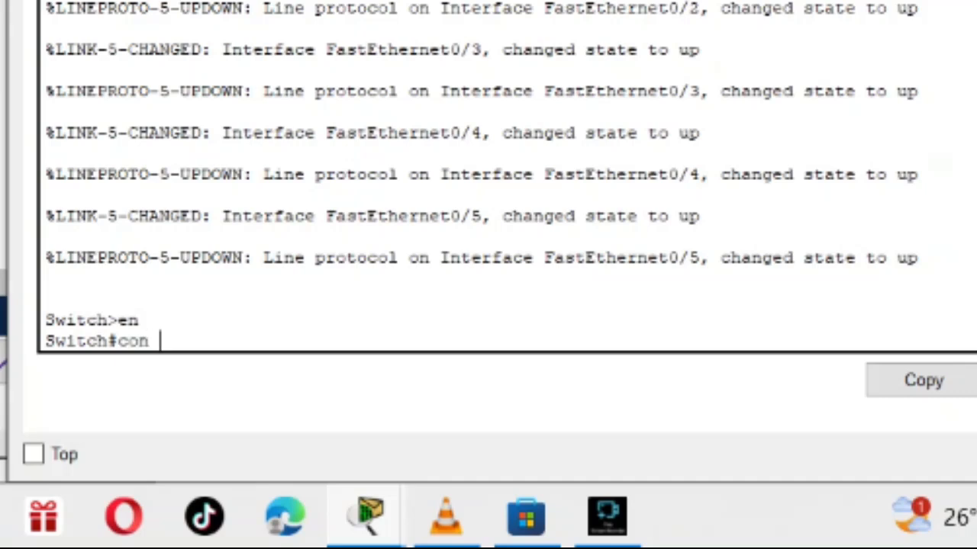
type("f t")
key("Return")
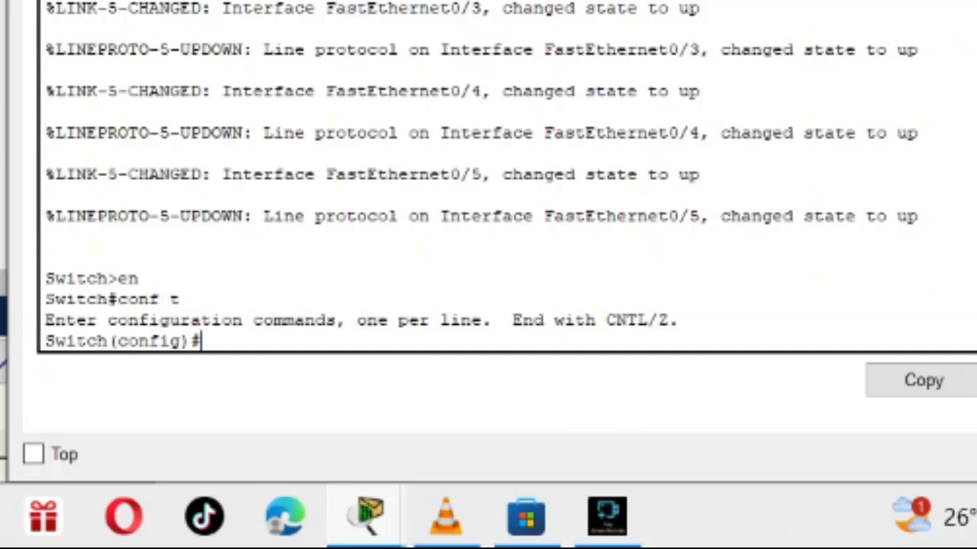
Select ports f0/1-24 on Switch1 for configuration with the command int range f0/1-24.
type("int ra")
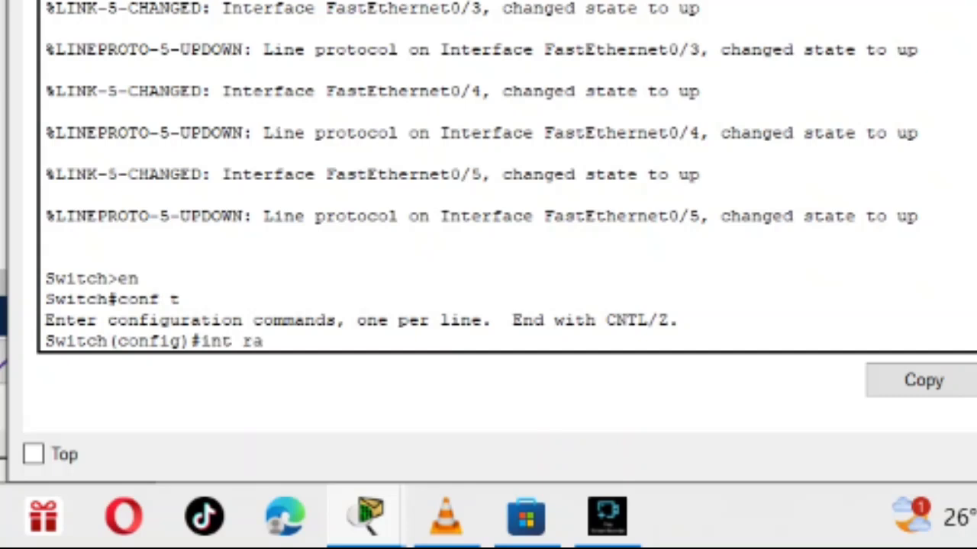
type("nge f0")
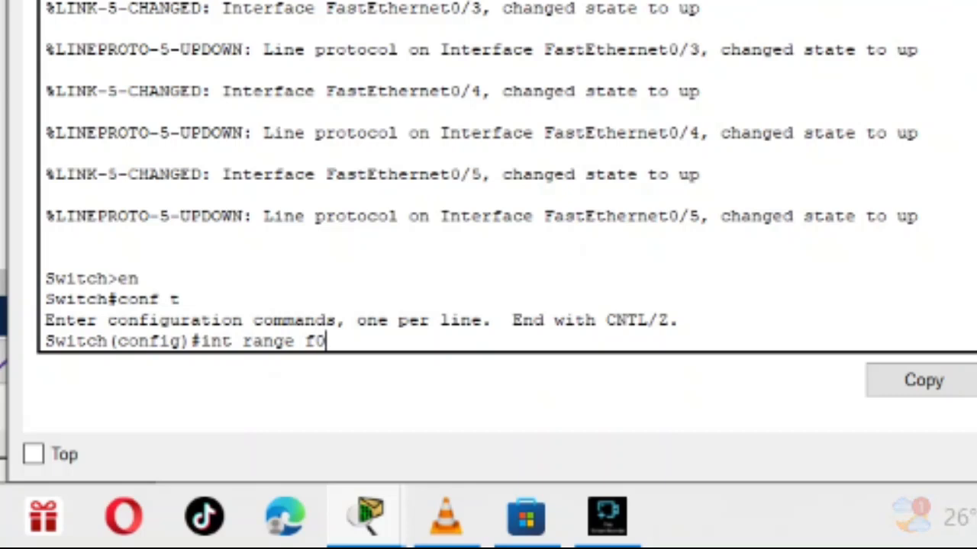
type("/1")
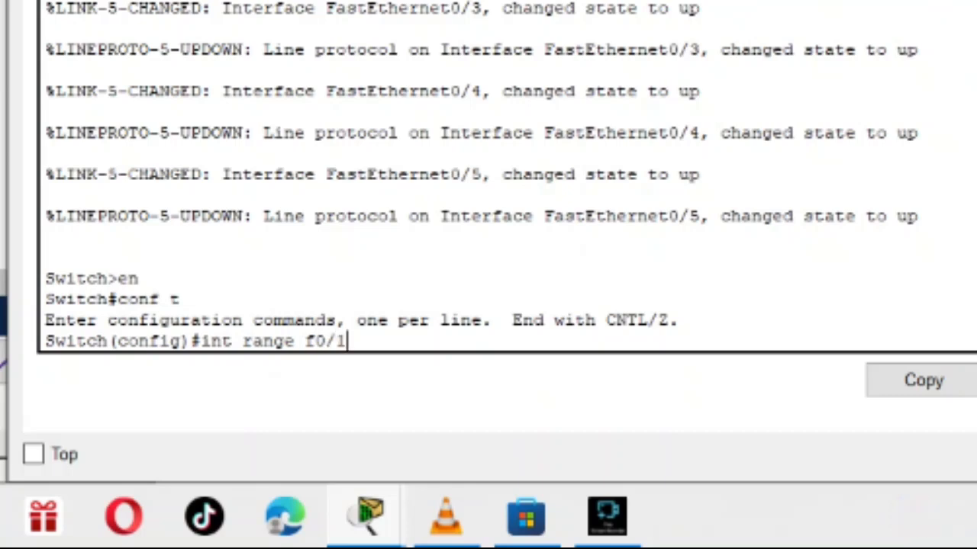
type("-24")
key("Return")
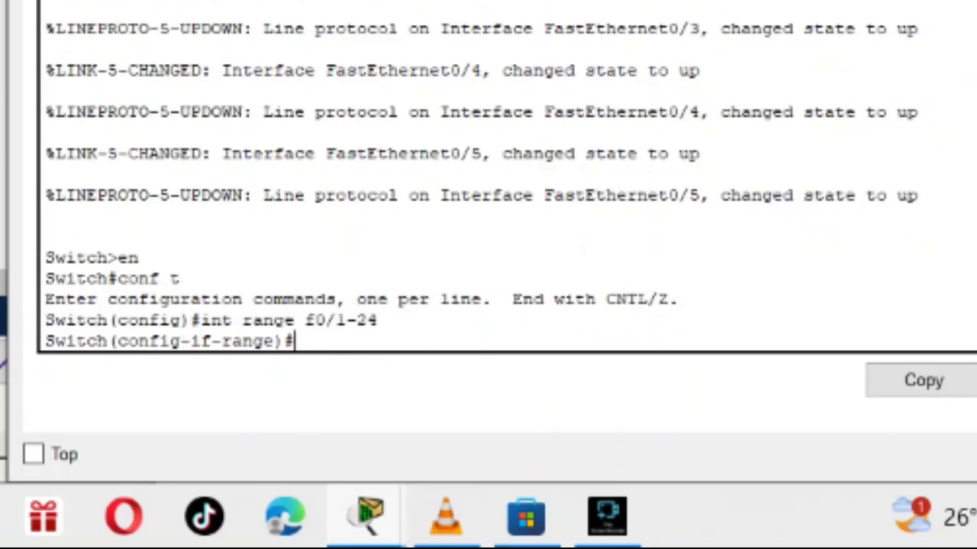
Set Switch1's selected port range to access mode with the command switch mode access.
type("switch ")
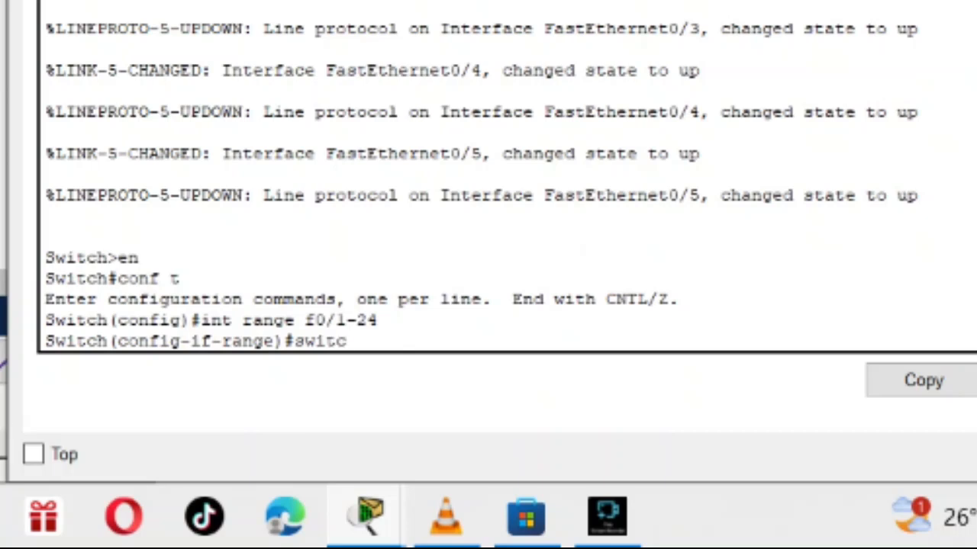
type("mode")
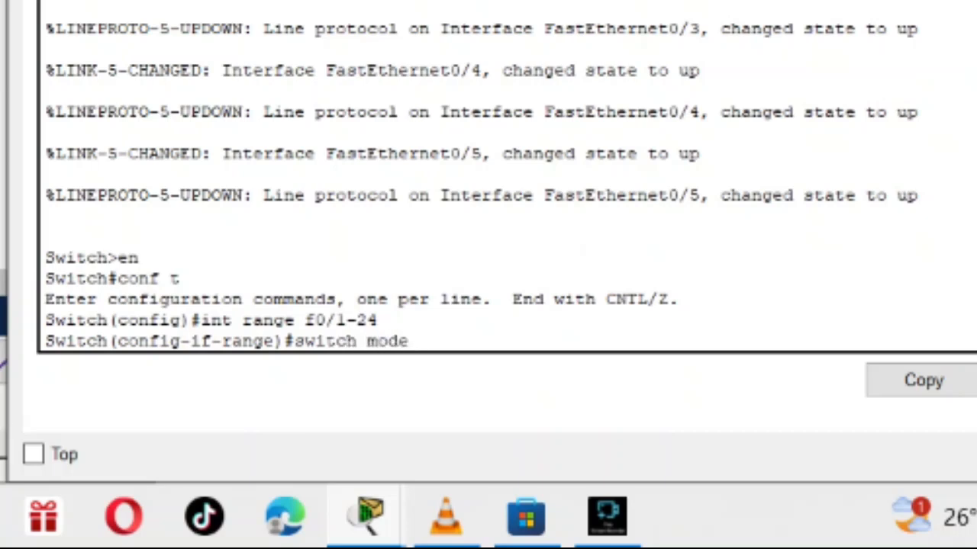
type(" access")
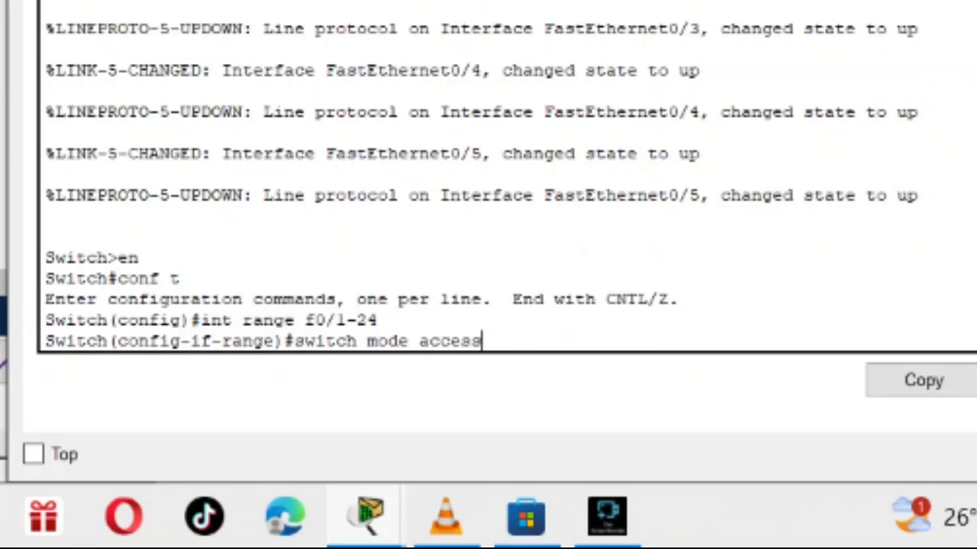
key("Return")
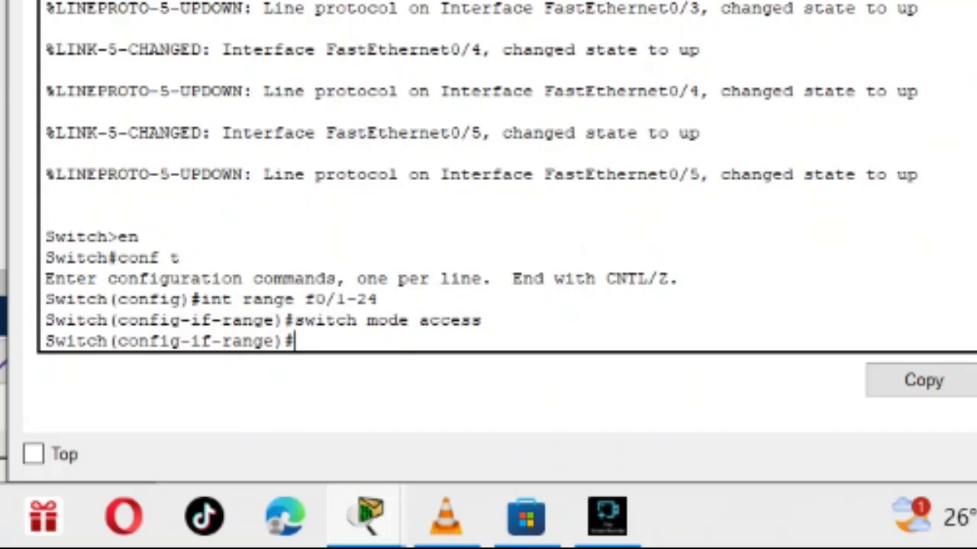
Assign voice VLAN 1 to Switch1's selected port range with the command switchport voice vlan 1 and close the switch's window.
type("switch")
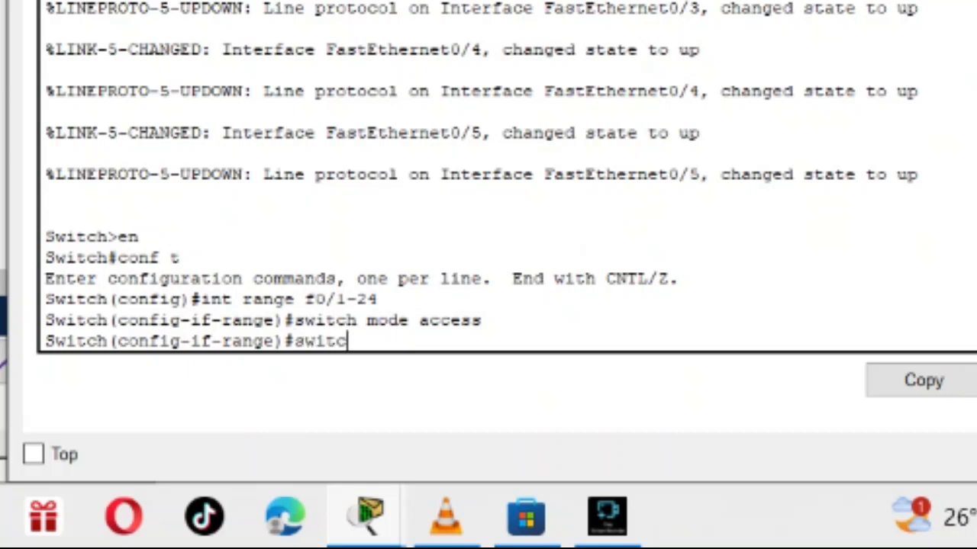
type("port ")
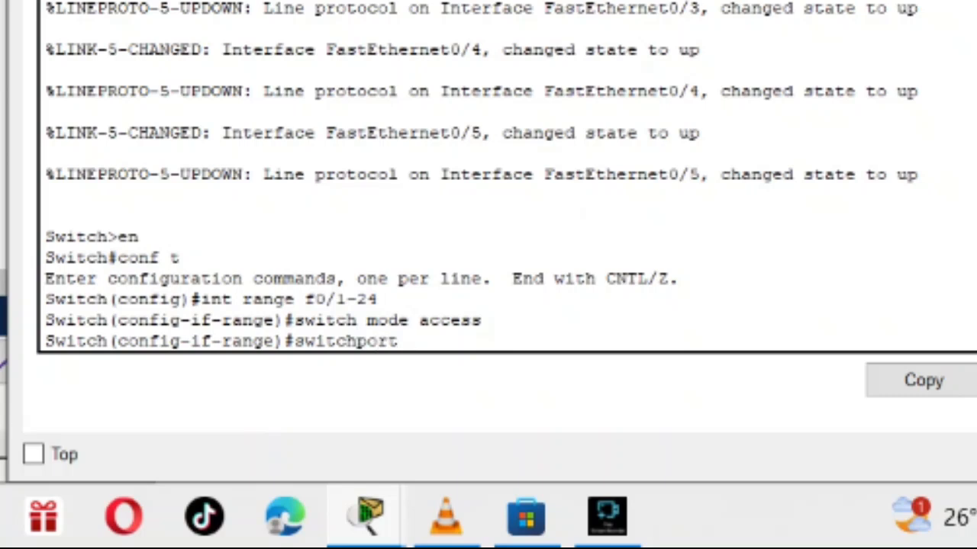
type("voice vlan")
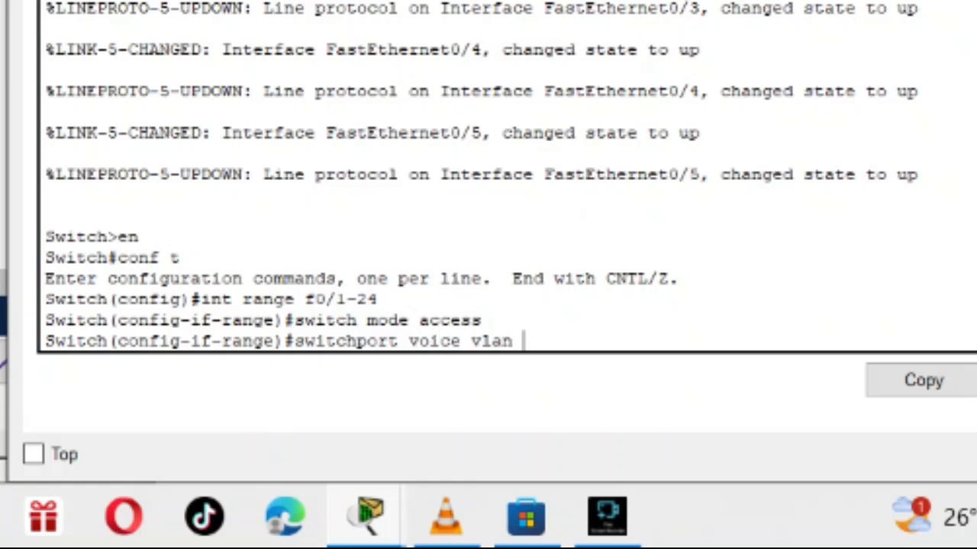
type(" 1")
key("Return")
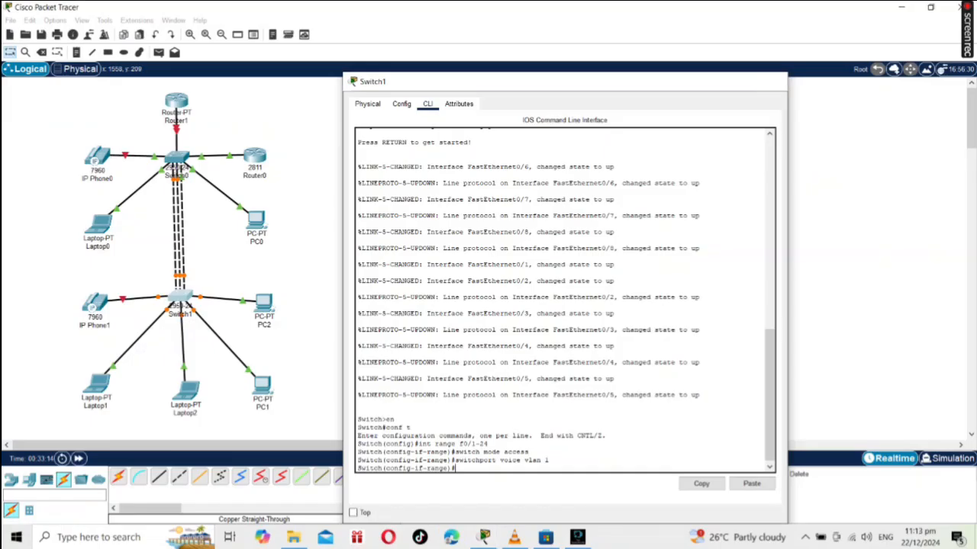
left_click(772, 81)
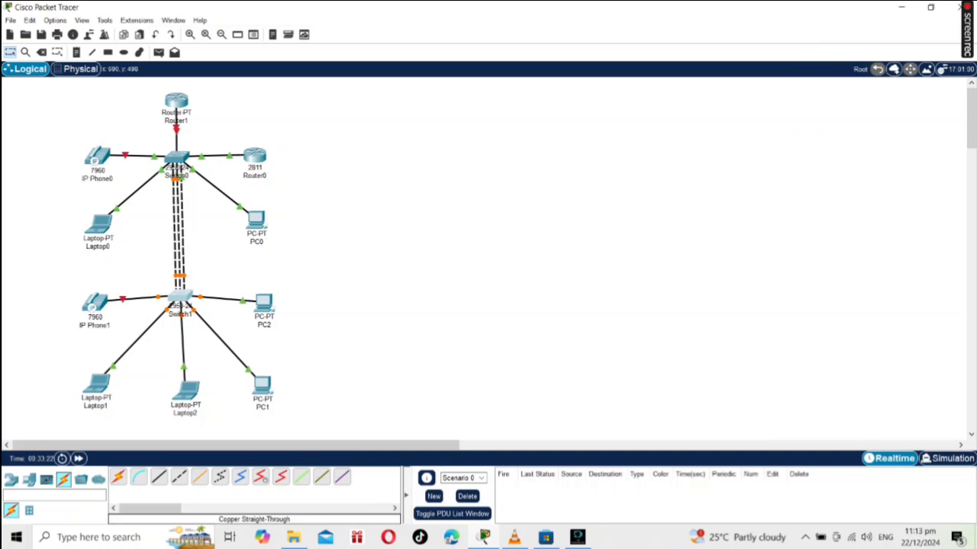
Power both IP Phone0 and IP Phone1 by connecting the VoIP power adapter to each phone, closing each device window.
left_click(96, 156)
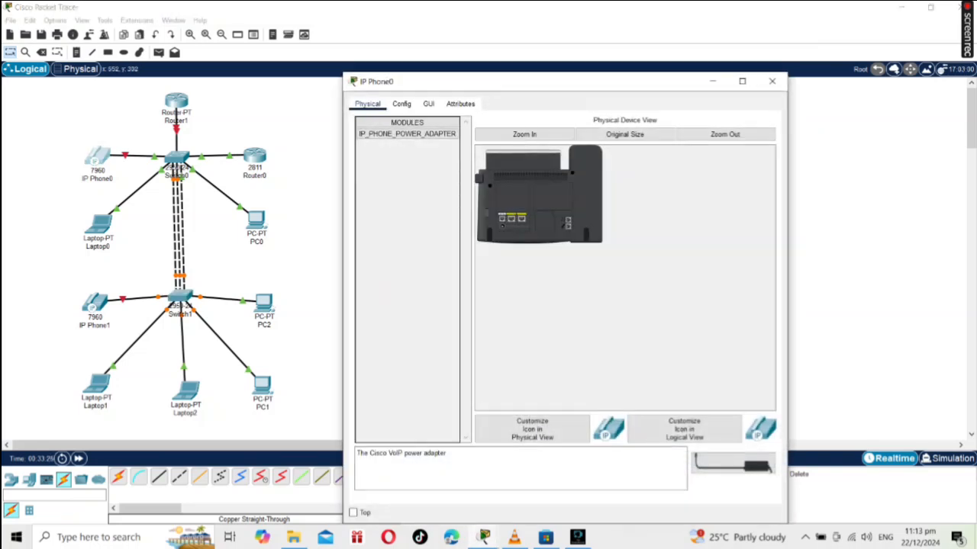
left_click_drag(732, 463, 591, 233)
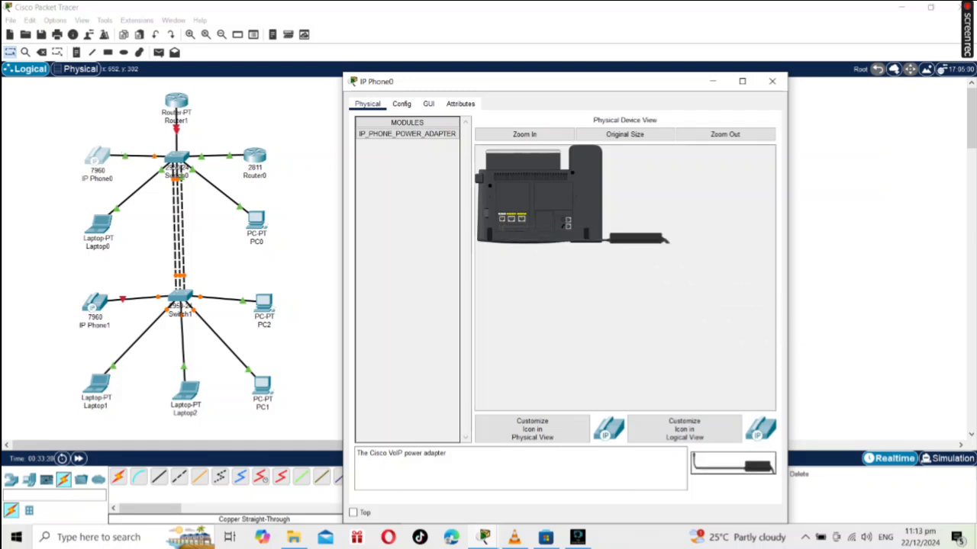
left_click(772, 81)
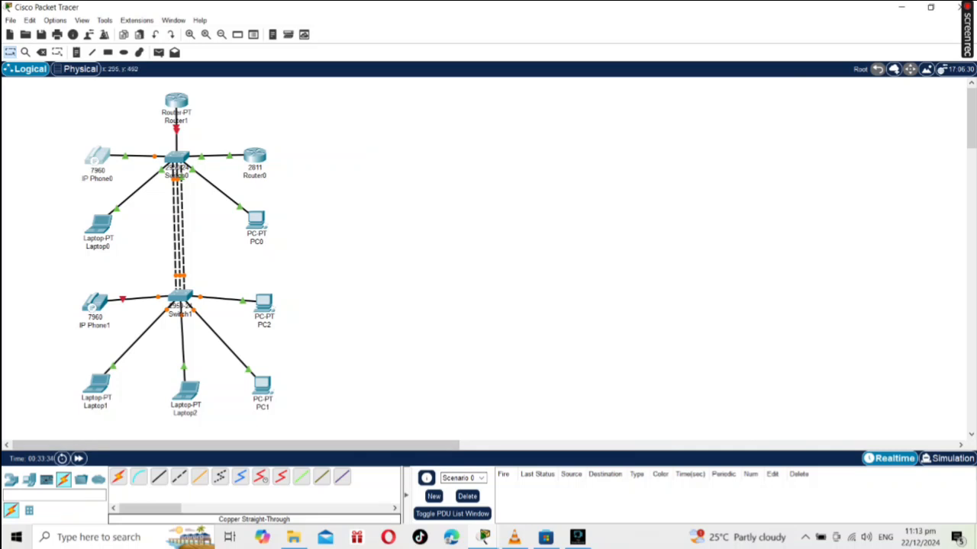
left_click(95, 303)
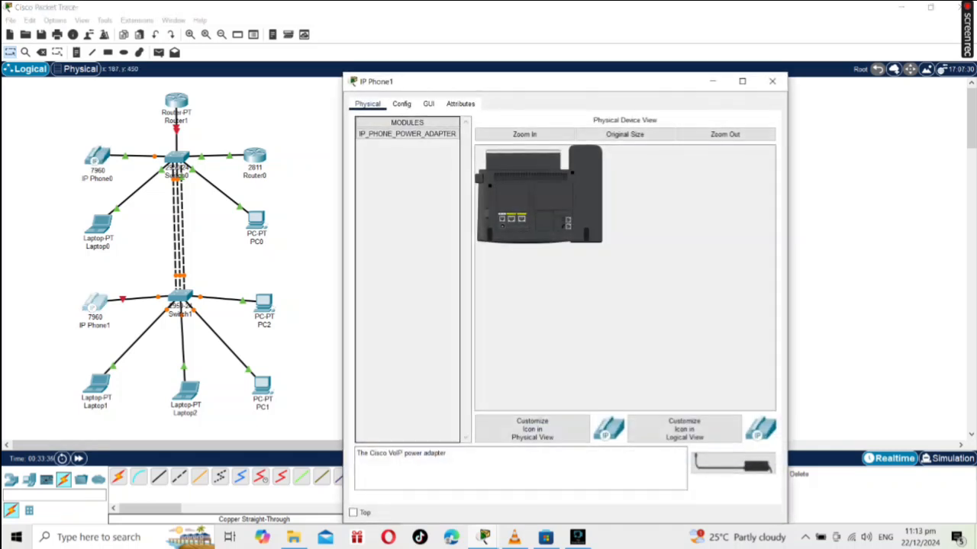
left_click_drag(733, 464, 501, 228)
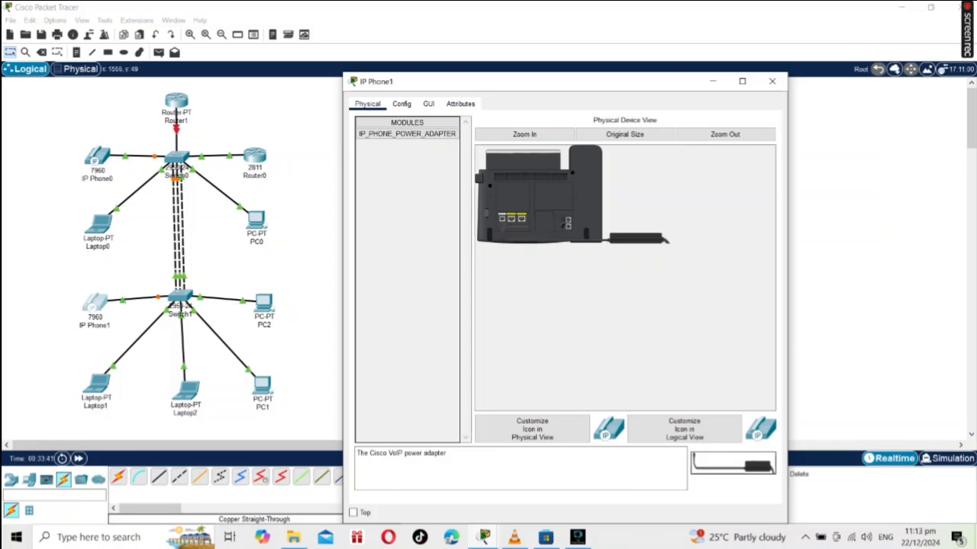
left_click(772, 81)
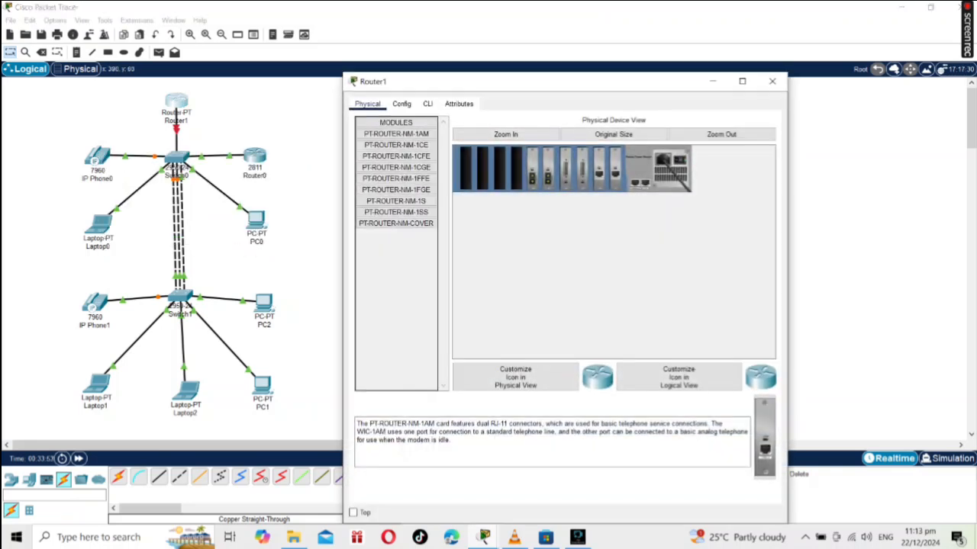
Open Router1's command line and answer no to the initial configuration dialog.
left_click(428, 104)
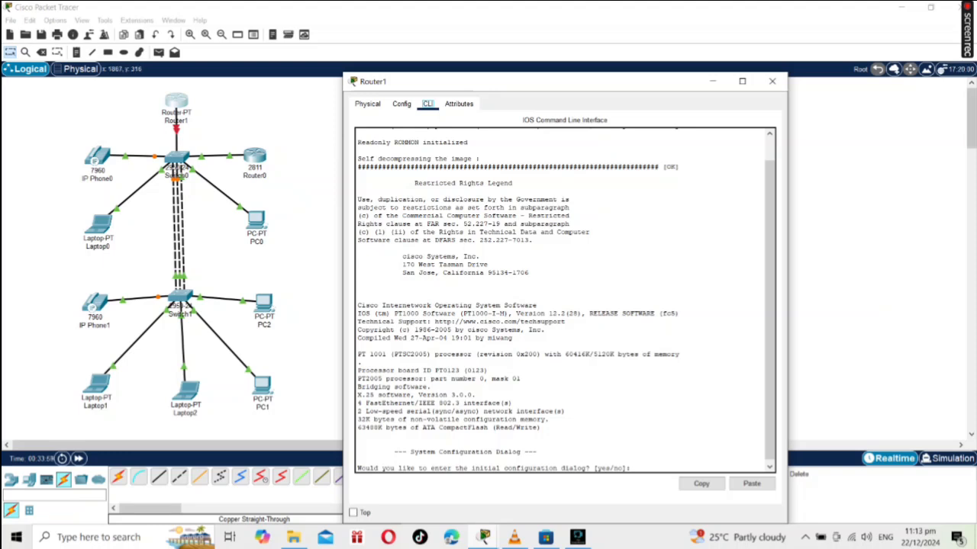
left_click(358, 460)
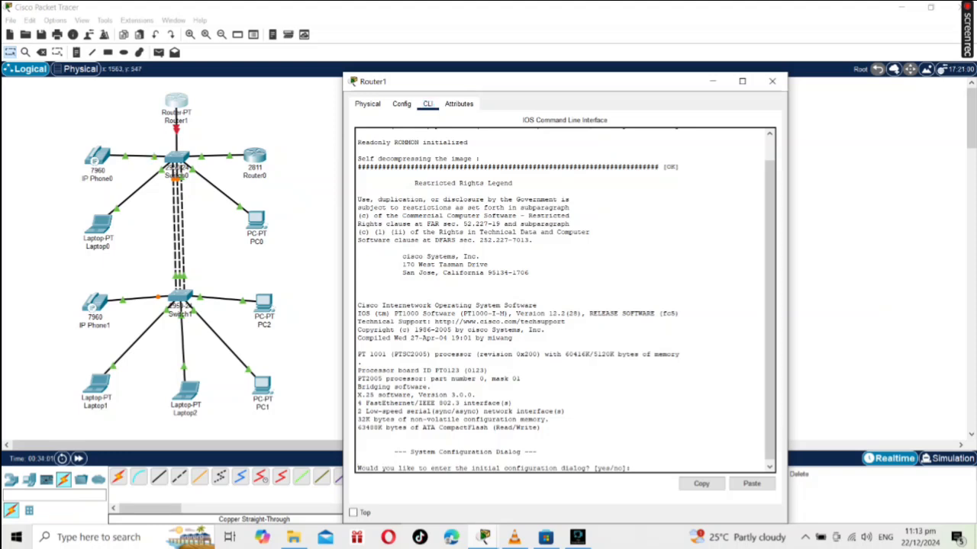
type("no")
key("Return")
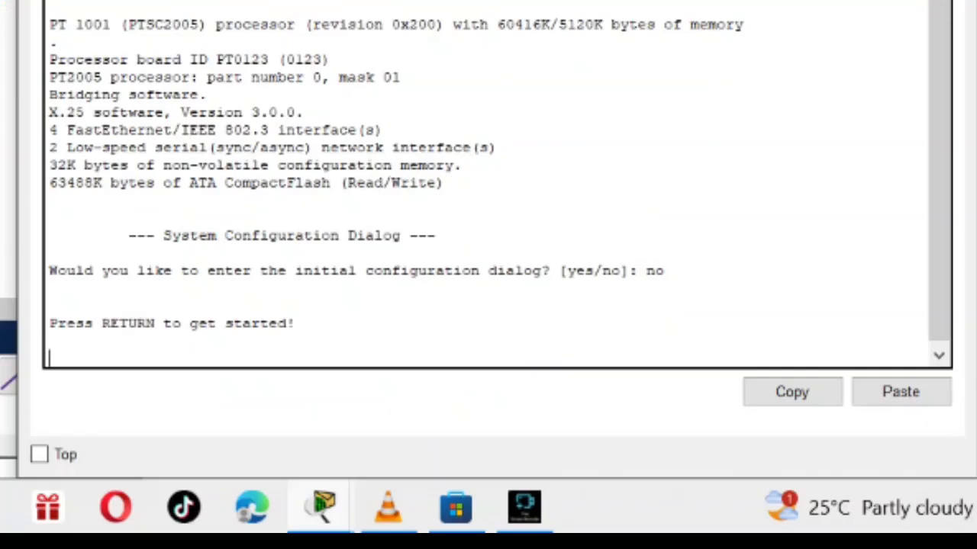
Start Router1's command session and enter global configuration mode with the commands en and conf t.
key("Return")
type("en")
key("Return")
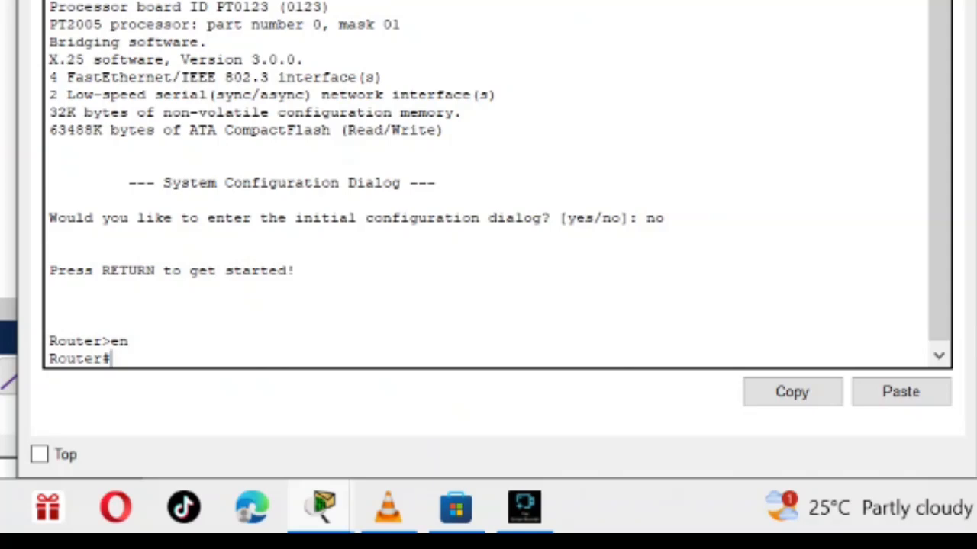
type("conf t")
key("Return")
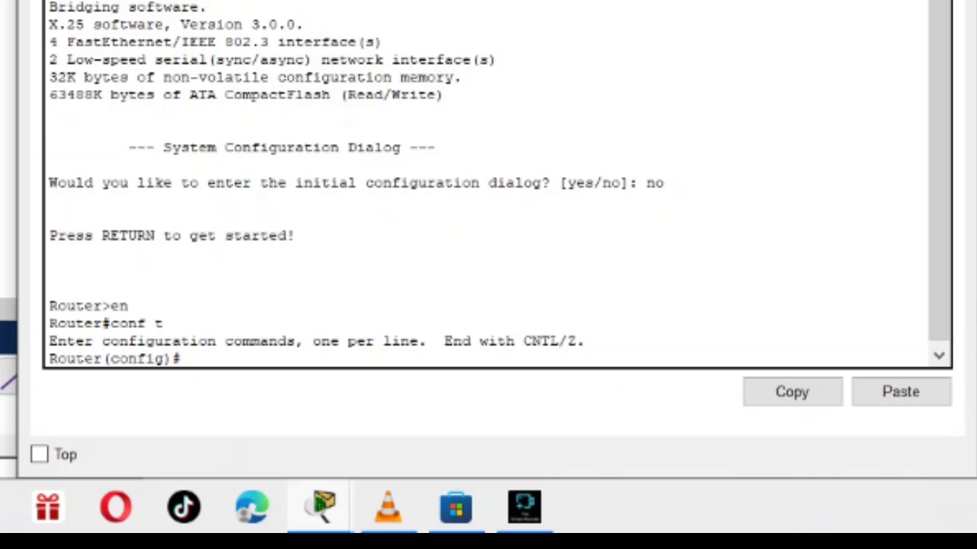
Set Router1's hostname with the command host RouterJeff.
type("ho")
type("dt")
key("BackSpace")
key("BackSpace")
type("st ")
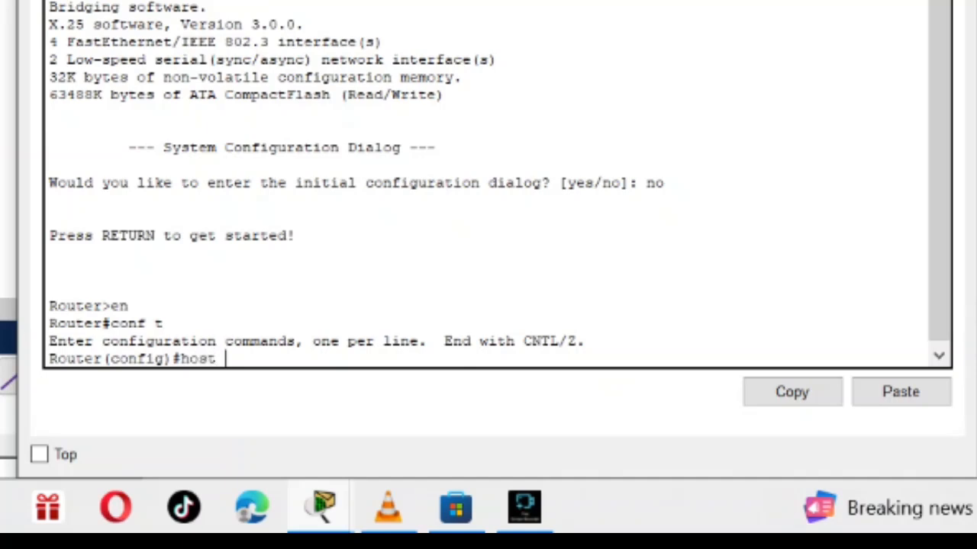
type("Router")
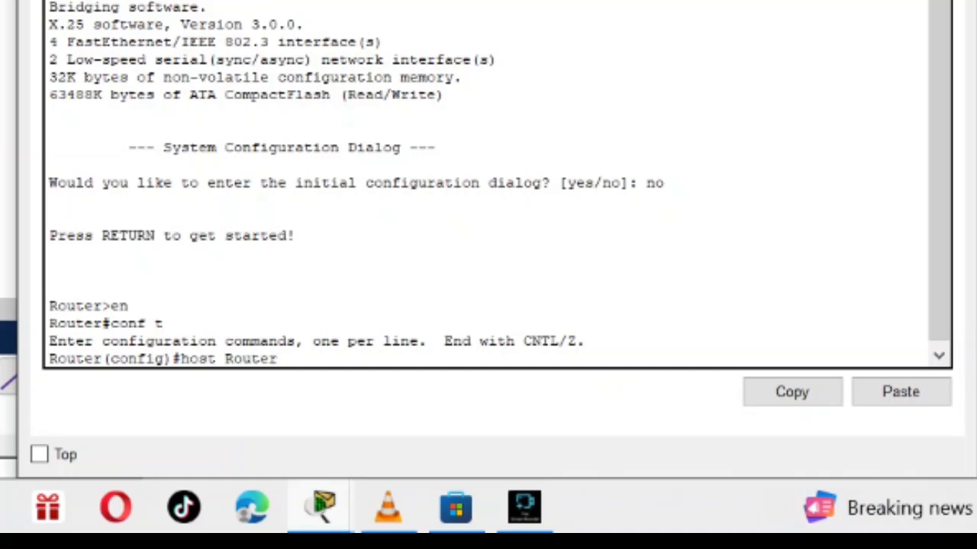
type("Jeff")
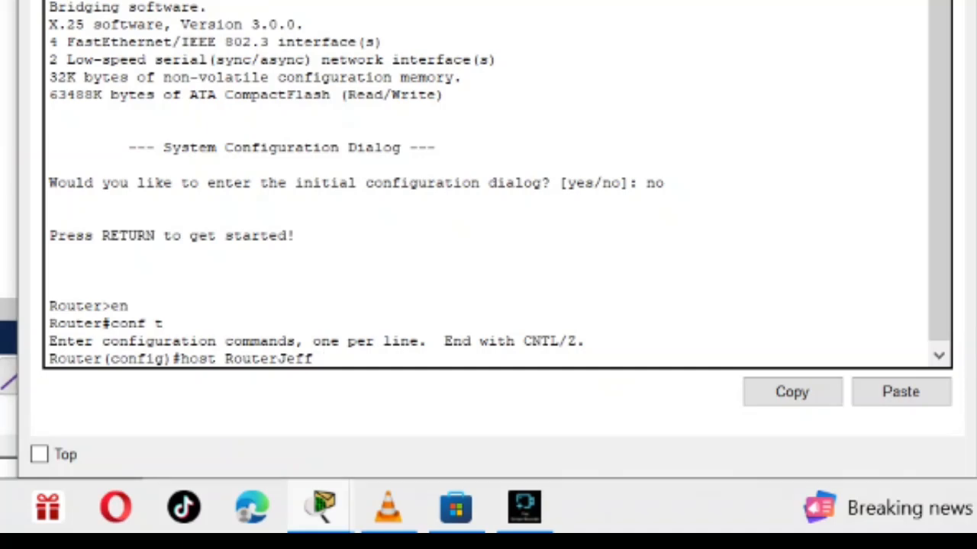
key("super")
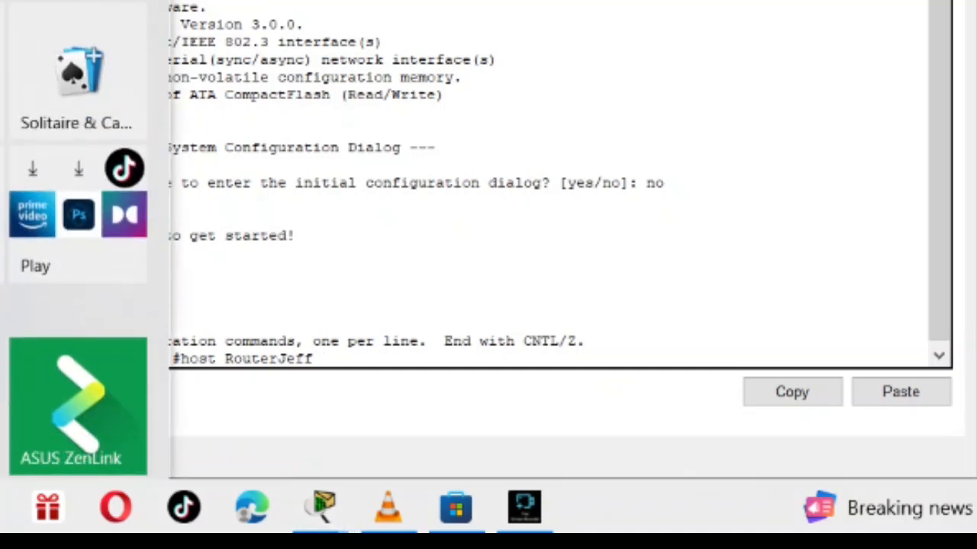
key("super")
type("7")
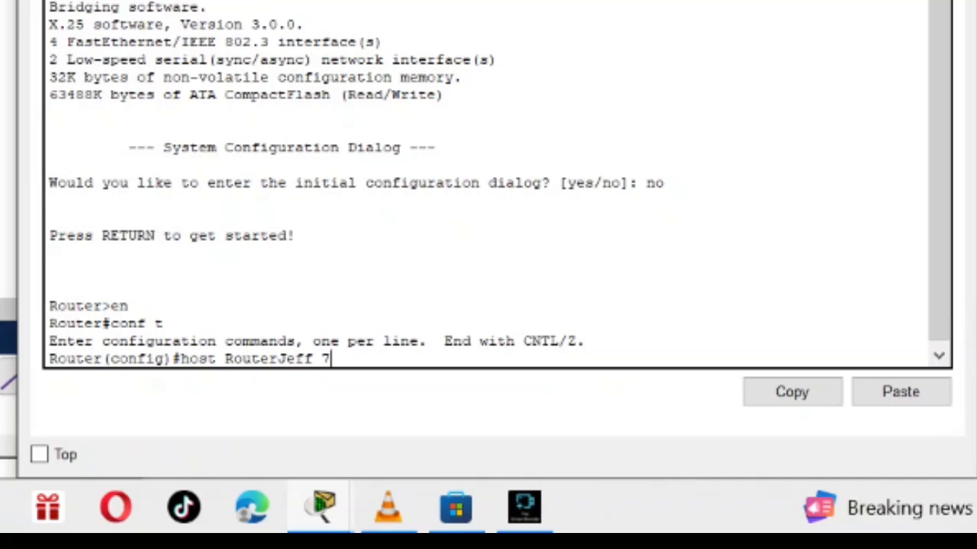
key("BackSpace")
key("Return")
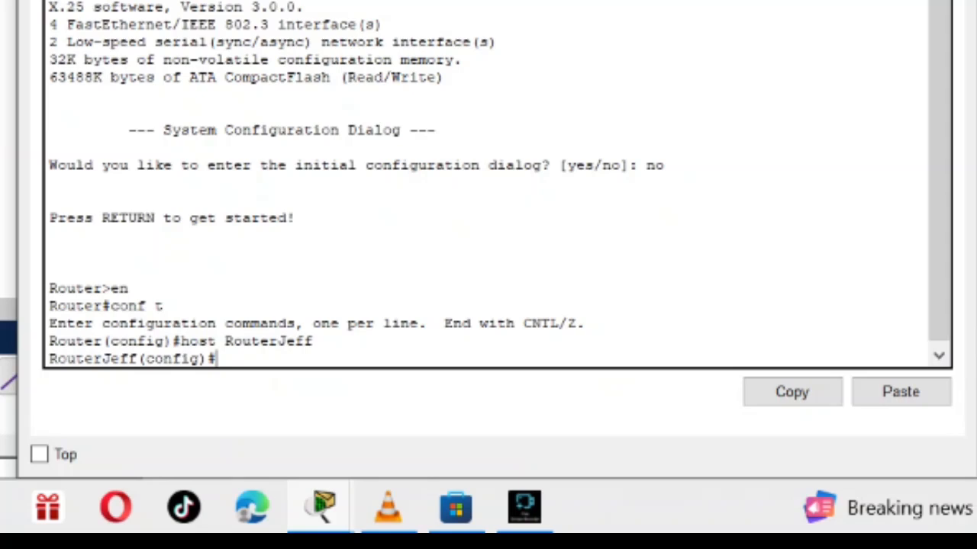
Enter interface configuration for Router1's FastEthernet0/0 with the command int f0/0.
type("int f0/0")
key("Return")
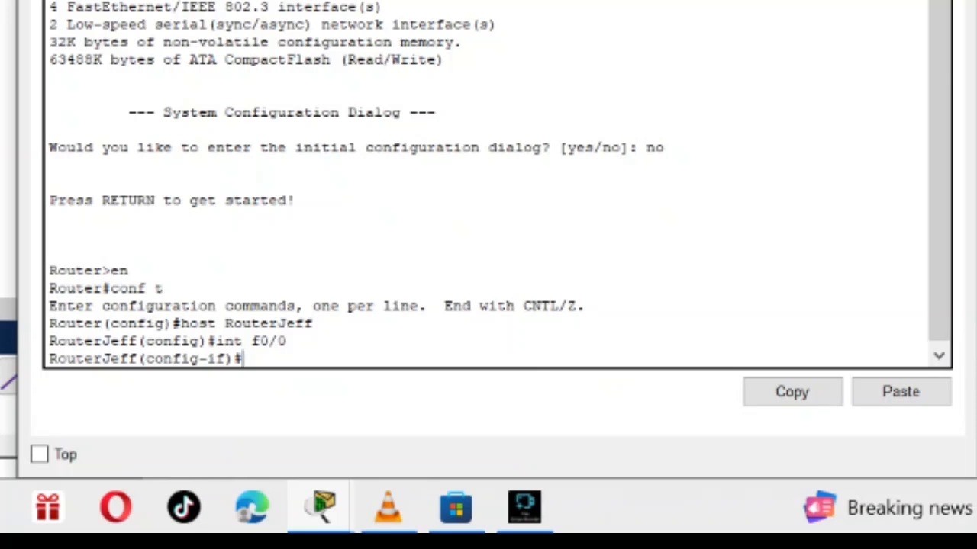
Assign interface f0/0 its address and subnet mask with the command ip address 192.168.1.1 255.255.255.0.
type("ip address")
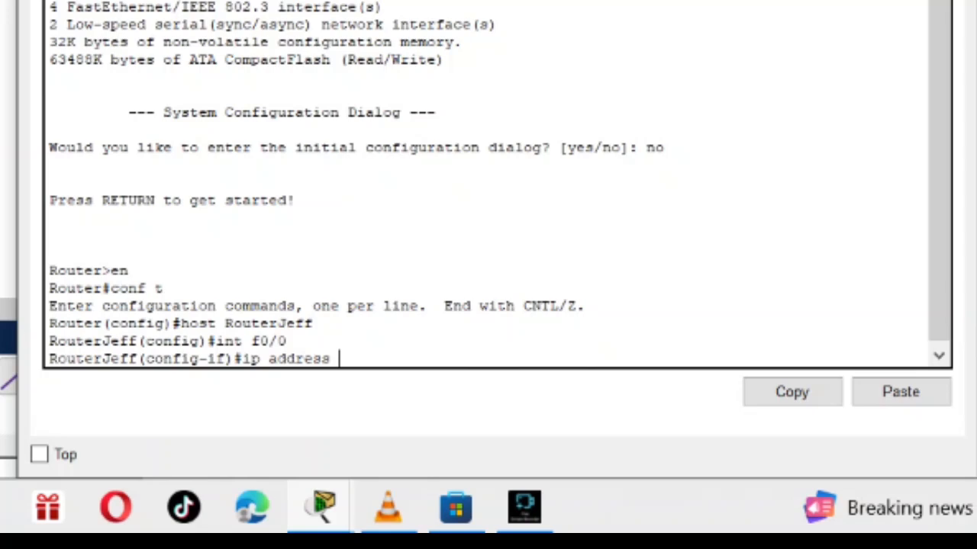
type("192.169")
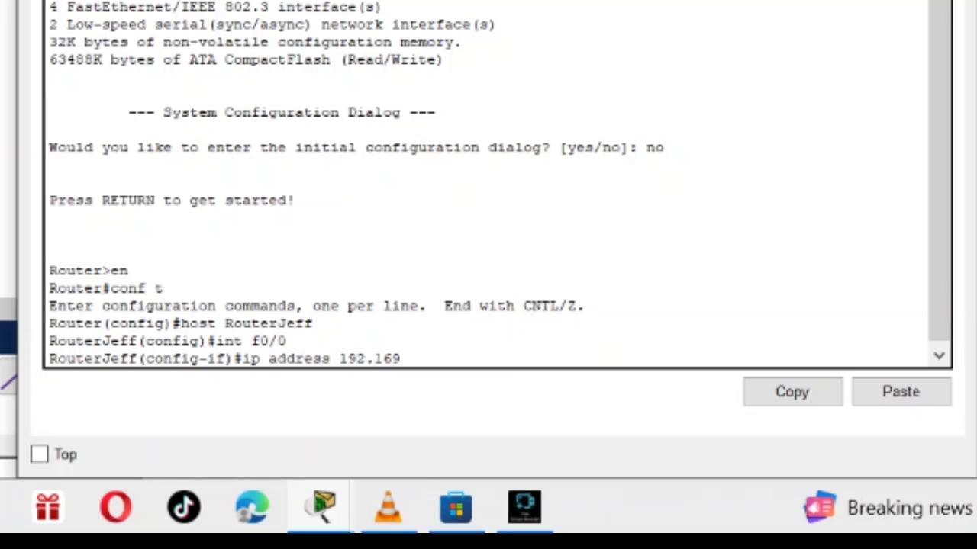
key("BackSpace")
type("8.1.1.2")
key("BackSpace")
key("BackSpace")
type("192.1")
key("BackSpace")
type("55.155")
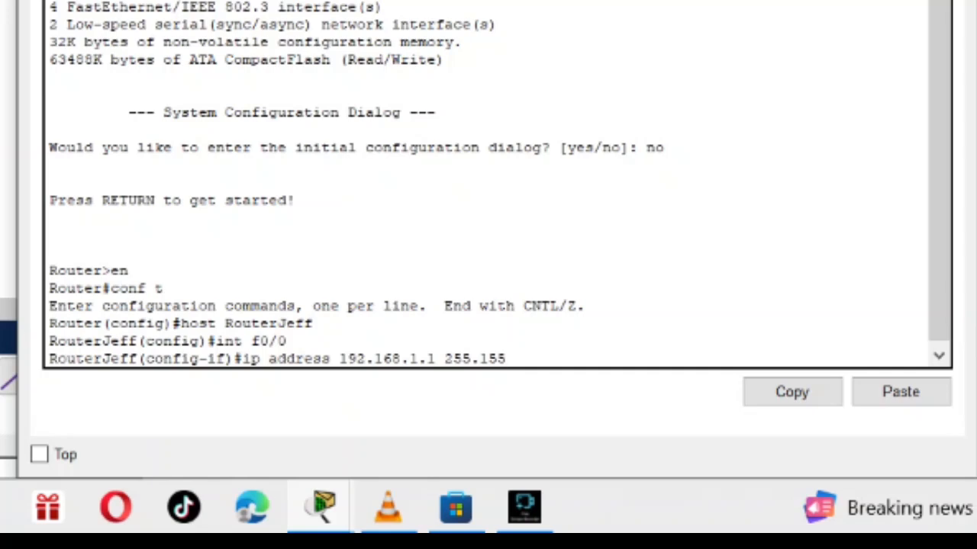
key("BackSpace")
key("BackSpace")
key("BackSpace")
type("255.255.0")
key("Return")
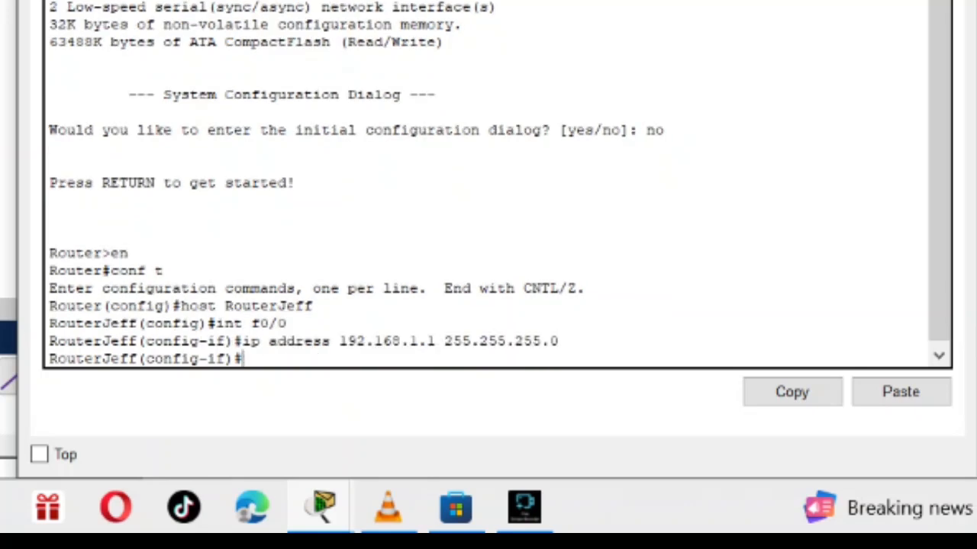
Enable Router1's FastEthernet0/0 with the command no shut and return to global configuration mode with exit.
type("no shut")
key("Return")
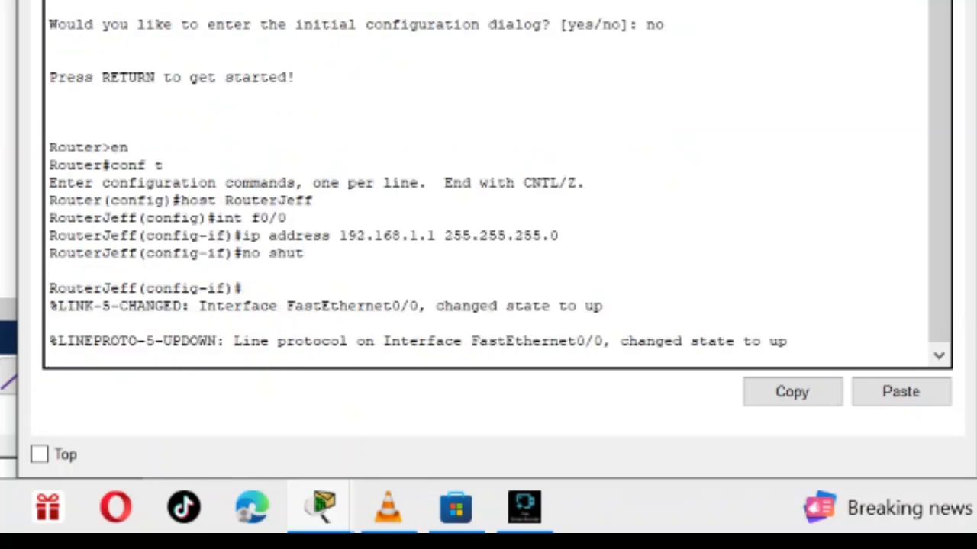
key("Return")
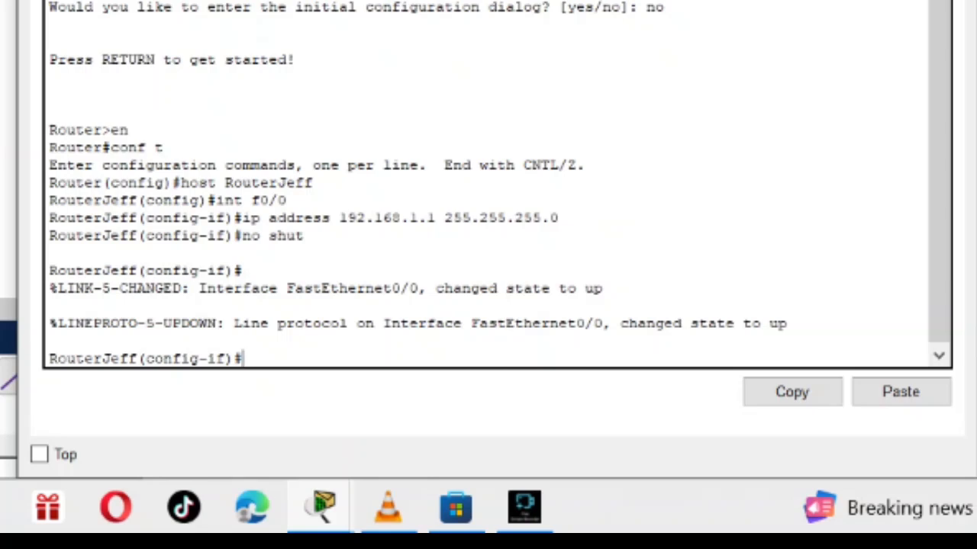
type("exit")
key("Return")
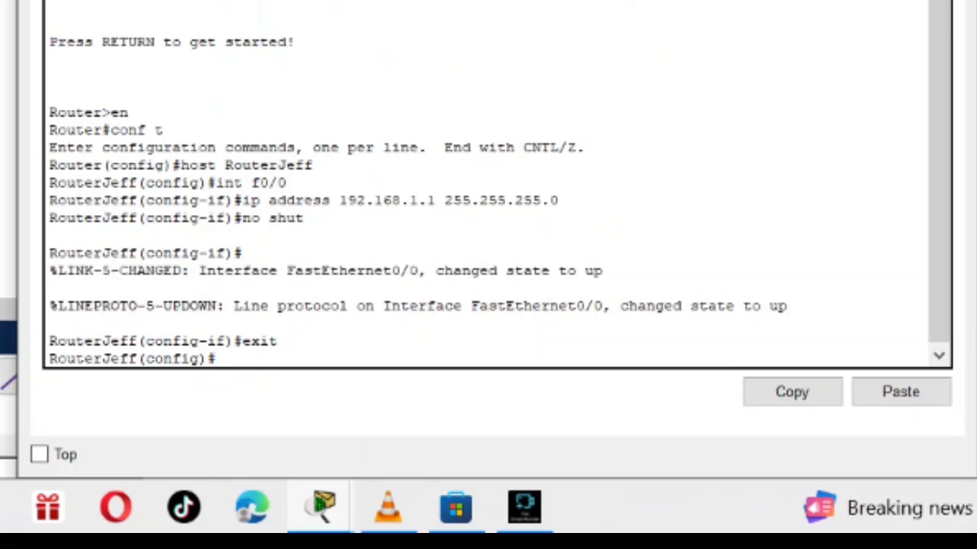
Create a DHCP pool named 100 on Router1 with the command ip dhcp pool 100.
type("ip dhcp ")
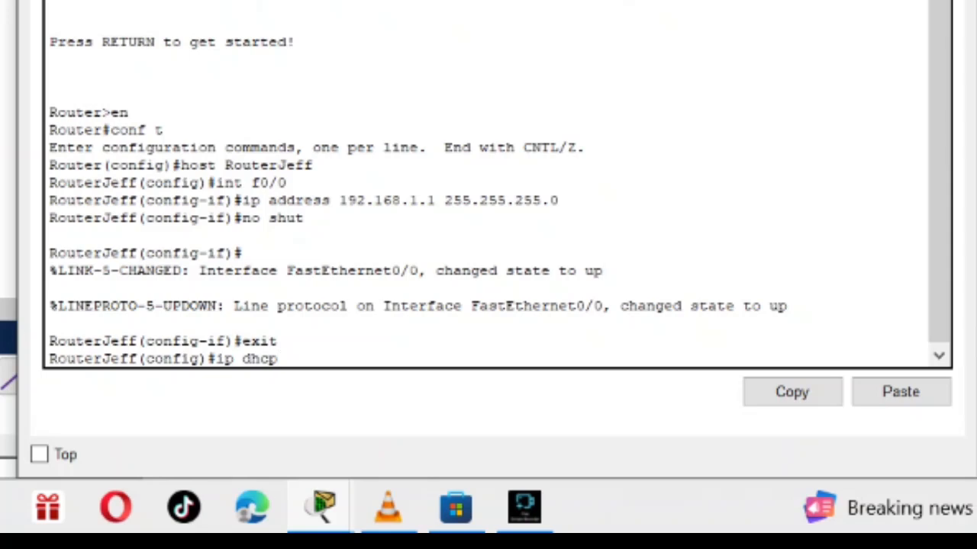
type("pool 100")
key("Return")
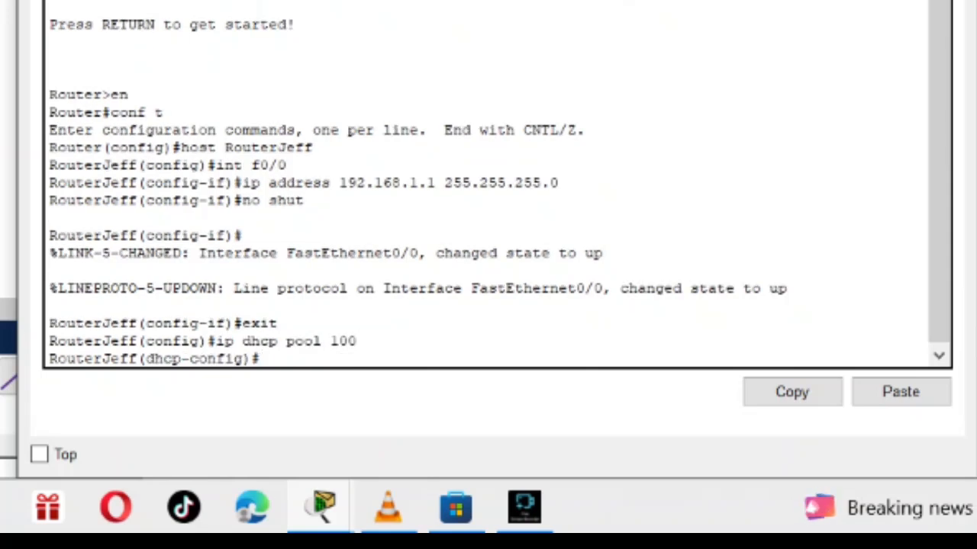
Define the DHCP pool's network and mask with the command net 192.168.1.1 255.255.255.0.
type("ne")
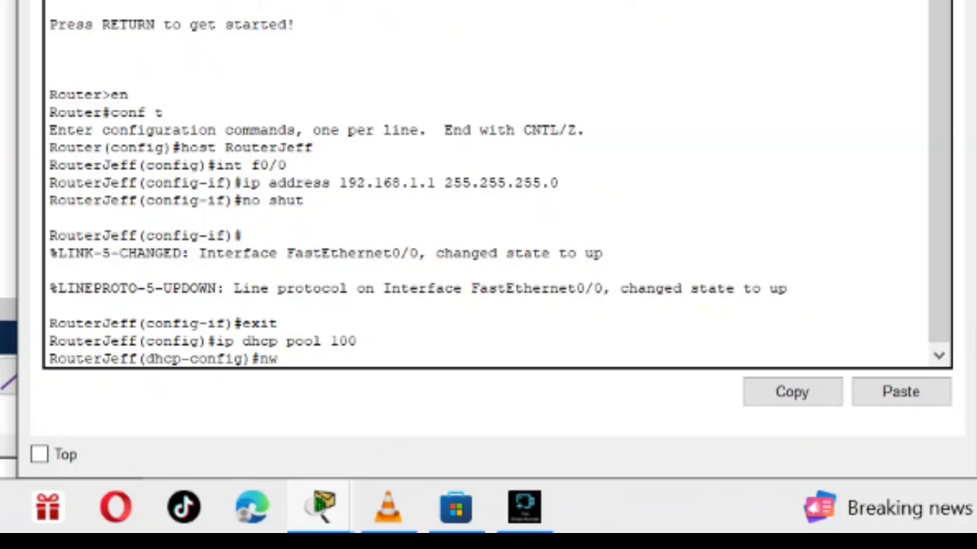
type("t 192.168.")
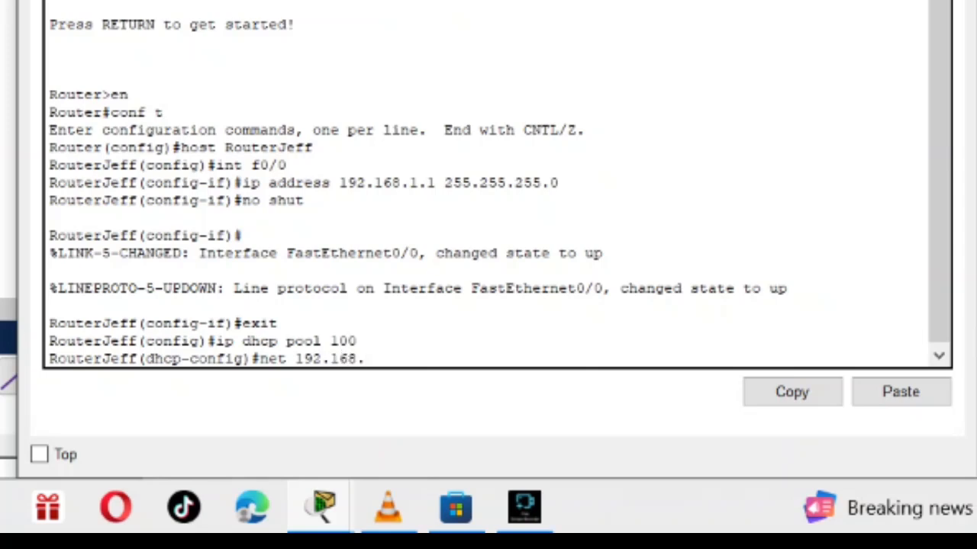
type("1.1 255.255")
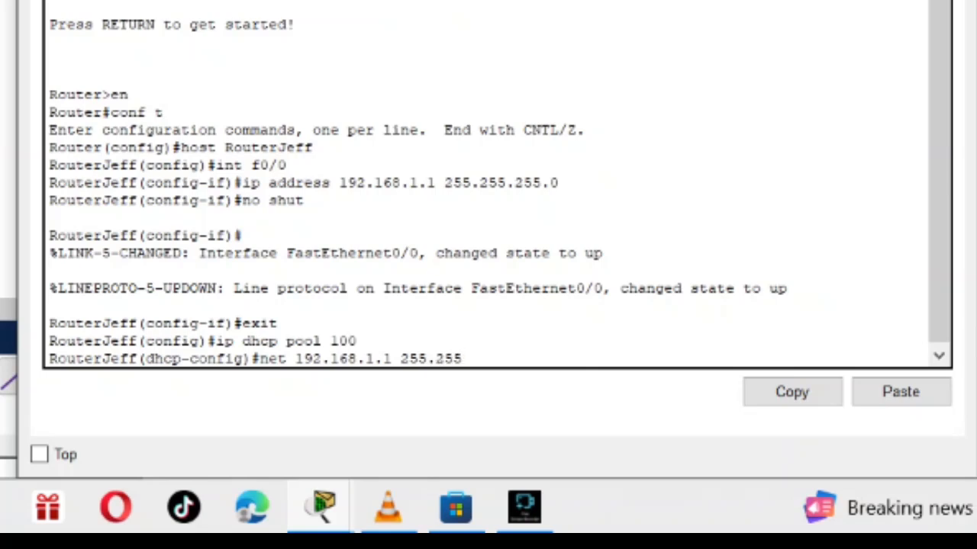
type(".")
key("BackSpace")
type(".255.0")
key("Return")
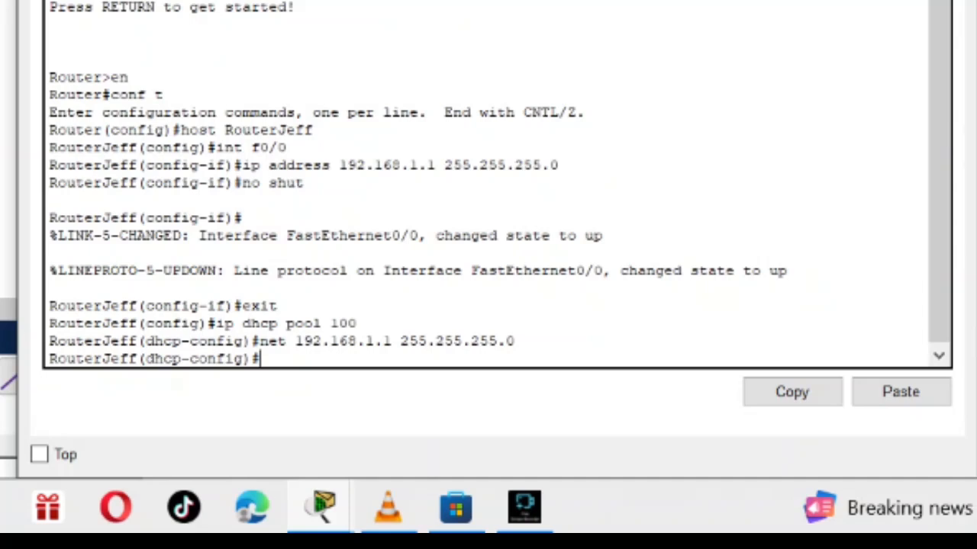
Set the DHCP pool's default router with the command default 102.168.1.1, then exit pool configuration and close Router1's window.
type("default")
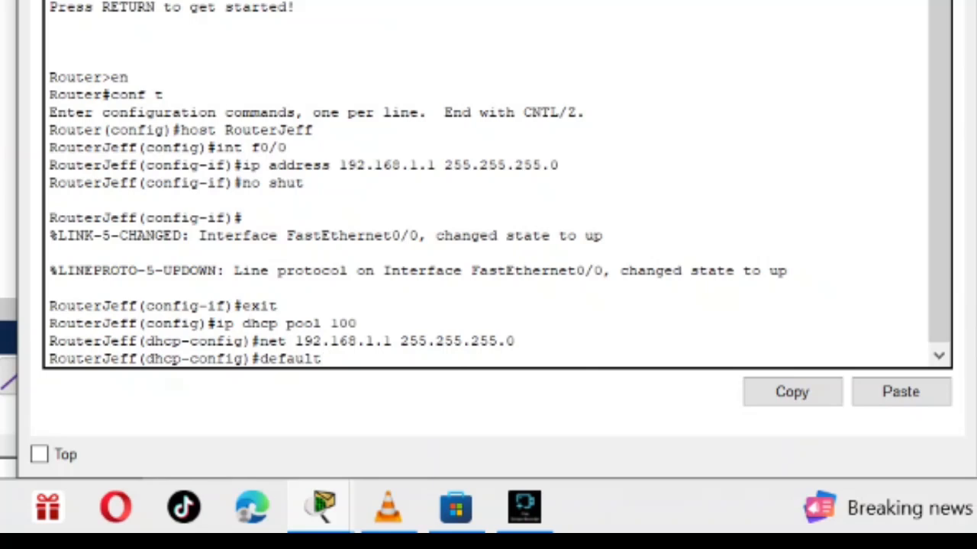
type("102.168")
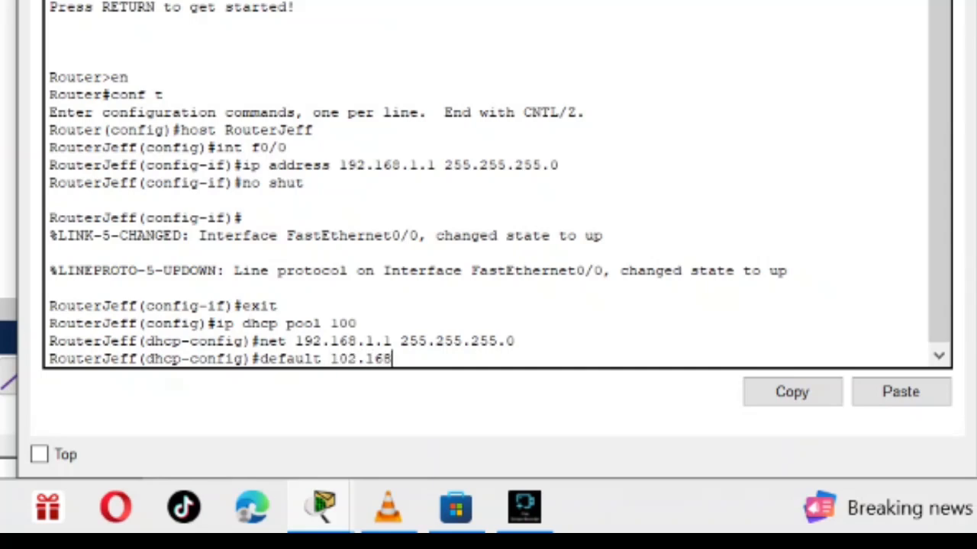
type(".1.1")
key("Return")
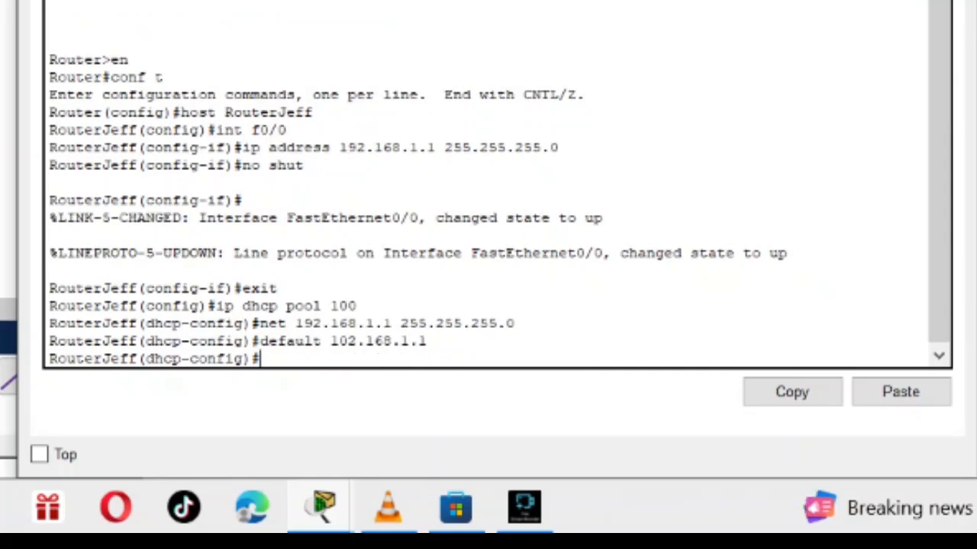
type("exit")
key("Return")
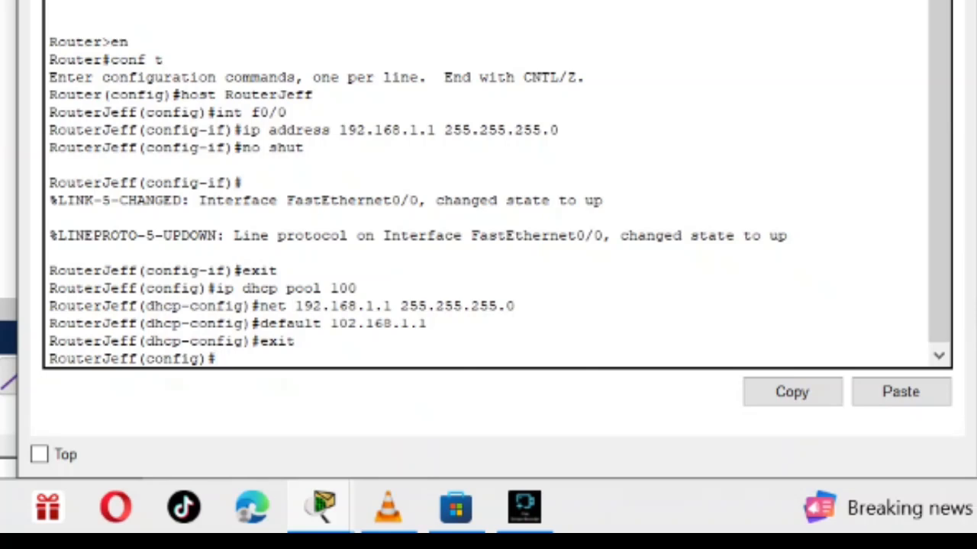
key("alt+F4")
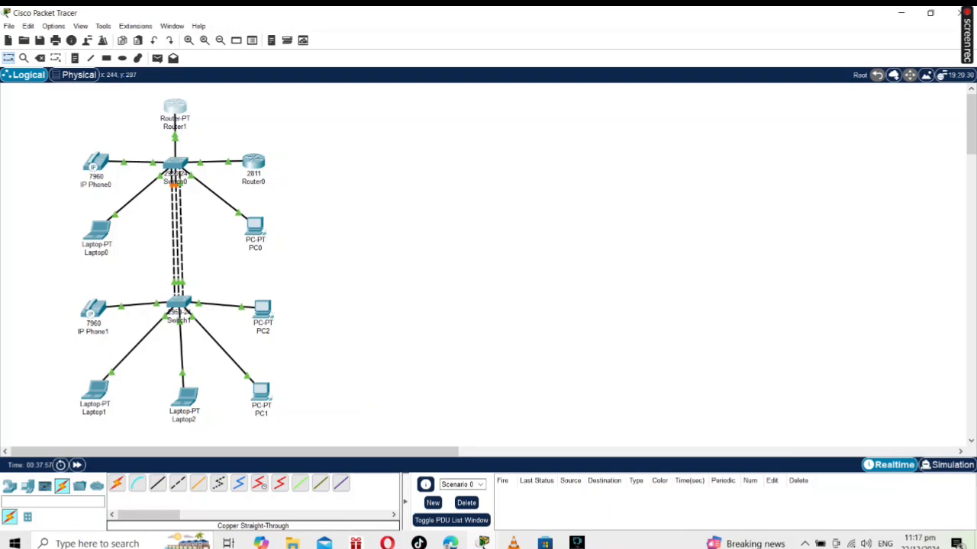
Assign Laptop0 the static IPv4 address 169.254.232.195 with subnet mask 255.255.0.0 and close its window.
left_click(97, 228)
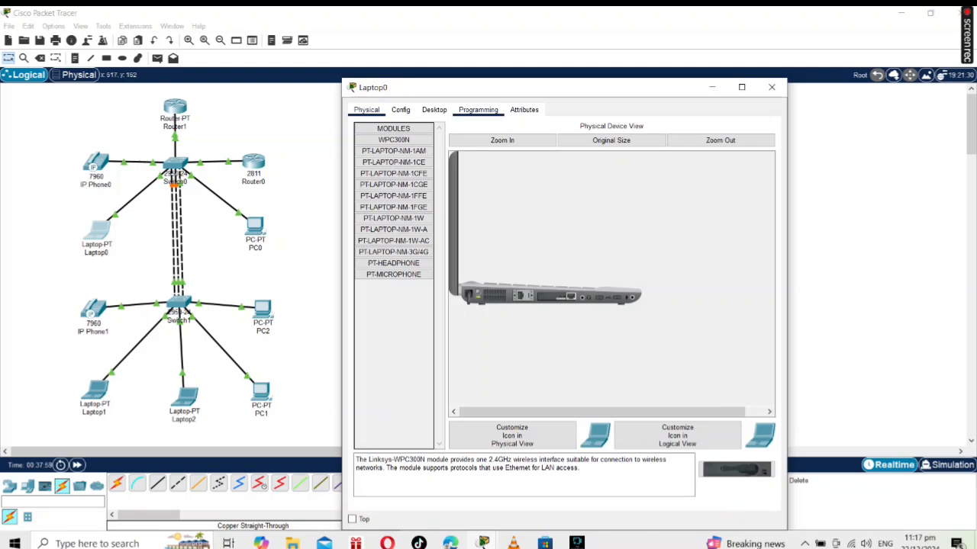
left_click(434, 110)
left_click(393, 151)
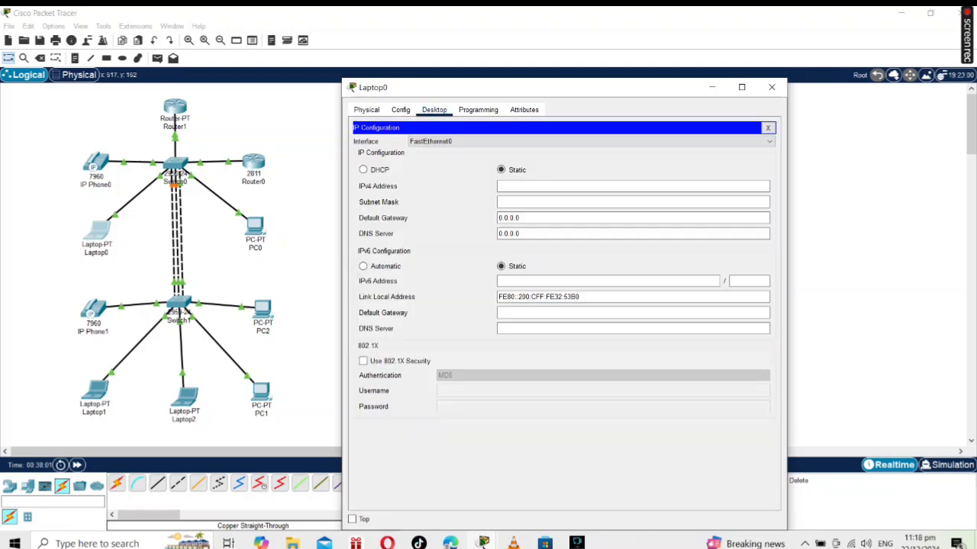
left_click(580, 186)
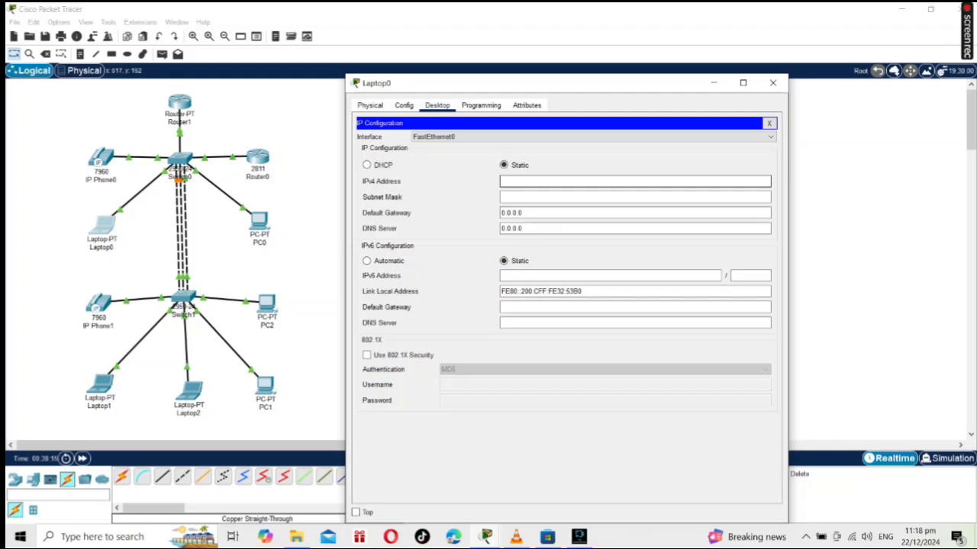
type("169.254")
type(".2")
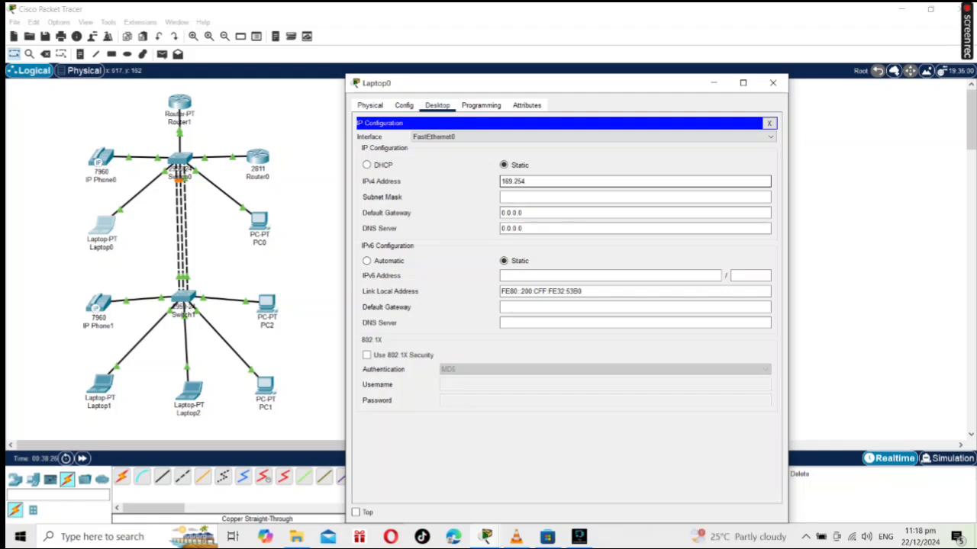
type("3")
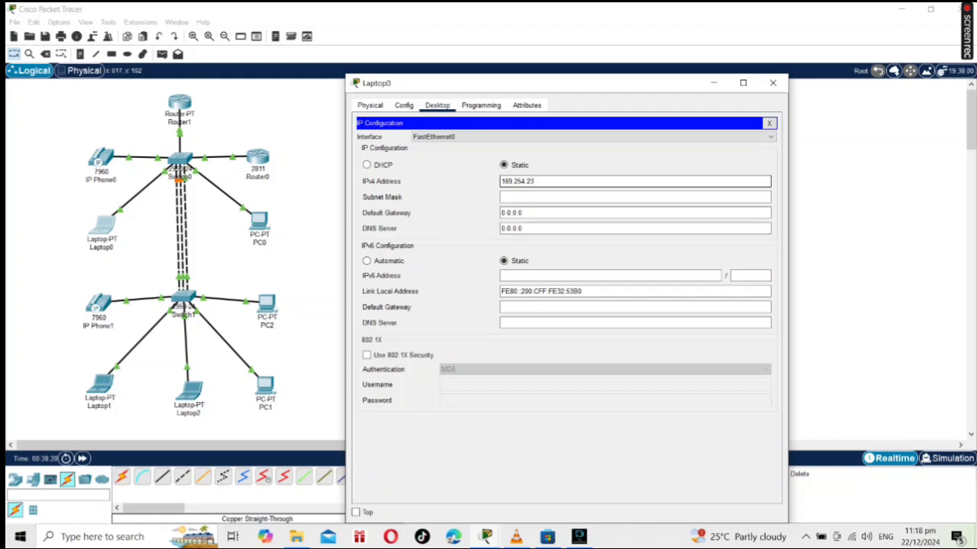
type("2.19")
key("Tab")
type("5")
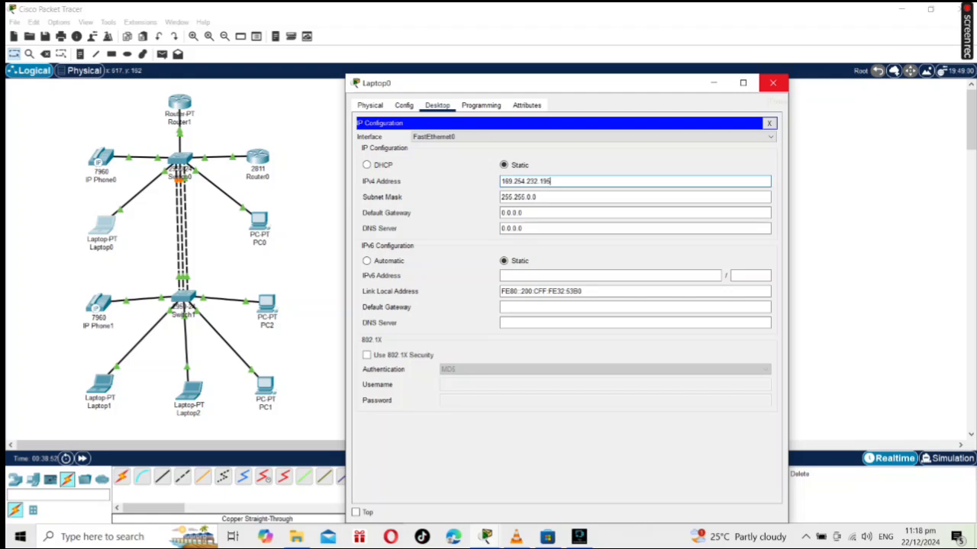
left_click(773, 82)
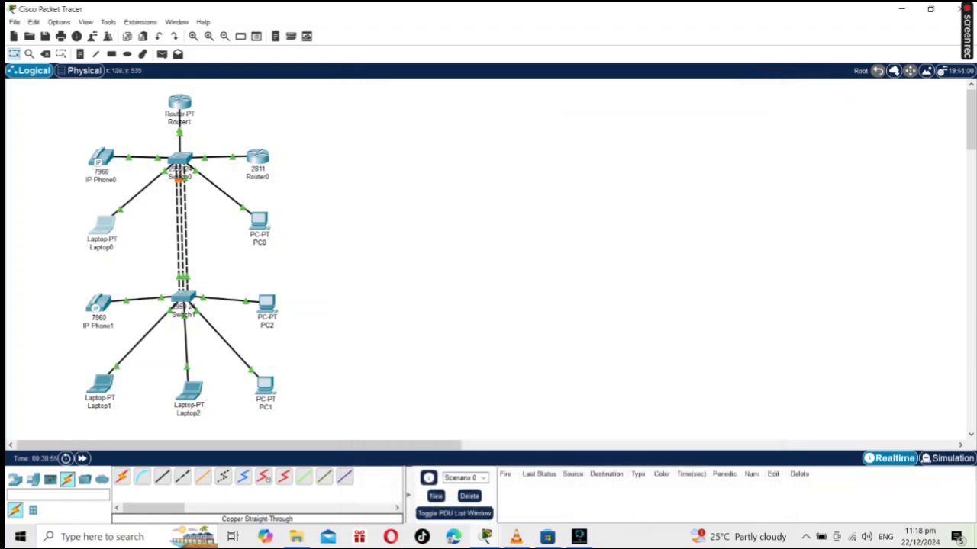
Assign PC0 the static IPv4 address 169.254.18.156 with subnet mask 255.255.0.0 and close its window.
left_click(259, 222)
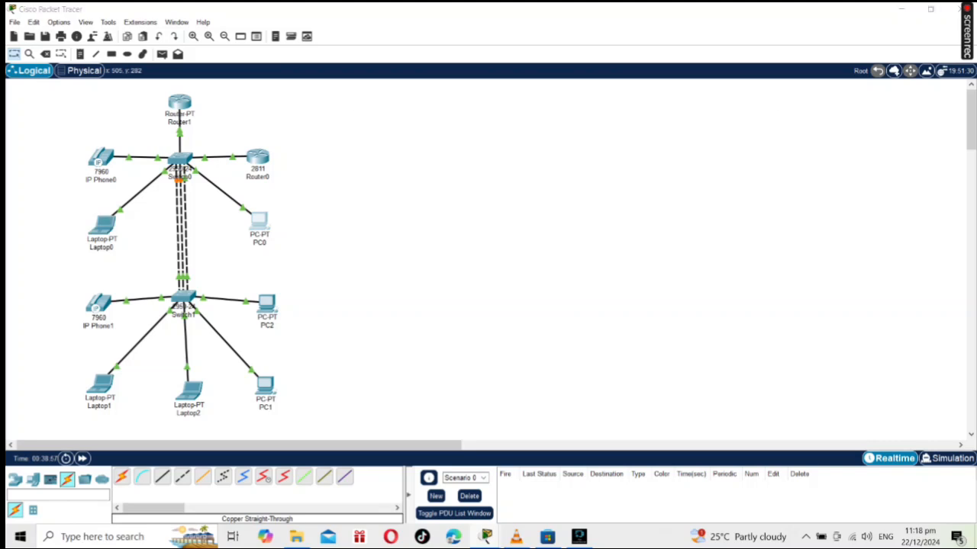
left_click(437, 105)
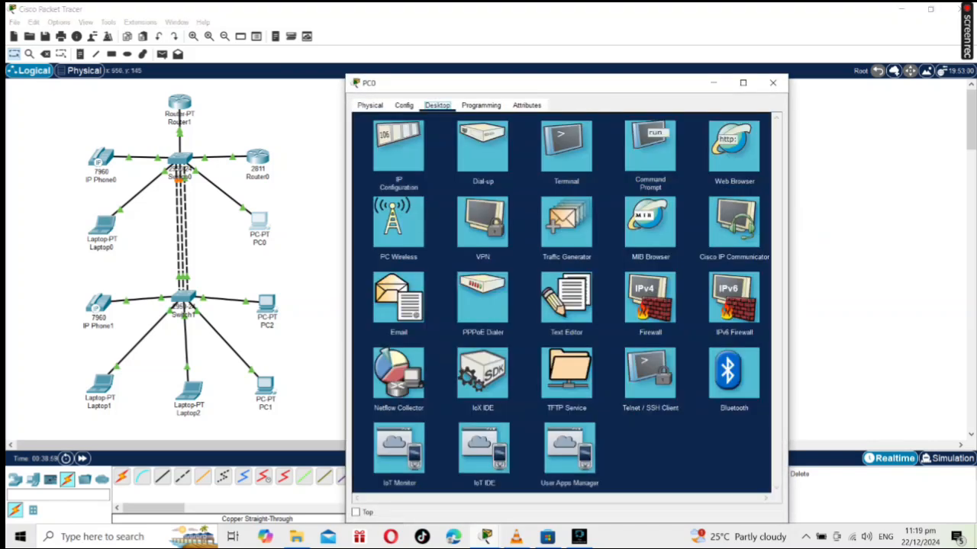
left_click(396, 145)
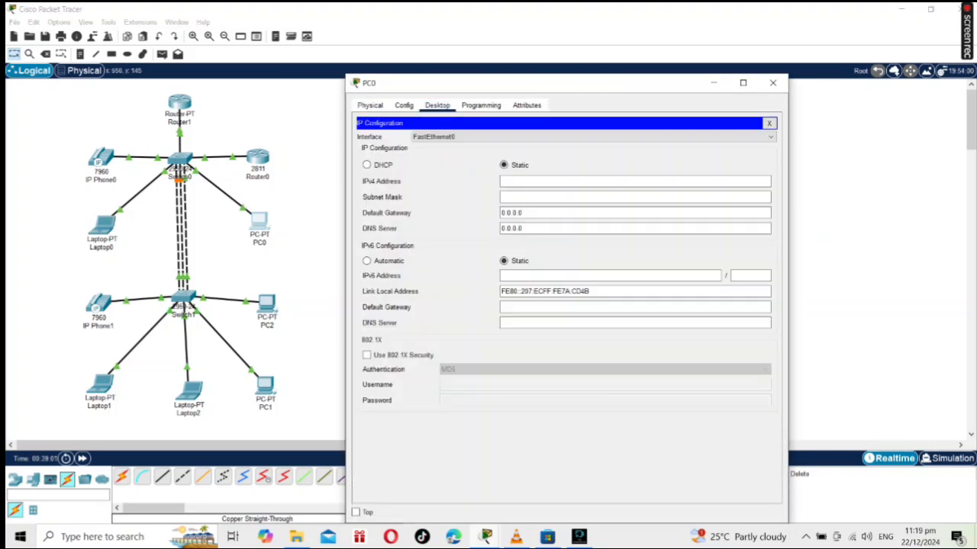
left_click(549, 182)
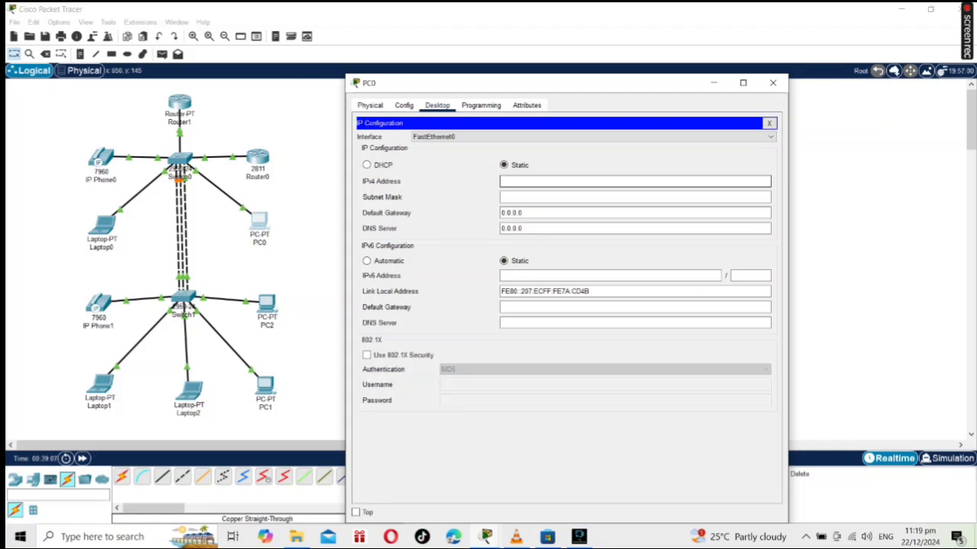
type("169.254")
type(".18")
type(".156")
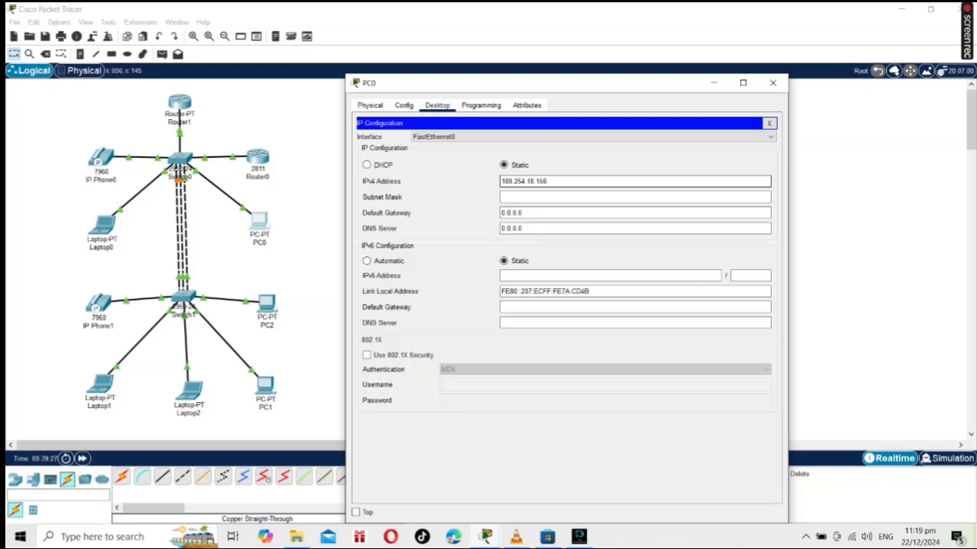
key("Return")
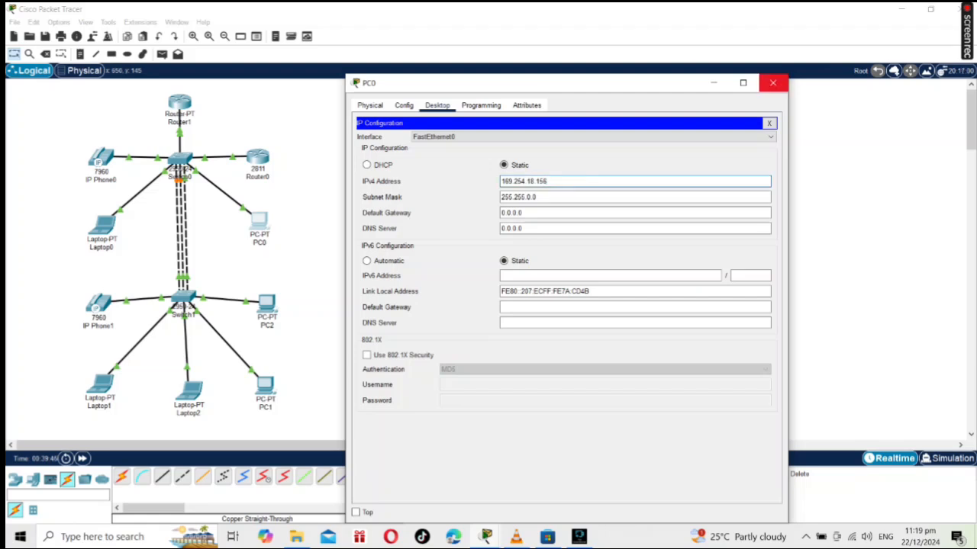
left_click(772, 82)
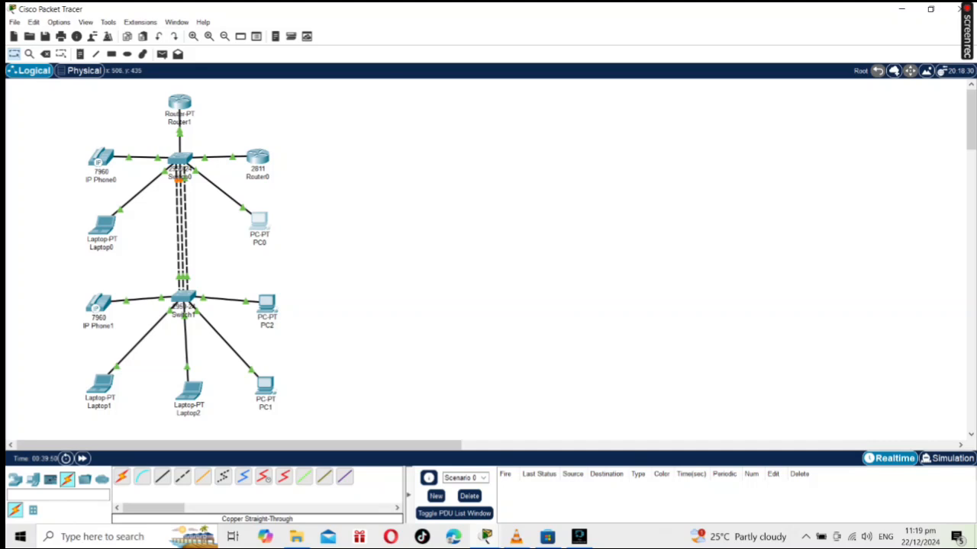
Assign PC2 the static IPv4 address 169.254.138.107 with subnet mask 255.255.0.0 and close its window.
left_click(266, 305)
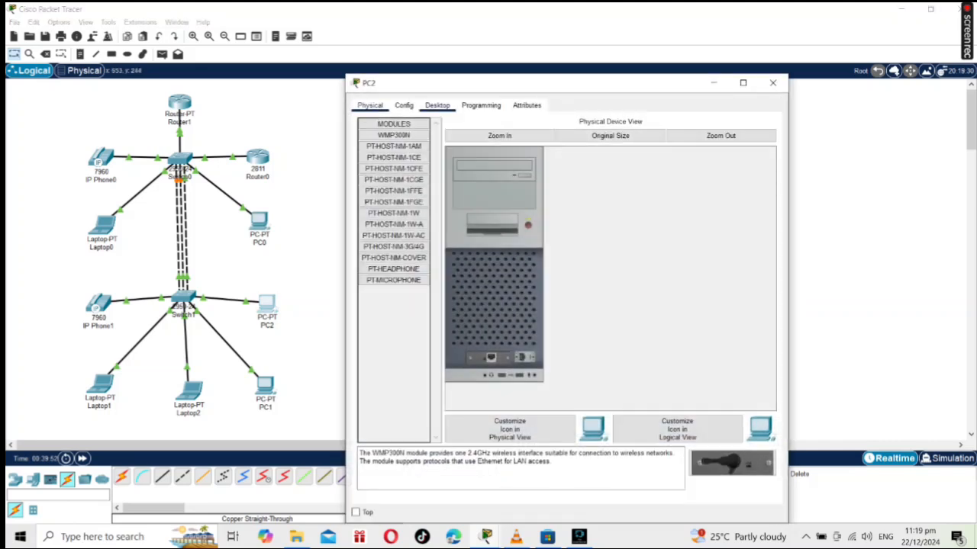
left_click(437, 105)
left_click(397, 147)
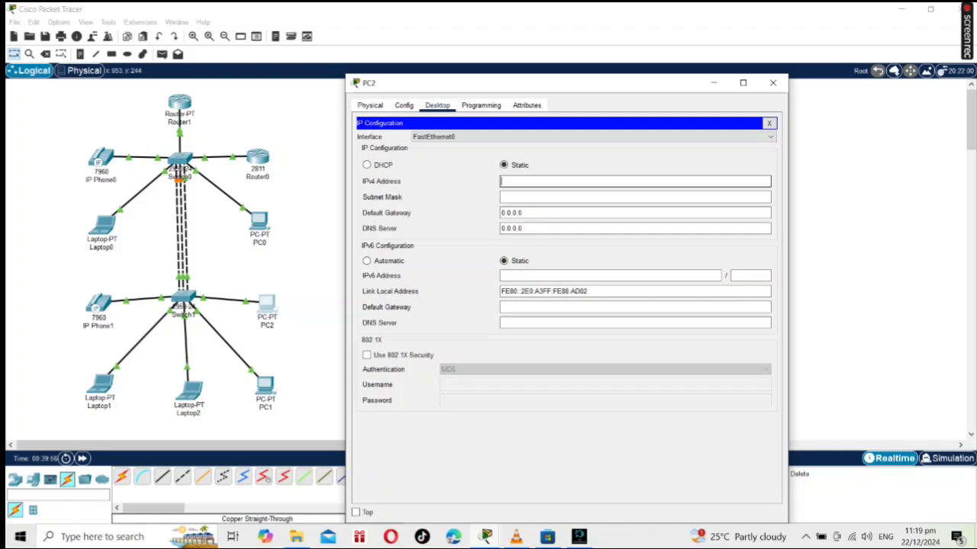
type("169.254.1")
type("3")
type("8.107")
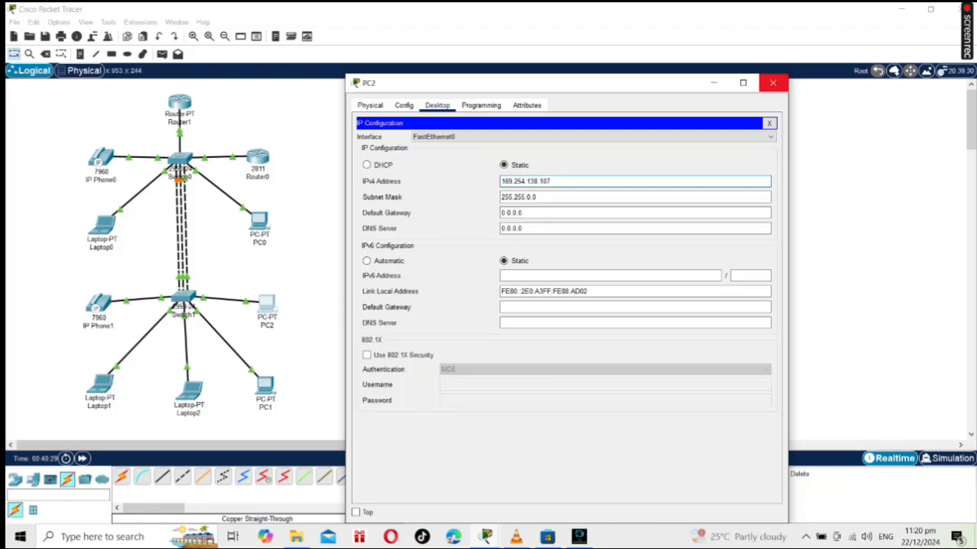
left_click(772, 82)
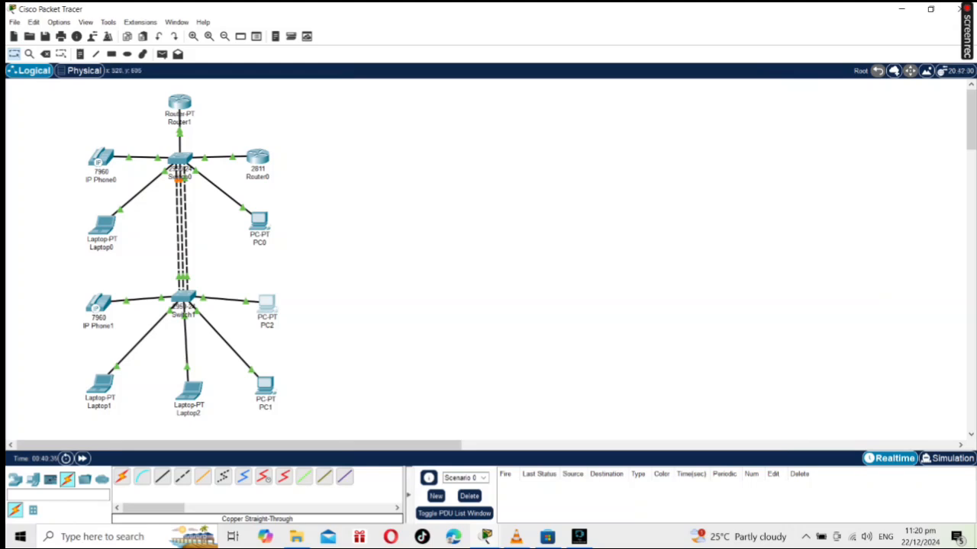
Assign PC1 the static IPv4 address 169.254.34.73 with subnet mask 255.255.0.0 and close its window.
left_click(265, 385)
left_click(437, 105)
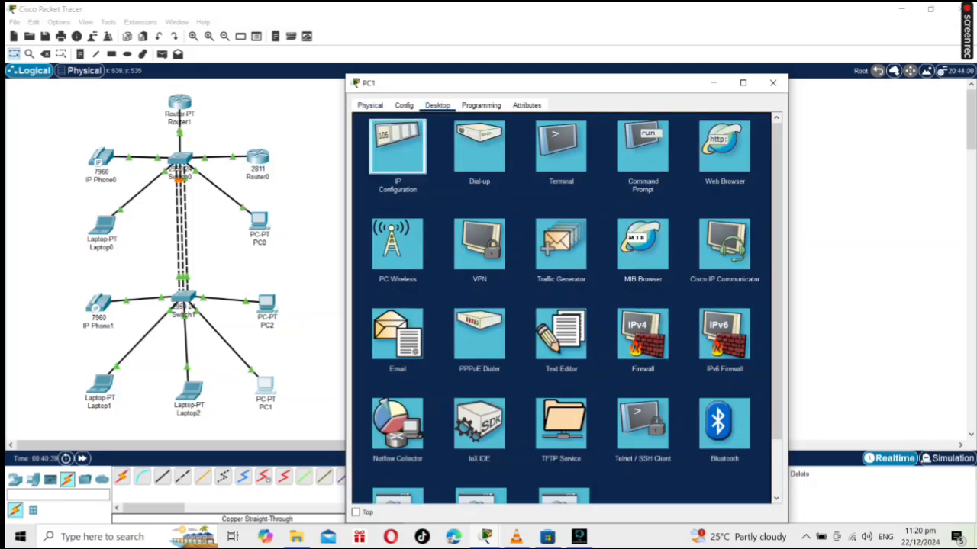
left_click(397, 147)
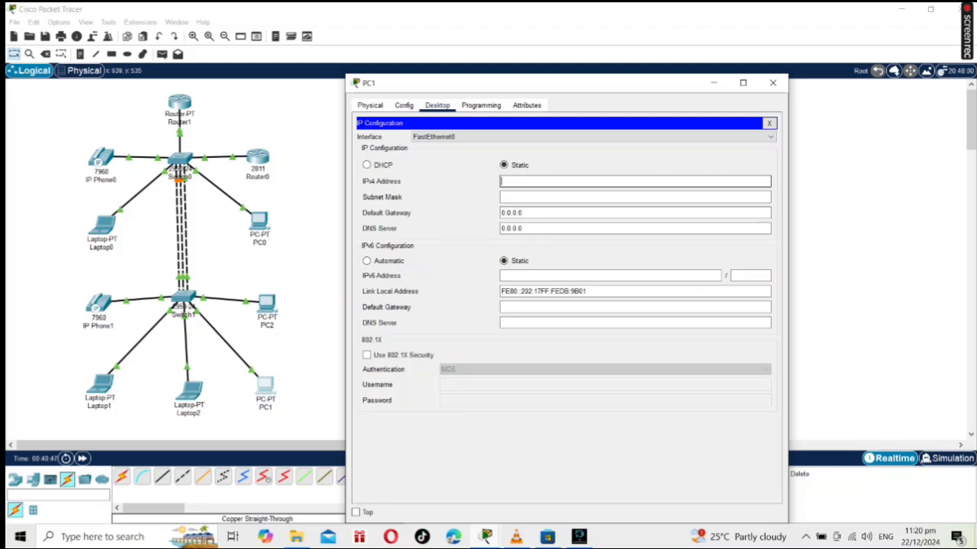
type("169.254")
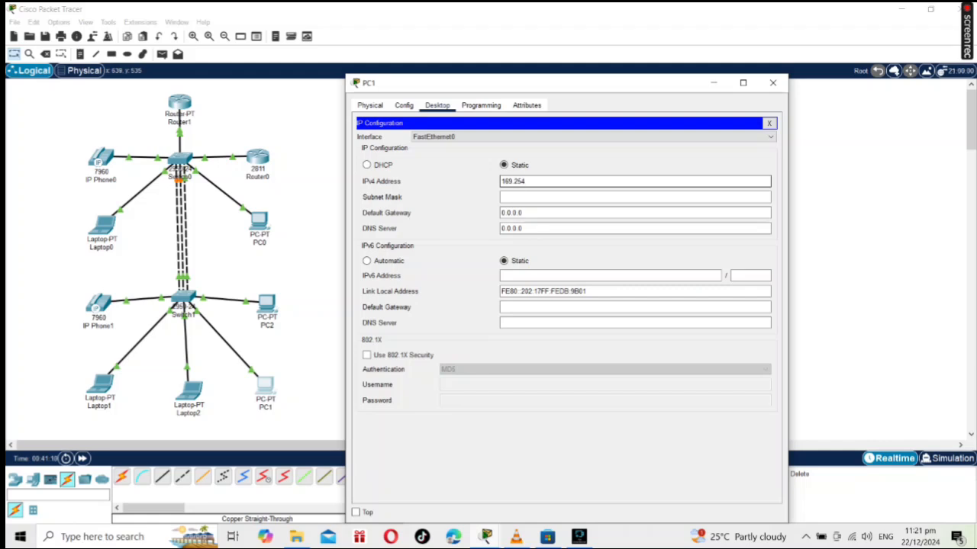
type("34.73")
key("Return")
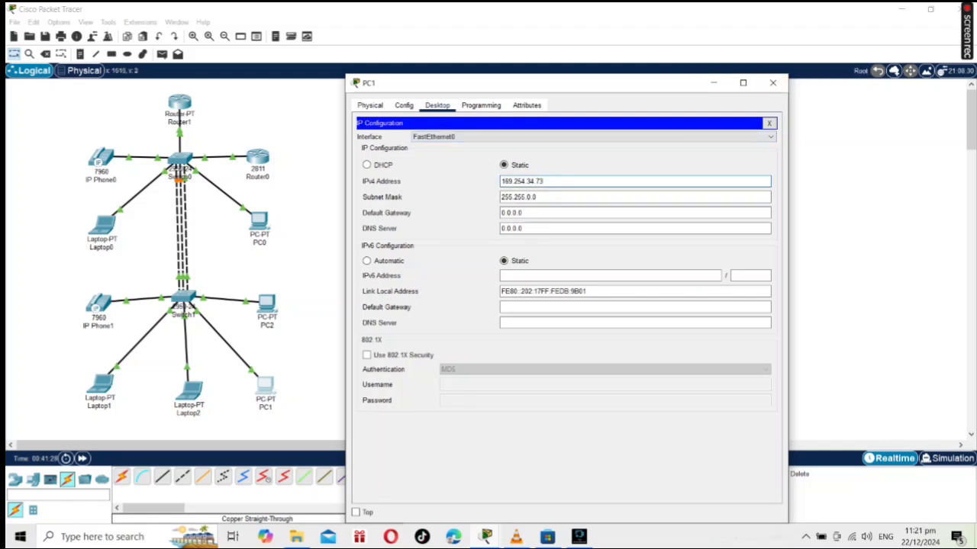
left_click(772, 83)
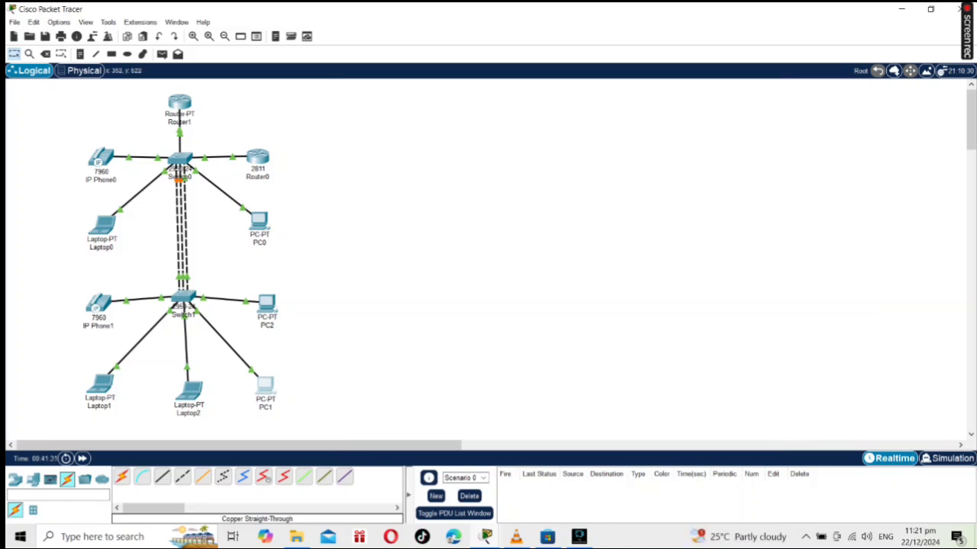
Assign Laptop2 the static IPv4 address 169.254.205.142 with subnet mask 255.255.0.0 and close its window.
left_click(189, 392)
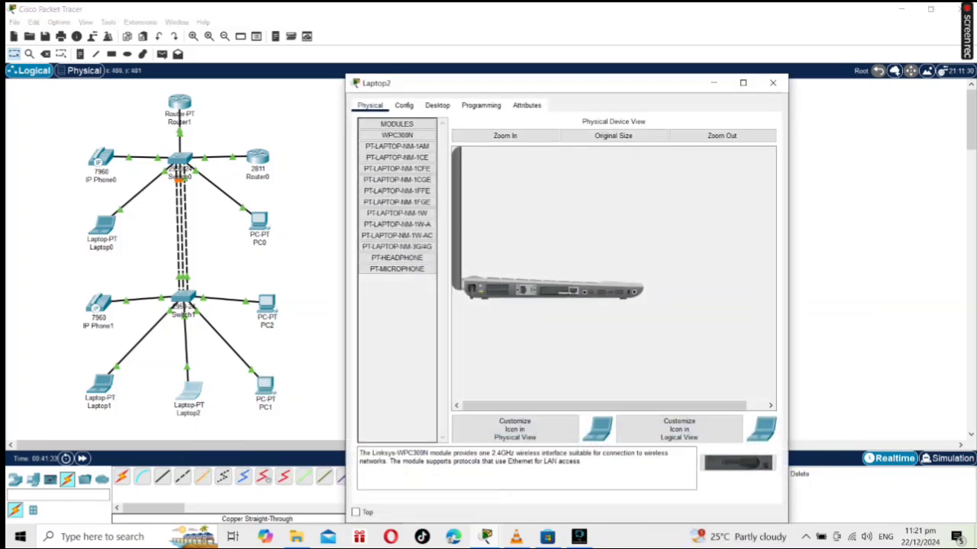
left_click(437, 105)
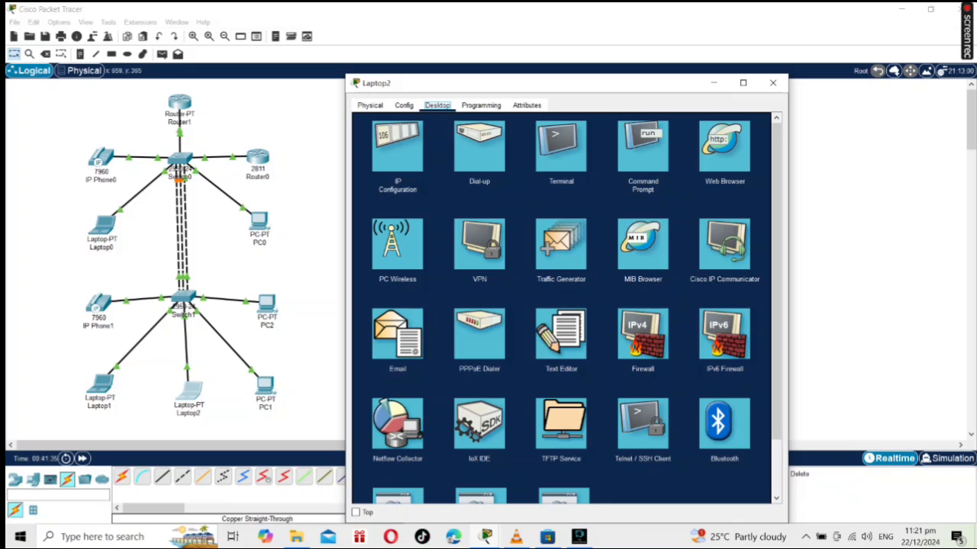
left_click(397, 146)
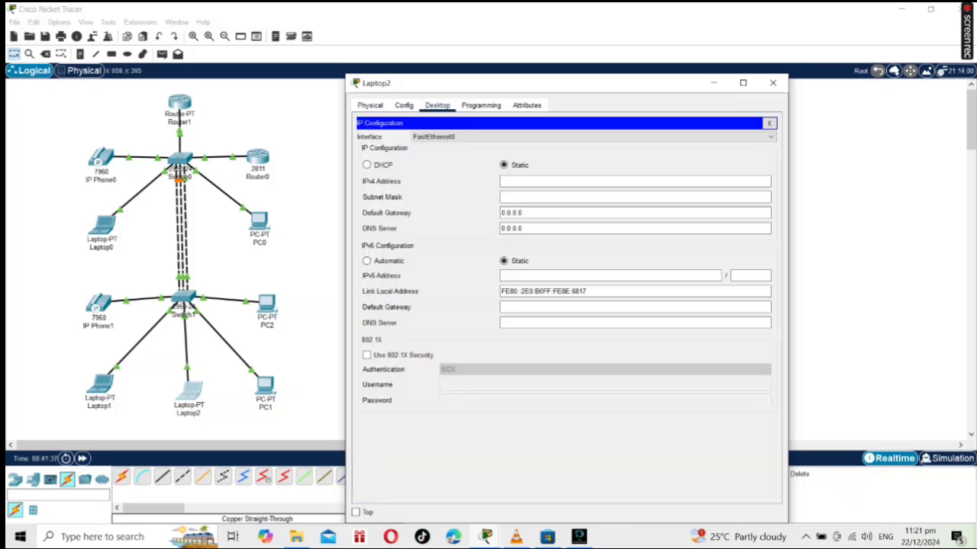
left_click(503, 182)
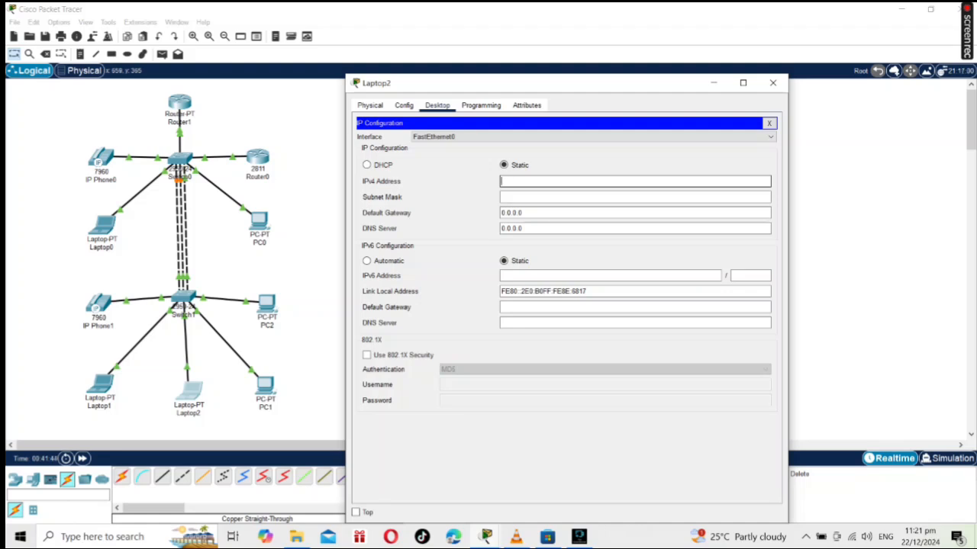
type("169.254")
type(".205.142")
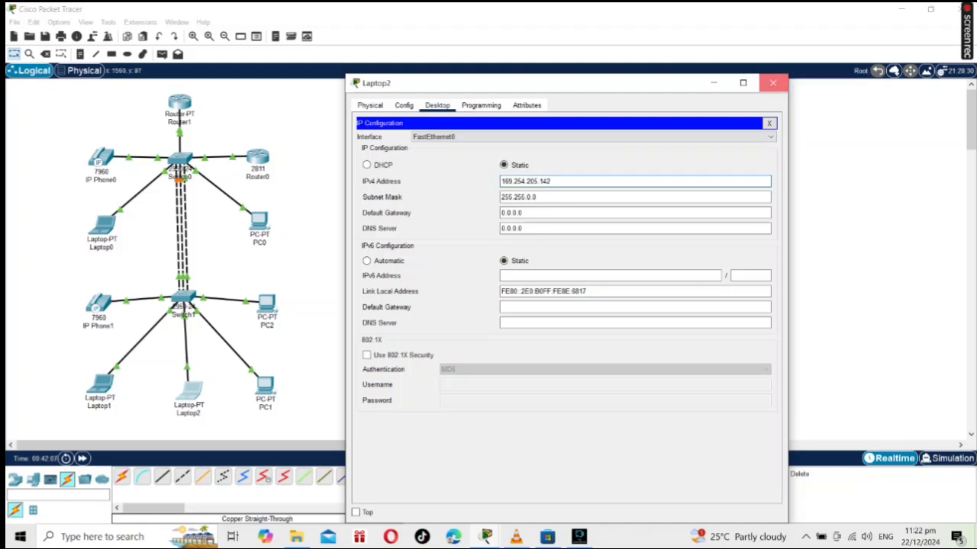
left_click(773, 83)
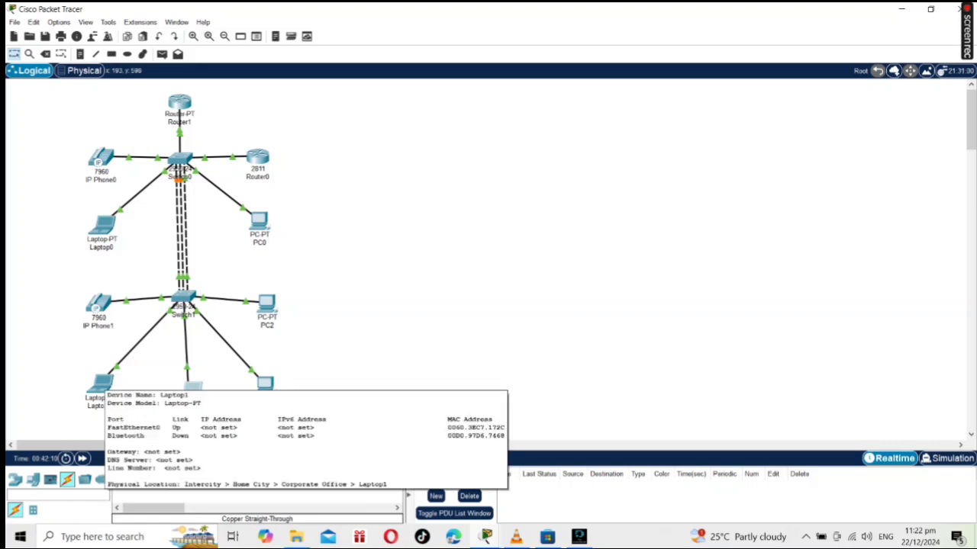
Assign Laptop1 the static IPv4 address 169.254.55.26 and close its window.
left_click(100, 384)
left_click(437, 106)
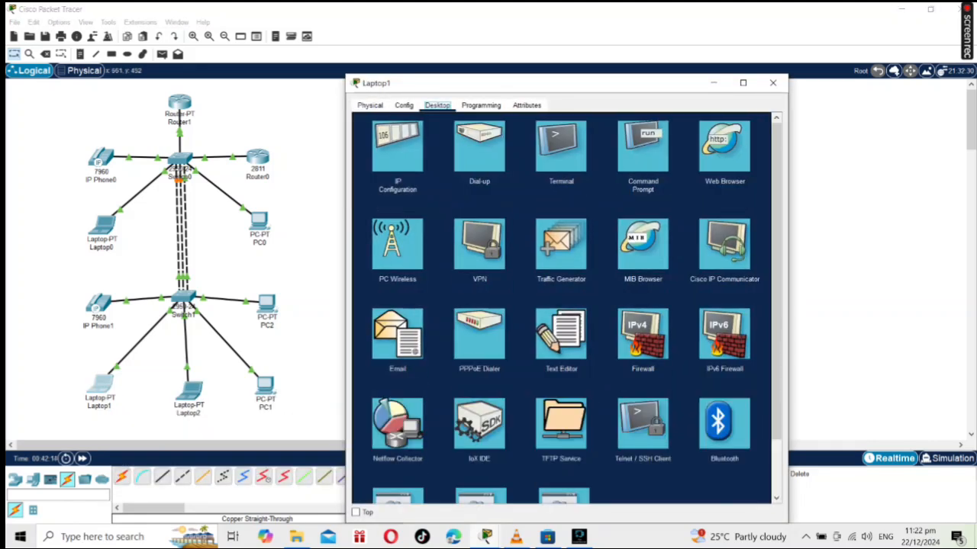
left_click(397, 146)
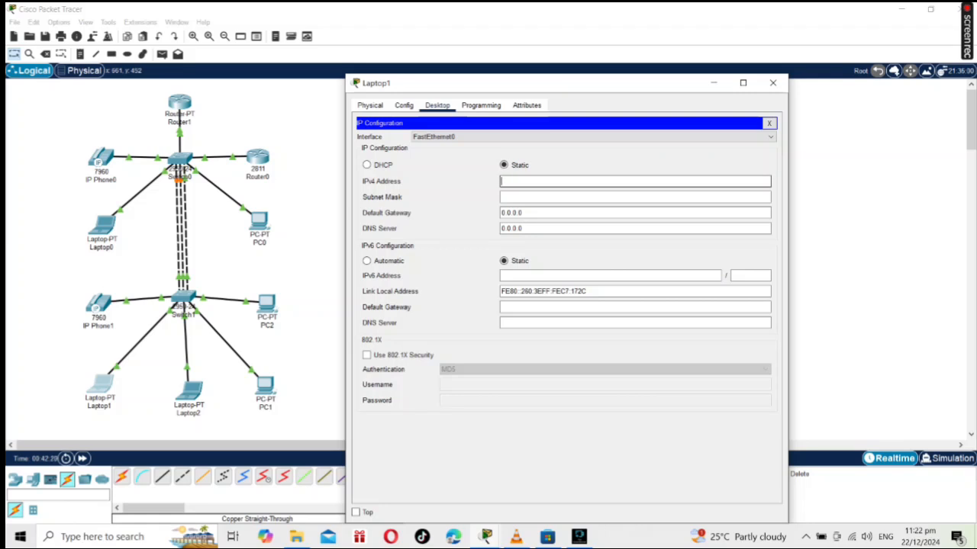
type("169.254.")
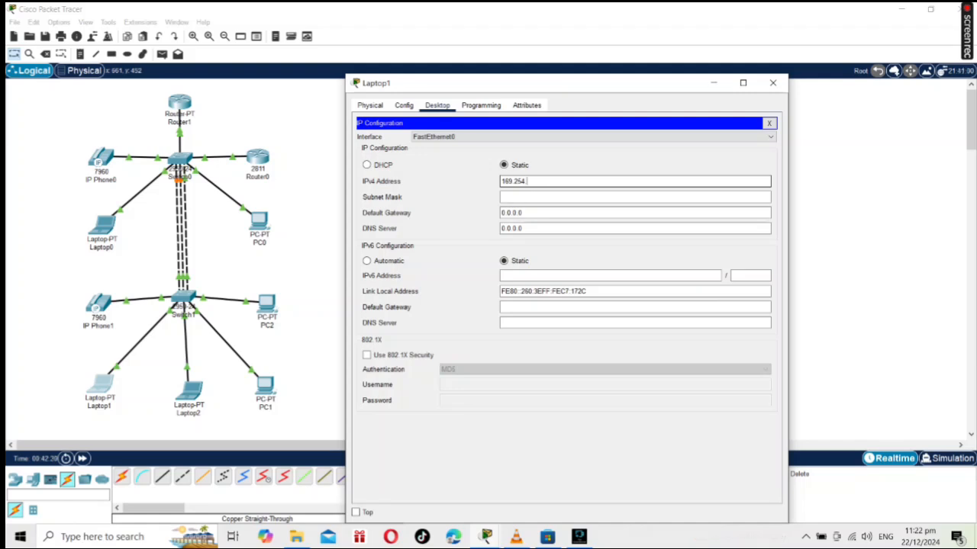
type("55")
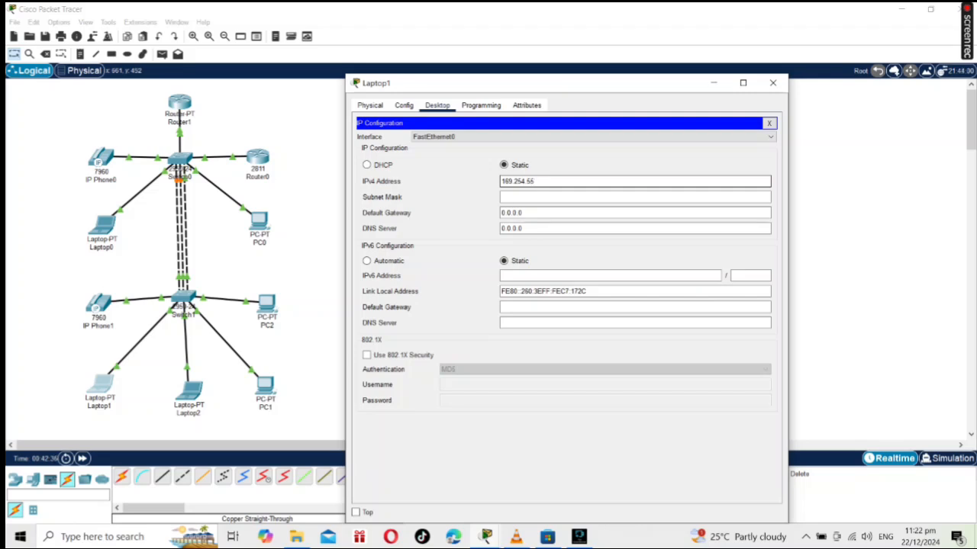
type(".")
type("26")
key("Return")
left_click(772, 82)
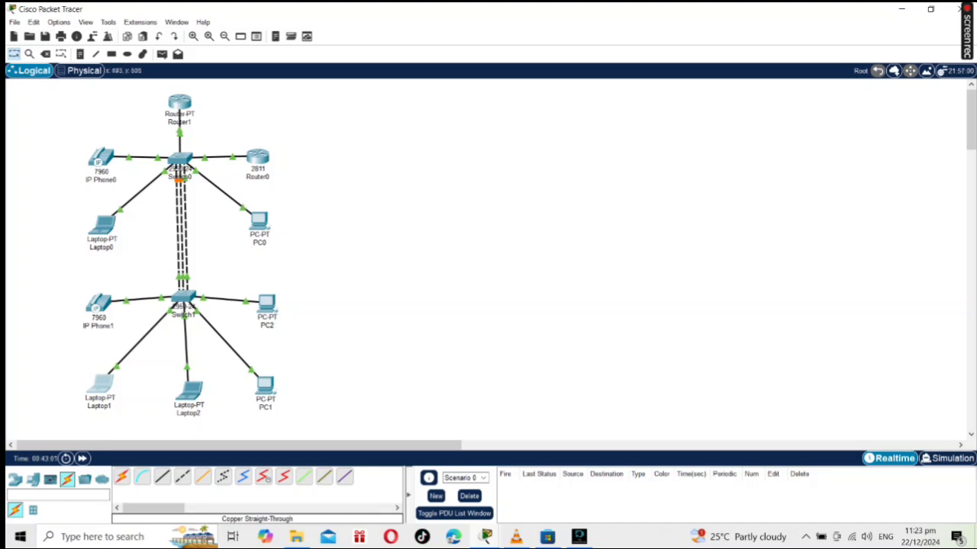
Switch to Fine Screen Recorder, enable its microphone, and minimize it to return to the network workspace.
left_click(579, 537)
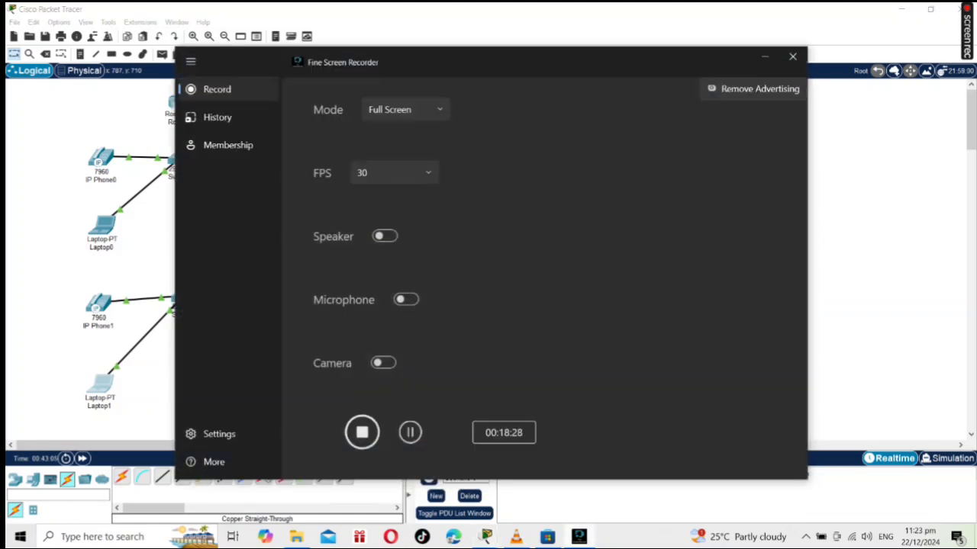
left_click(406, 299)
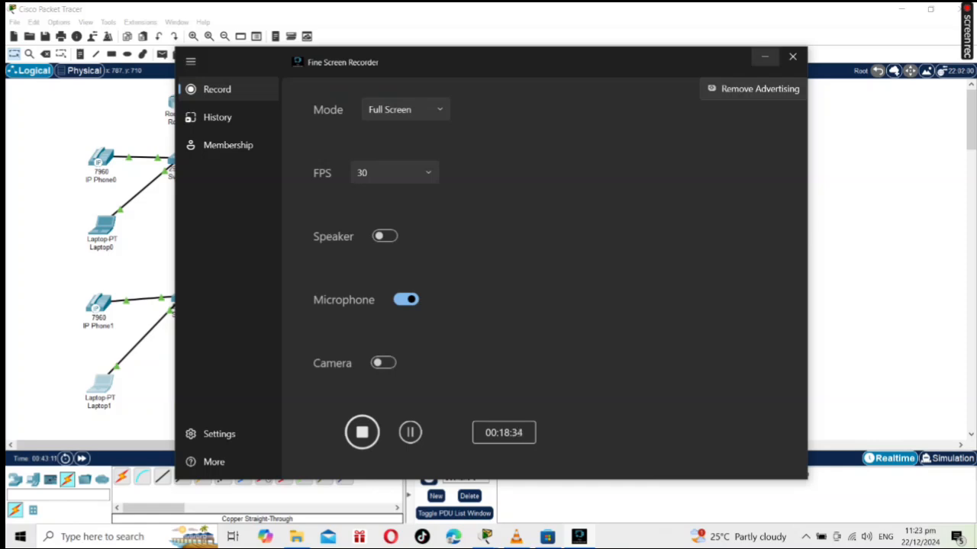
left_click(764, 56)
Test a call from IP Phone1 to extension 0001, hang up, and close the phone's window.
left_click(99, 305)
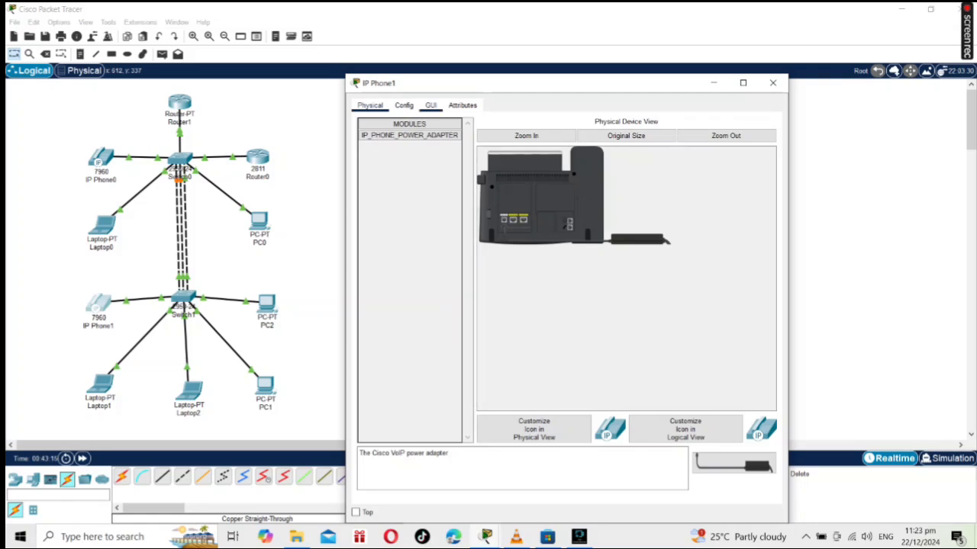
left_click(431, 105)
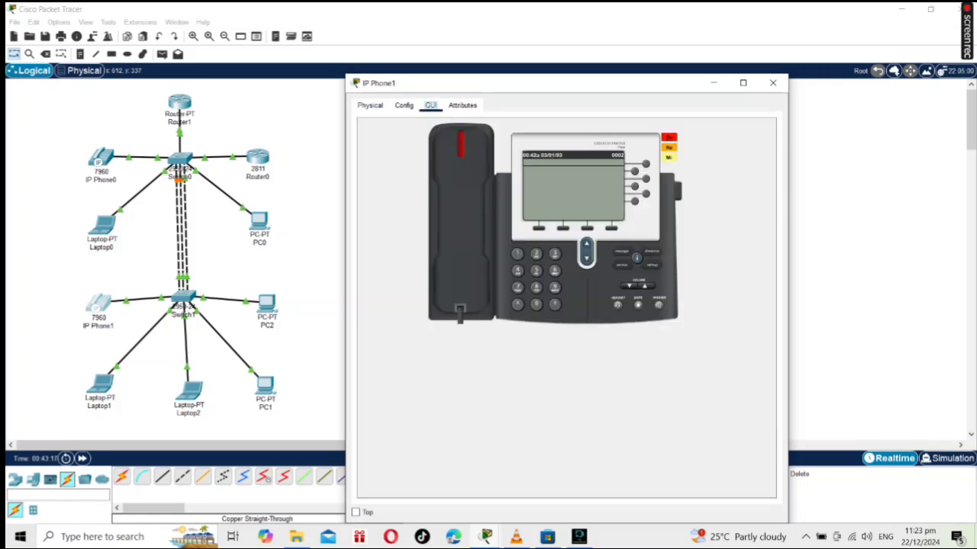
left_click(536, 305)
left_click(536, 305)
left_click(536, 305)
left_click(517, 253)
left_click(461, 221)
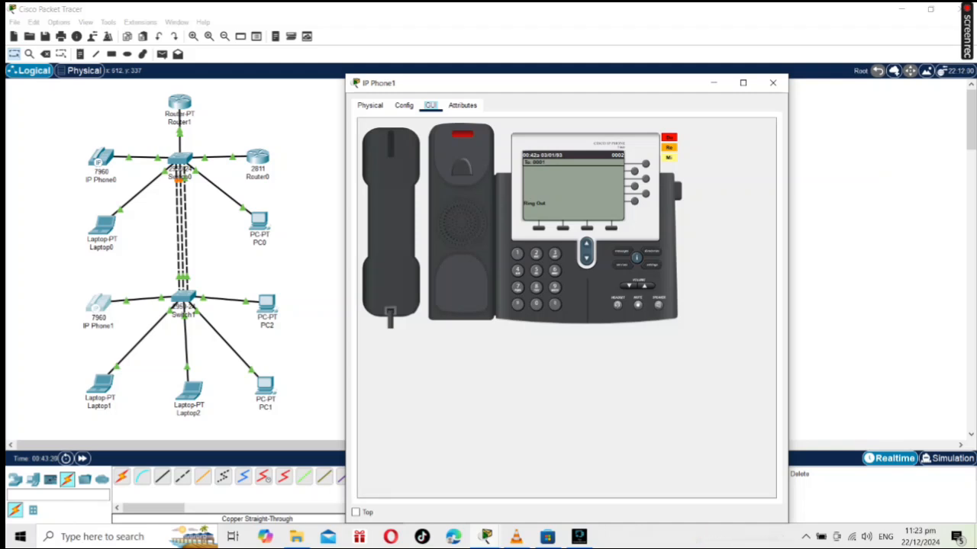
left_click(391, 222)
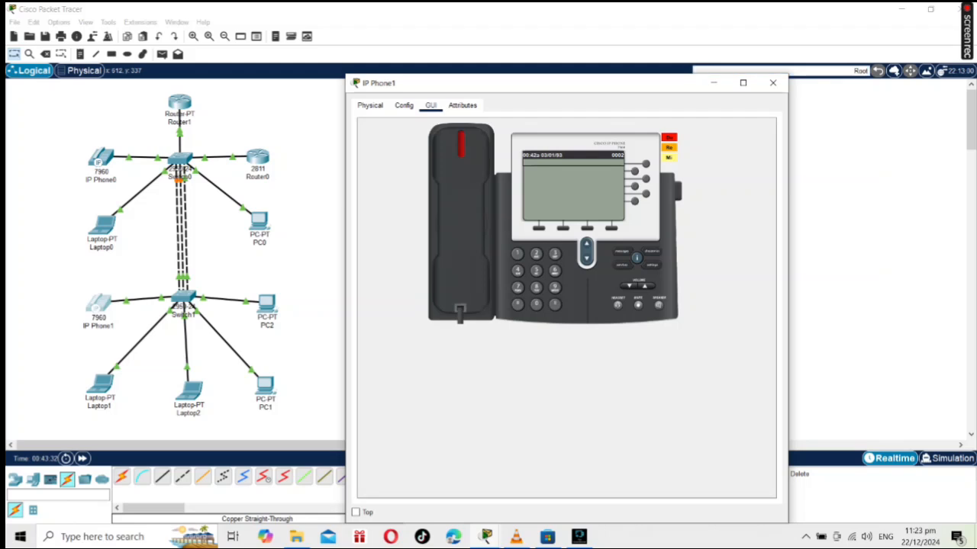
left_click(772, 83)
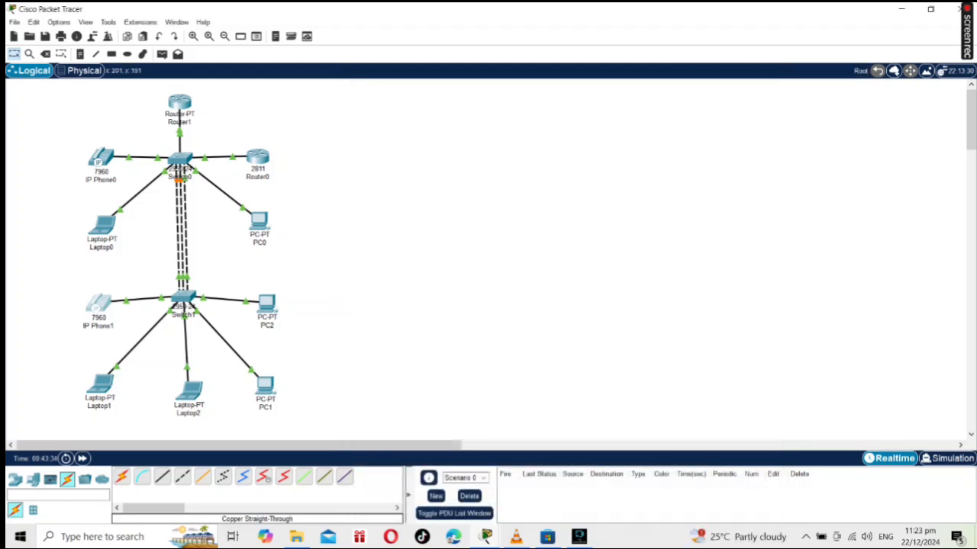
Test a call from IP Phone0 to extension 0002, hang up, and close the phone's window.
left_click(102, 158)
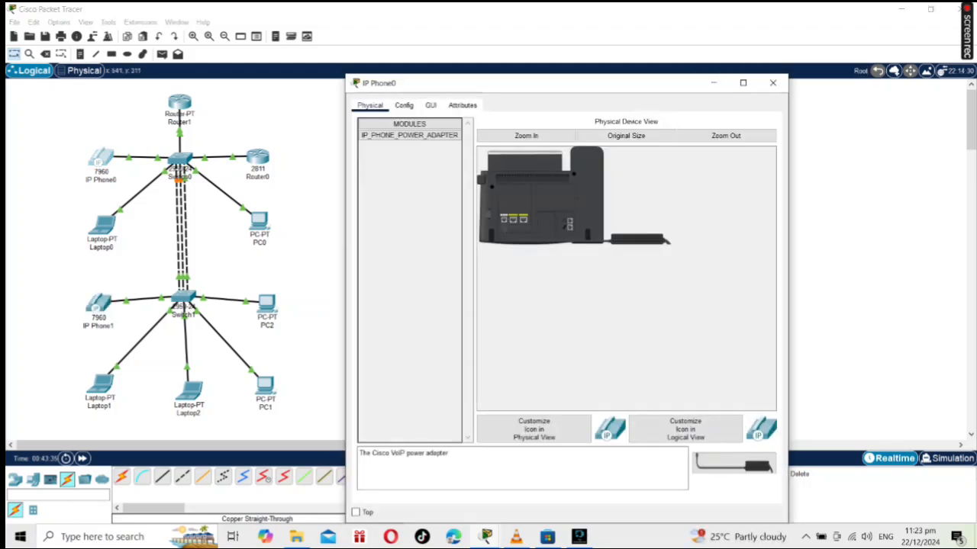
left_click(431, 106)
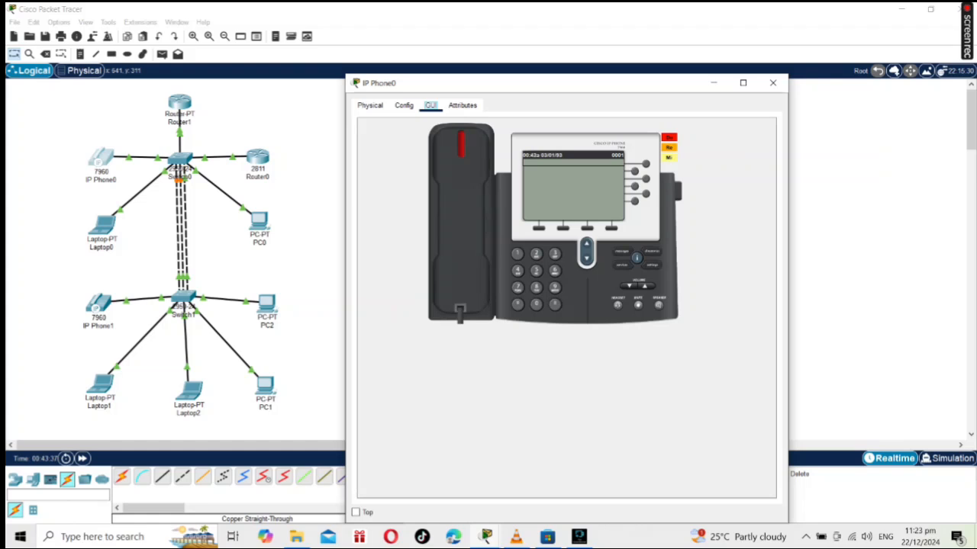
left_click(461, 222)
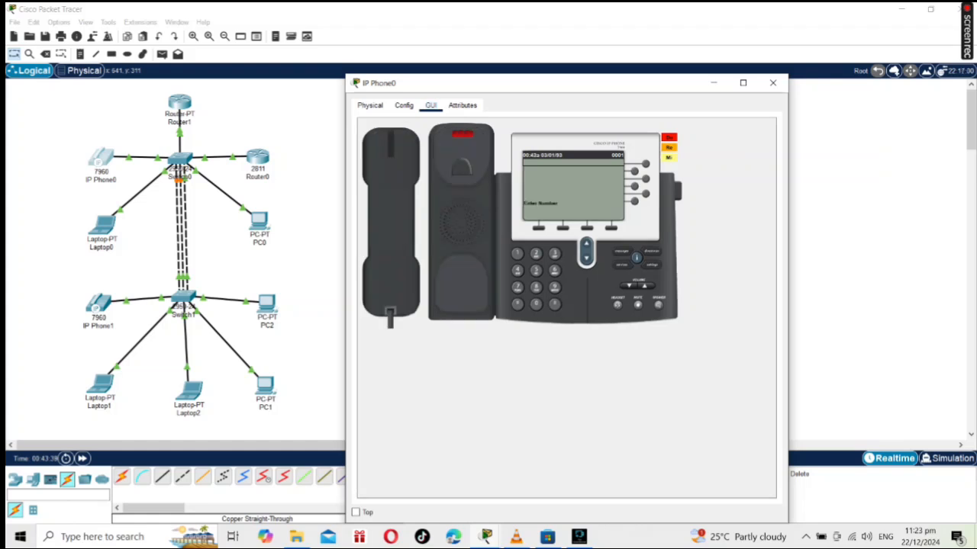
left_click(390, 221)
left_click(536, 304)
left_click(536, 305)
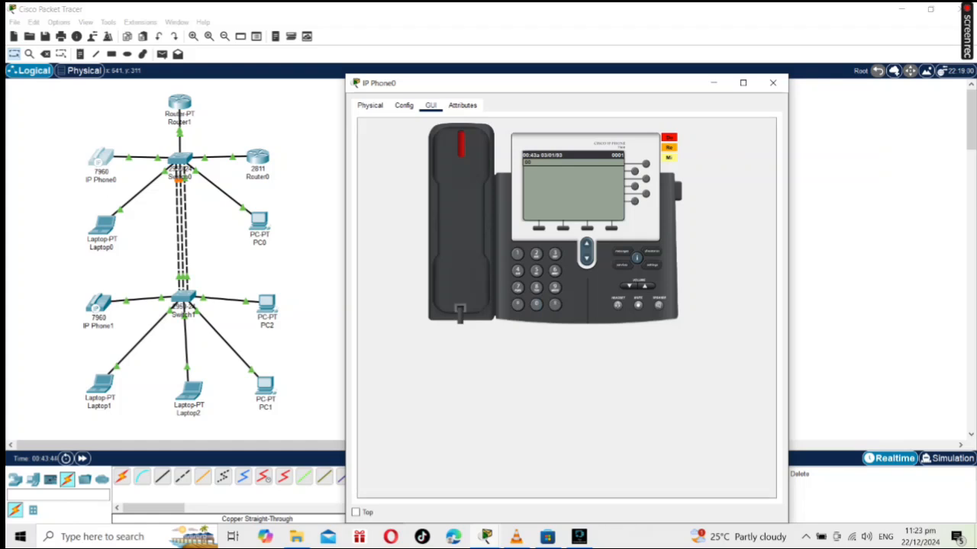
left_click(535, 305)
left_click(535, 253)
left_click(460, 222)
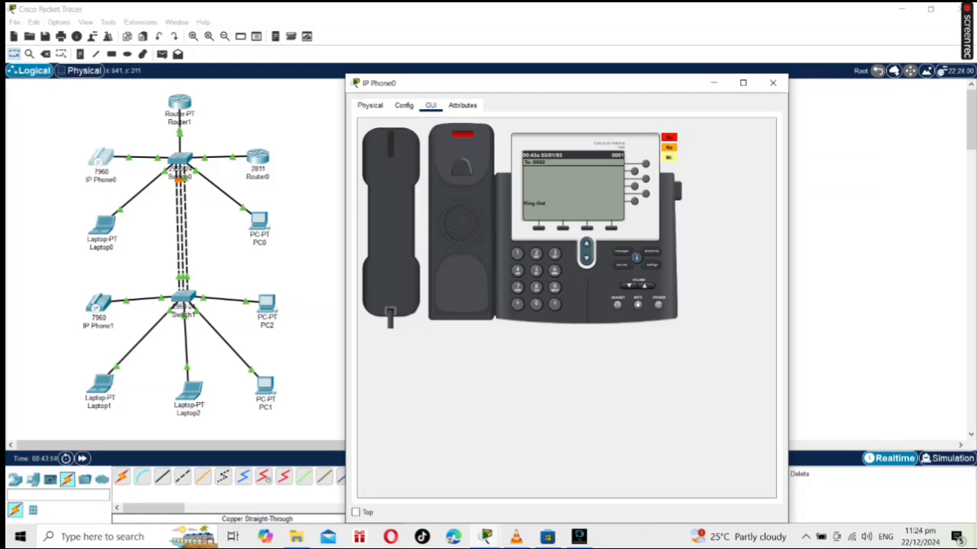
left_click(391, 221)
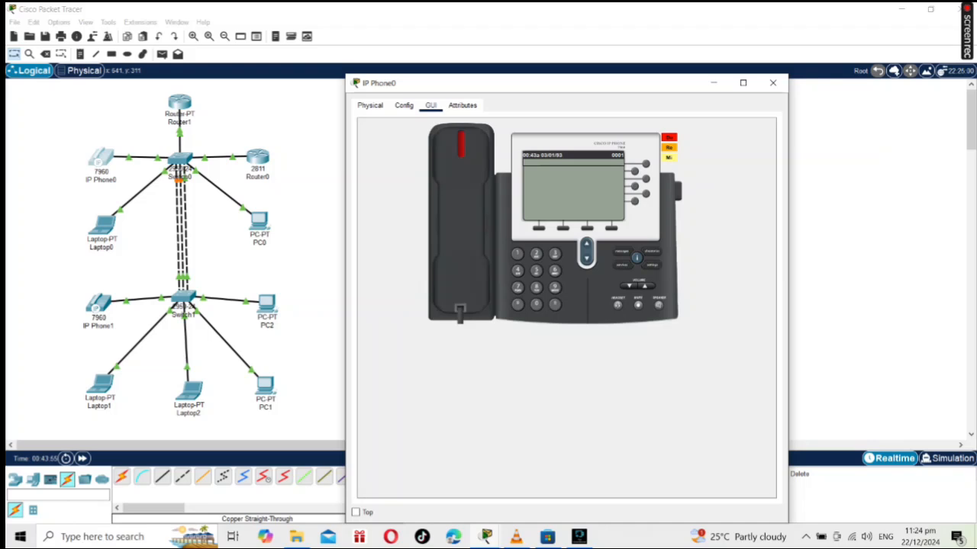
left_click(772, 83)
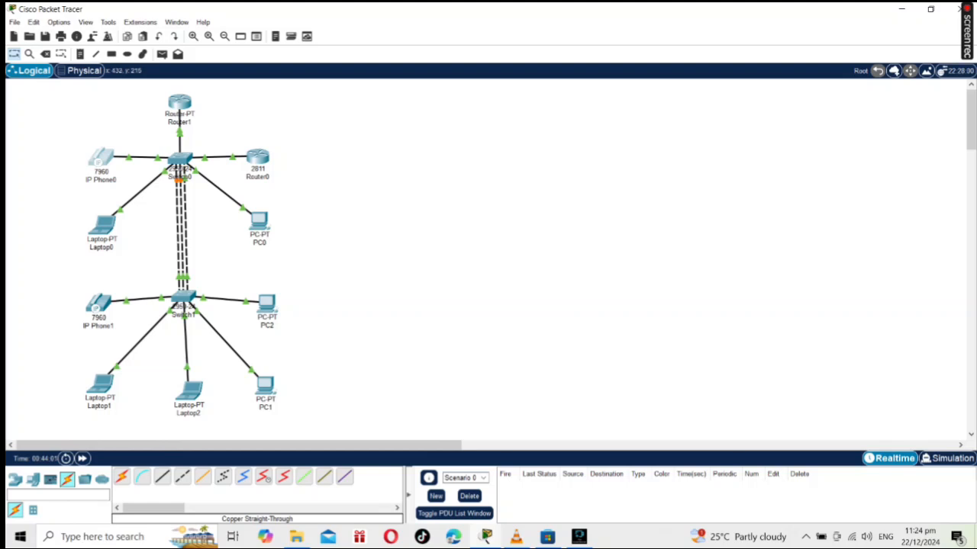
Send a simple PDU from Laptop0 to PC0 and another from Laptop1 to PC0.
left_click(162, 54)
left_click(107, 227)
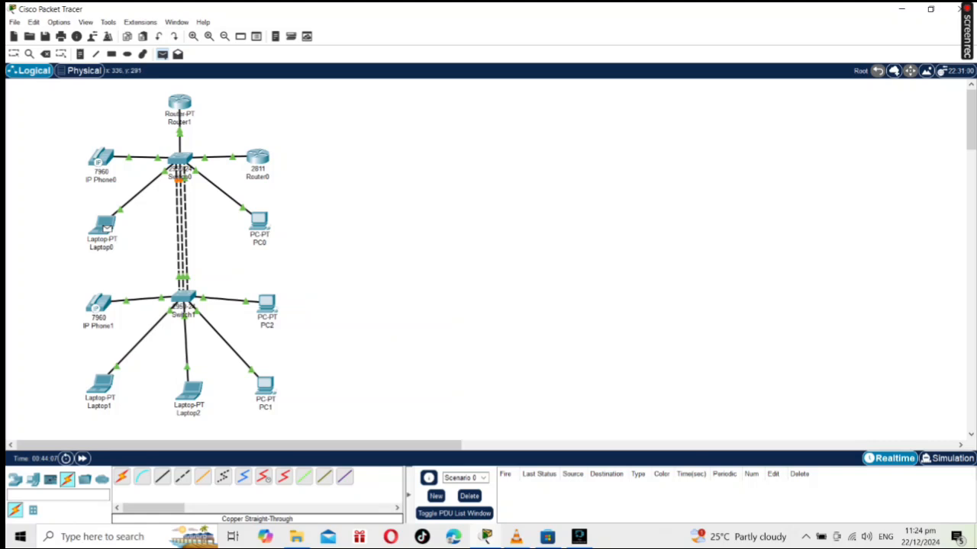
left_click(259, 222)
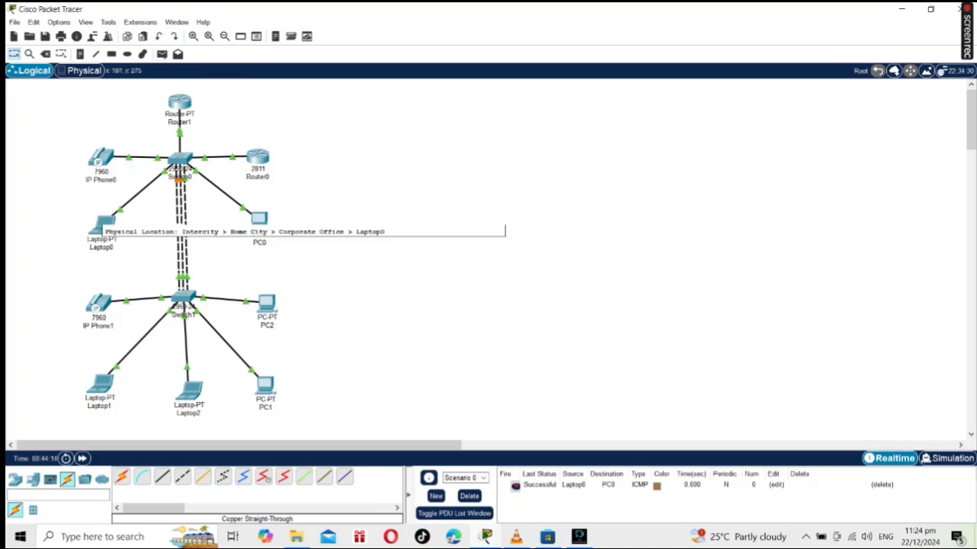
left_click(162, 54)
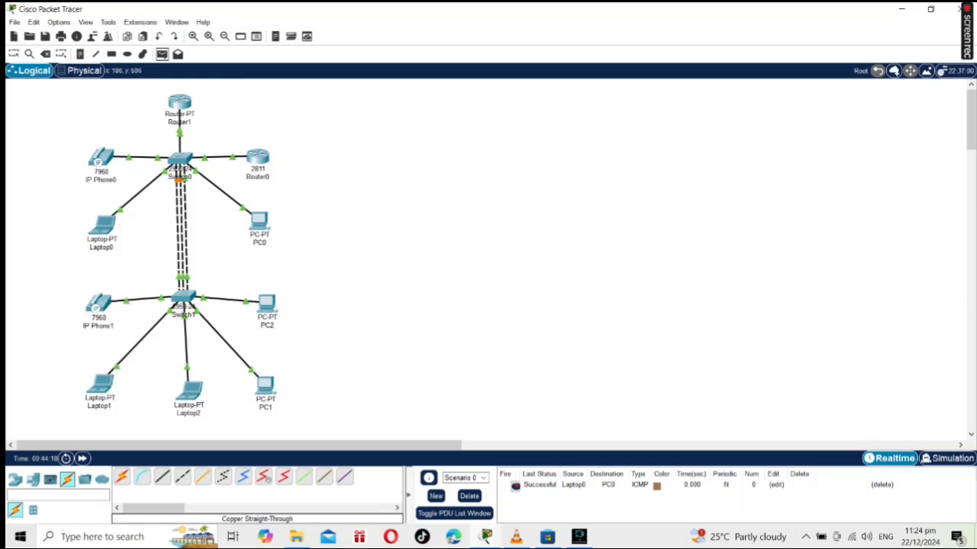
left_click(102, 385)
left_click(260, 222)
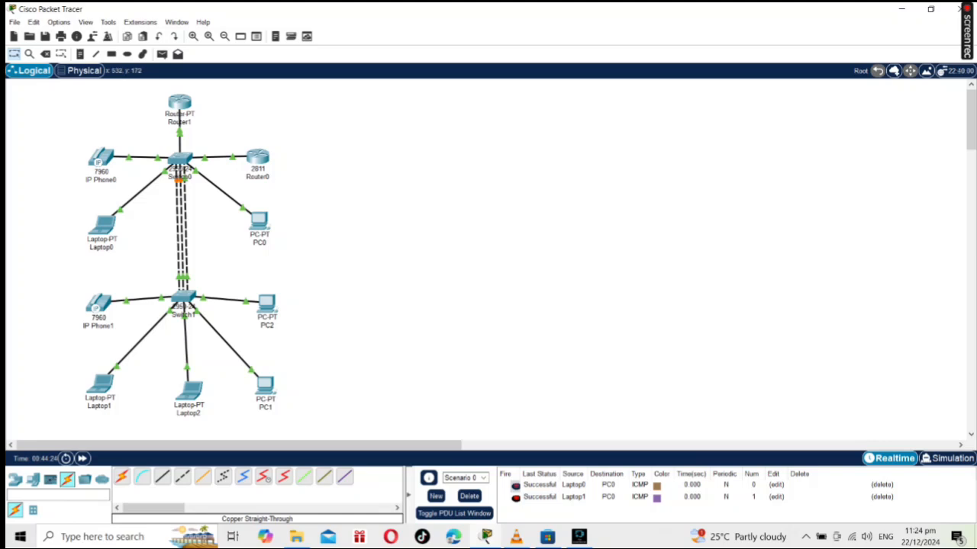
Send a simple PDU from Laptop2 to Laptop1.
left_click(162, 55)
left_click(191, 391)
left_click(100, 384)
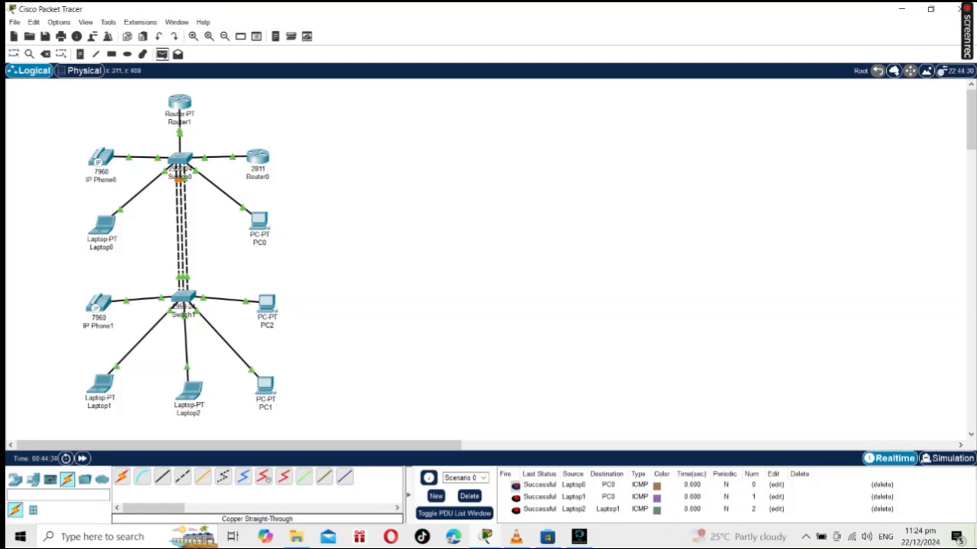
Send a simple PDU from PC1 to Laptop2 and another from PC2 to PC0, and review their statuses in the PDU list.
left_click(268, 388)
left_click(190, 392)
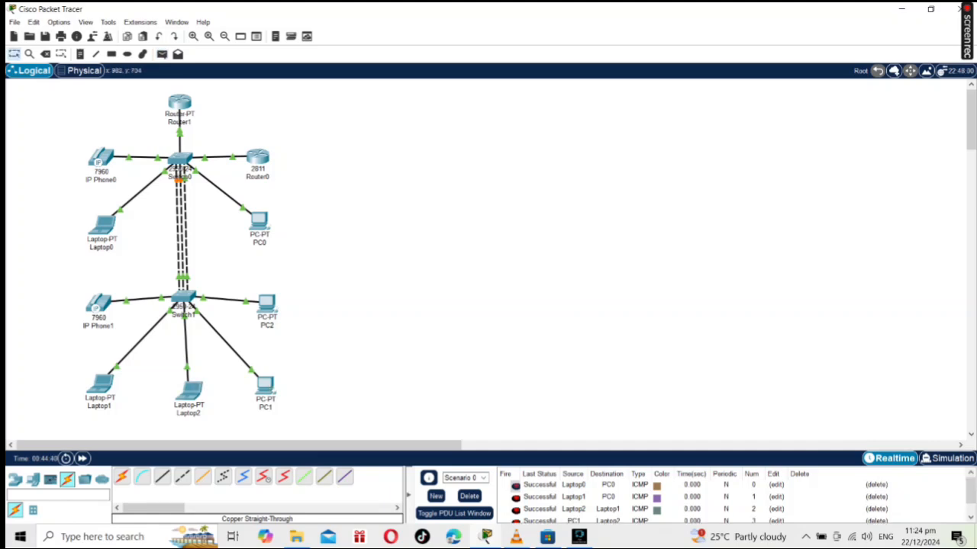
scroll(540, 496, "down", 1)
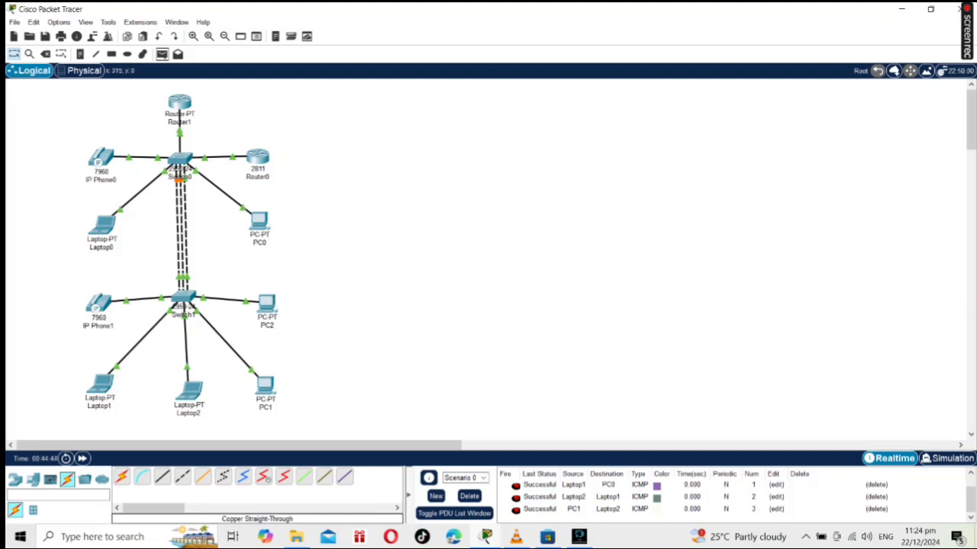
left_click(162, 53)
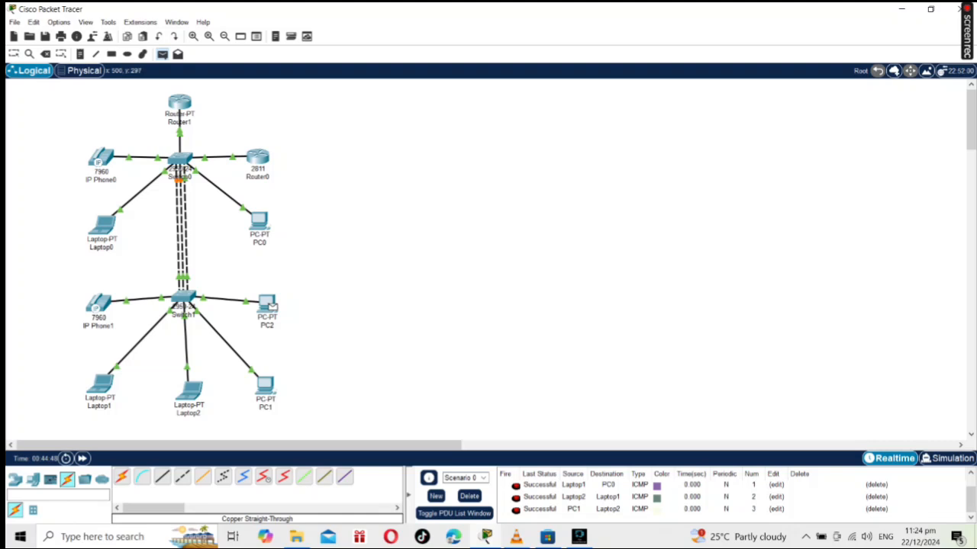
left_click(260, 222)
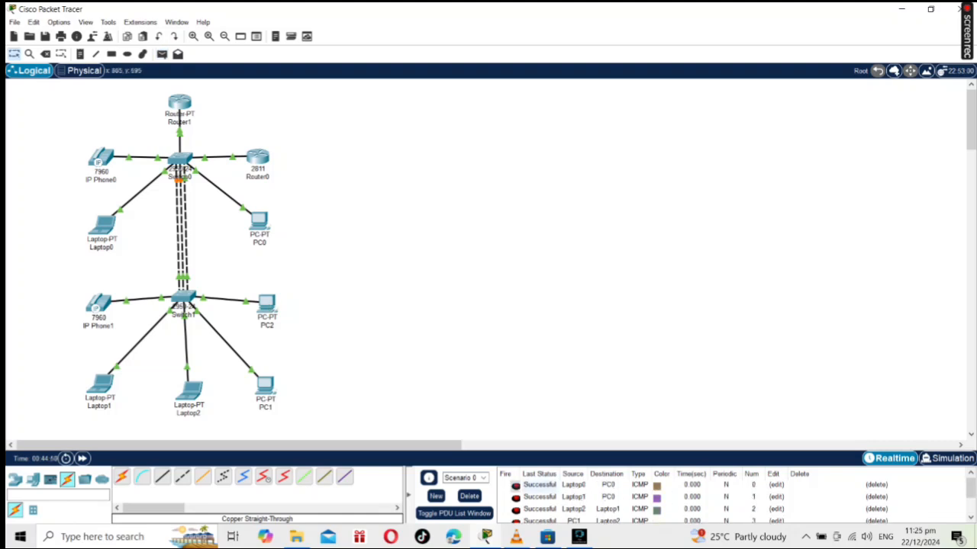
scroll(540, 486, "down", 2)
scroll(539, 486, "up", 2)
scroll(540, 486, "down", 1)
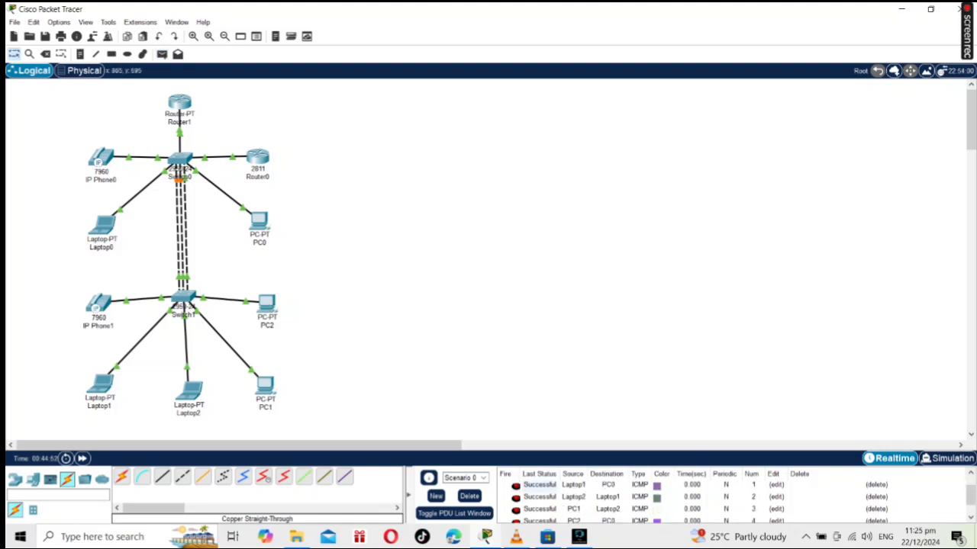
Send a simple PDU from Laptop1 to PC2 and check its entry in the PDU list.
left_click(162, 55)
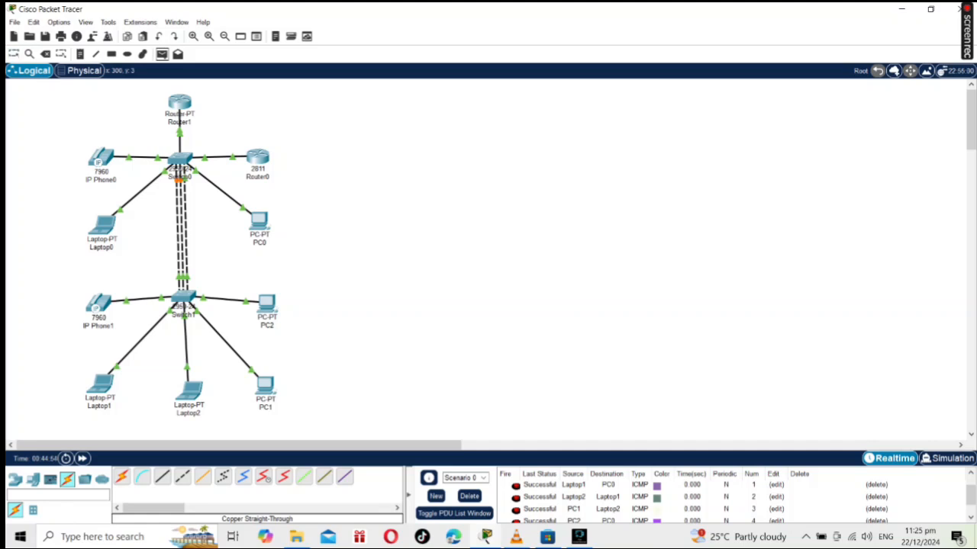
left_click(101, 385)
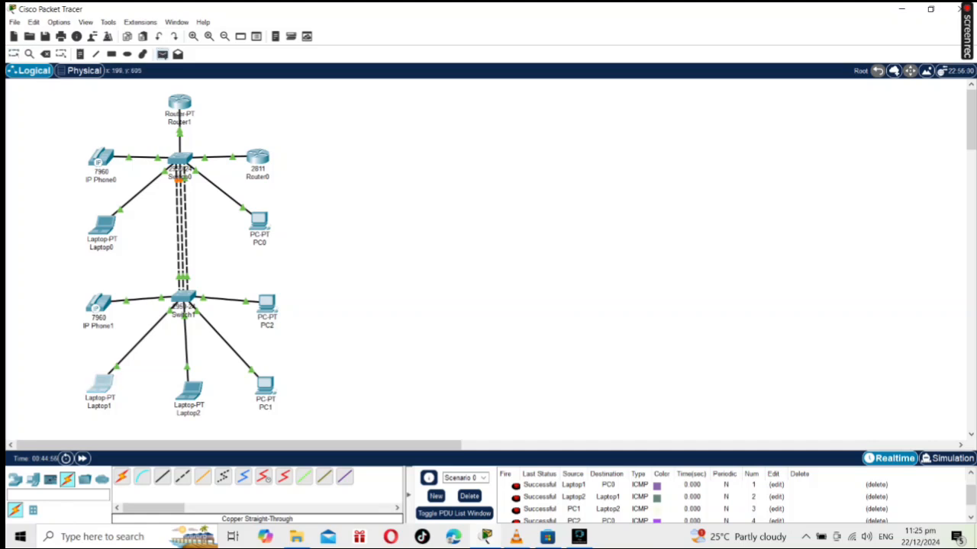
left_click(267, 303)
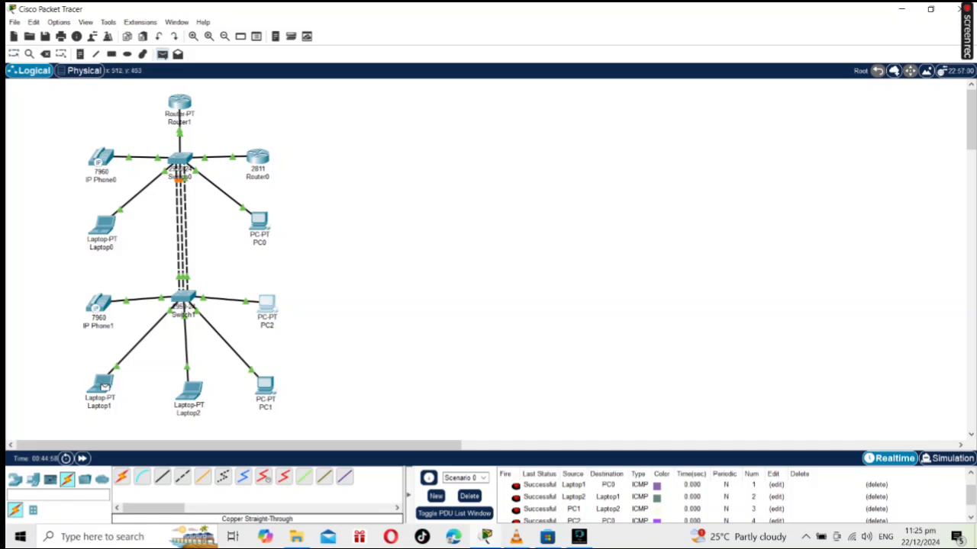
scroll(574, 498, "down", 2)
scroll(574, 497, "up", 2)
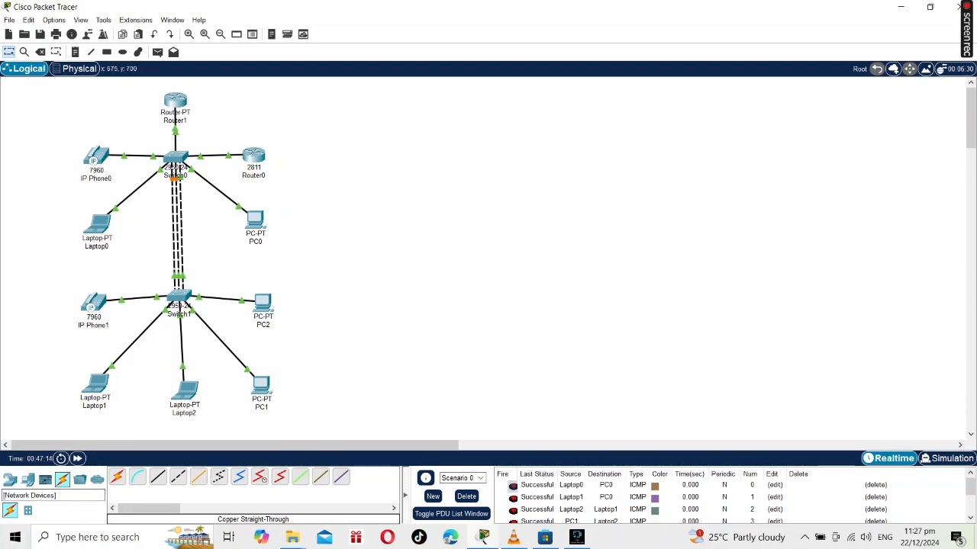
Place a 2811 router in the empty workspace beside the existing network, level with Router0.
left_click(10, 480)
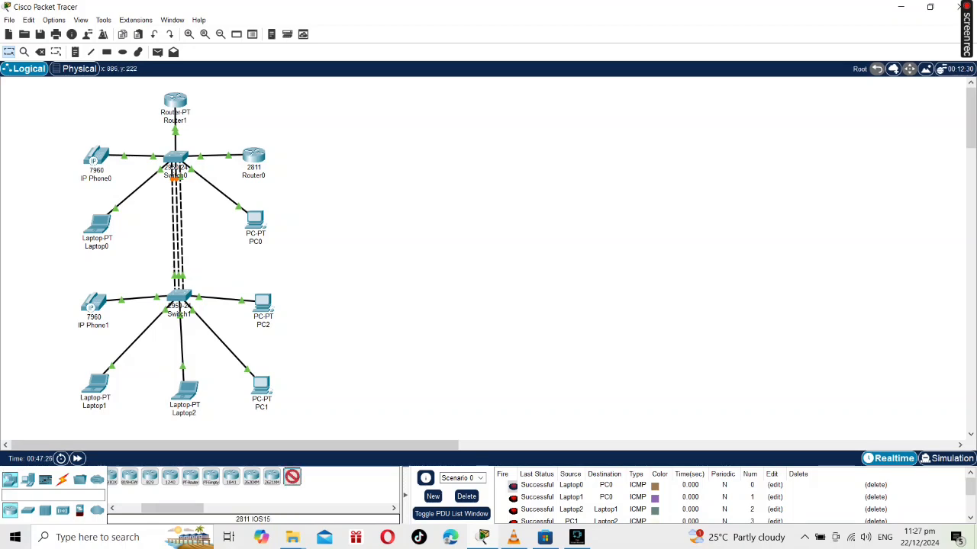
left_click(435, 162)
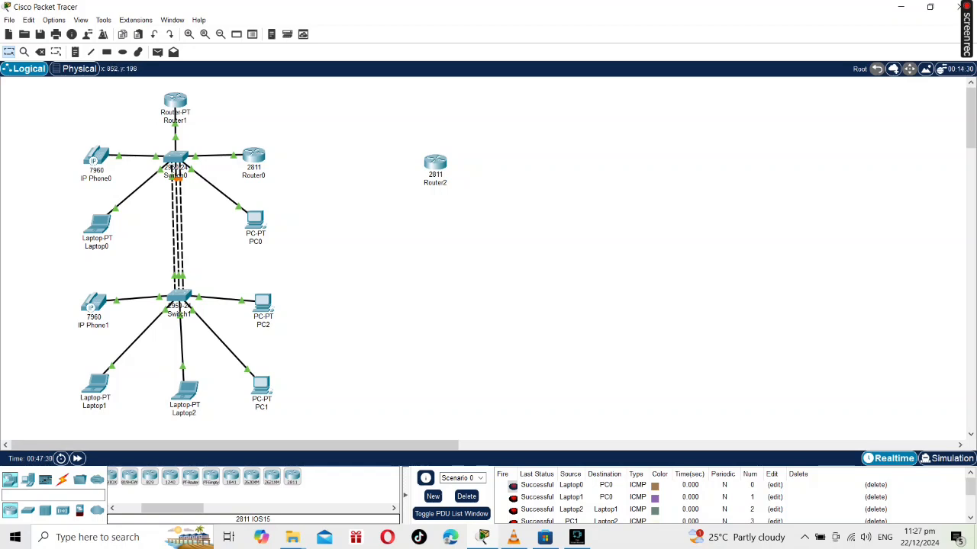
left_click_drag(434, 164, 433, 156)
left_click(433, 156)
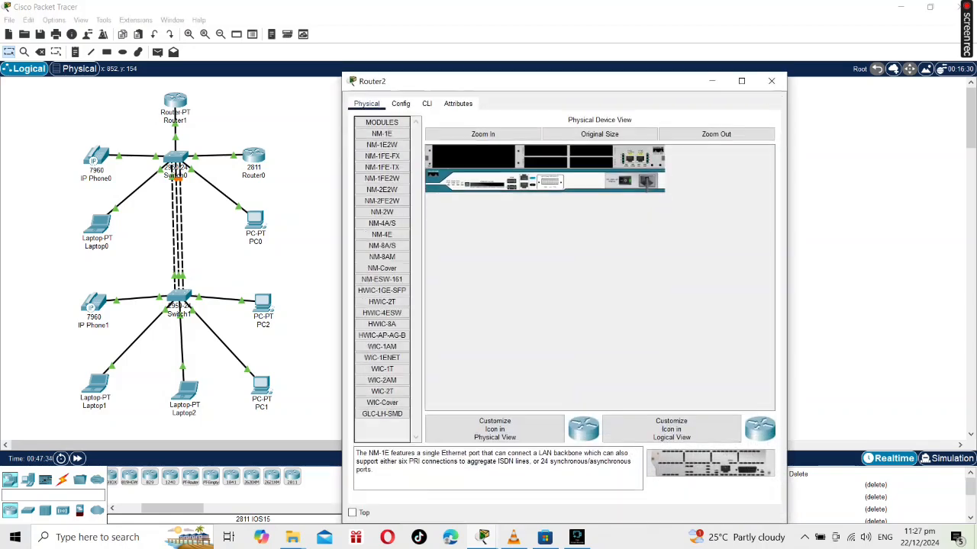
left_click(771, 81)
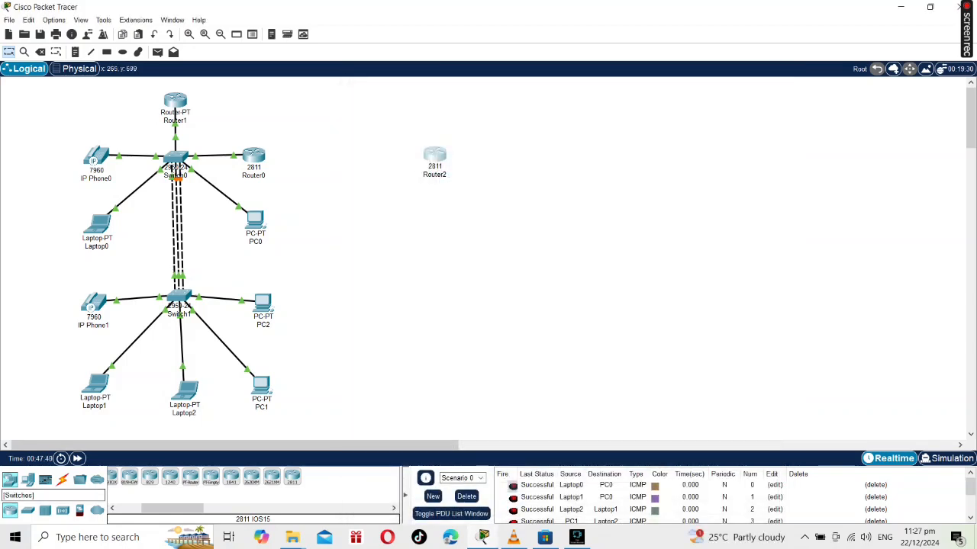
Add two 2950-24 switches beside the new 2811 router, one above the other.
left_click(27, 510)
left_click(259, 477)
left_click(559, 159)
left_click(560, 160)
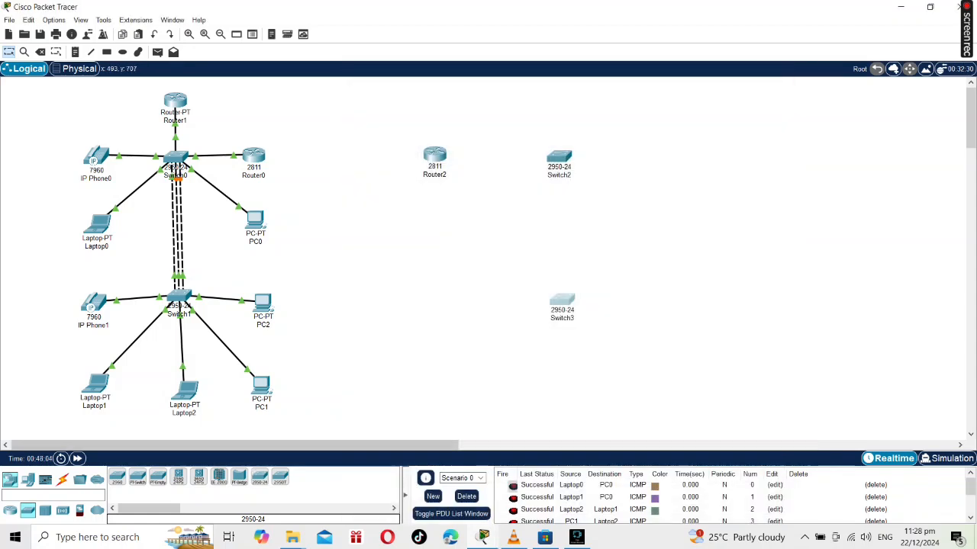
Place a PC below Router2, and a 7960 IP phone with a laptop below it on the other side of Switch2.
left_click(27, 480)
left_click(116, 476)
left_click(433, 235)
left_click(240, 477)
left_click(716, 171)
left_click(137, 477)
left_click(678, 239)
left_click_drag(716, 167, 678, 158)
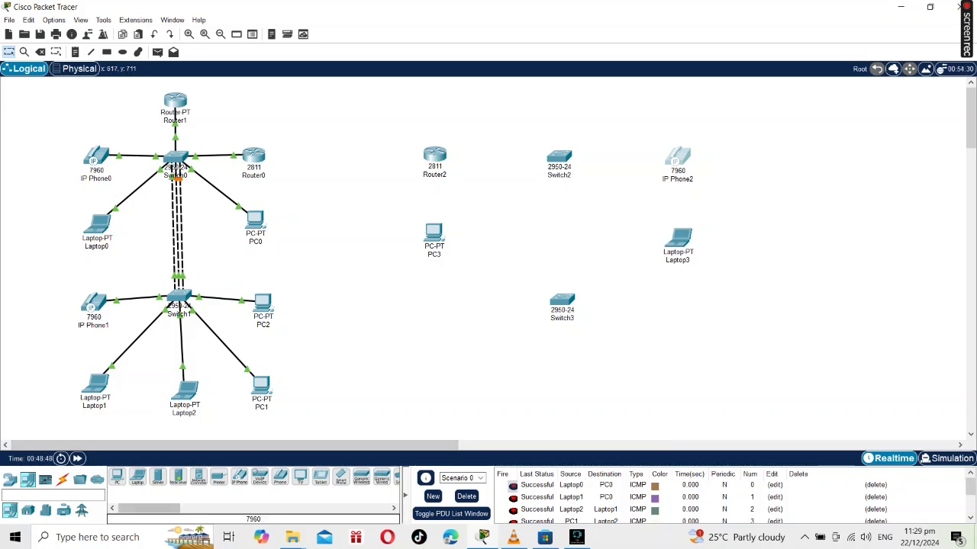
Add two more laptops and two more PCs around Switch3.
left_click(137, 477)
left_click(686, 355)
left_click(566, 413)
left_click(117, 477)
left_click(438, 372)
left_click(437, 370)
left_click(771, 81)
left_click(117, 477)
left_click(448, 385)
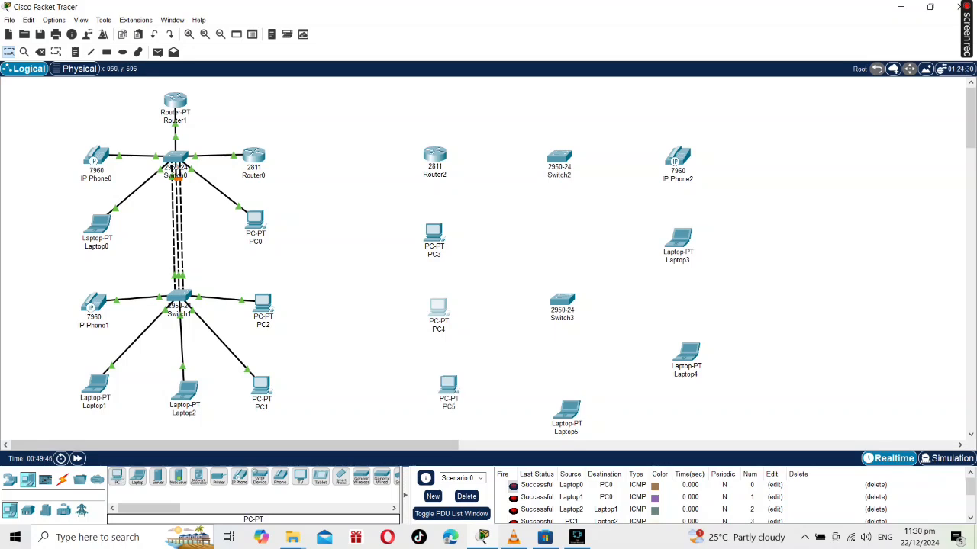
Place a second 7960 IP phone beside Switch3 and move Laptop4 below it.
left_click(240, 477)
left_click(676, 309)
left_click_drag(686, 353, 677, 394)
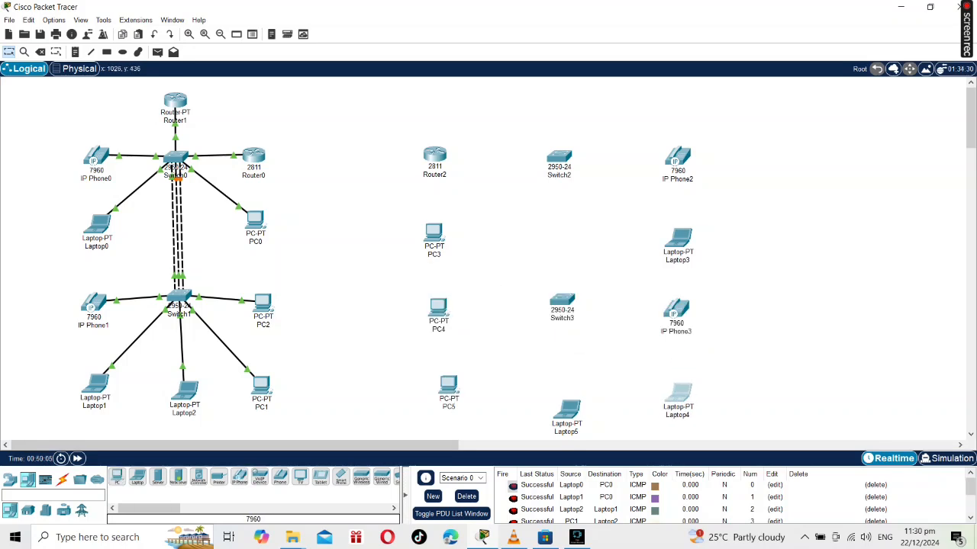
Line up the new router, PCs, IP phones and laptops in columns beside the switches, and place a Router-PT above Switch2.
left_click_drag(438, 308, 448, 308)
left_click_drag(433, 232, 444, 229)
left_click_drag(435, 155, 443, 155)
left_click_drag(678, 157, 671, 157)
left_click_drag(678, 237, 673, 231)
left_click_drag(676, 309, 672, 304)
left_click_drag(677, 394, 675, 391)
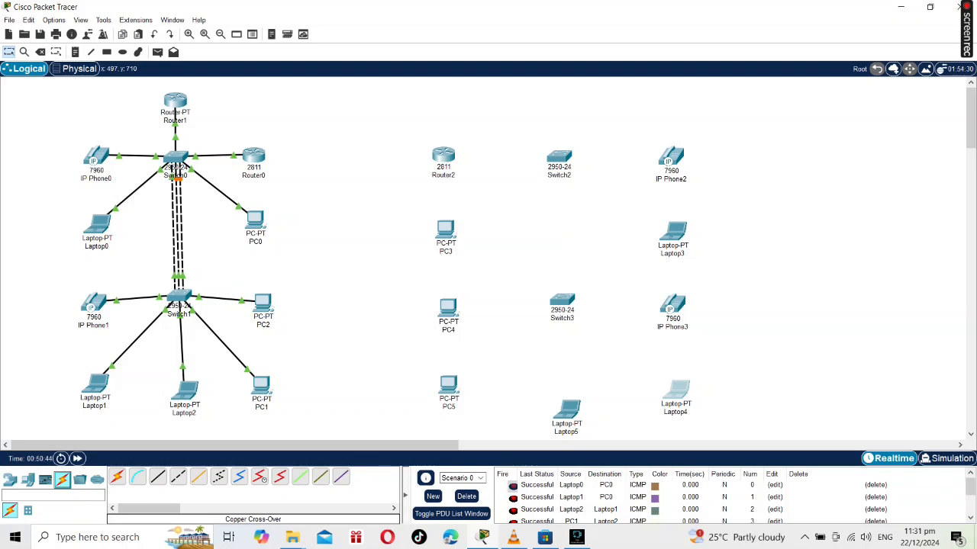
left_click(190, 477)
left_click(560, 100)
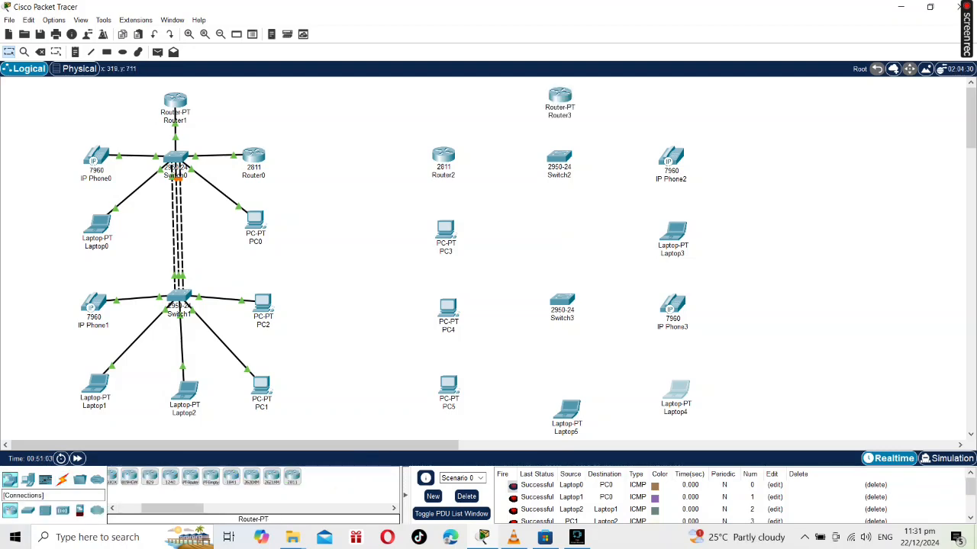
Connect Router2 to FastEthernet0/1 on Switch2 with a copper straight-through cable.
left_click(62, 479)
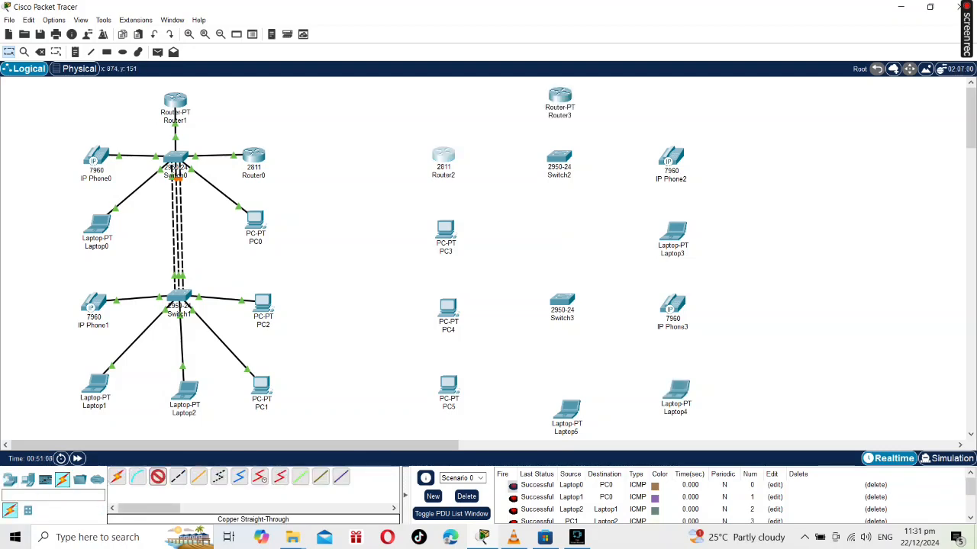
left_click(444, 158)
left_click(486, 186)
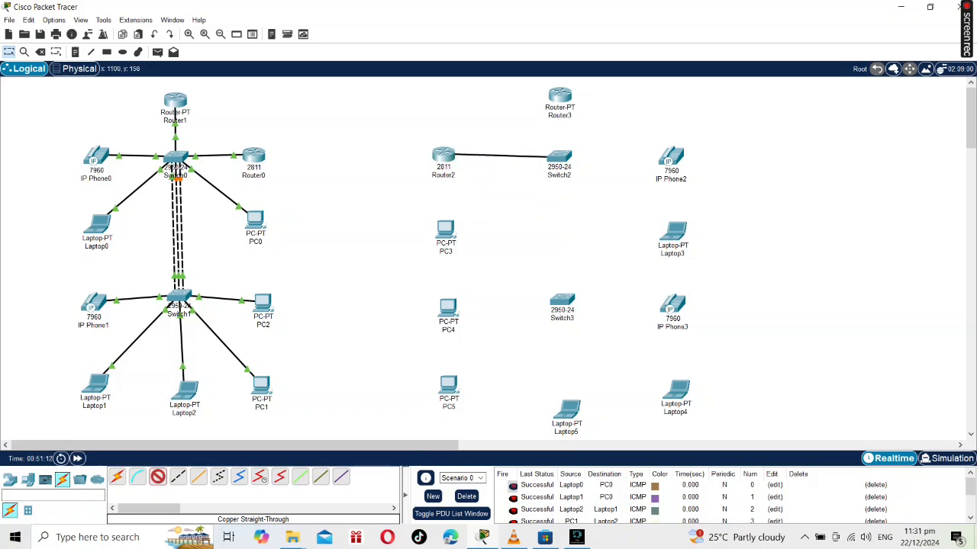
left_click(559, 158)
left_click(602, 177)
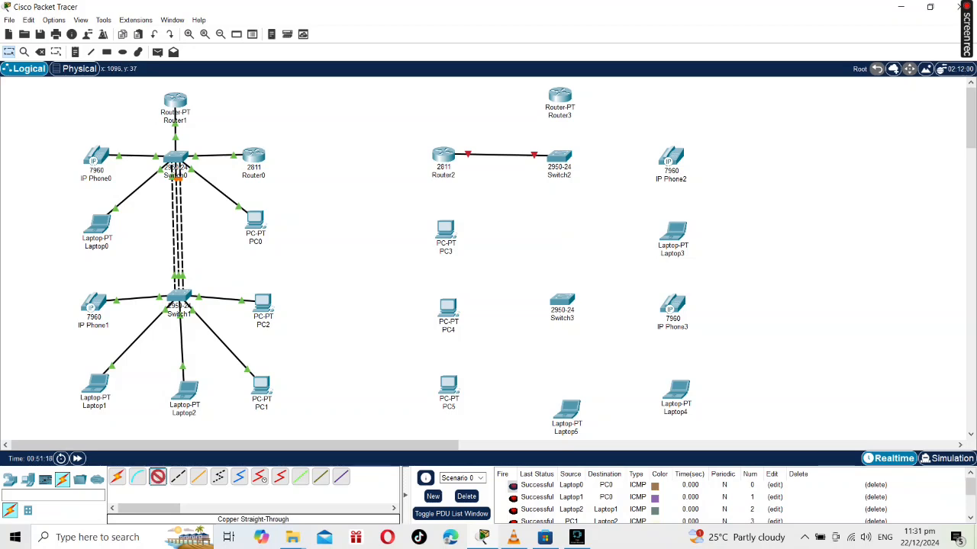
Connect Router3's FastEthernet0/0 to Switch2's FastEthernet0/2 with a copper straight-through cable.
left_click(561, 94)
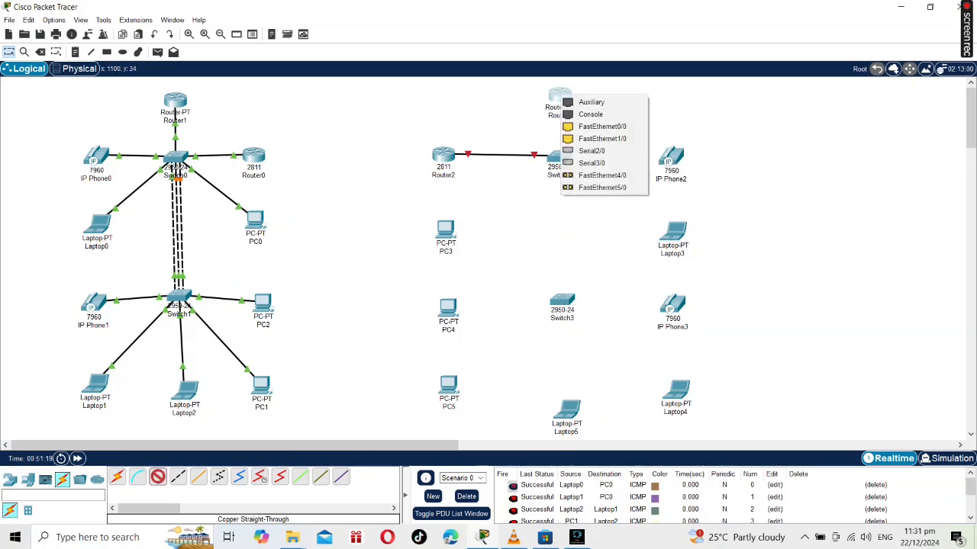
left_click(595, 127)
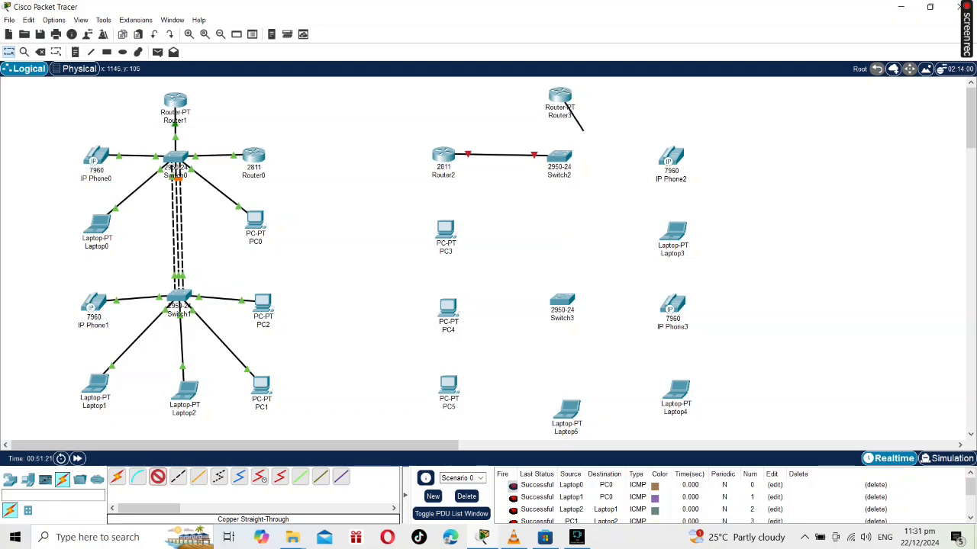
left_click(560, 156)
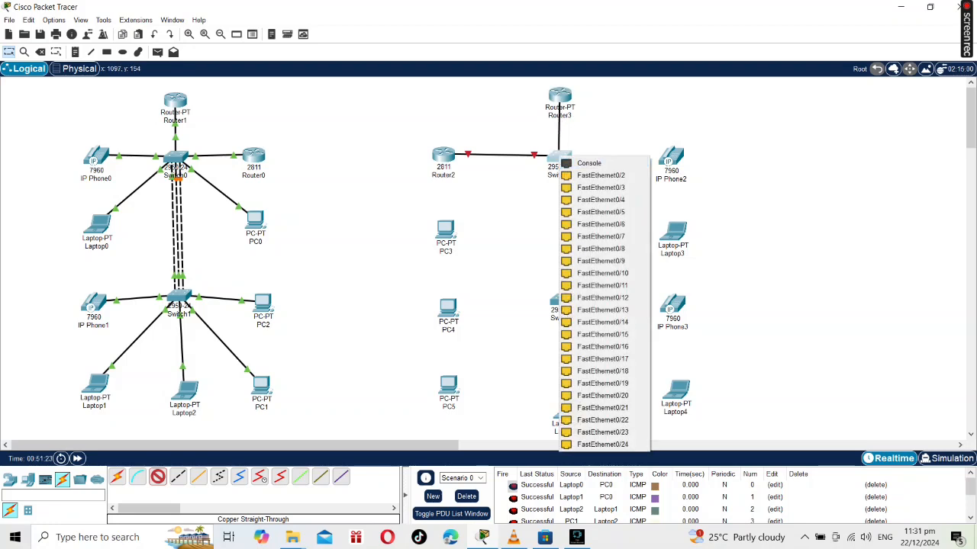
left_click(601, 174)
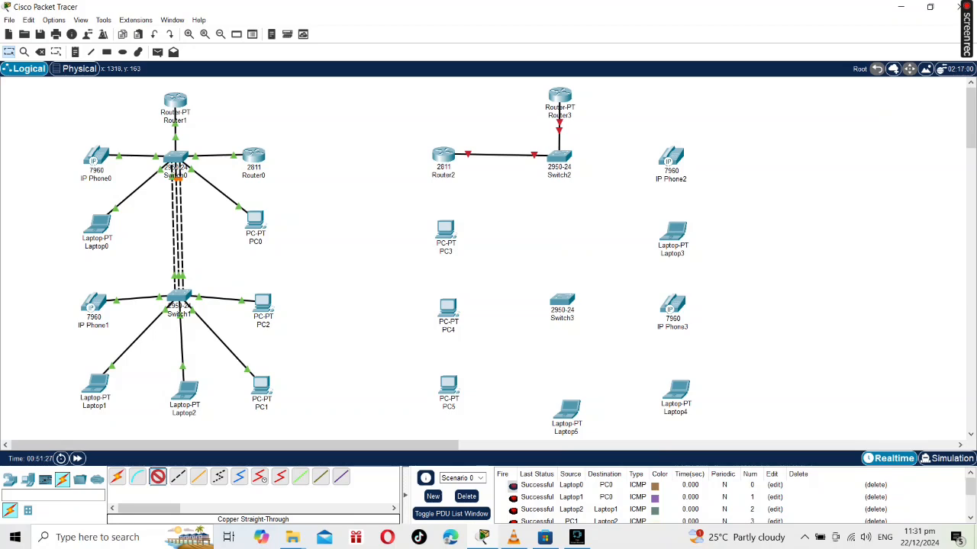
Connect IP Phone2's Switch port to Switch2's FastEthernet0/3 with a copper straight-through cable.
left_click(671, 159)
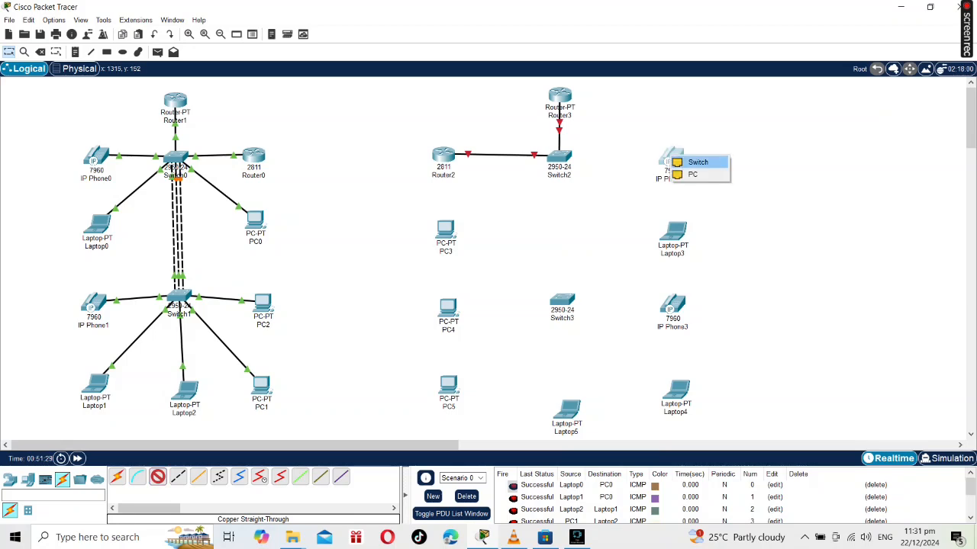
left_click(695, 162)
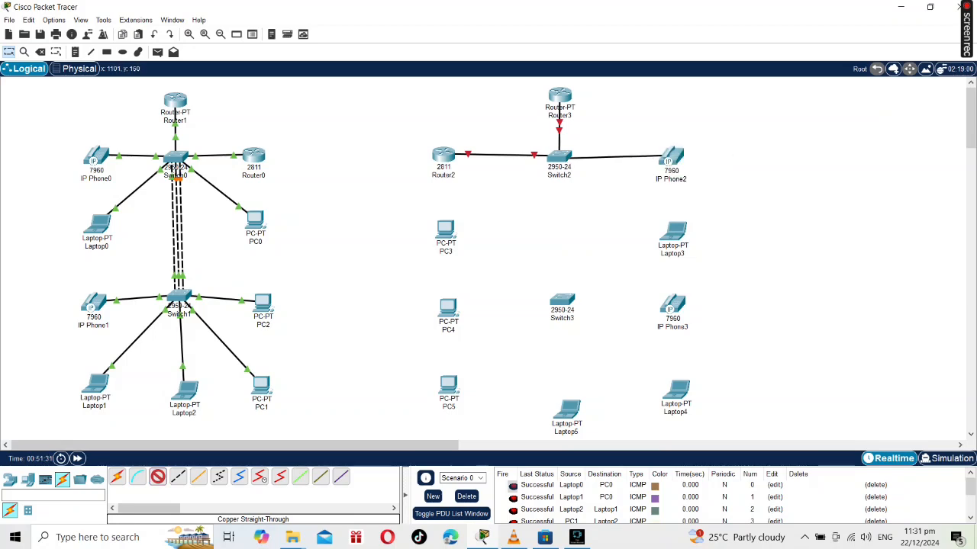
left_click(560, 157)
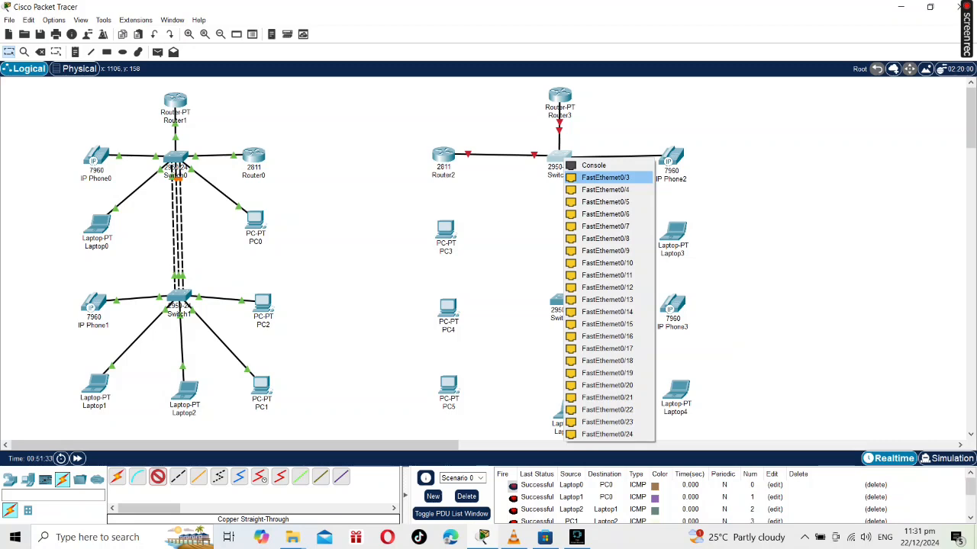
left_click(592, 176)
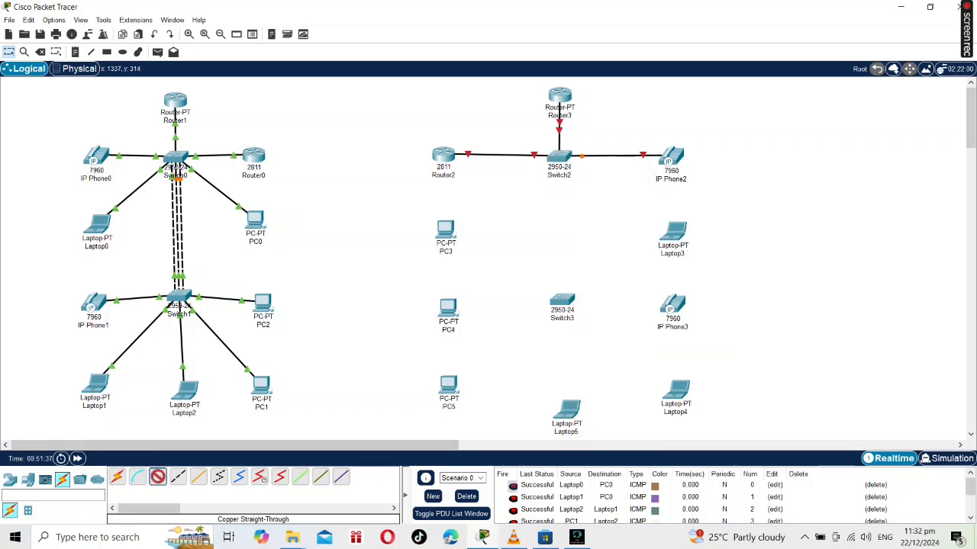
Connect Laptop3's FastEthernet0 to Switch2's FastEthernet0/4 with a copper straight-through cable.
left_click(673, 231)
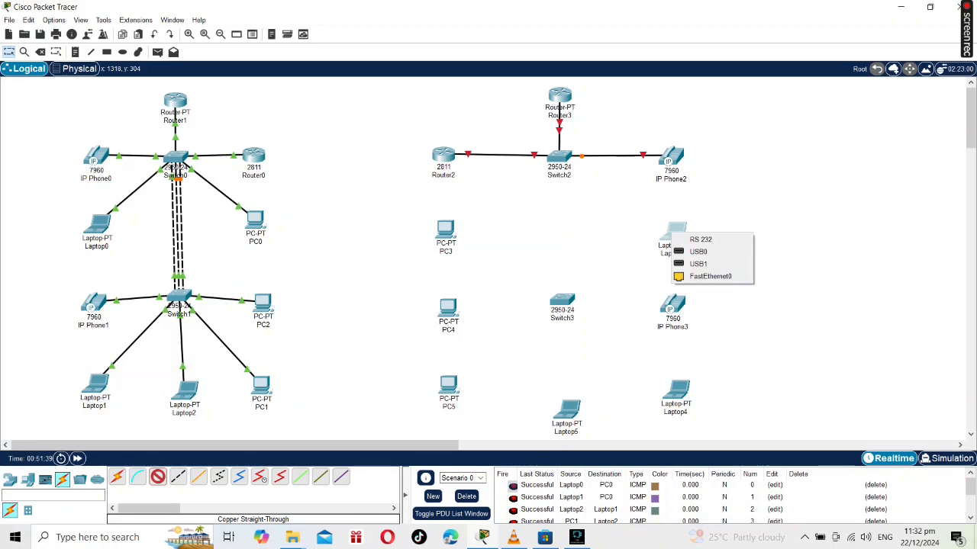
left_click(710, 276)
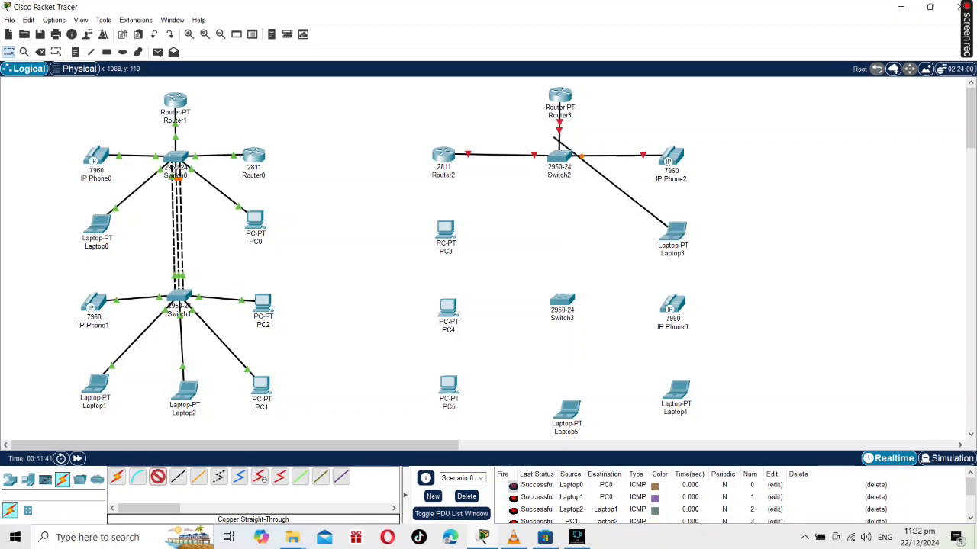
left_click(562, 158)
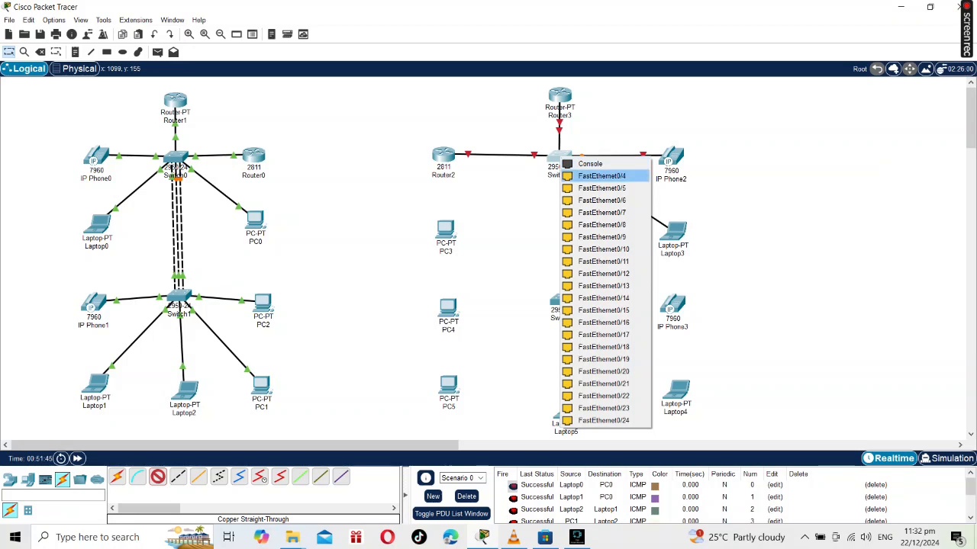
left_click(603, 175)
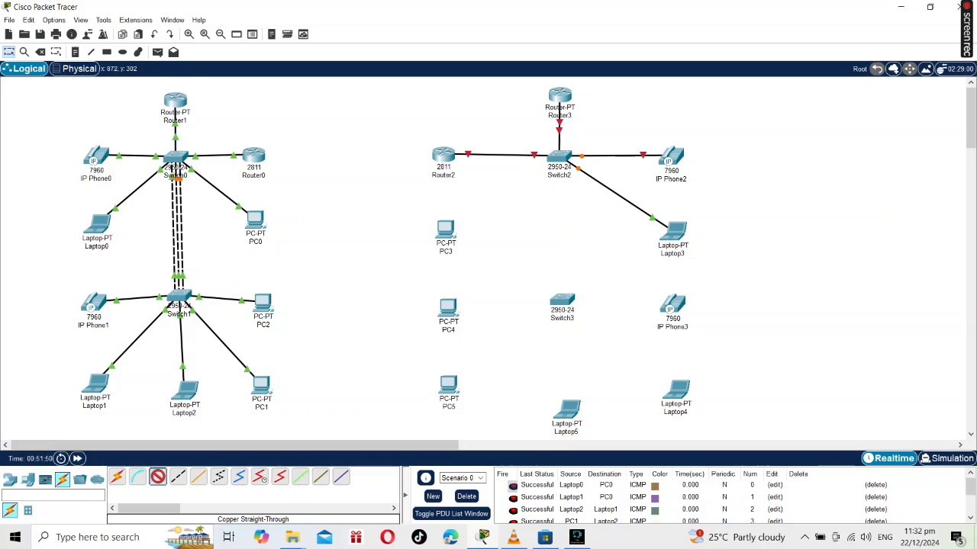
Connect PC3's FastEthernet0 to Switch2's FastEthernet0/5 with a copper straight-through cable.
left_click(445, 231)
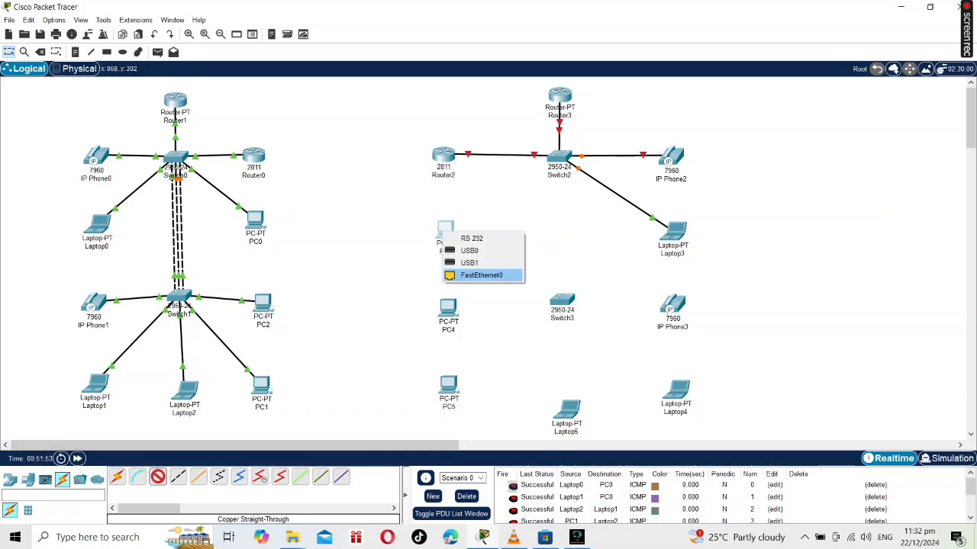
left_click(476, 275)
left_click(559, 159)
left_click(600, 176)
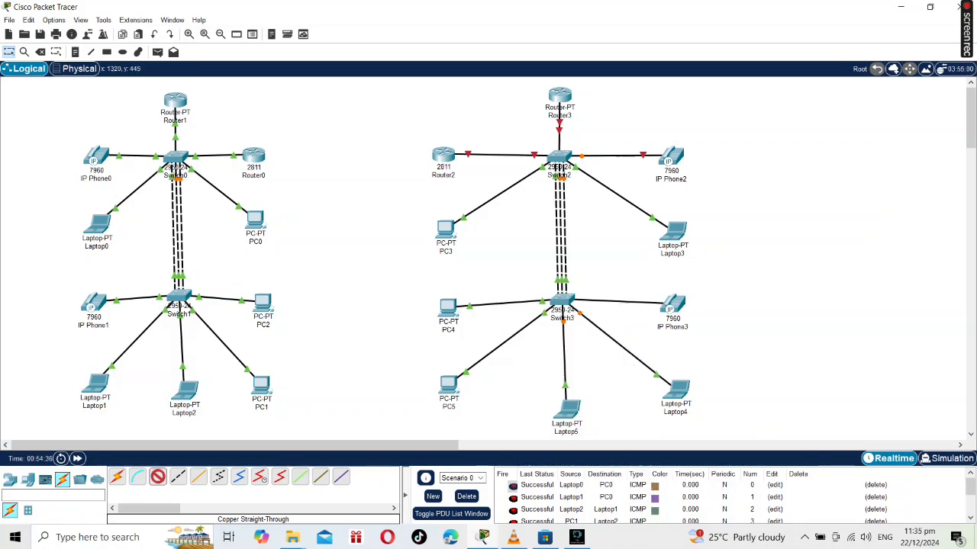
Start Router2's command line and decline the initial configuration dialog.
left_click(444, 157)
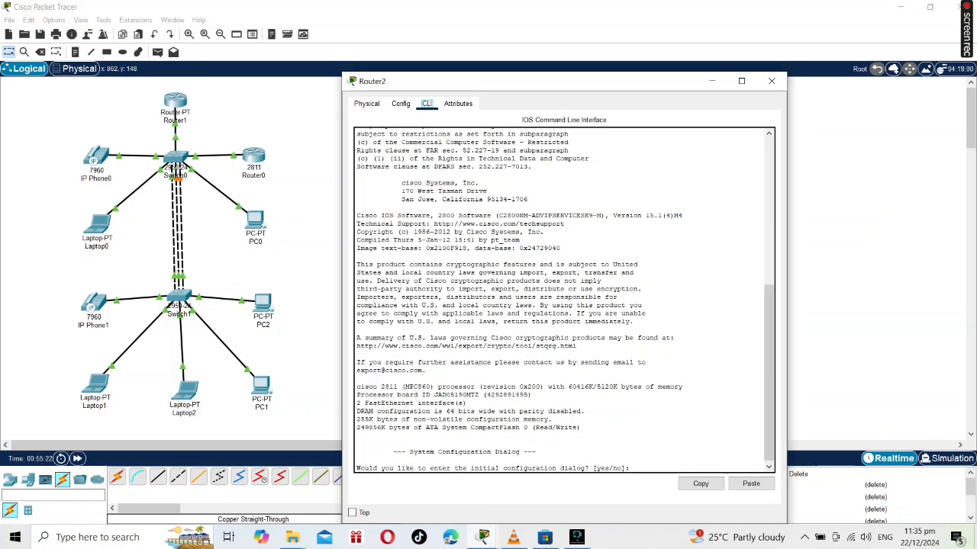
type("no")
key("Return")
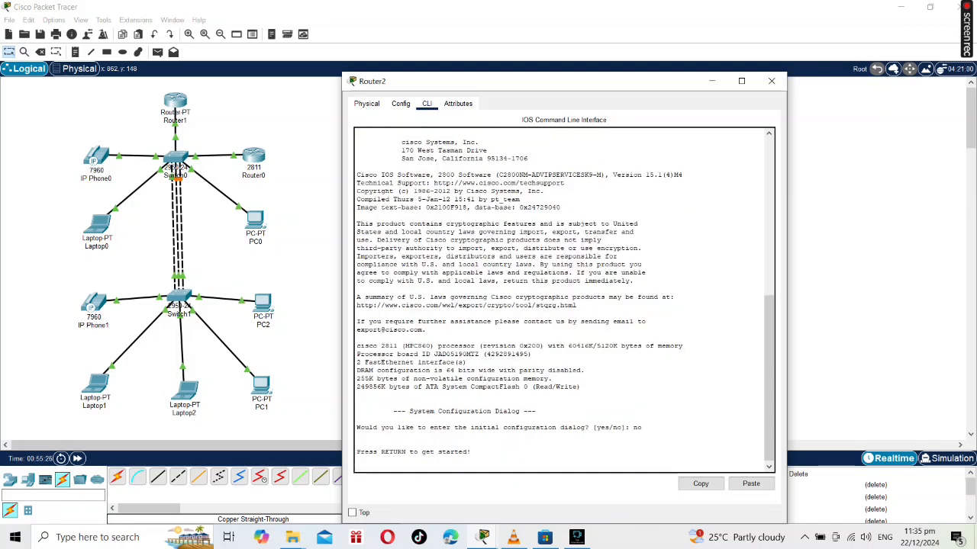
key("Return")
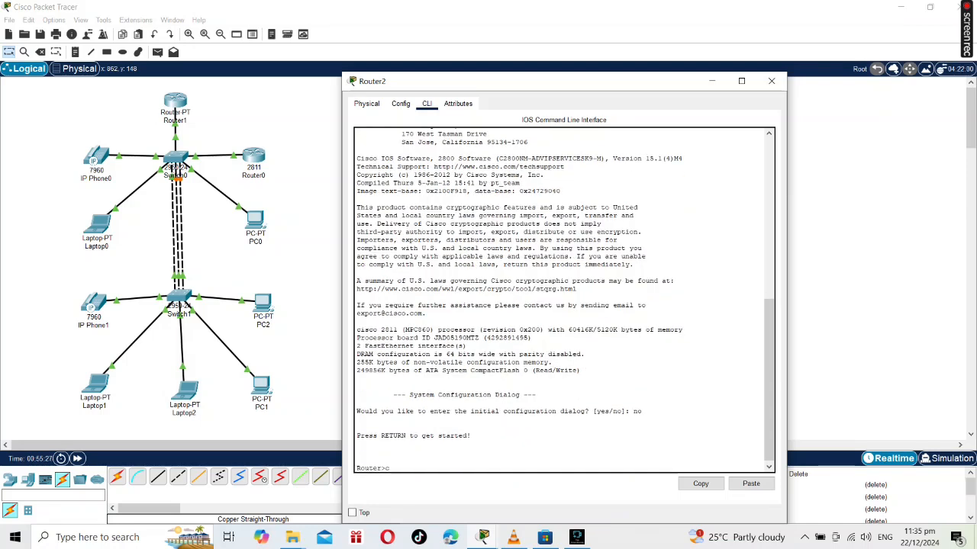
key("Return")
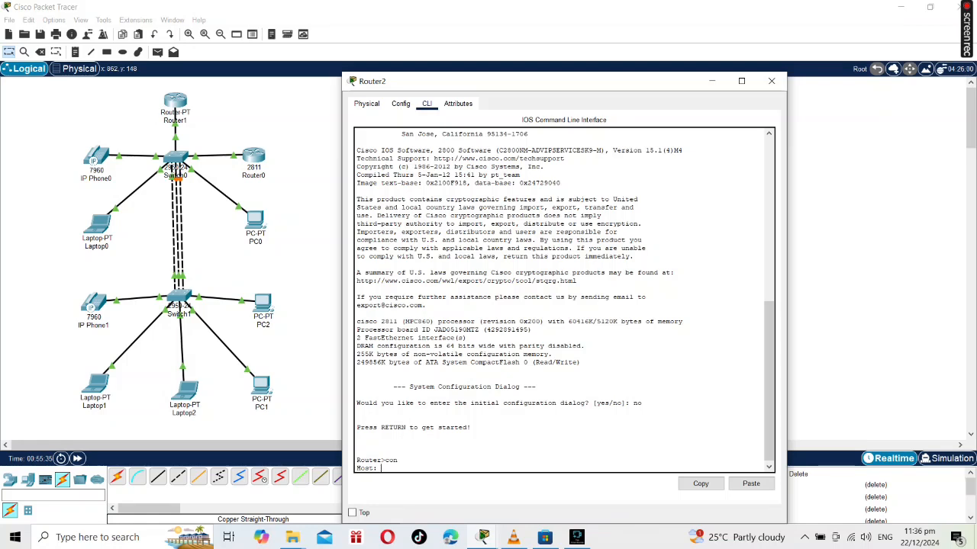
key("Return")
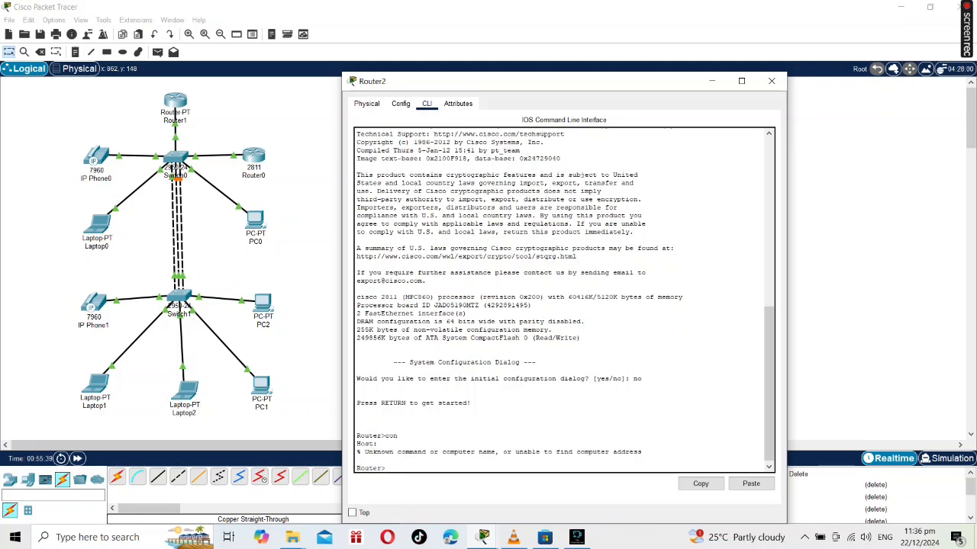
Enter privileged mode and global configuration mode on Router2 with en and conf t.
type("en")
key("Return")
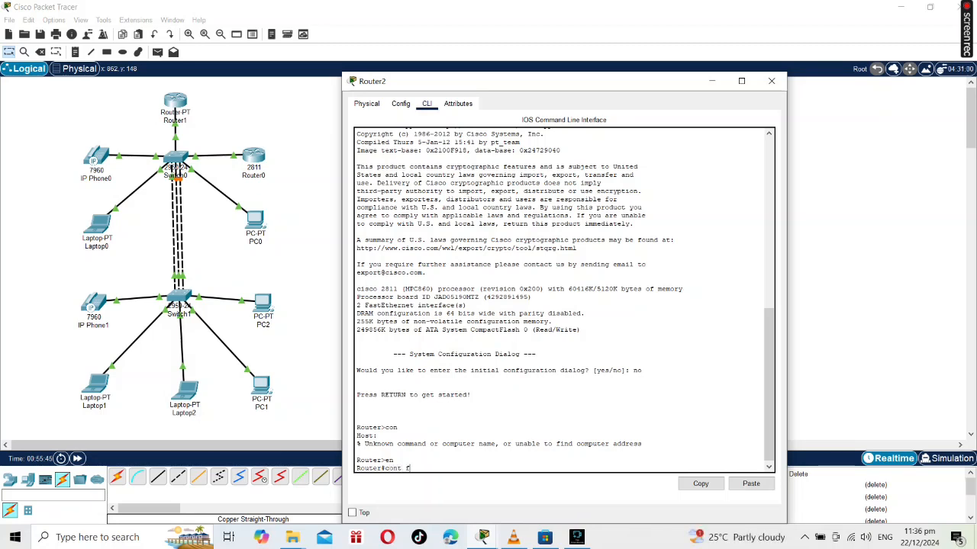
type("cont f\\\\\\")
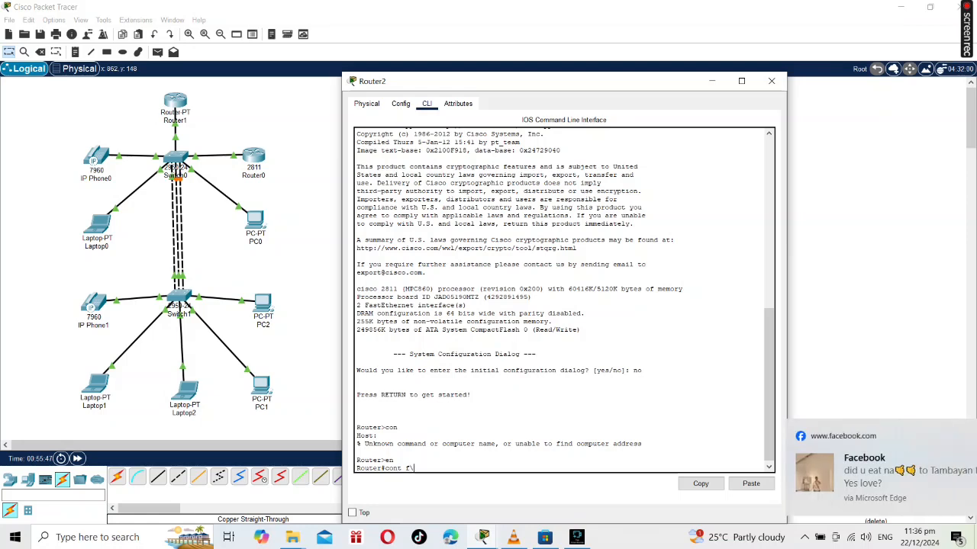
key("BackSpace")
key("BackSpace")
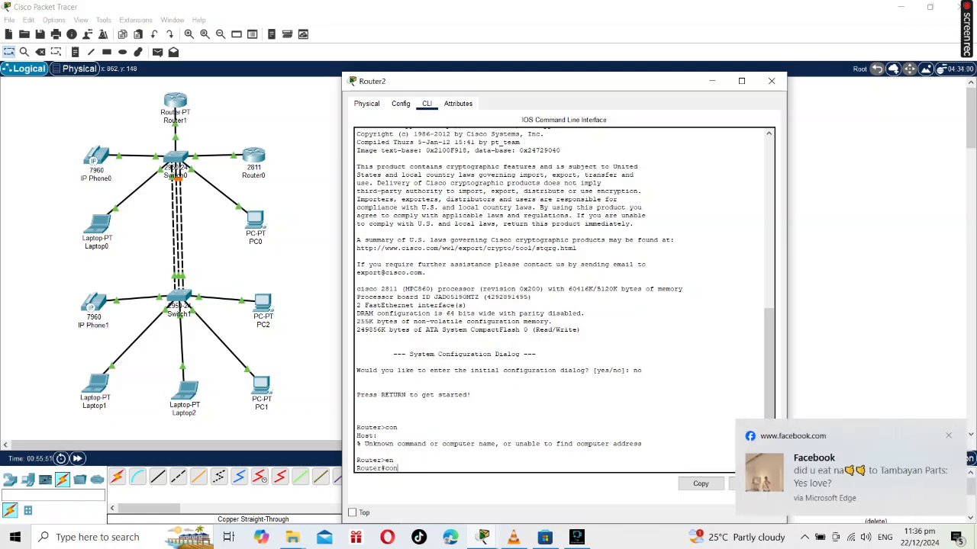
type("t")
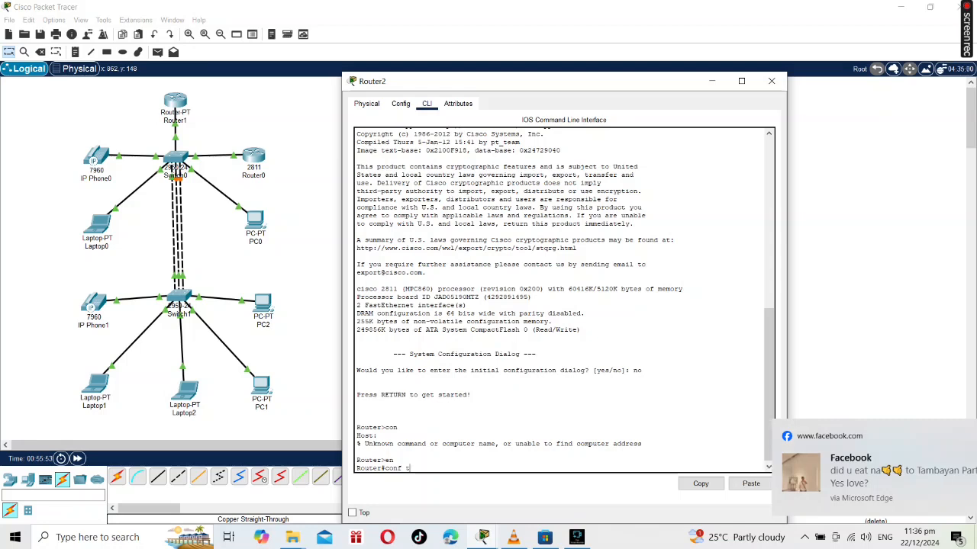
key("Return")
Enable Router2's FastEthernet0/0 and assign it IP address 10.0.0.1 with mask 255.0.0.0.
type("int f0/0")
key("Return")
type("no shut")
key("Return")
key("Return")
type("ip address 10.0.0.1 255.0.0.0")
key("Return")
type("exit")
Create DHCP pool phone on Router2 with network 10.0.0.1 255.0.0.0, default router 10.0.0.1 and option 150 IP 10.0.0.1.
key("Return")
type("rauter 10.0.0.1")
key("Return")
type("default-router 10.0.0.1")
Configure Router2's telephony service with max-ephone 5, max-dn 5, source address 10.0.0.1 port 2000, and auto assign 4 to 6 and 1 to 5.
key("Return")
type("option 150 ip 10.0.0.1")
key("Return")
type("exit")
key("Return")
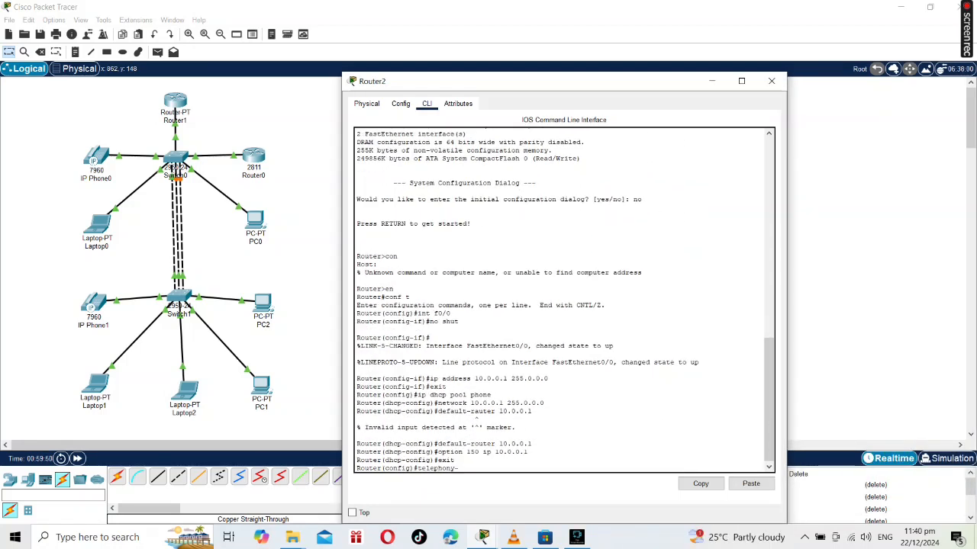
type("10.0.0.1")
key("Return")
type("ip soucre-address 10.0..0.1 port 2000")
key("Return")
type("ip source-sddress 10.0.0.1 port 2000")
key("Return")
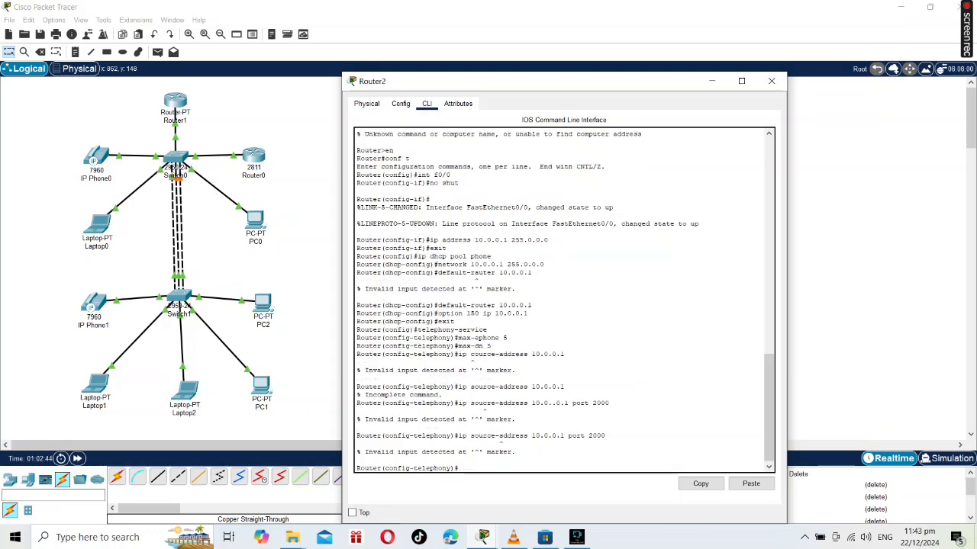
type("ip source-address 10.0.0.1 port 2000")
key("Return")
type("to assign 4 to 6")
Set ports f0/1-24 on the second network's switches to access mode with voice VLAN 1.
key("Return")
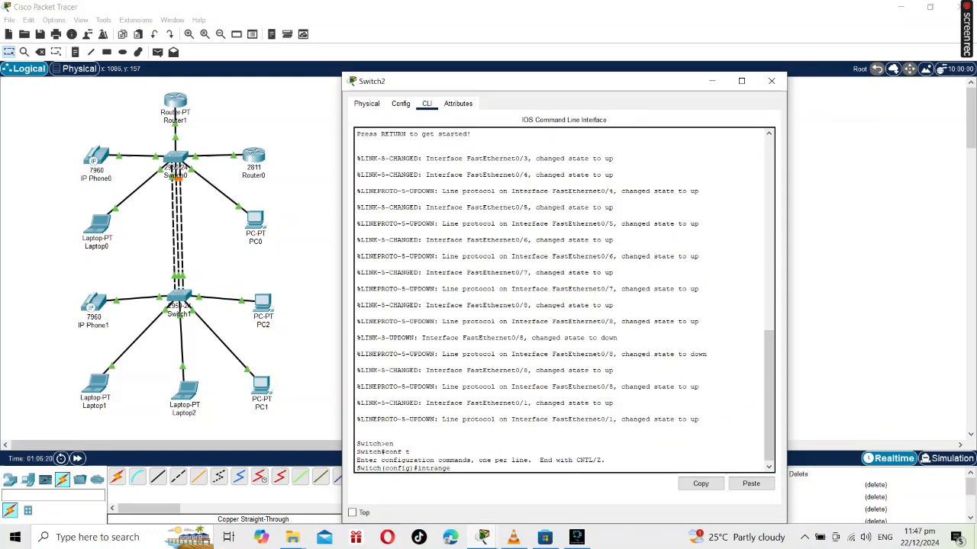
type("int range f0/1-24")
key("Return")
type("switch mode access")
key("Return")
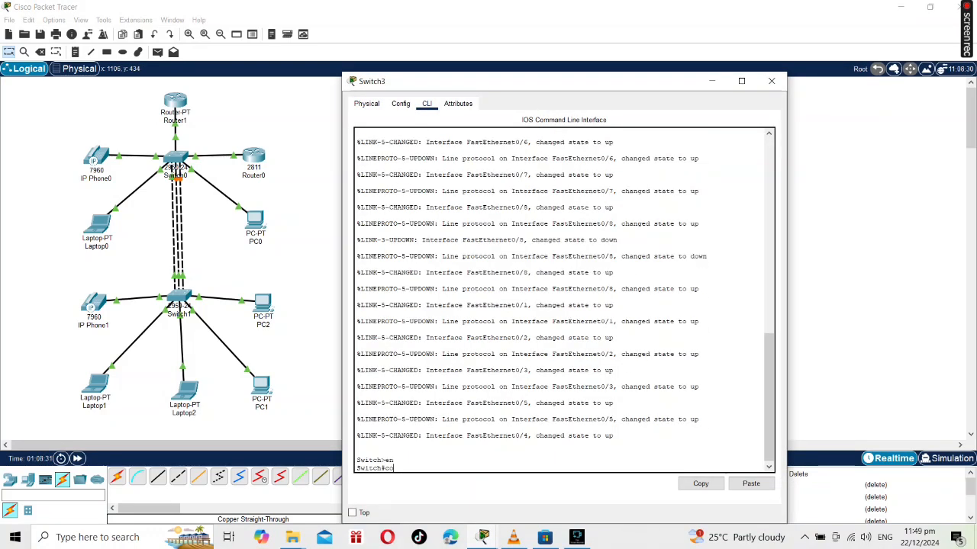
type("int range f0/1-24")
key("Return")
type("switch mode access")
key("Return")
type("switchport vlan 1")
key("Return")
type("switchport voice vlan 1")
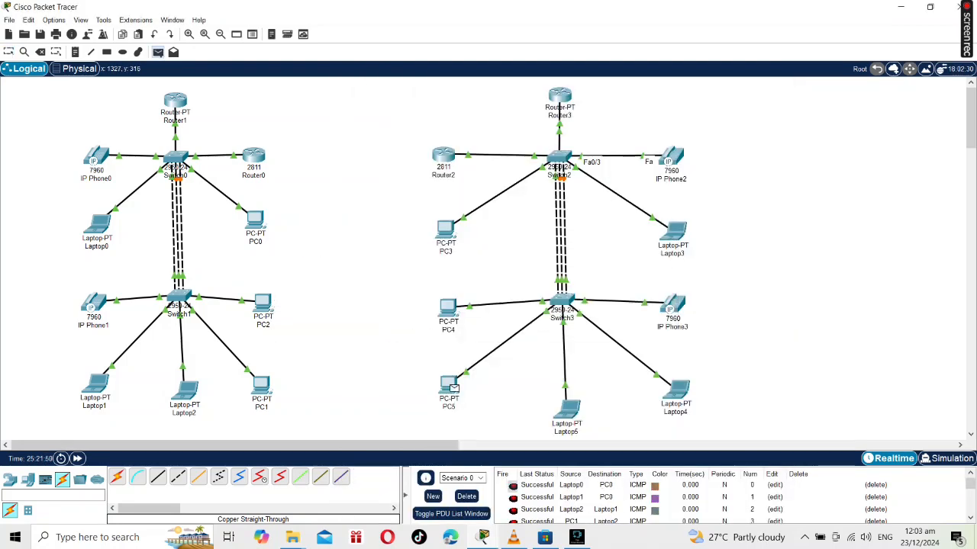
Try to attach a Serial DCE cable to Router1's FastEthernet1/0.
key("Escape")
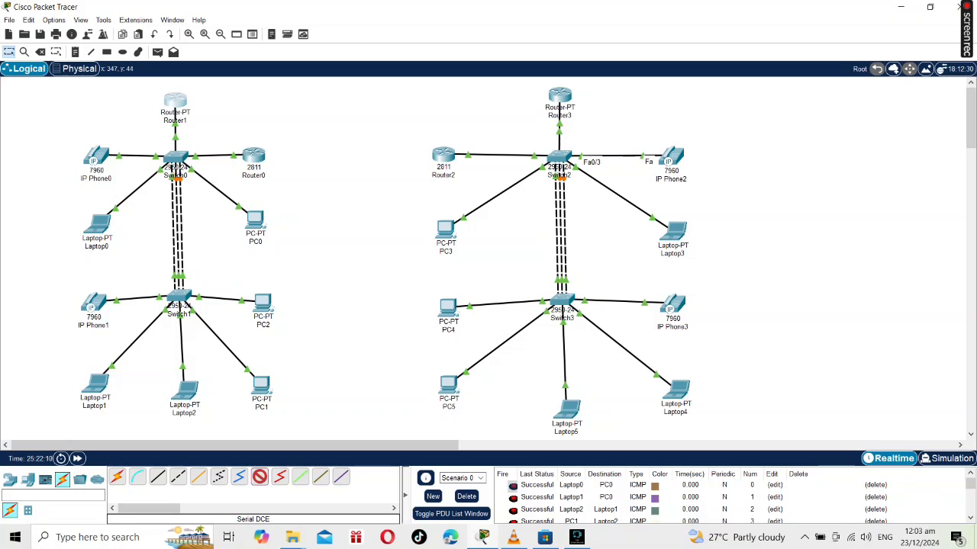
left_click(175, 100)
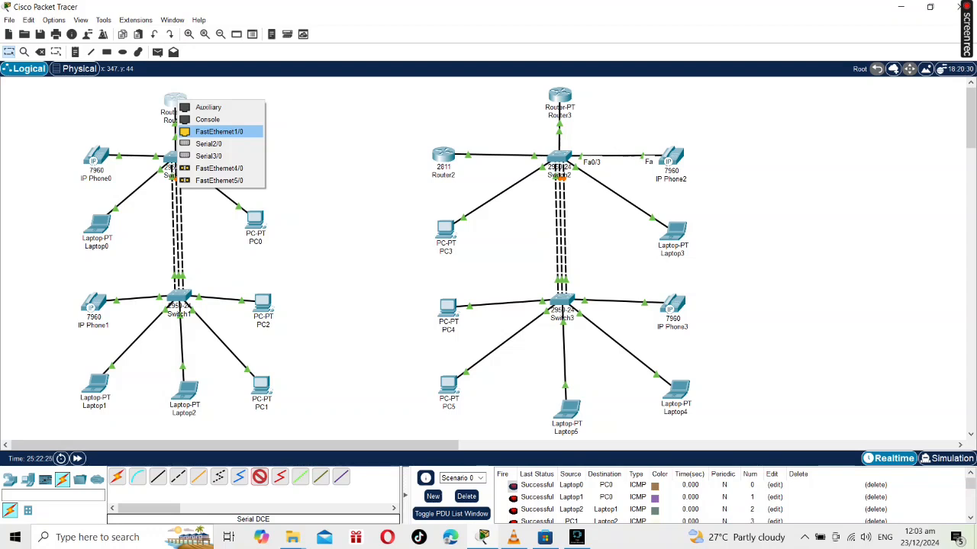
left_click(219, 132)
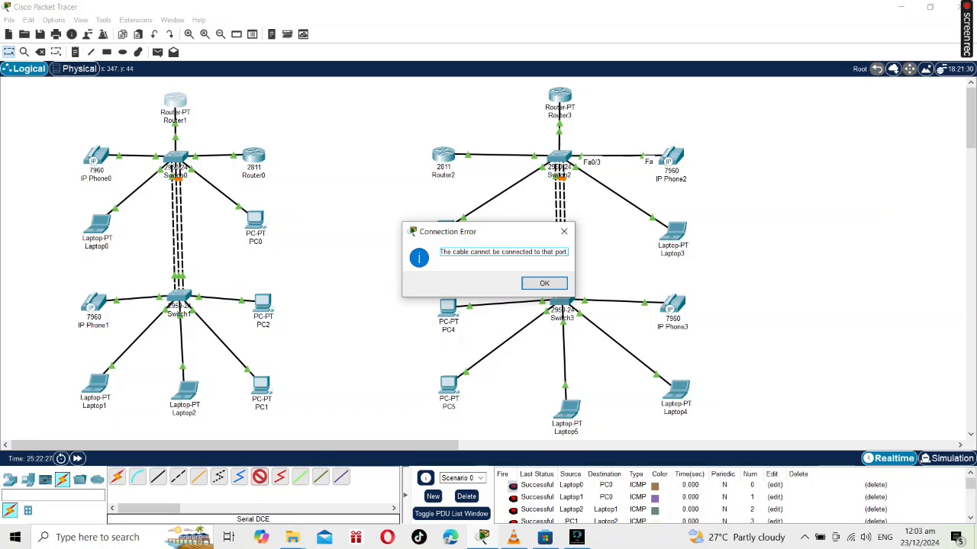
left_click(564, 231)
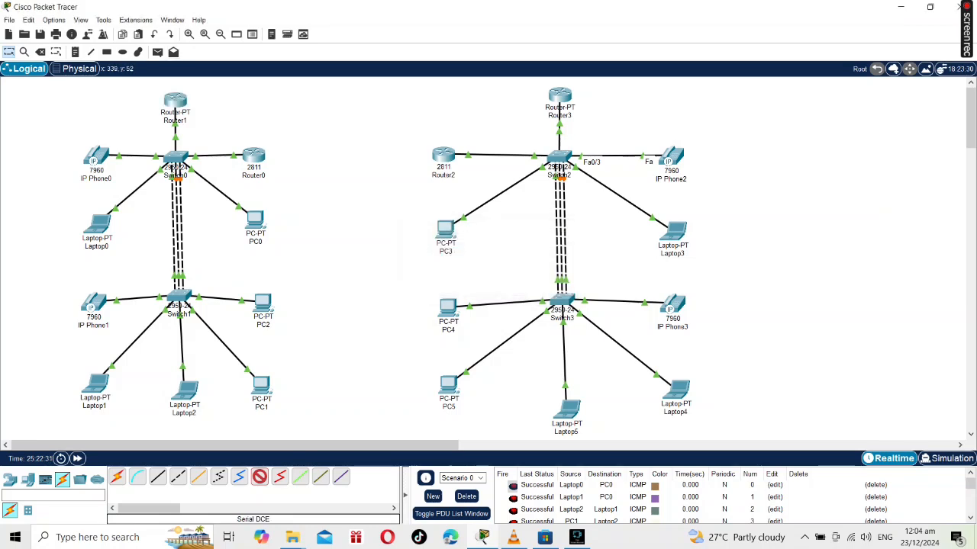
Connect Router1's Serial2/0 to Router3's Serial2/0 with a Serial DCE cable.
left_click(175, 104)
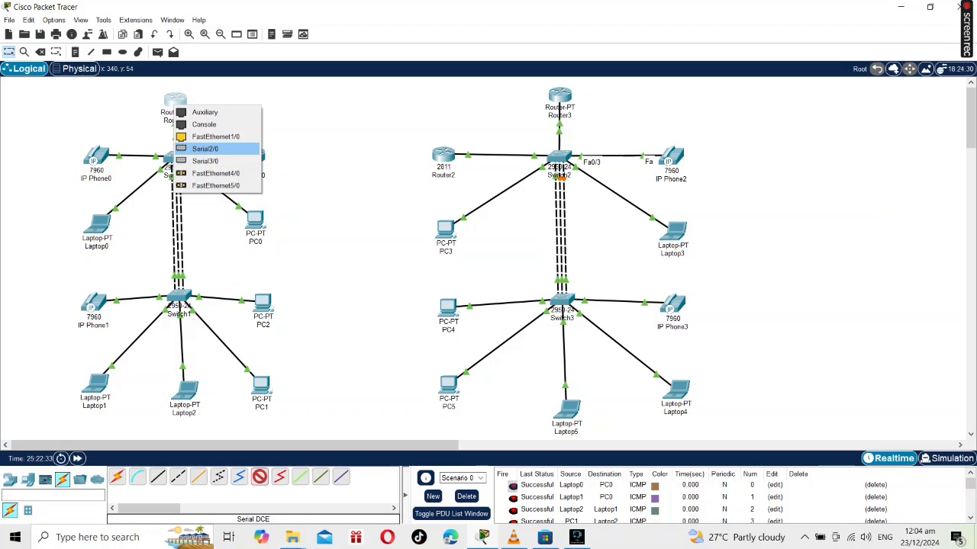
left_click(204, 149)
left_click(560, 94)
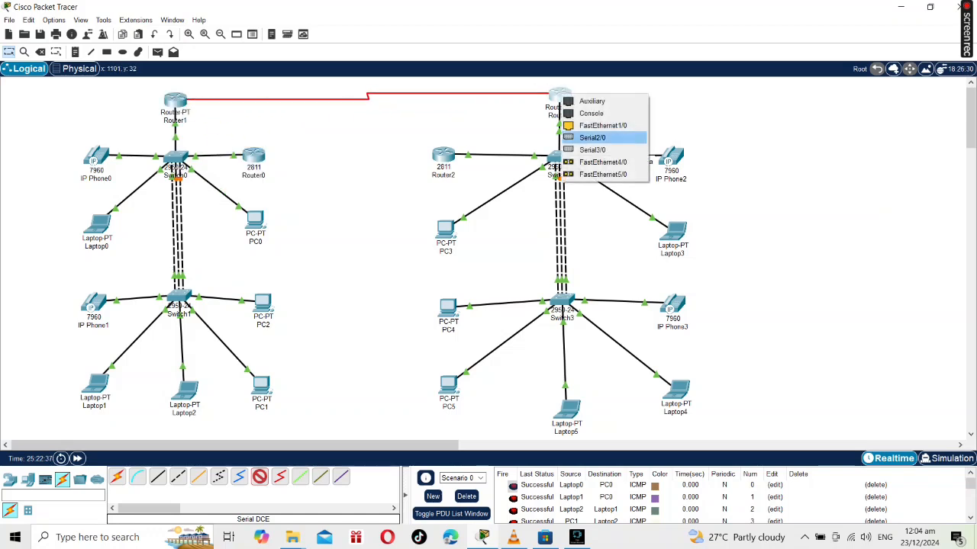
left_click(592, 138)
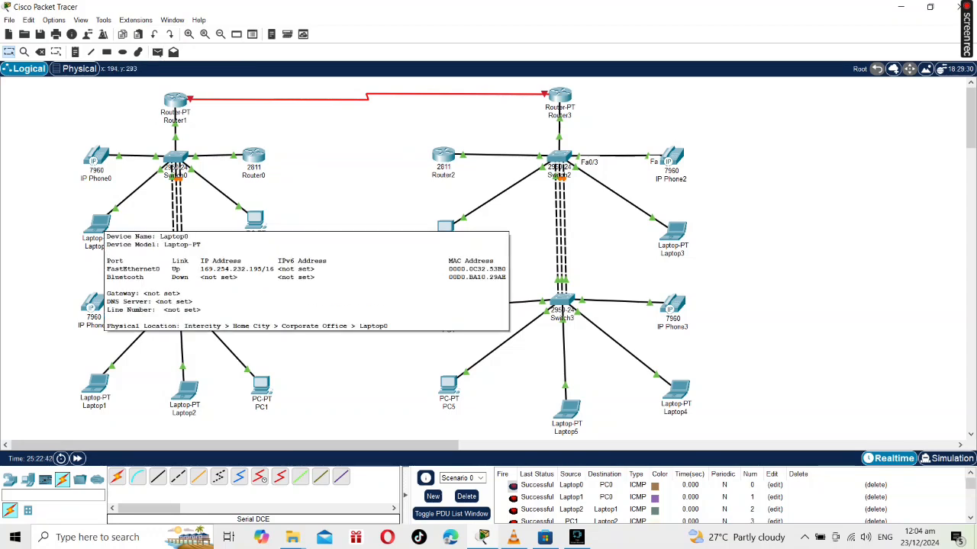
Check the IP configuration of PC4 in the second network.
left_click(157, 52)
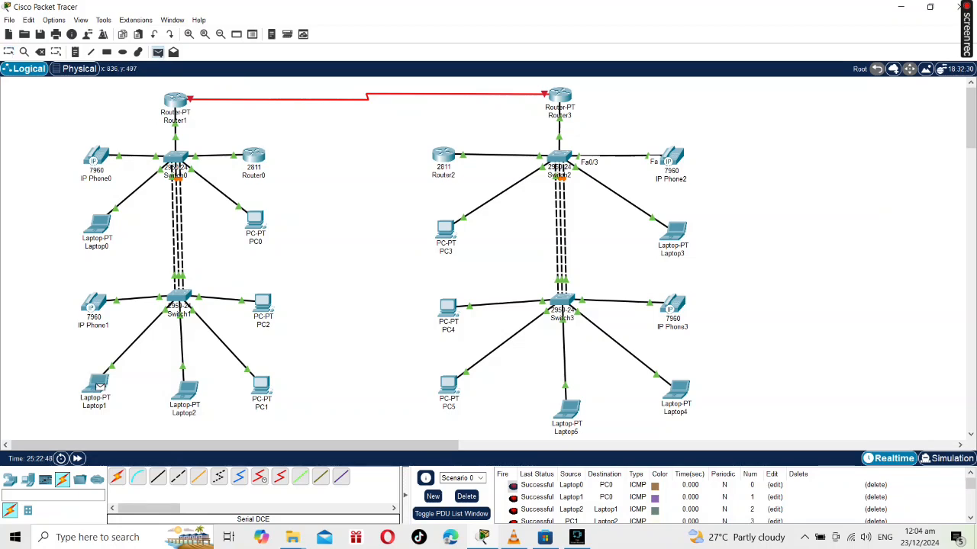
key("Escape")
left_click(185, 391)
left_click(449, 385)
left_click(448, 308)
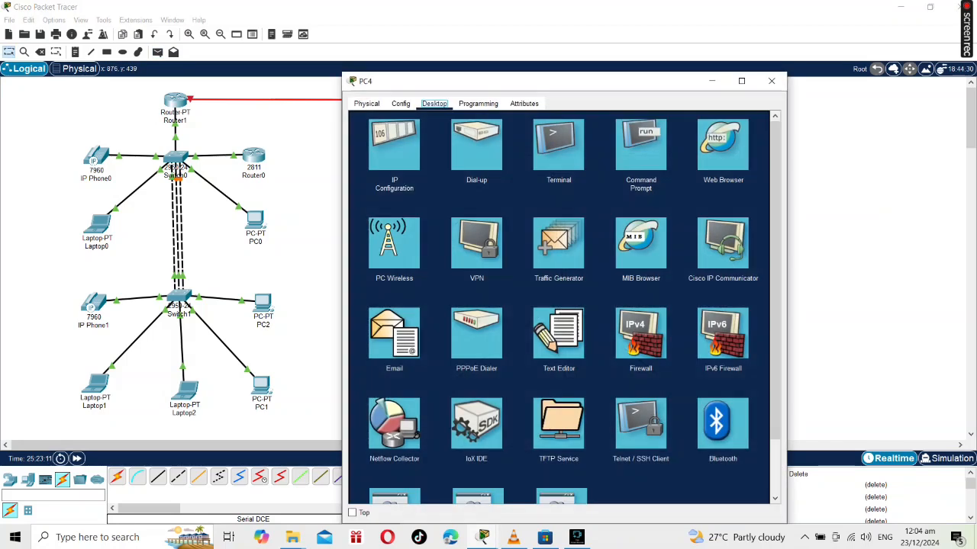
left_click(393, 145)
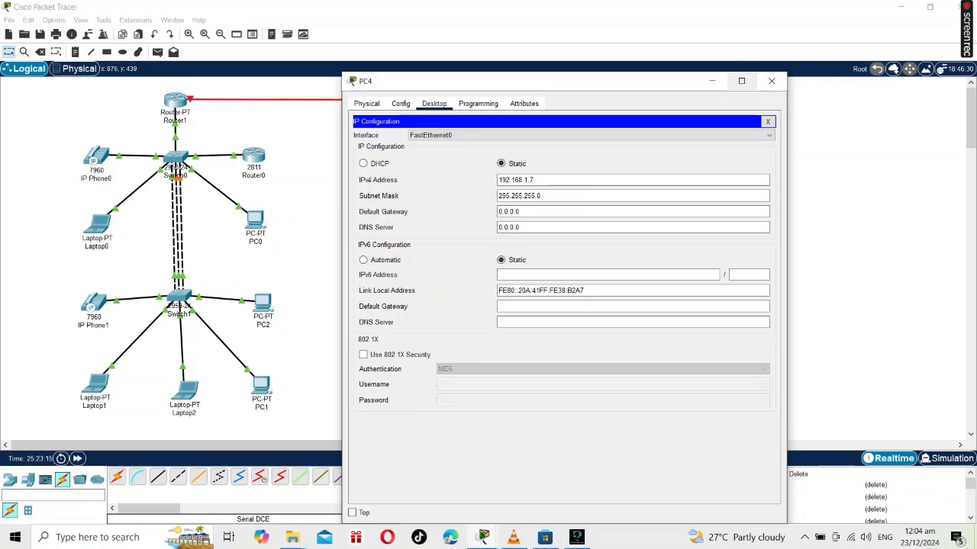
left_click(771, 81)
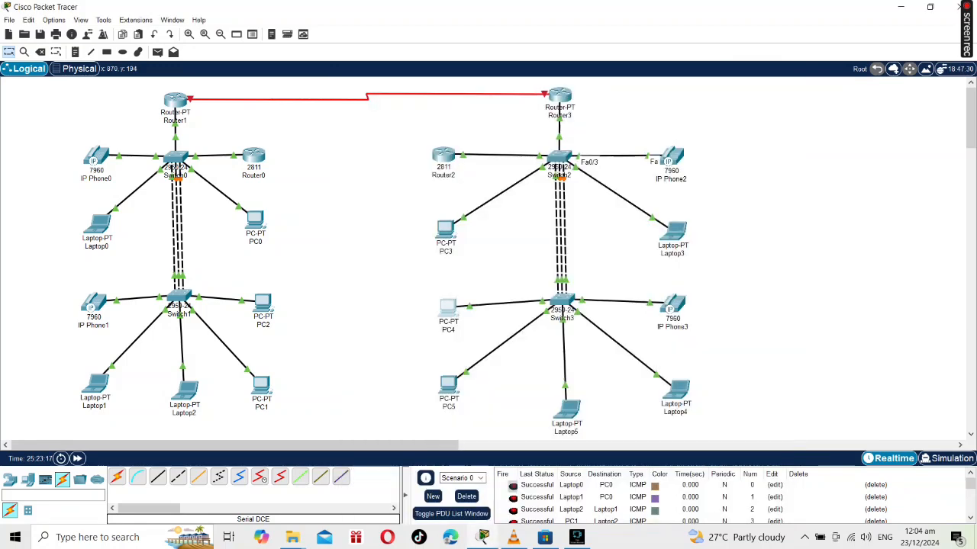
Examine the overall topology of both networks and the serial link between their routers.
scroll(309, 197, "down", 4)
scroll(309, 198, "up", 4)
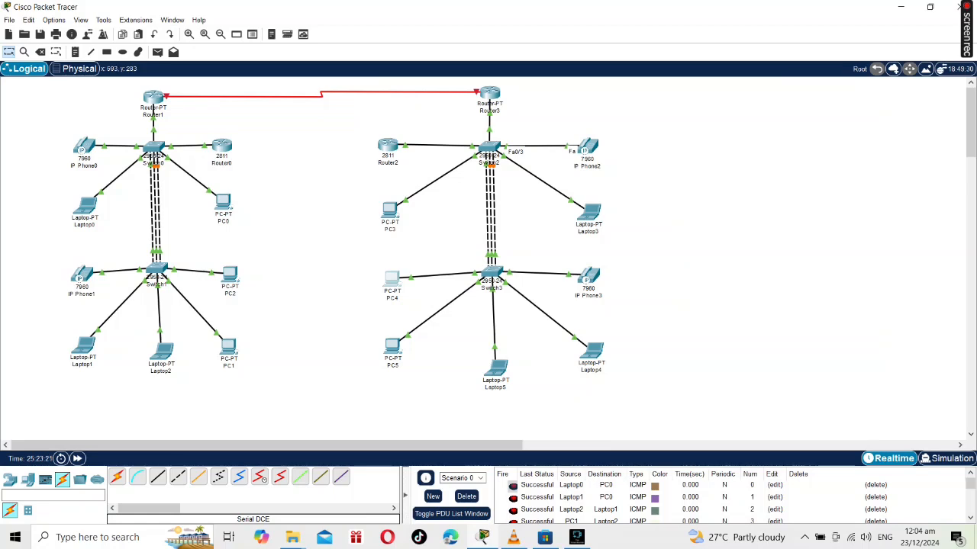
scroll(377, 256, "right", 10)
scroll(377, 256, "left", 10)
scroll(377, 256, "right", 7)
scroll(377, 256, "left", 8)
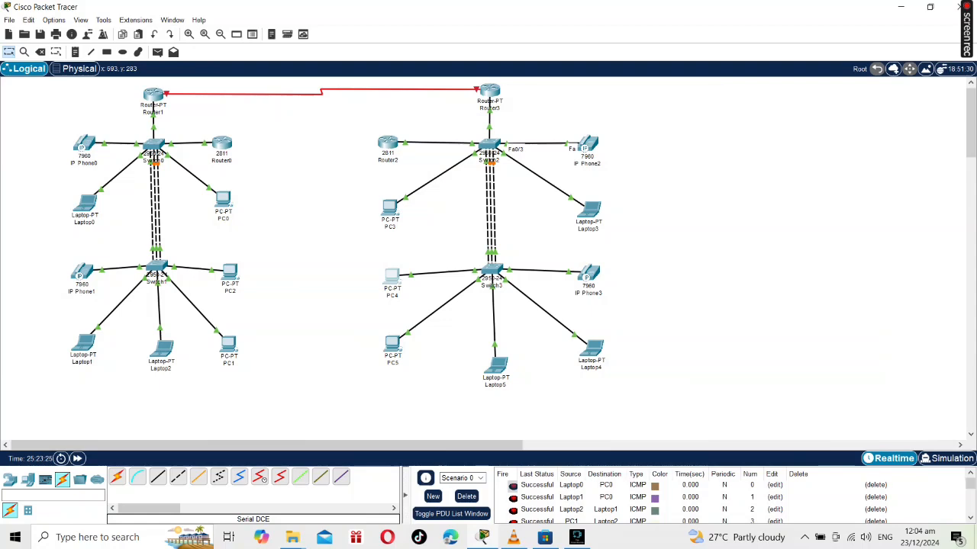
scroll(483, 260, "down", 6)
scroll(483, 260, "up", 9)
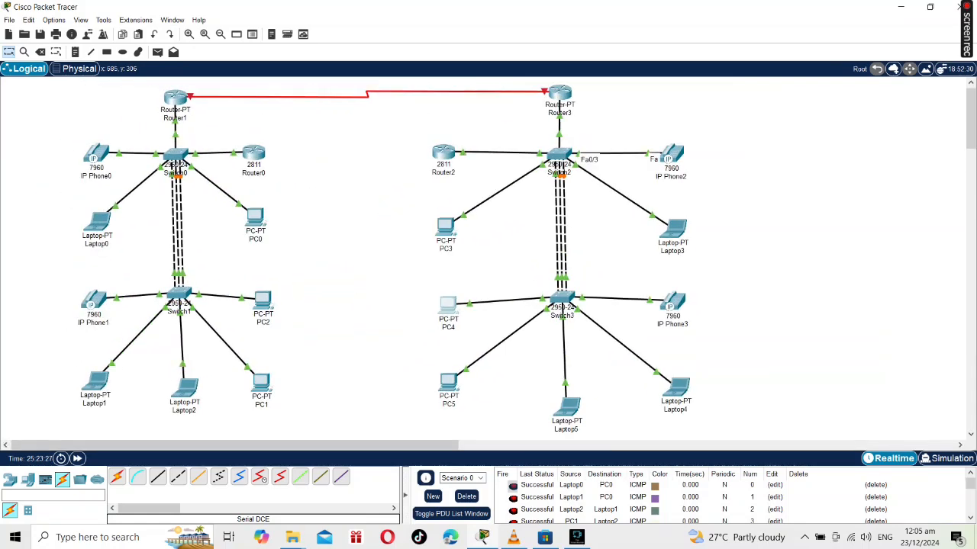
scroll(483, 260, "up", 2)
scroll(483, 259, "down", 5)
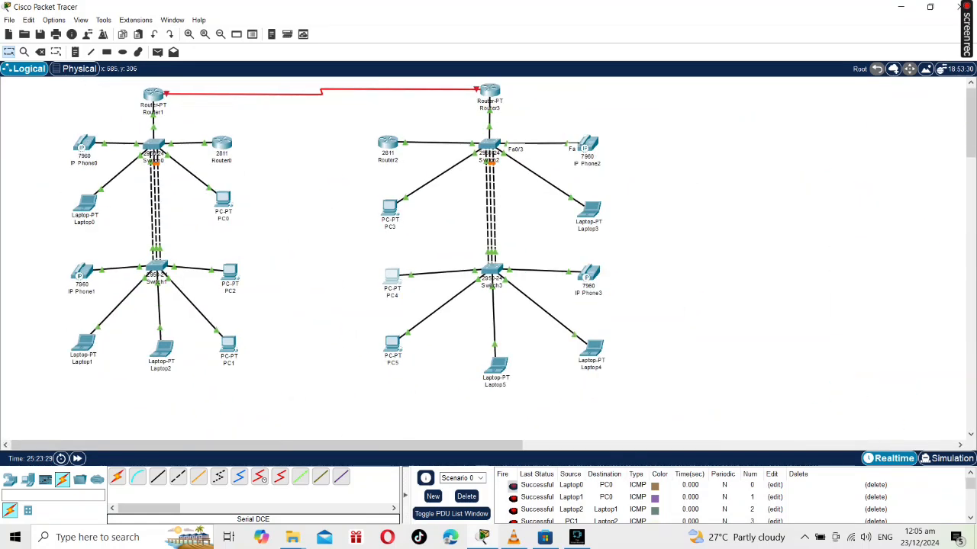
scroll(488, 259, "right", 5)
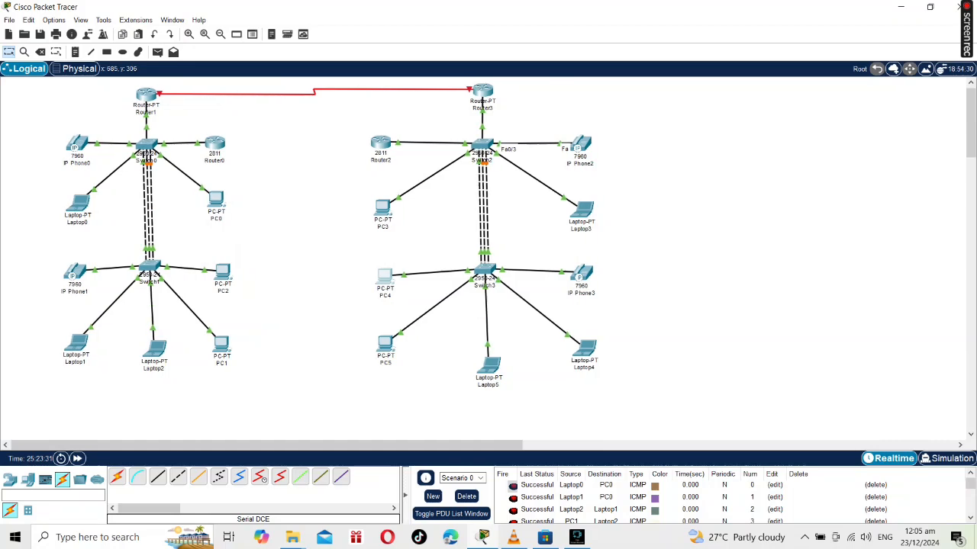
scroll(488, 260, "down", 1)
scroll(489, 260, "up", 1)
scroll(488, 260, "left", 1)
scroll(489, 260, "left", 4)
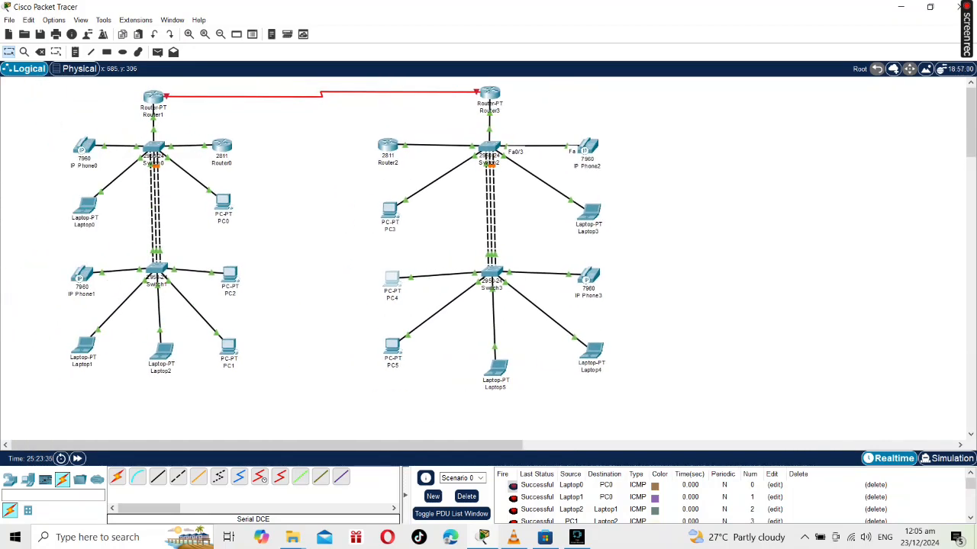
Inspect the devices and link status indicators of both networks up close.
scroll(489, 260, "up", 5, "ctrl")
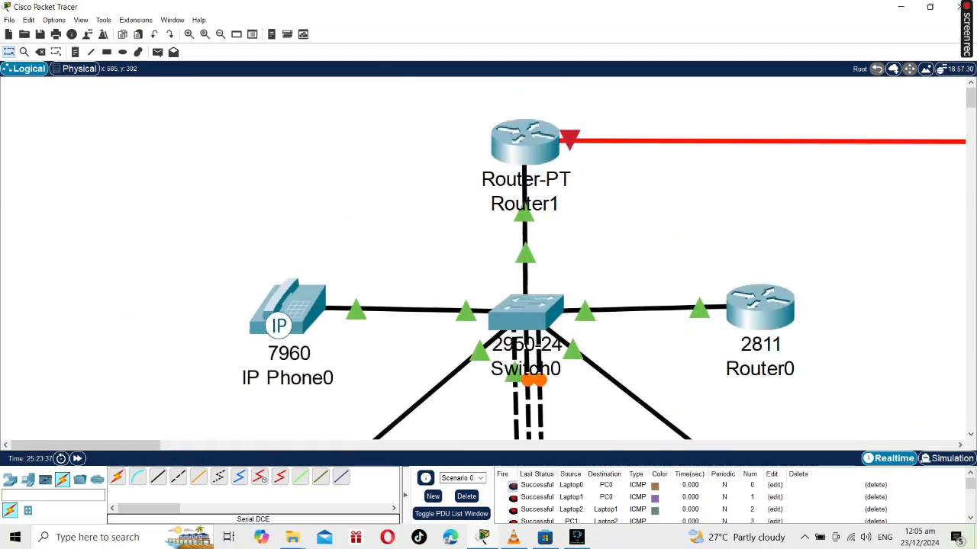
scroll(488, 260, "down", 1, "ctrl")
scroll(488, 259, "down", 5)
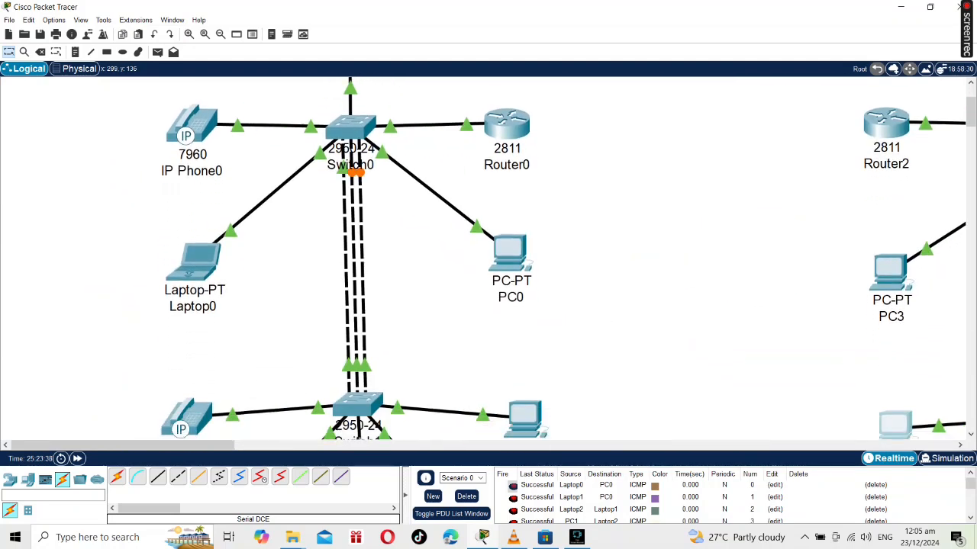
scroll(489, 260, "down", 5)
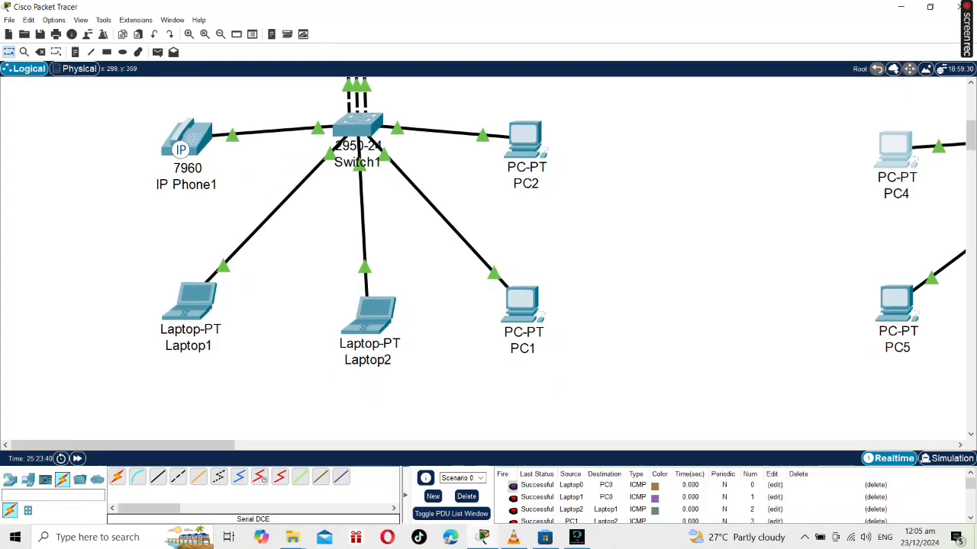
scroll(488, 260, "right", 5)
scroll(488, 259, "right", 3)
scroll(488, 260, "left", 2)
scroll(488, 259, "up", 8)
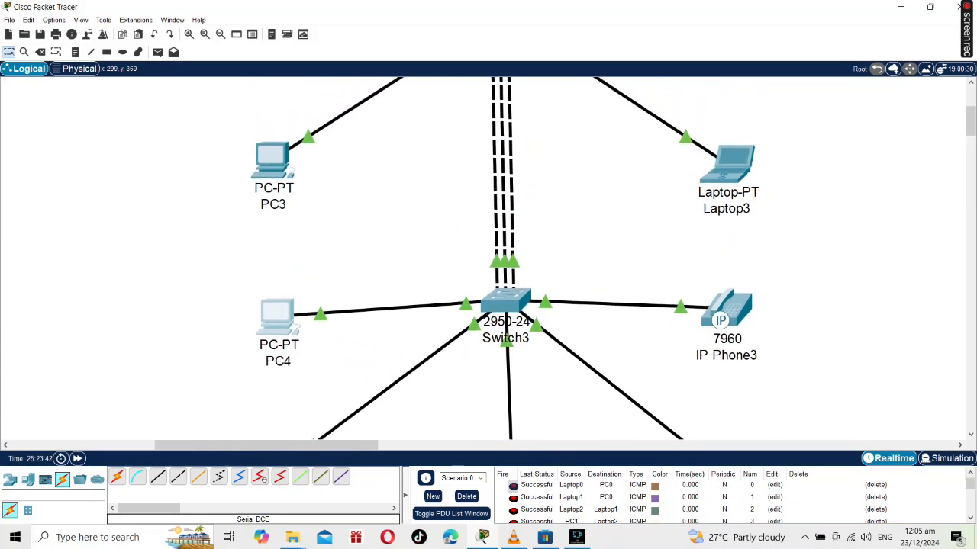
scroll(489, 259, "left", 2)
scroll(488, 260, "down", 5)
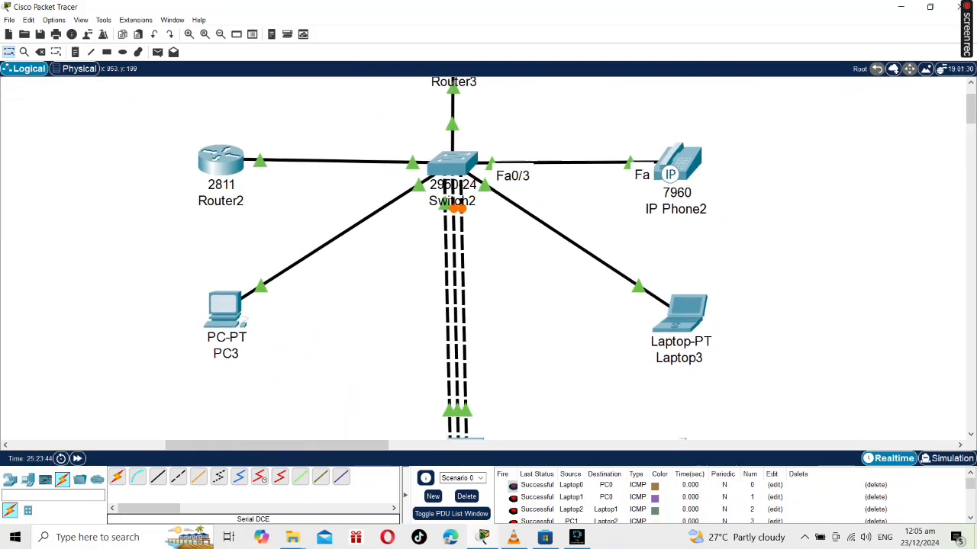
scroll(488, 259, "down", 6)
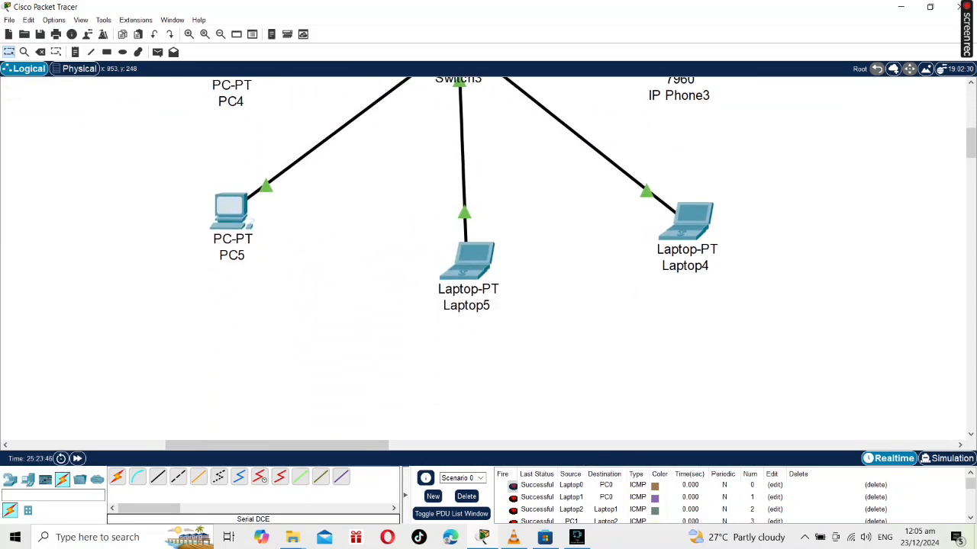
left_click(576, 537)
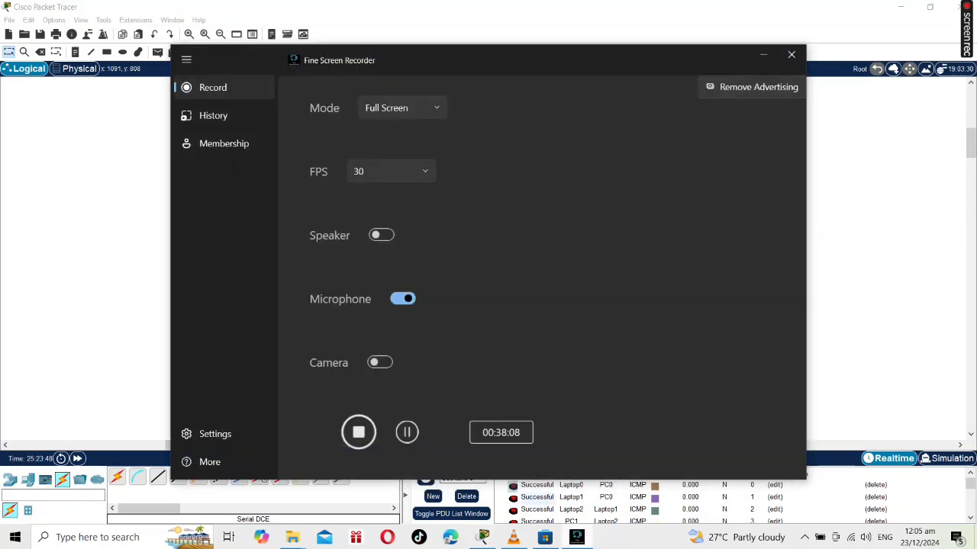